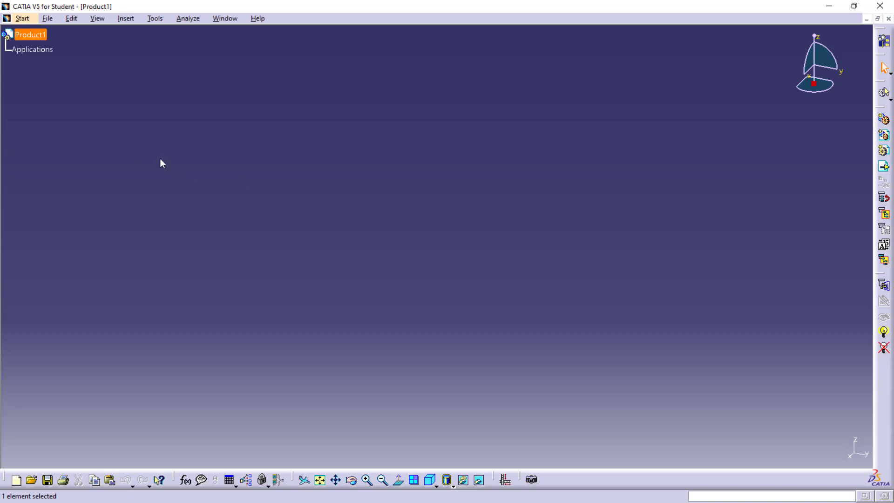
Step: Switch Product1 to the Assembly Design workbench
{"action": "left_click", "coordinate": [27, 18]}
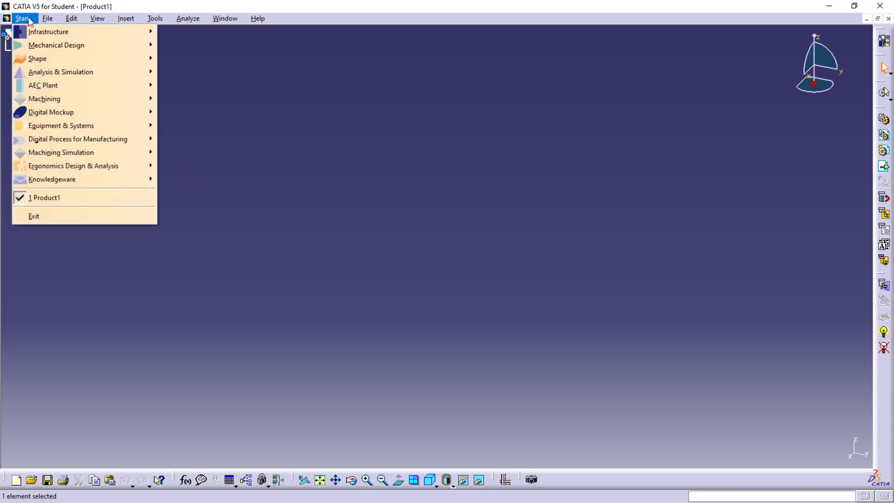
{"action": "mouse_move", "coordinate": [59, 50]}
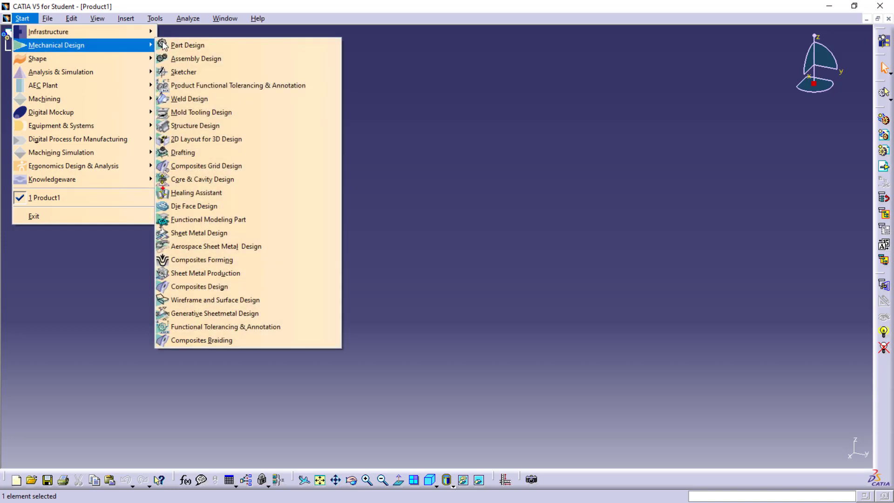
{"action": "left_click", "coordinate": [200, 60]}
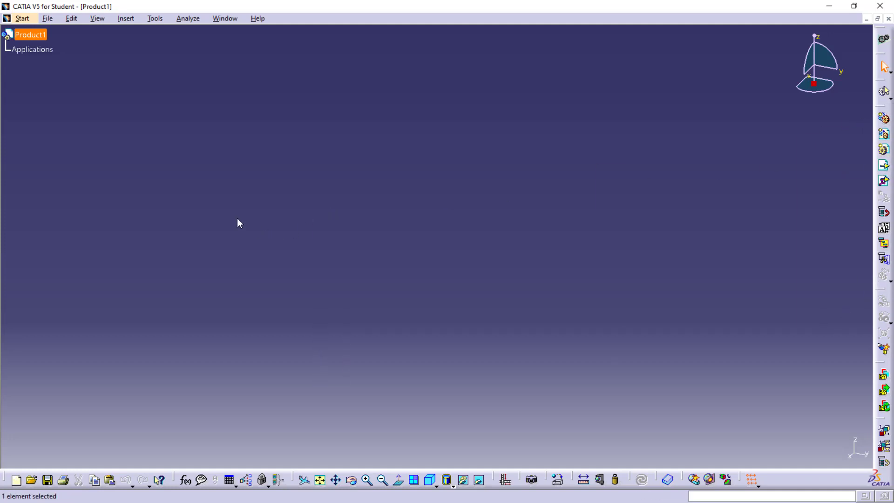
{"action": "left_click_drag", "start_coordinate": [142, 139], "coordinate": [148, 140]}
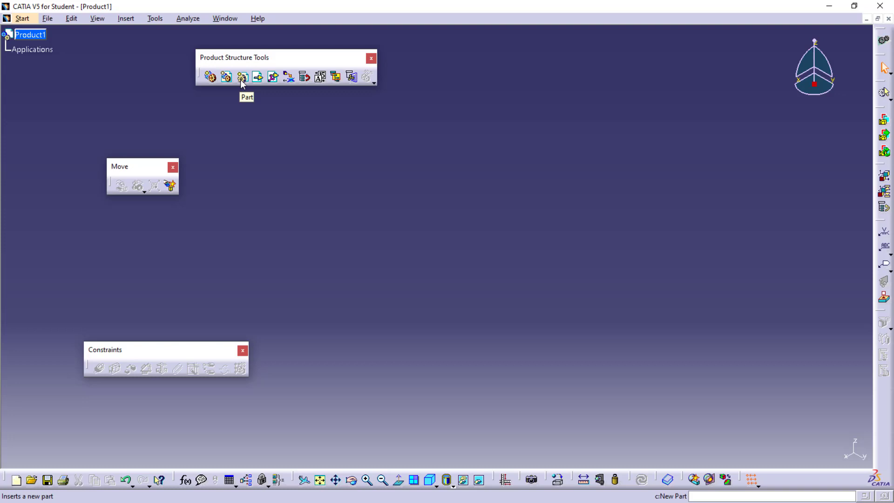
Step: Insert a new part under Product1, expand its tree and activate it for editing in Part Design
{"action": "left_click", "coordinate": [242, 77]}
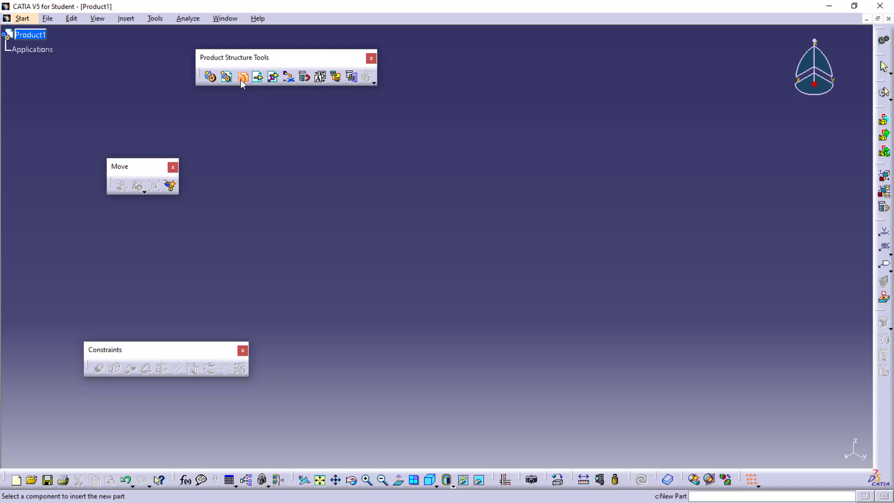
{"action": "left_click", "coordinate": [28, 34]}
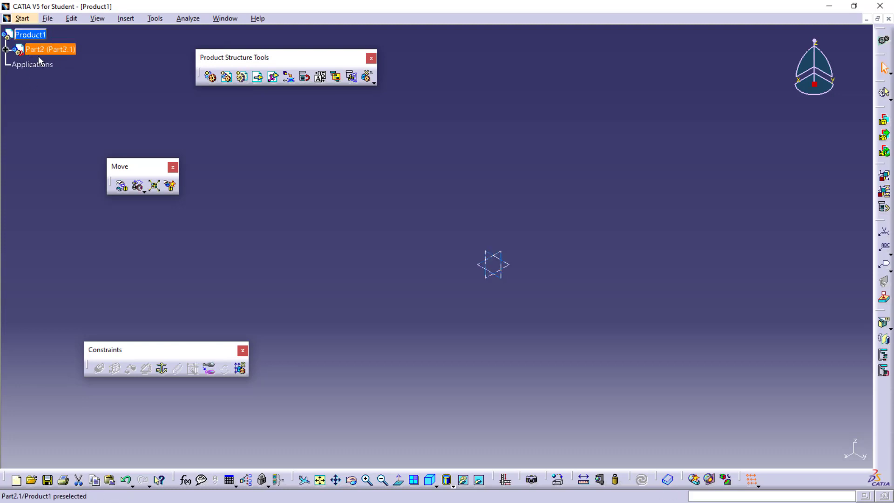
{"action": "left_click", "coordinate": [5, 49]}
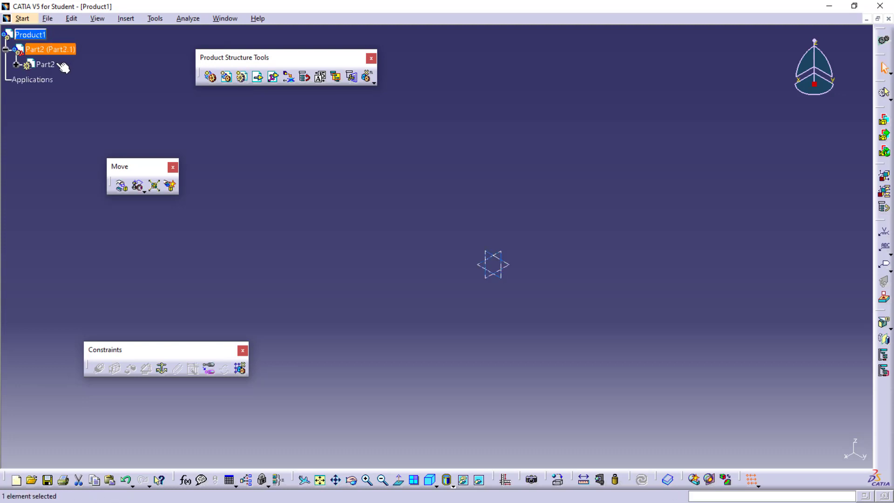
{"action": "left_click", "coordinate": [17, 64]}
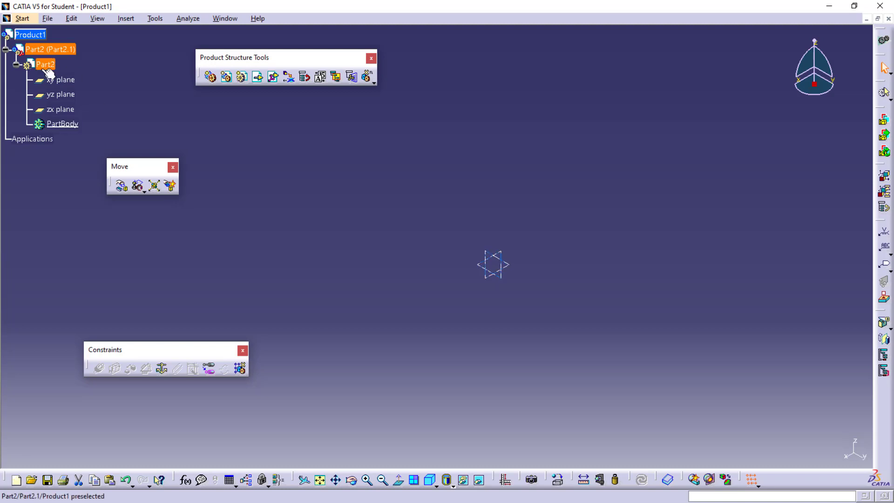
{"action": "double_click", "coordinate": [51, 64]}
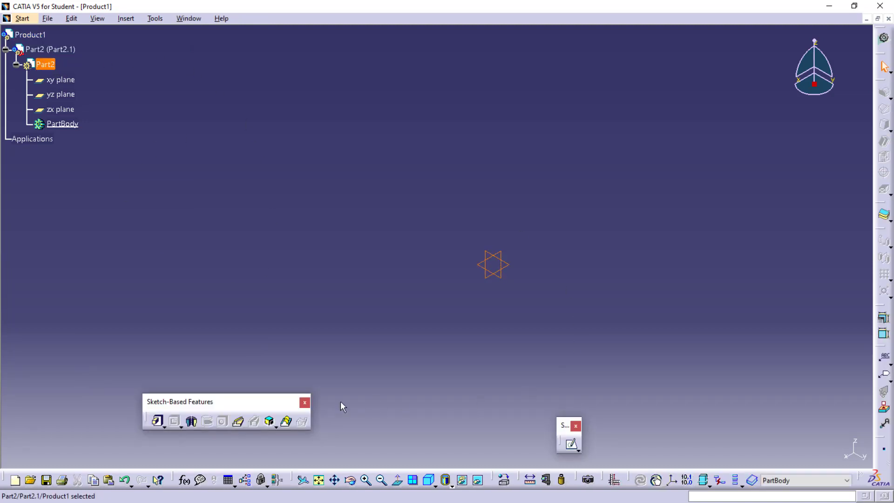
Step: Start a sketch on the new part's yz plane
{"action": "left_click", "coordinate": [282, 233]}
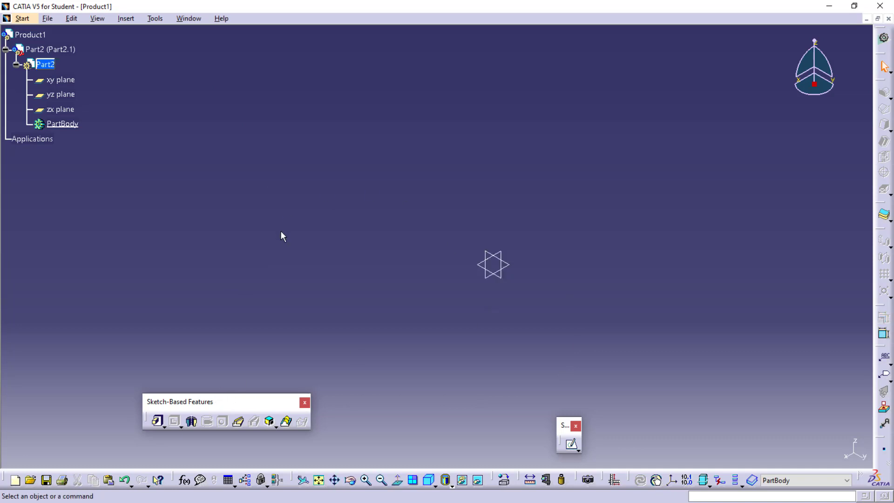
{"action": "left_click", "coordinate": [489, 254]}
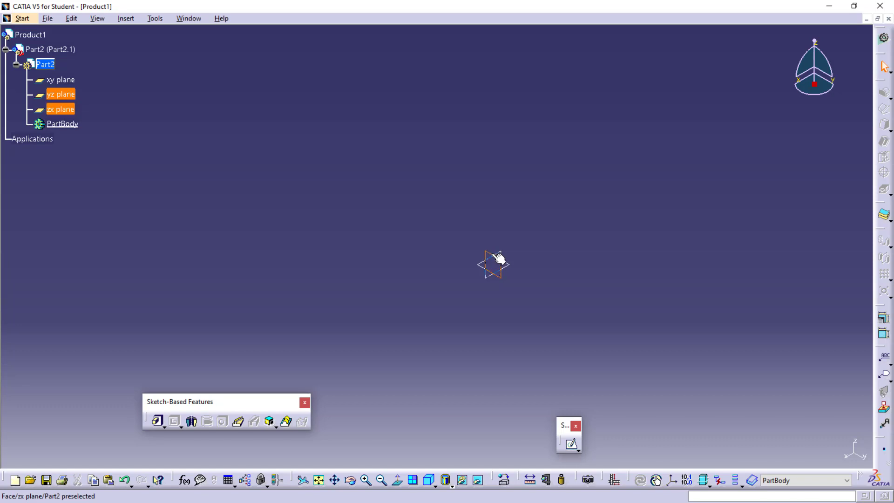
{"action": "left_click", "coordinate": [571, 444]}
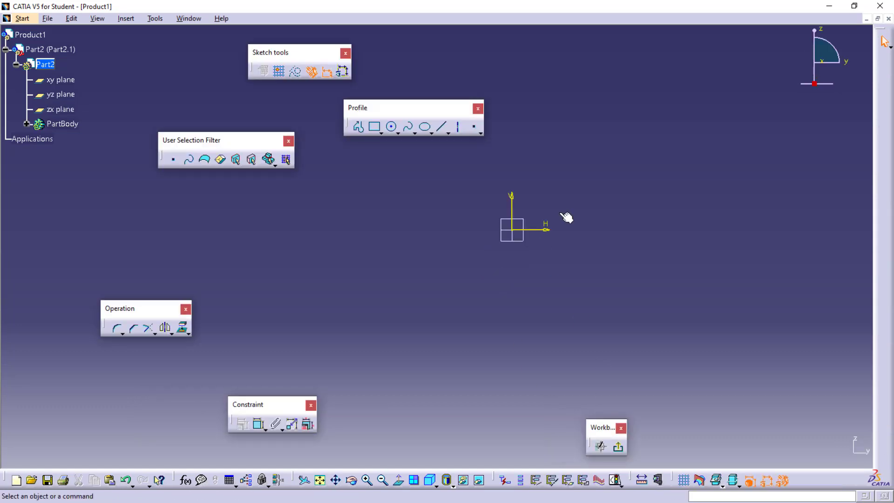
{"action": "mouse_move", "coordinate": [548, 181]}
{"action": "middle_mouse_down"}
{"action": "mouse_move", "coordinate": [547, 131]}
{"action": "mouse_move", "coordinate": [527, 233]}
{"action": "middle_mouse_up"}
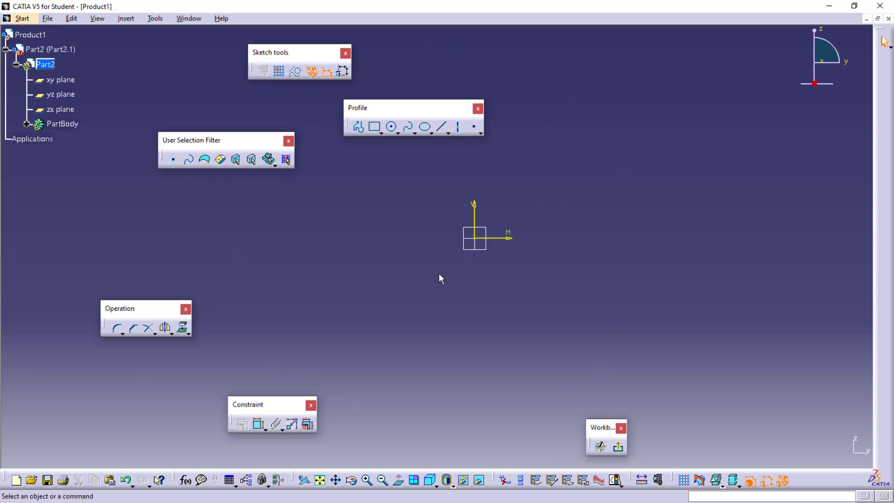
Step: Sketch a closed right triangle from the origin with the Profile tool, with a horizontal base about 145 mm long and a vertical side on the V axis
{"action": "left_click", "coordinate": [359, 128]}
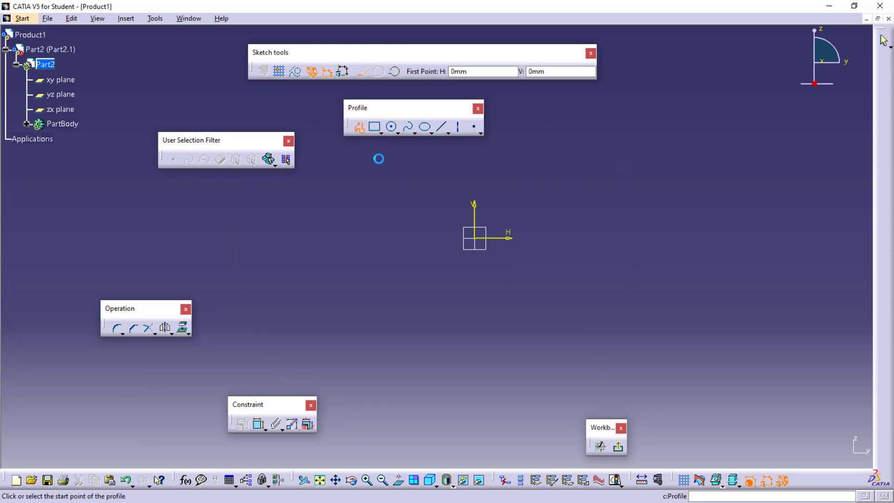
{"action": "left_click", "coordinate": [476, 238]}
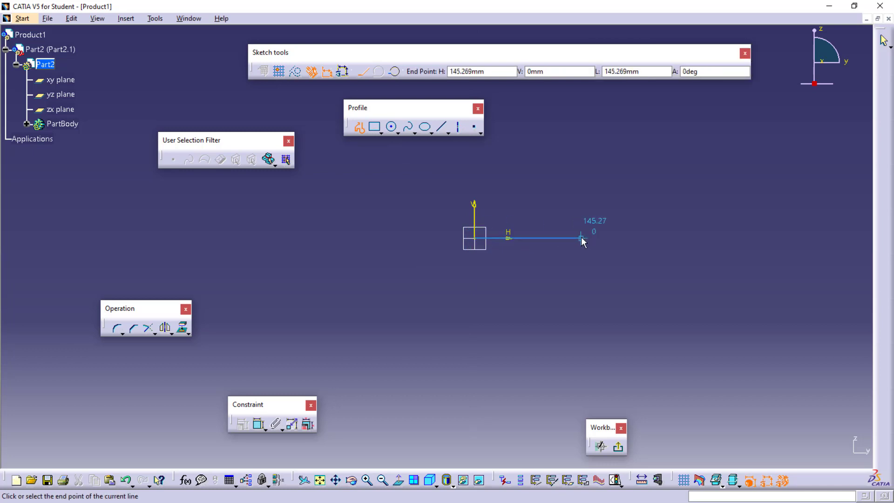
{"action": "left_click", "coordinate": [581, 237]}
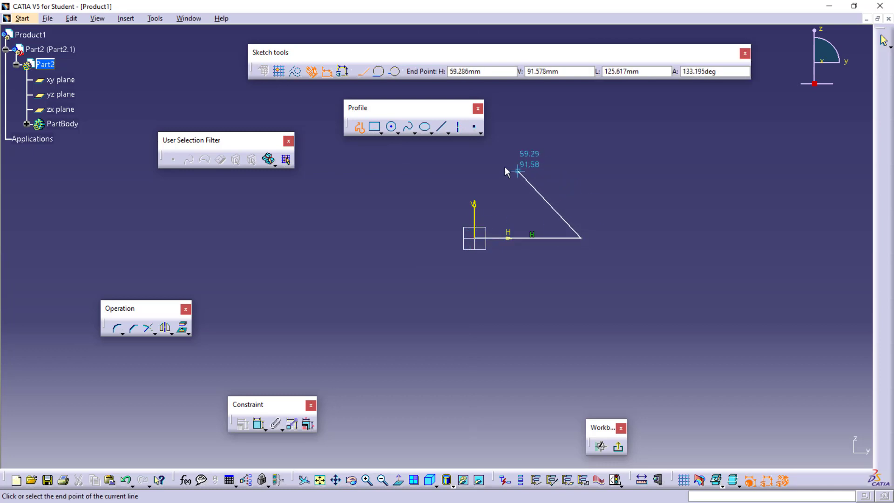
{"action": "left_click", "coordinate": [474, 145]}
{"action": "left_click", "coordinate": [476, 237]}
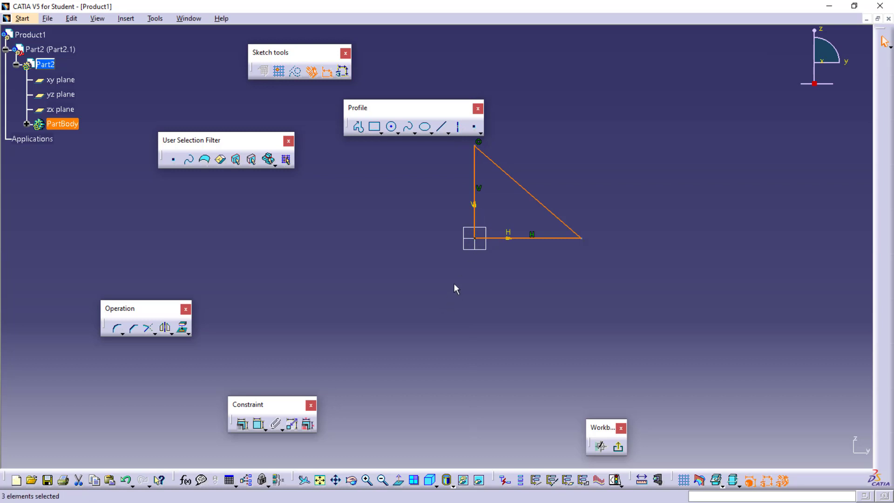
Step: Dimension the triangle's horizontal base and set its length to 65 mm
{"action": "left_click", "coordinate": [259, 424]}
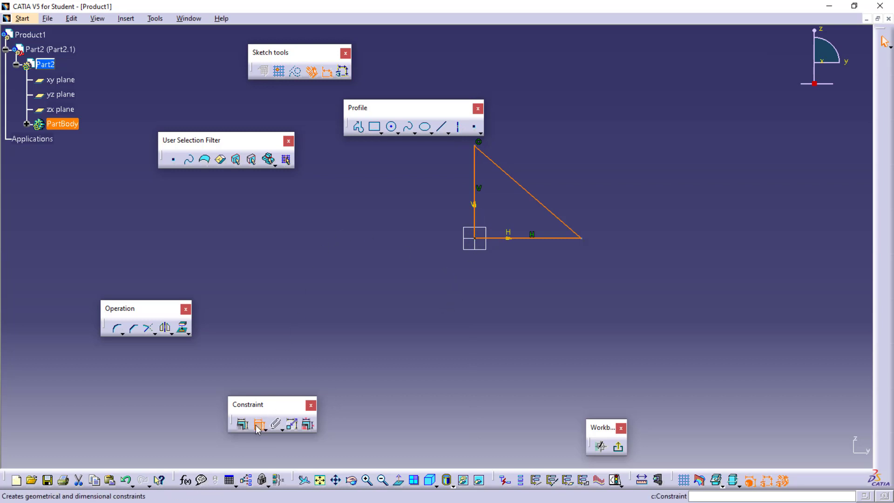
{"action": "left_click", "coordinate": [529, 238]}
{"action": "left_click", "coordinate": [516, 296]}
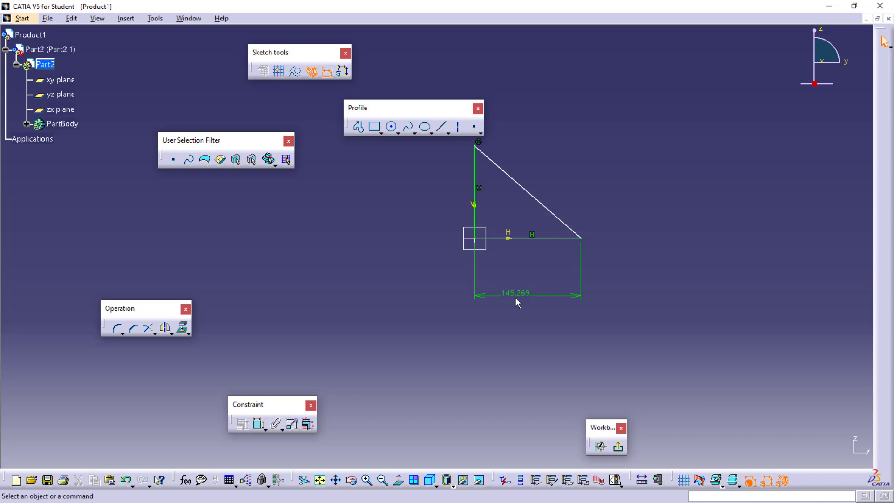
{"action": "double_click", "coordinate": [515, 296]}
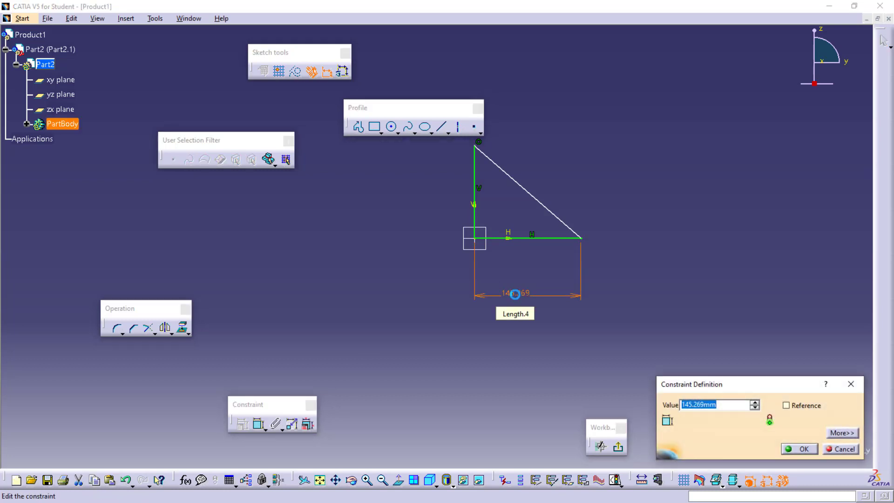
{"action": "type", "text": "65"}
{"action": "key", "text": "Return"}
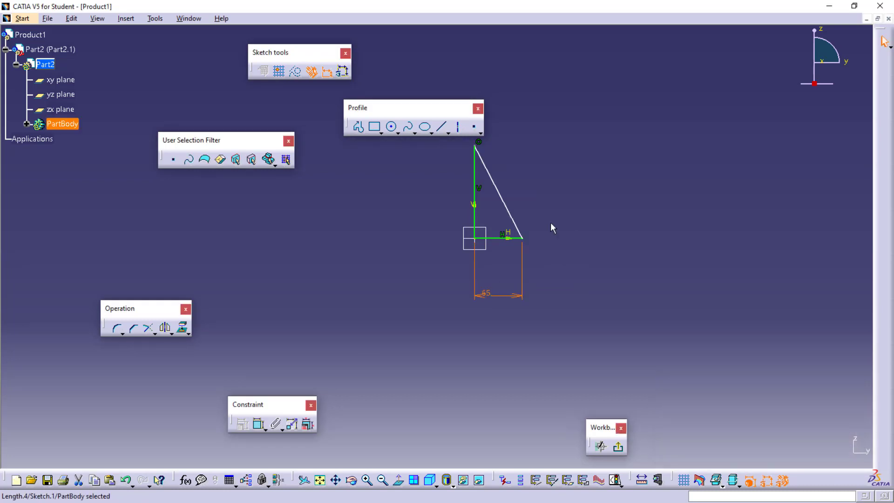
Step: Dimension the triangle's sloped side, set its length to 97 mm and exit the sketch
{"action": "left_click", "coordinate": [514, 216]}
{"action": "left_click", "coordinate": [259, 424]}
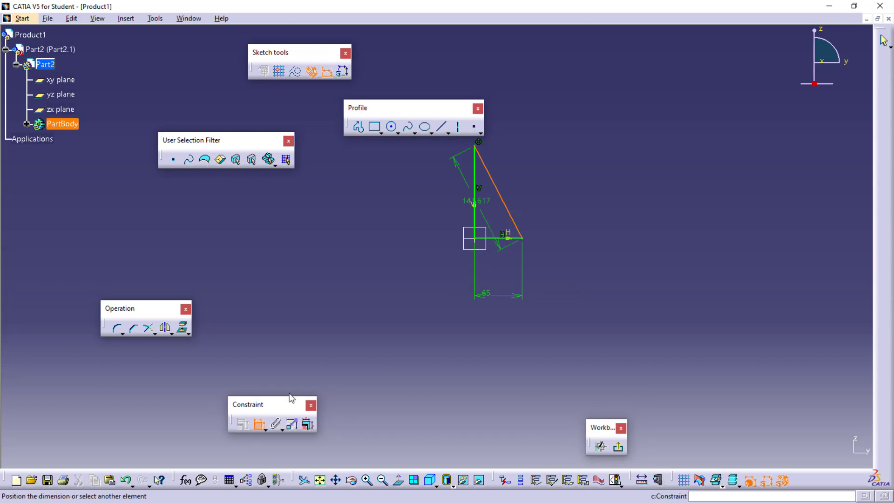
{"action": "left_click", "coordinate": [558, 176]}
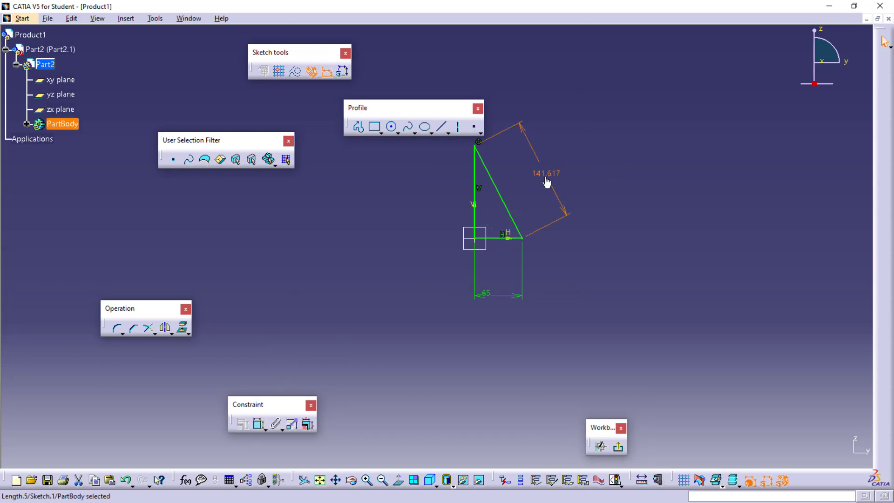
{"action": "double_click", "coordinate": [545, 178]}
{"action": "type", "text": "97"}
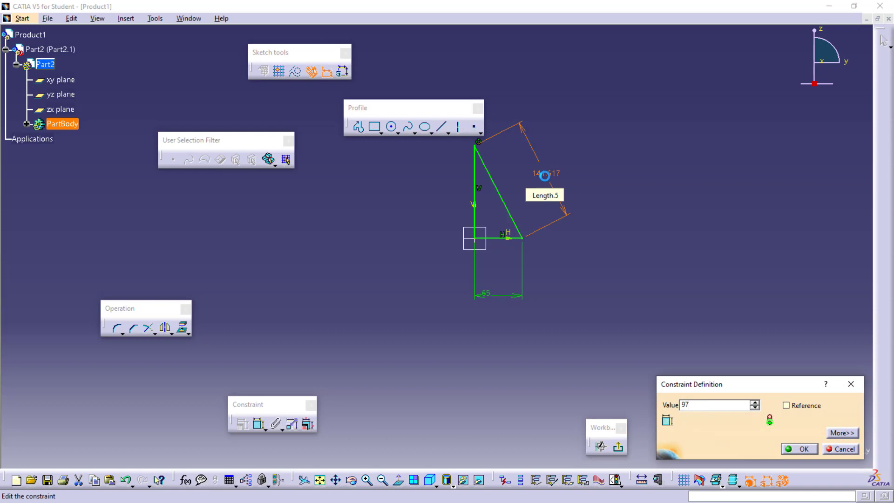
{"action": "key", "text": "Return"}
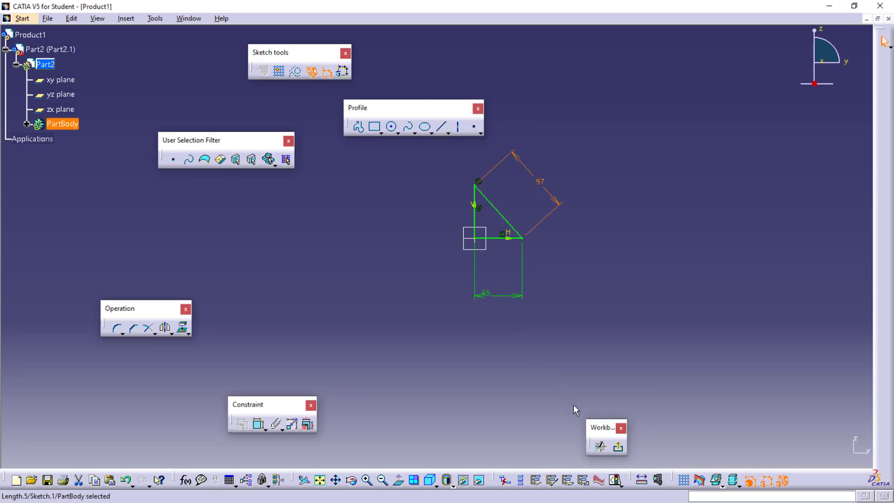
{"action": "left_click", "coordinate": [618, 446]}
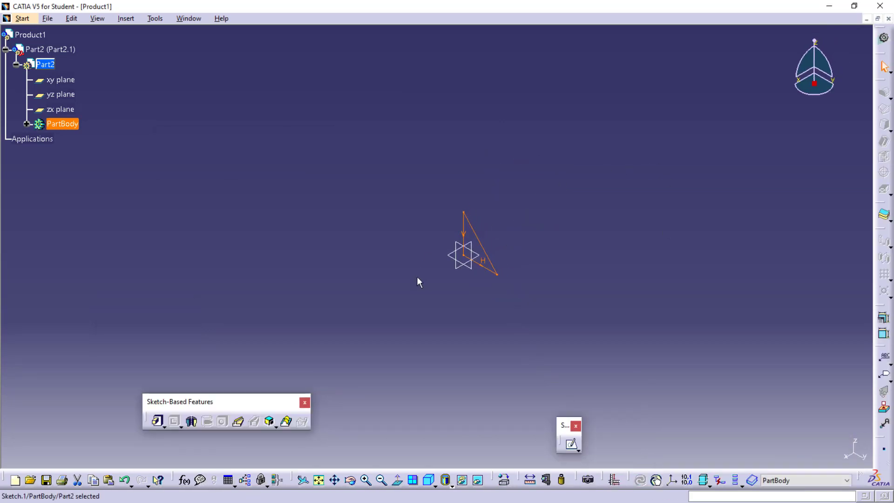
{"action": "left_click", "coordinate": [386, 253]}
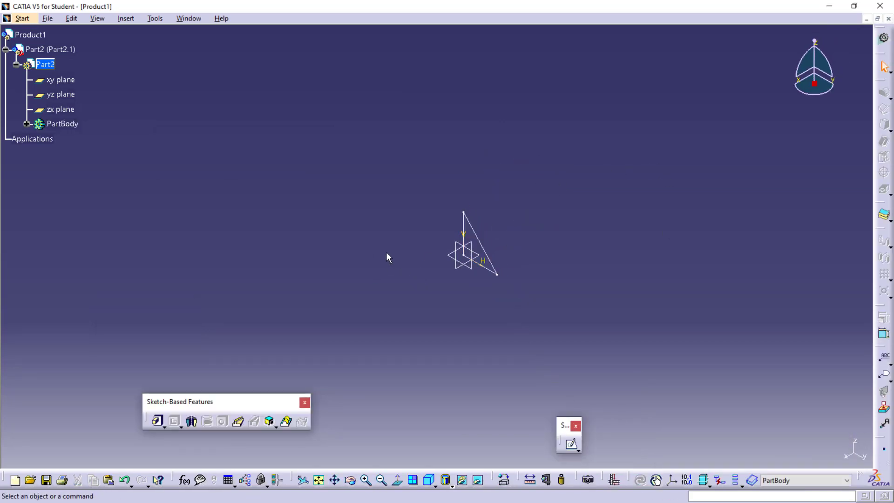
Step: Activate the top-level Product1 and insert the existing component "4. crank shaft" from the engine parts folder
{"action": "double_click", "coordinate": [32, 39]}
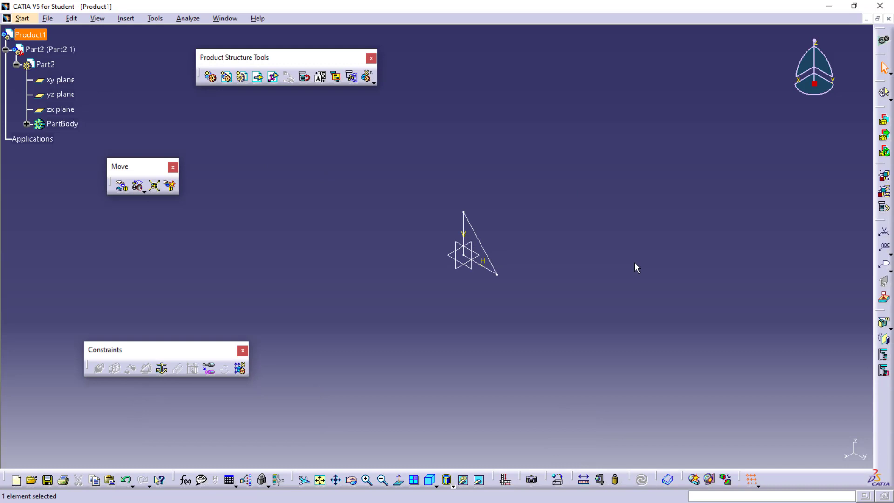
{"action": "left_click", "coordinate": [258, 79]}
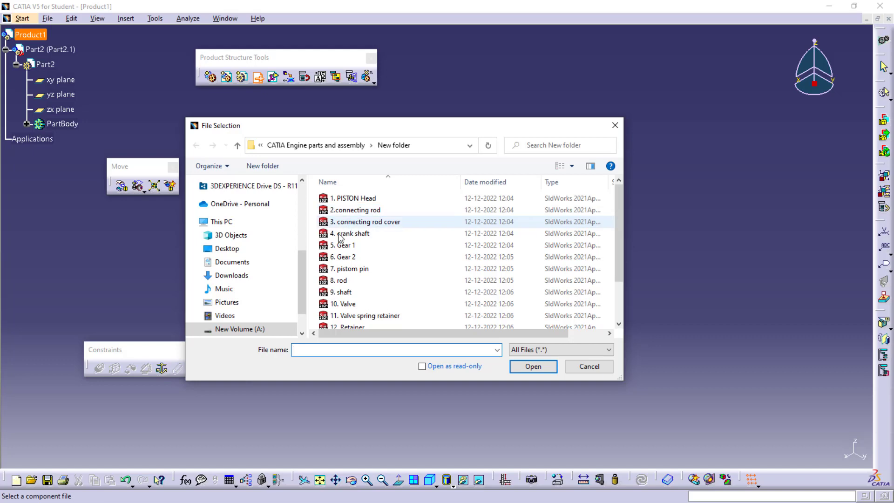
{"action": "left_click", "coordinate": [347, 234]}
{"action": "left_click", "coordinate": [531, 366]}
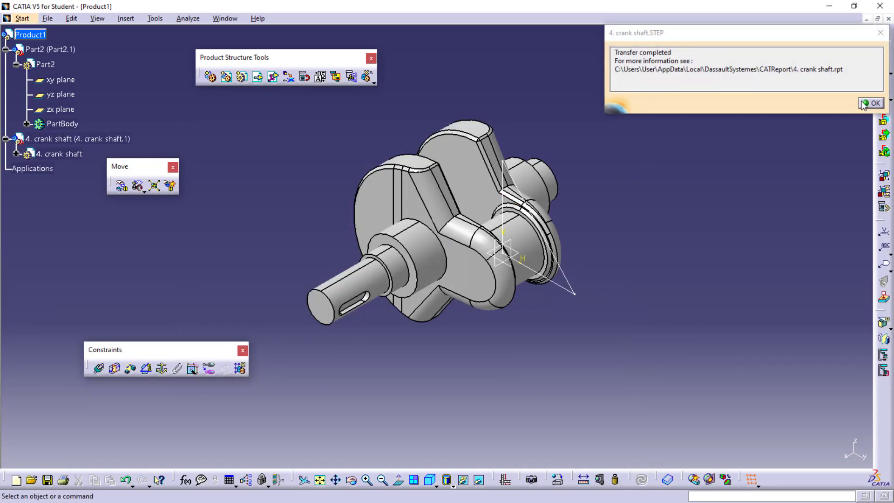
{"action": "left_click", "coordinate": [870, 102]}
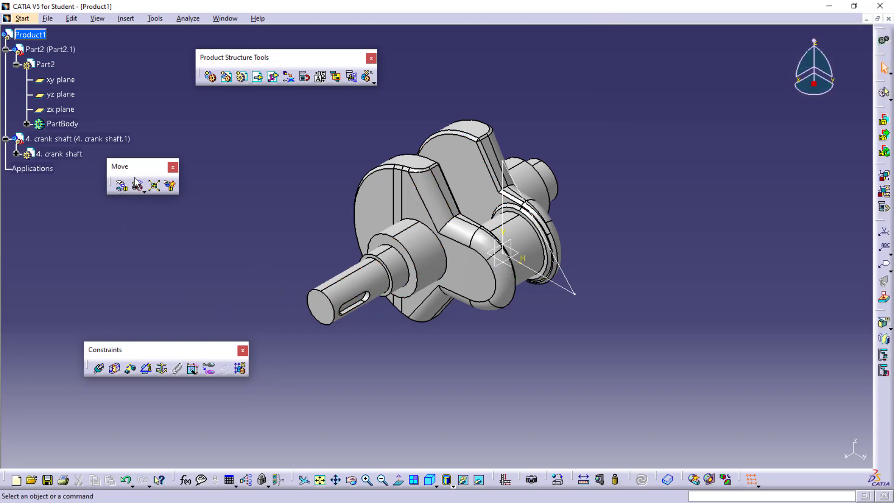
Step: Move the crank shaft clear of the triangle sketch using Manipulation, finishing with a small shift in the YZ plane
{"action": "left_click_drag", "start_coordinate": [134, 177], "coordinate": [151, 192]}
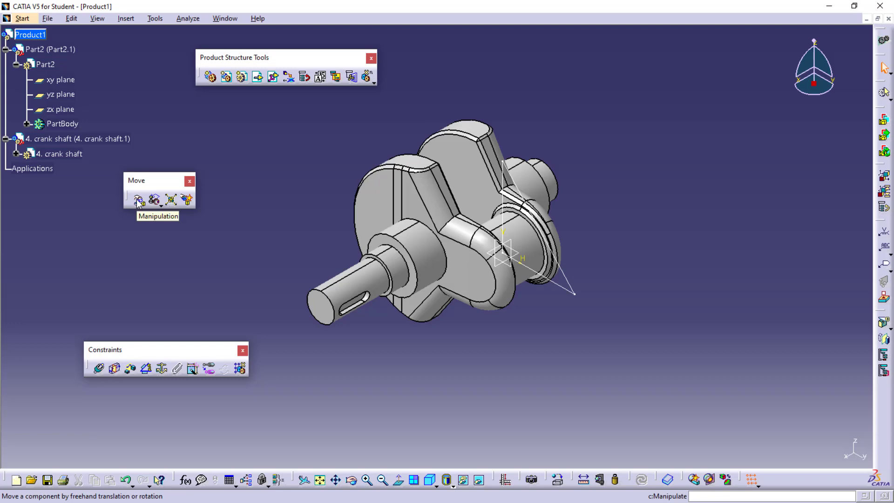
{"action": "left_click", "coordinate": [138, 200]}
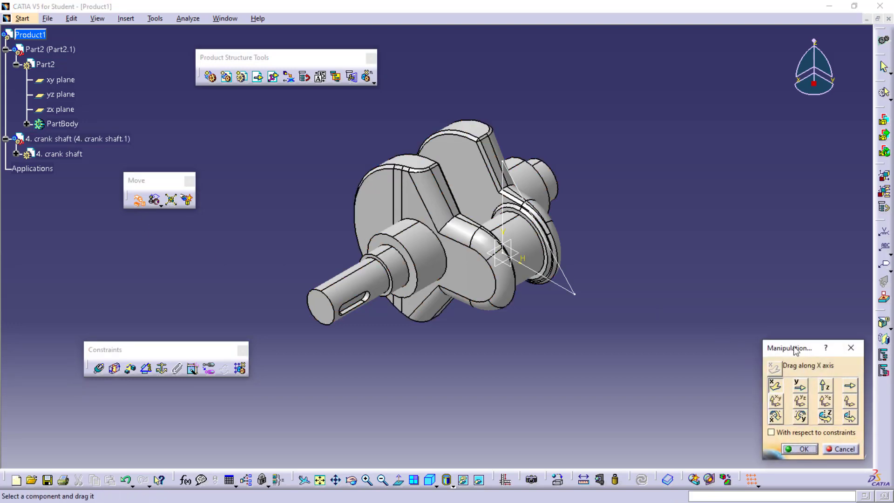
{"action": "left_click_drag", "start_coordinate": [791, 348], "coordinate": [745, 200]}
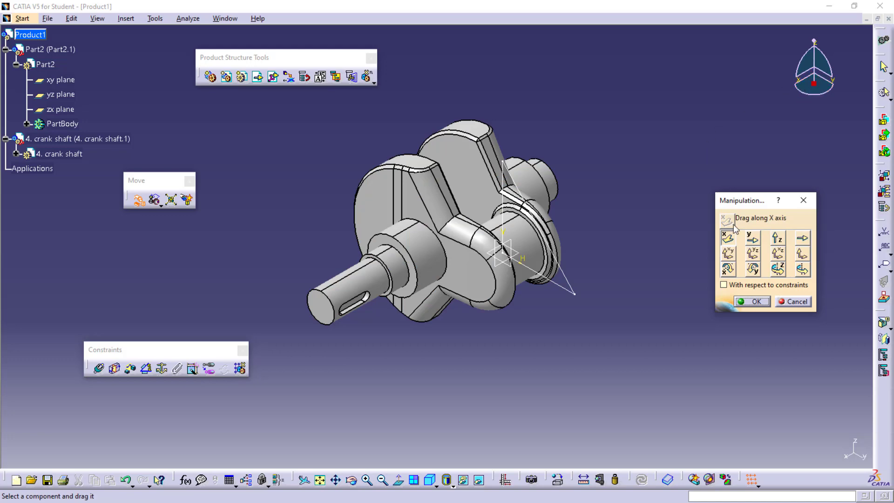
{"action": "left_click_drag", "start_coordinate": [484, 273], "coordinate": [735, 223]}
{"action": "left_click", "coordinate": [753, 237]}
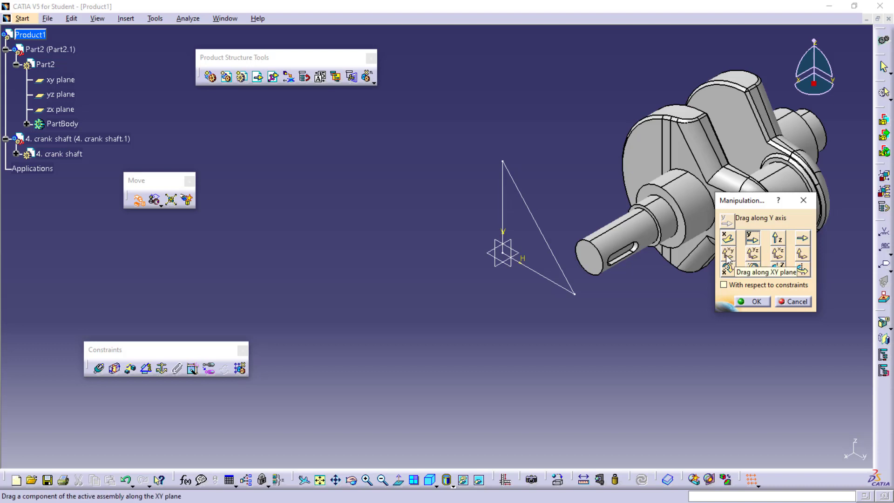
{"action": "left_click", "coordinate": [753, 254]}
{"action": "left_click_drag", "start_coordinate": [659, 185], "coordinate": [687, 203]}
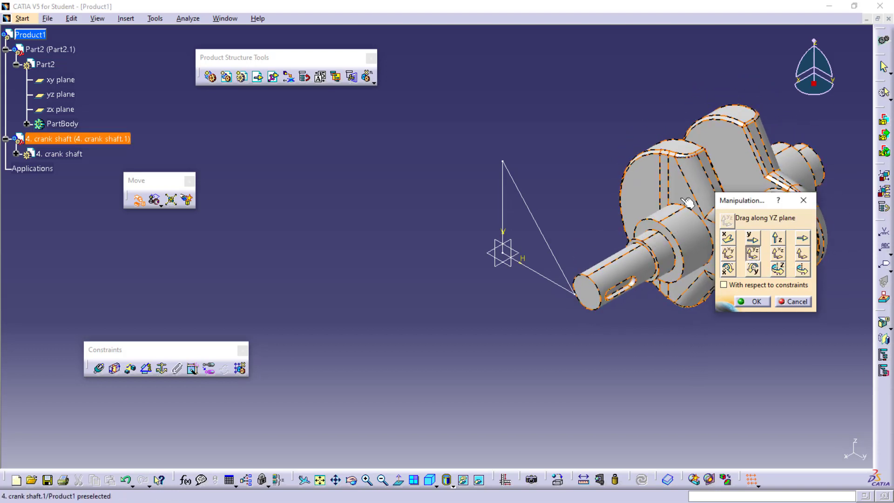
{"action": "left_click", "coordinate": [755, 302]}
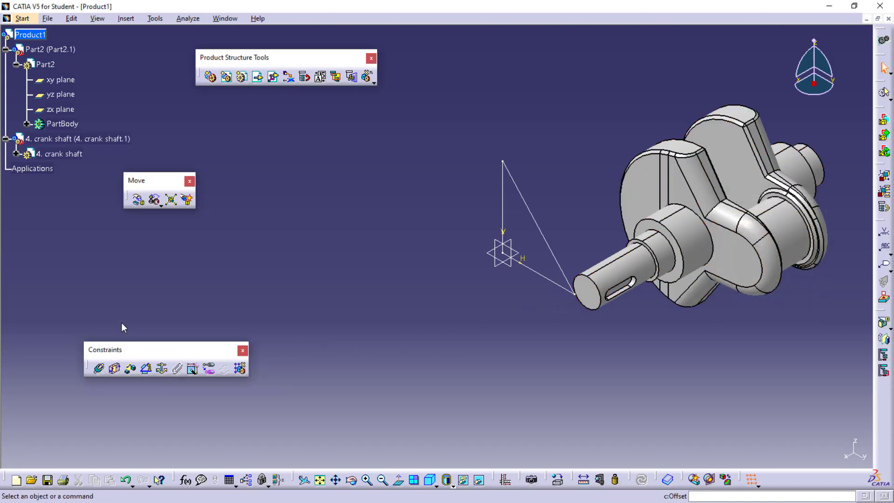
Step: Make the crank shaft's axis coincident with the outer base corner of the triangle, suppressing future Assistant prompts, and update the assembly
{"action": "left_click_drag", "start_coordinate": [121, 350], "coordinate": [113, 329]}
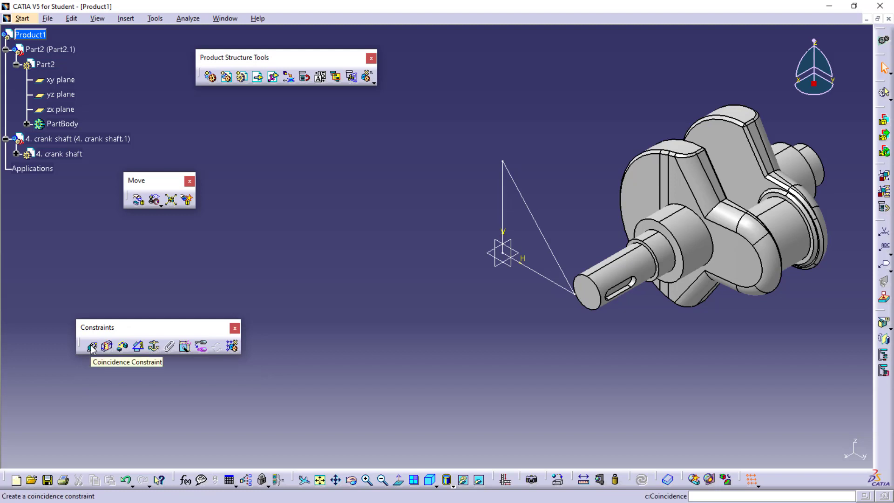
{"action": "left_click", "coordinate": [91, 347]}
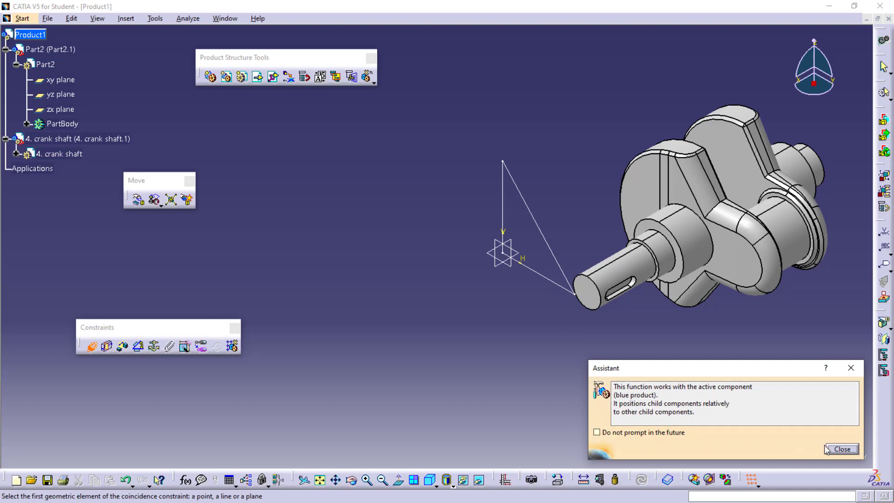
{"action": "left_click", "coordinate": [665, 431]}
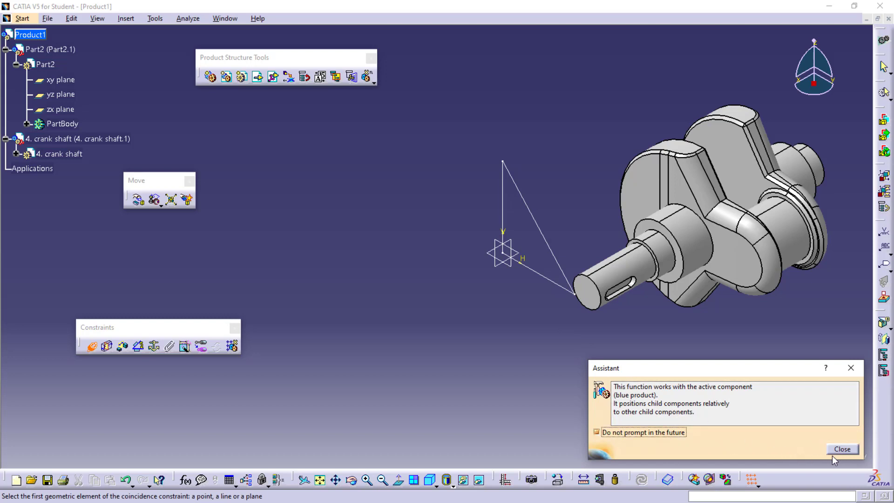
{"action": "left_click", "coordinate": [843, 449]}
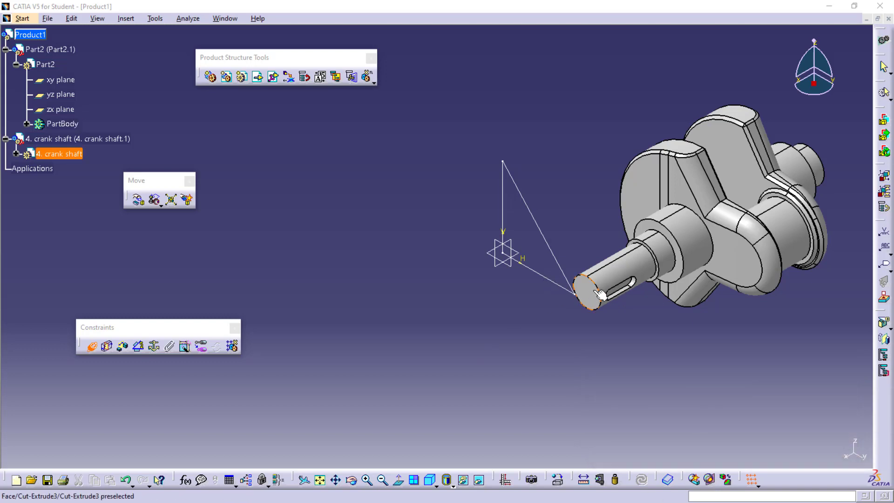
{"action": "left_click", "coordinate": [574, 289]}
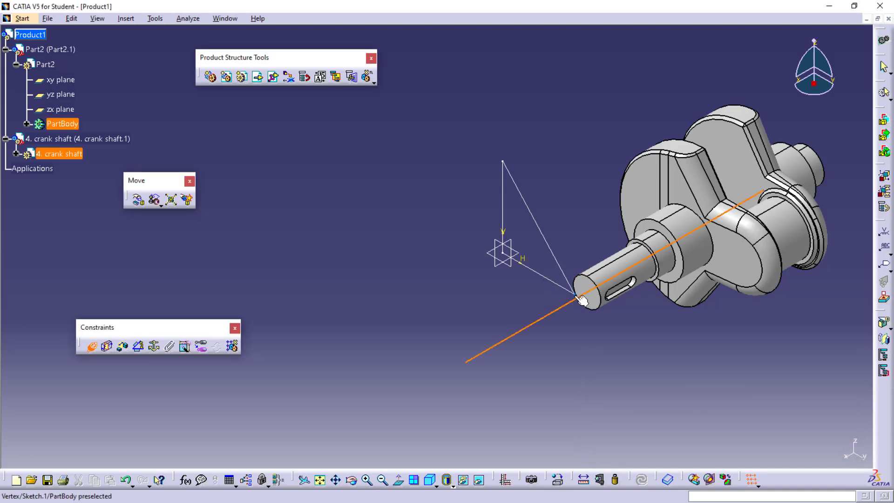
{"action": "left_click", "coordinate": [577, 293]}
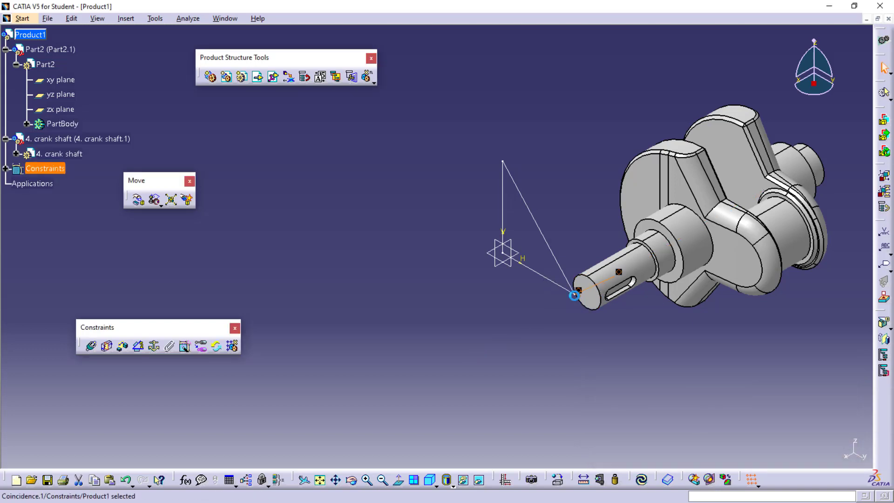
{"action": "left_click", "coordinate": [642, 479]}
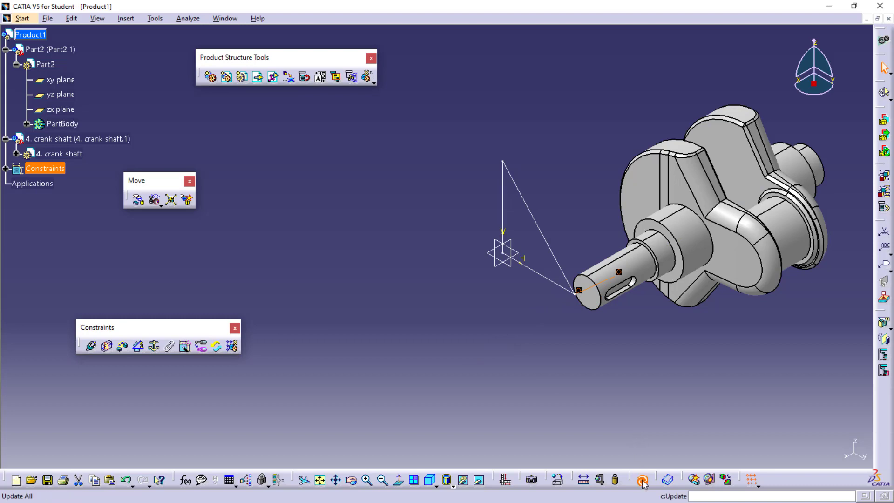
Step: Use Quick Constraint to make the crank shaft's keyed end face coincident with the triangle's outer base corner, and update the assembly
{"action": "left_click", "coordinate": [185, 348]}
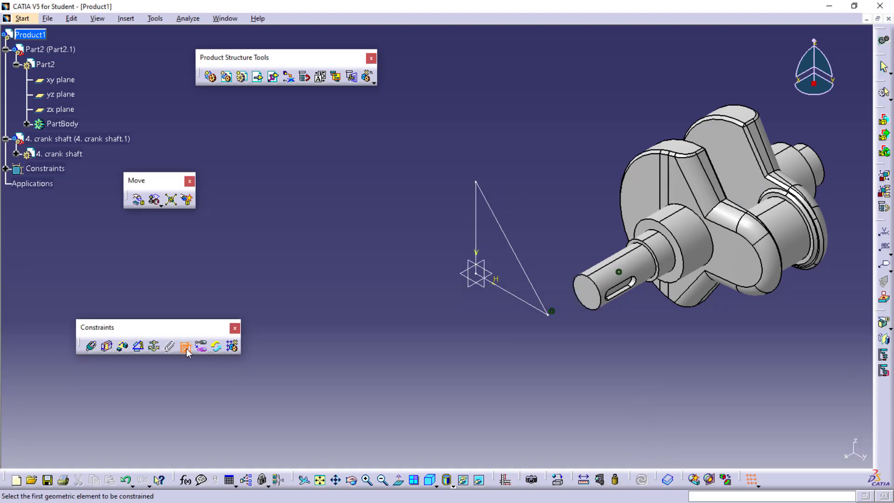
{"action": "left_click", "coordinate": [588, 287]}
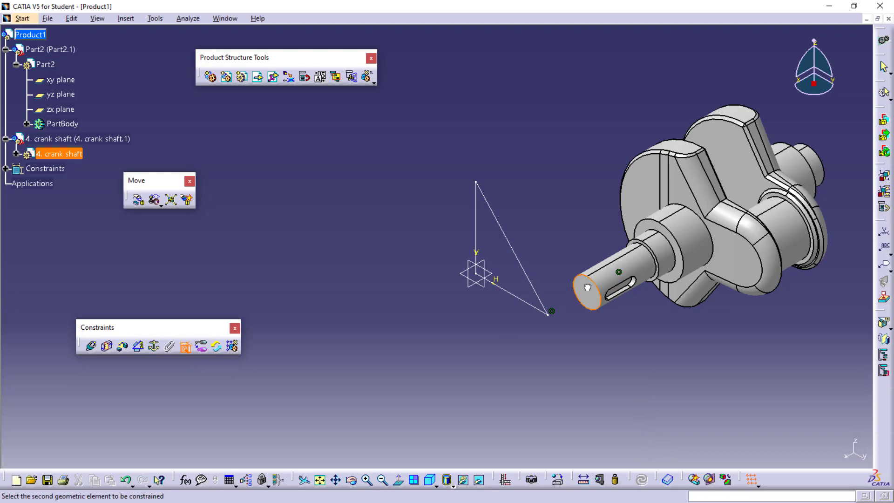
{"action": "left_click", "coordinate": [549, 314]}
{"action": "left_click", "coordinate": [642, 480]}
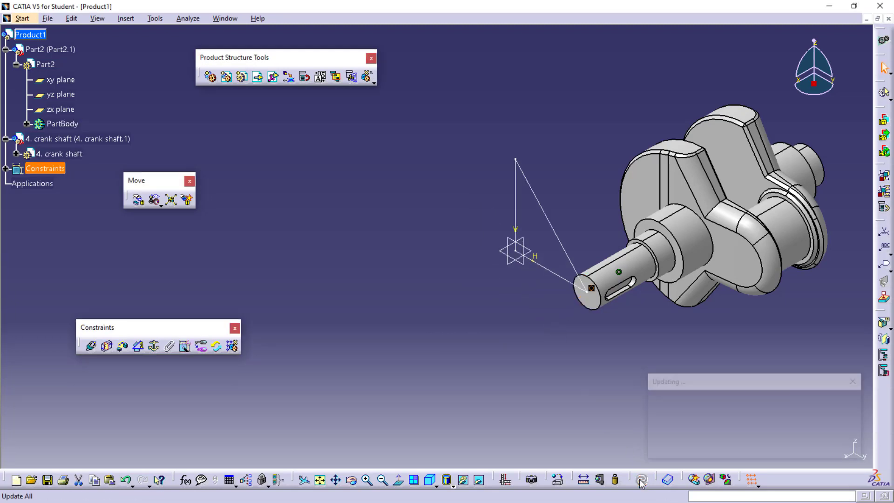
Step: Rotate the crank shaft slightly around the X axis using Manipulation with respect to constraints
{"action": "left_click", "coordinate": [138, 200]}
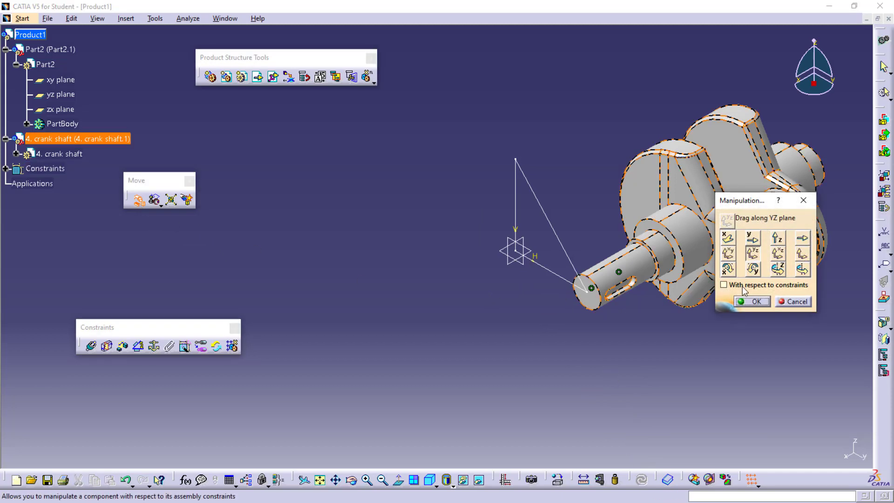
{"action": "left_click", "coordinate": [745, 286]}
{"action": "left_click_drag", "start_coordinate": [762, 201], "coordinate": [346, 195]}
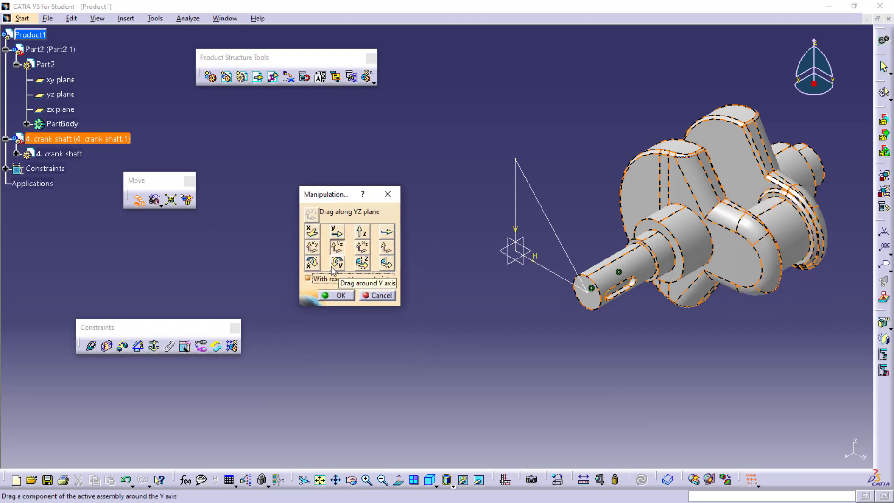
{"action": "left_click", "coordinate": [317, 265]}
{"action": "mouse_move", "coordinate": [758, 242]}
{"action": "left_mouse_down"}
{"action": "mouse_move", "coordinate": [752, 283]}
{"action": "mouse_move", "coordinate": [748, 255]}
{"action": "left_mouse_up"}
{"action": "left_click_drag", "start_coordinate": [744, 253], "coordinate": [743, 238]}
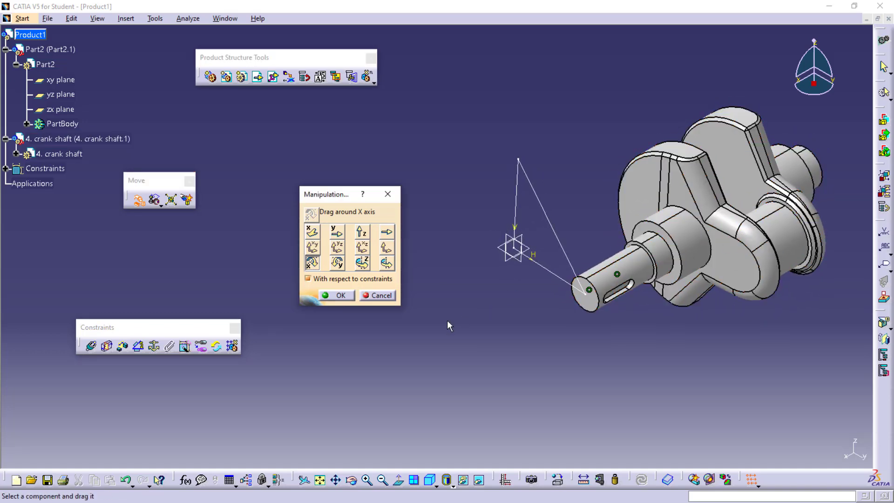
{"action": "left_click", "coordinate": [344, 299]}
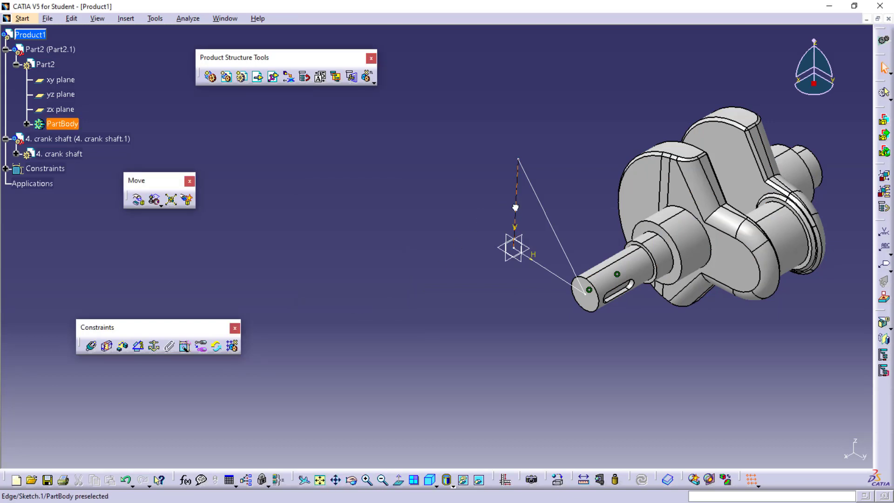
Step: Fix the triangle sketch part, Part2, in space with a Fix constraint
{"action": "left_click", "coordinate": [489, 218]}
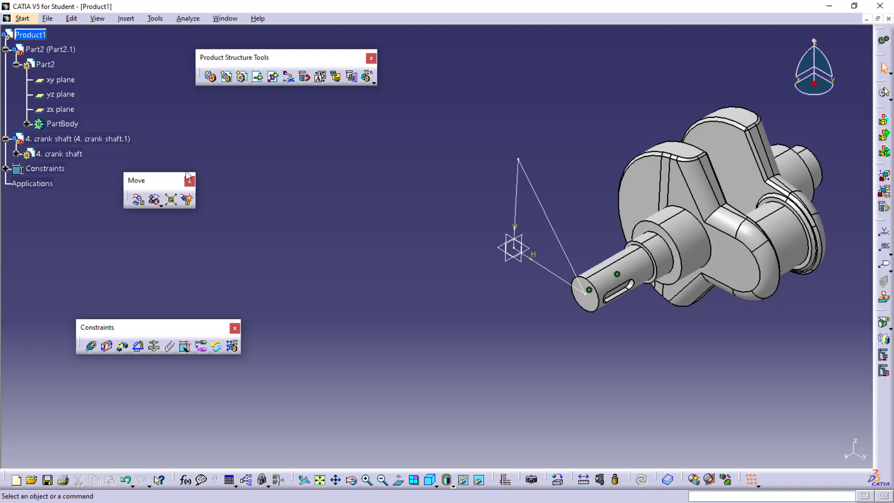
{"action": "left_click", "coordinate": [51, 65]}
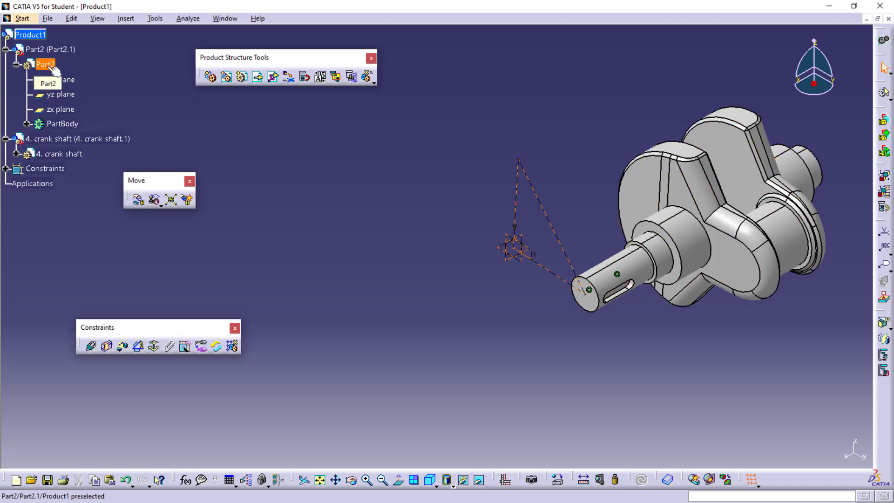
{"action": "left_click", "coordinate": [153, 346]}
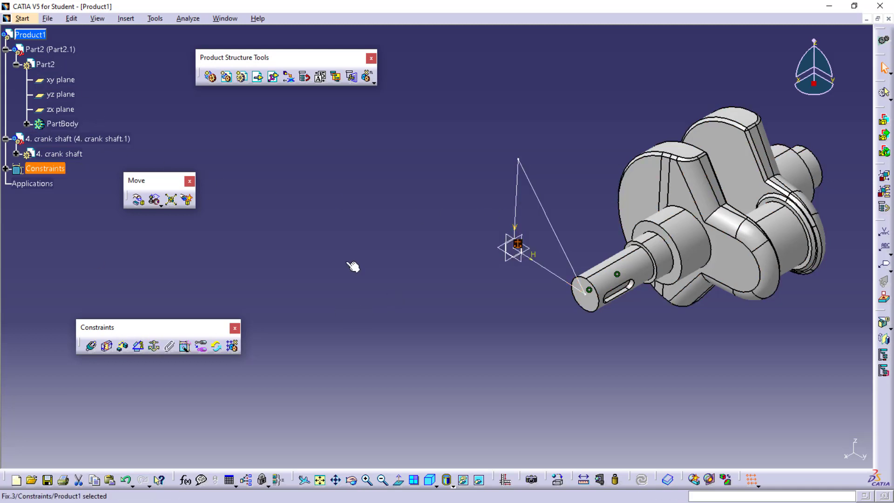
{"action": "left_click", "coordinate": [420, 243]}
Step: Rotate the crank shaft around the X axis with respect to constraints until its crank pin and keyway point upward
{"action": "left_click", "coordinate": [139, 200]}
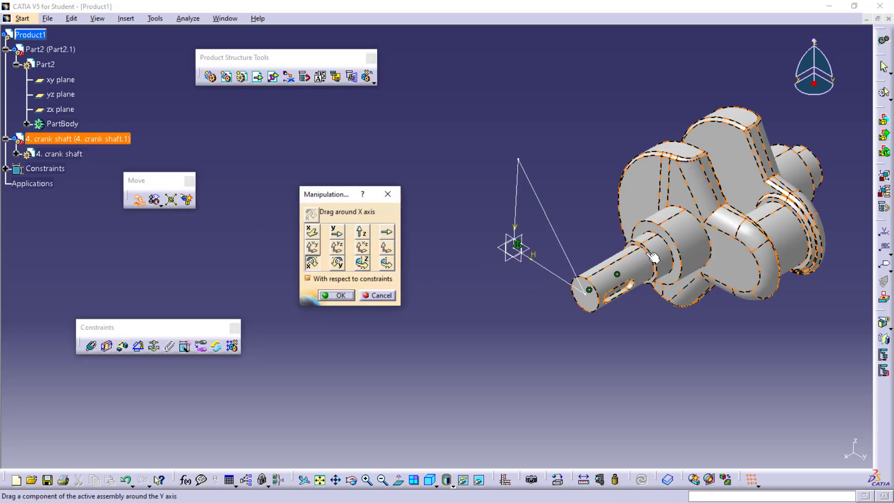
{"action": "left_click_drag", "start_coordinate": [602, 256], "coordinate": [688, 132]}
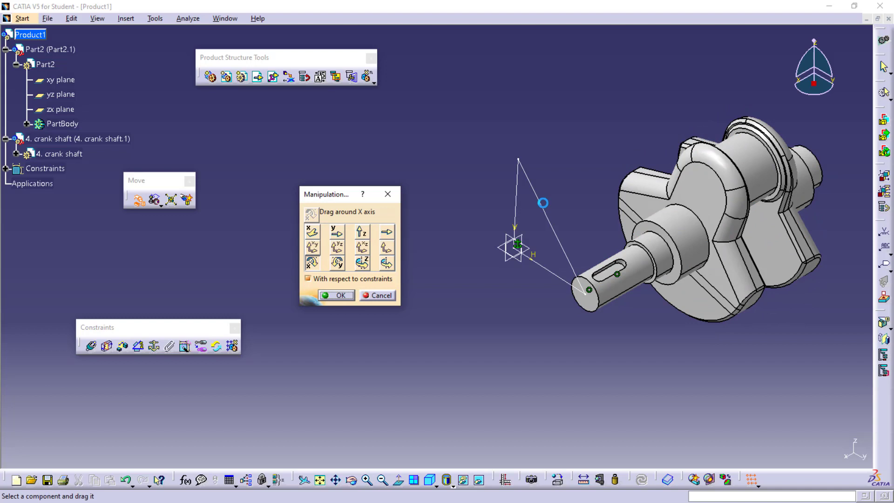
{"action": "left_click", "coordinate": [340, 295]}
Step: Insert the existing component "5. Gear 1" into Product1 and dismiss the transfer report
{"action": "left_click", "coordinate": [258, 77]}
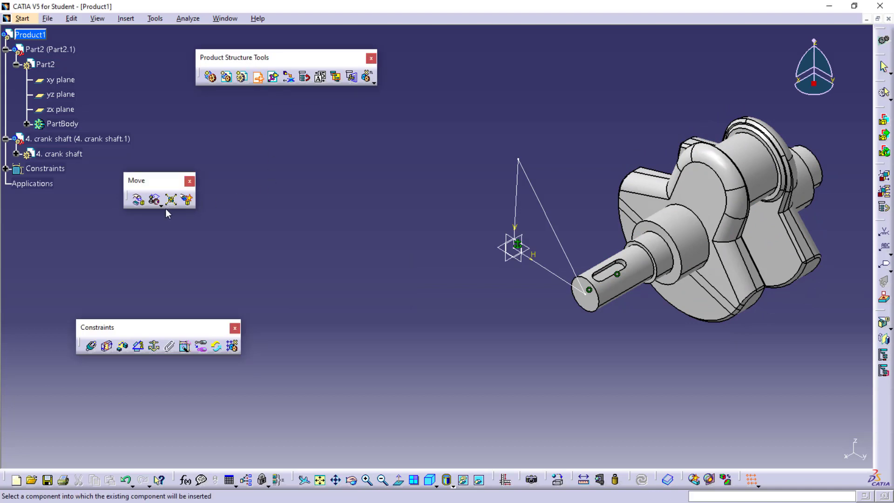
{"action": "left_click", "coordinate": [30, 35]}
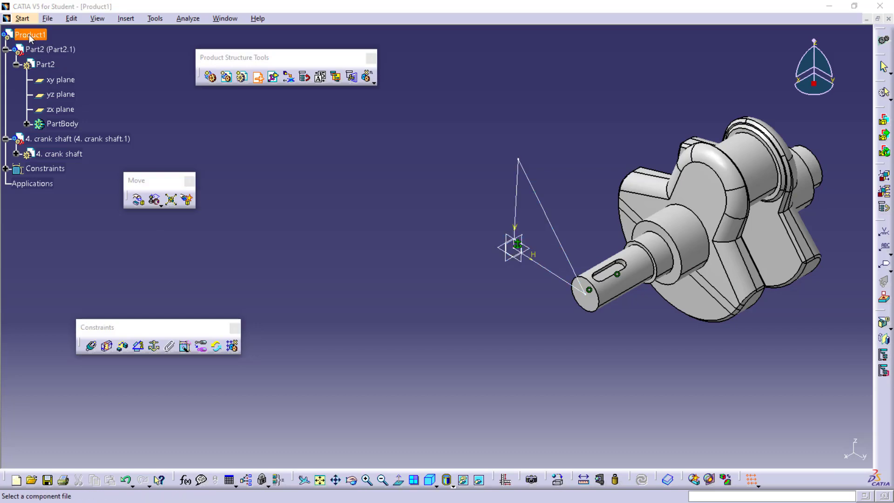
{"action": "left_click", "coordinate": [344, 245]}
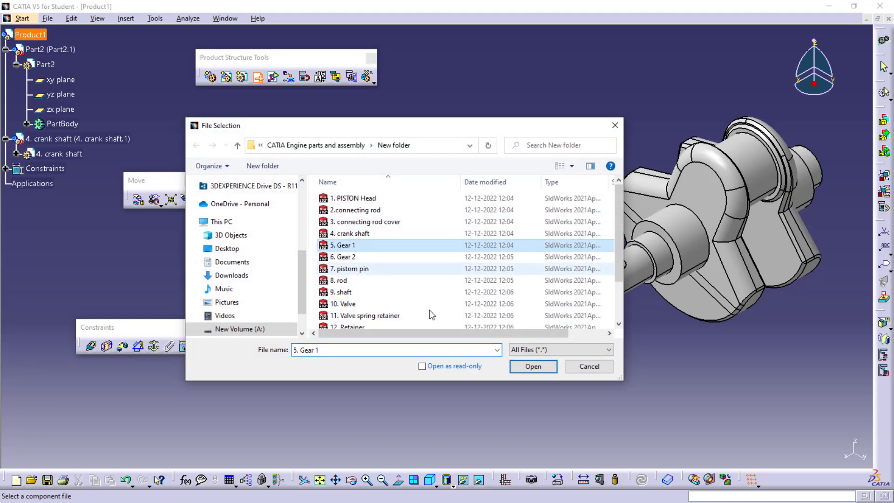
{"action": "left_click", "coordinate": [525, 367]}
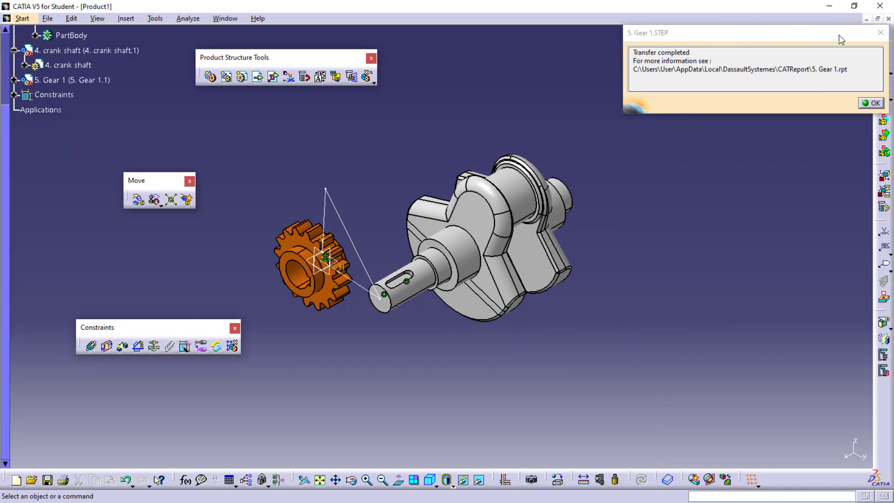
{"action": "left_click", "coordinate": [781, 60]}
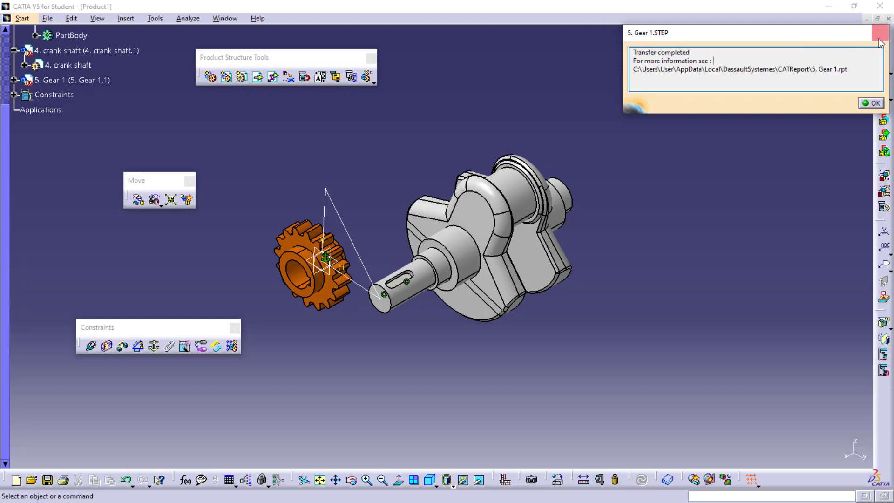
{"action": "left_click", "coordinate": [869, 103]}
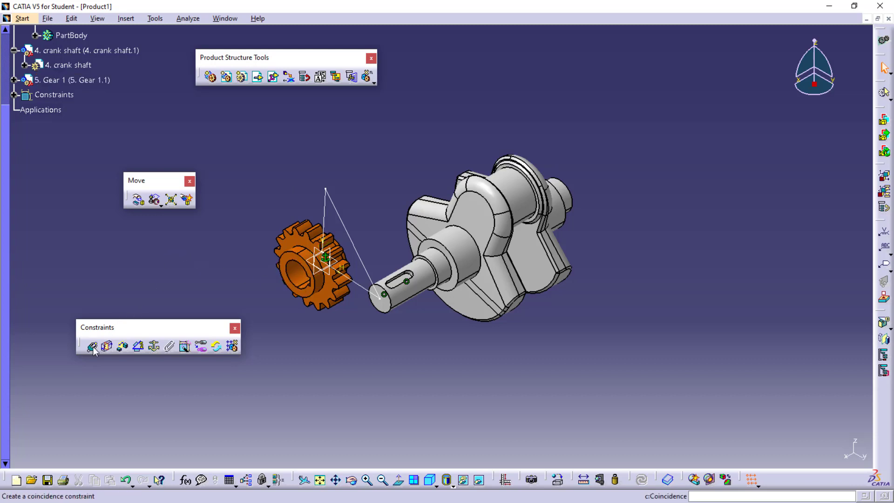
Step: Make the bore axis of Gear 1 coincident with the crank shaft's axis and update the assembly
{"action": "left_click", "coordinate": [92, 346]}
{"action": "left_click", "coordinate": [282, 281]}
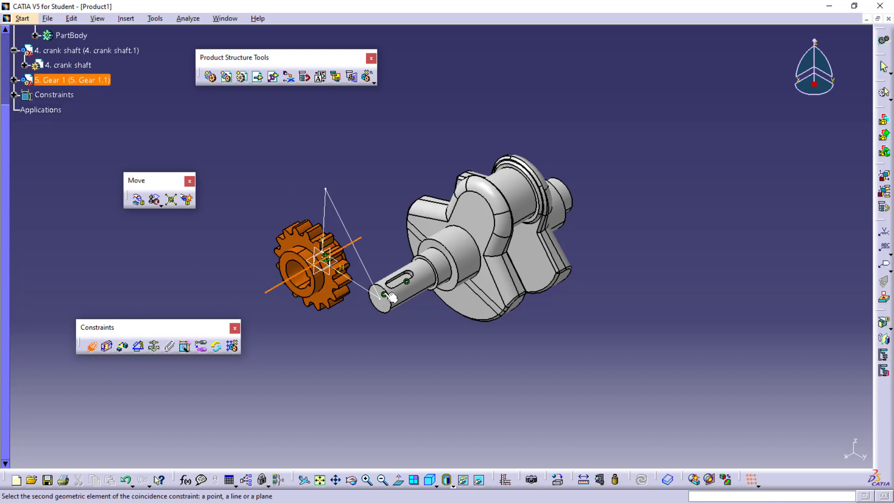
{"action": "left_click", "coordinate": [402, 296]}
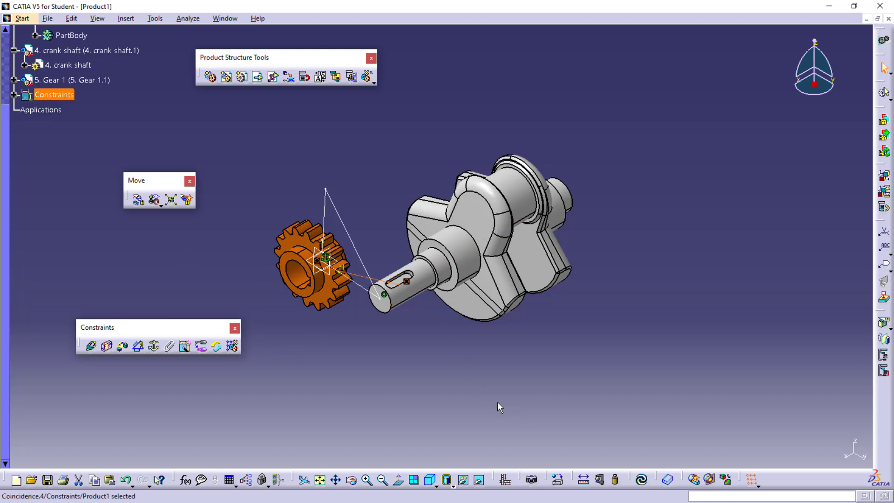
{"action": "left_click", "coordinate": [642, 480]}
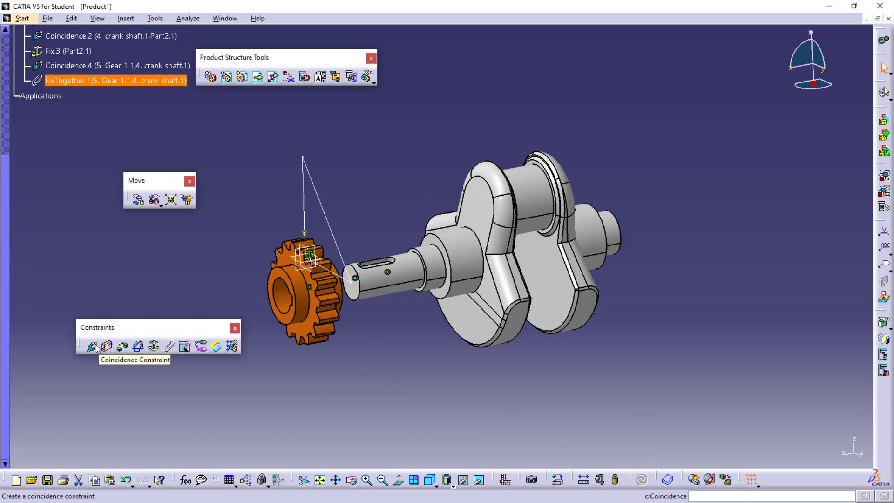
Step: Make the outer hub face of Gear 1 coincident with the crank shaft's keyed end face, orientation Same, and update the assembly
{"action": "left_click", "coordinate": [93, 346]}
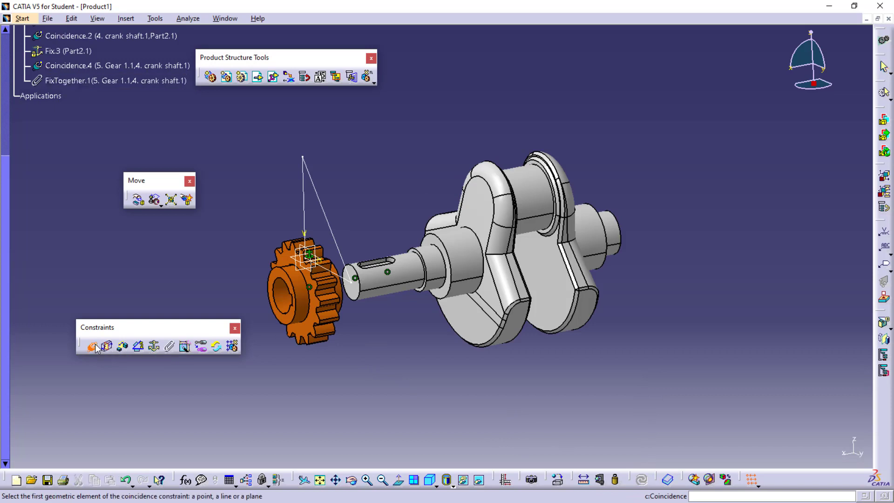
{"action": "left_click", "coordinate": [285, 292]}
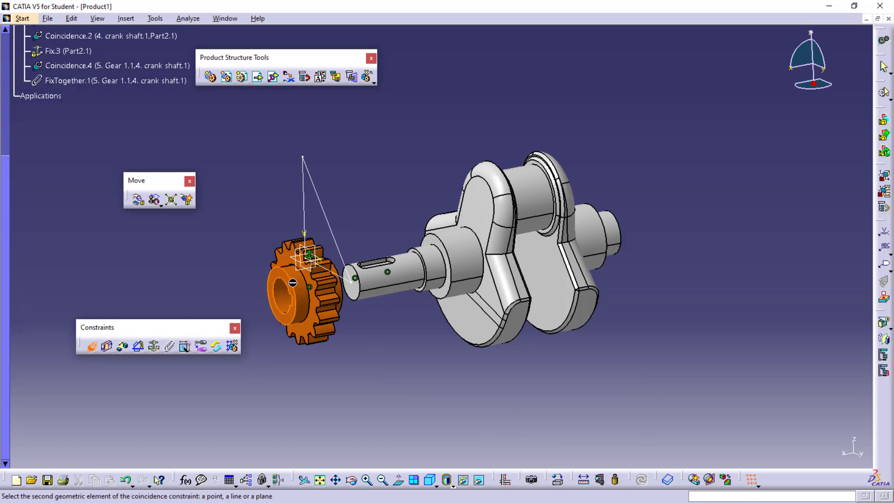
{"action": "left_click", "coordinate": [361, 291]}
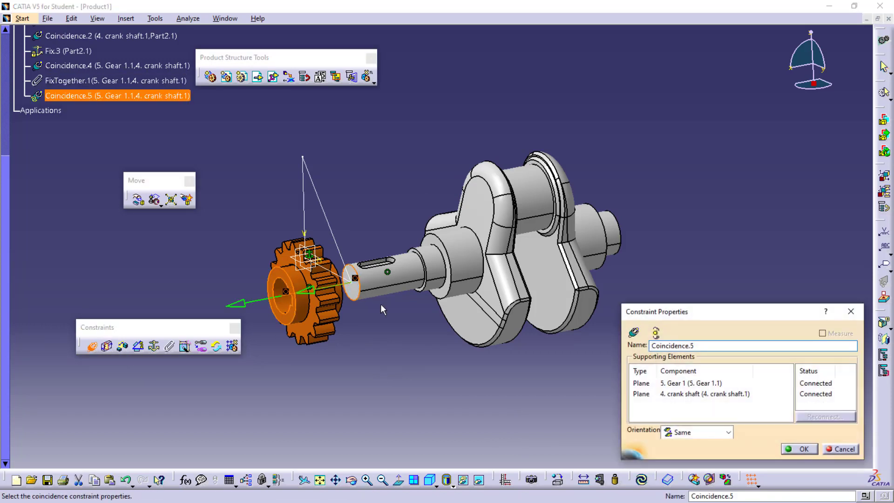
{"action": "left_click", "coordinate": [728, 434]}
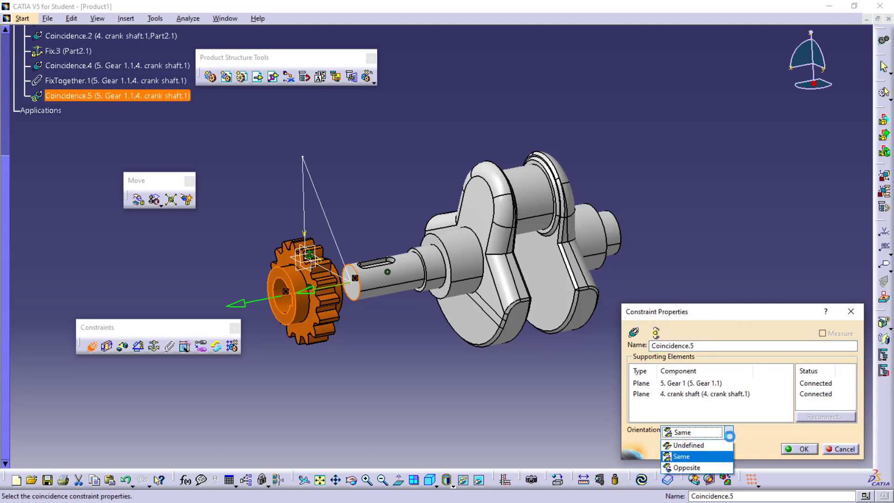
{"action": "left_click", "coordinate": [765, 446]}
{"action": "left_click", "coordinate": [803, 449]}
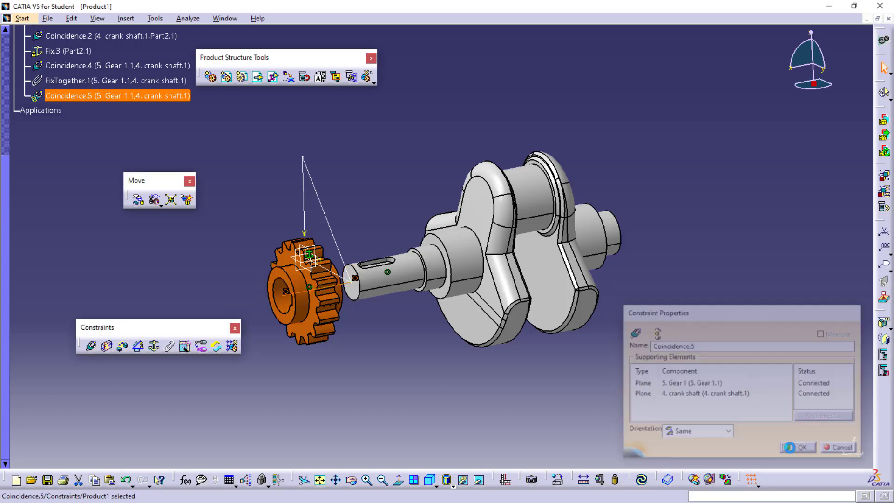
{"action": "left_click", "coordinate": [641, 480]}
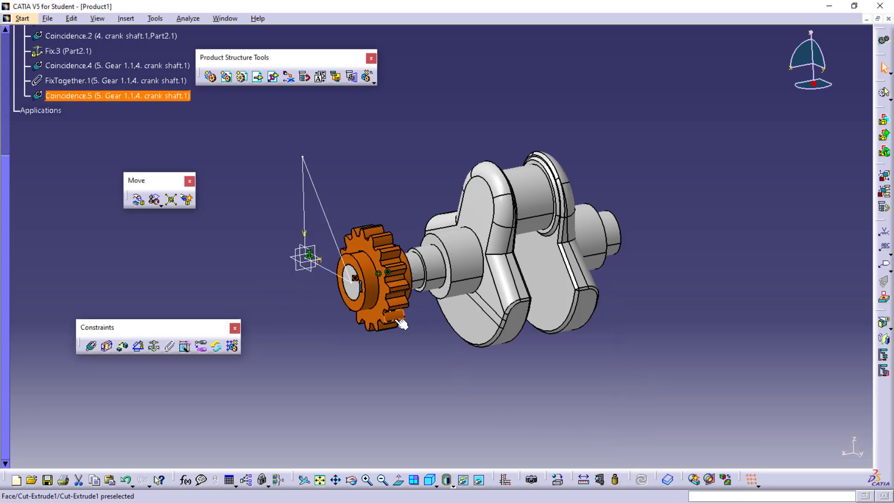
Step: Rotate the crank shaft slightly around the X axis with respect to constraints
{"action": "left_click", "coordinate": [138, 199]}
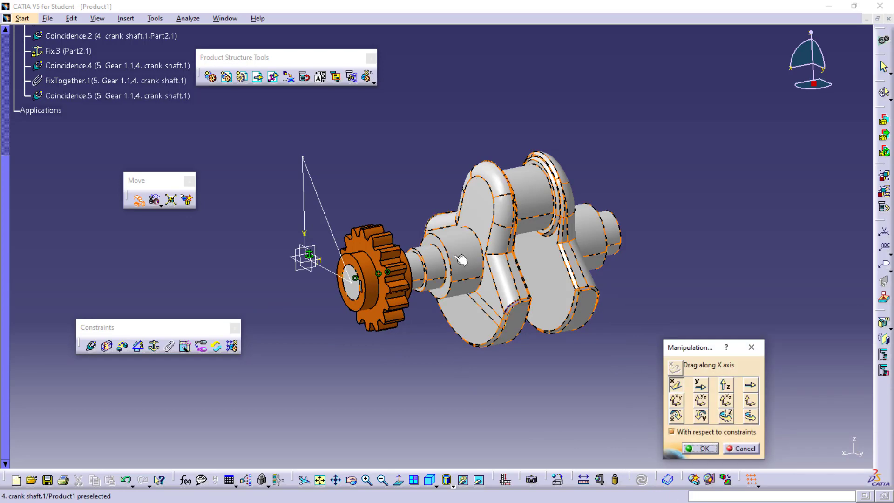
{"action": "left_click_drag", "start_coordinate": [467, 258], "coordinate": [465, 272]}
{"action": "left_click", "coordinate": [676, 415]}
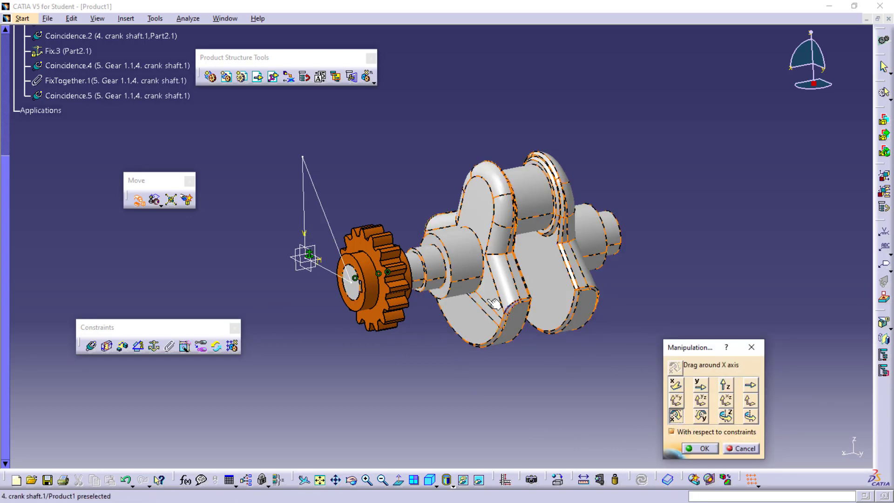
{"action": "left_click_drag", "start_coordinate": [491, 302], "coordinate": [488, 270]}
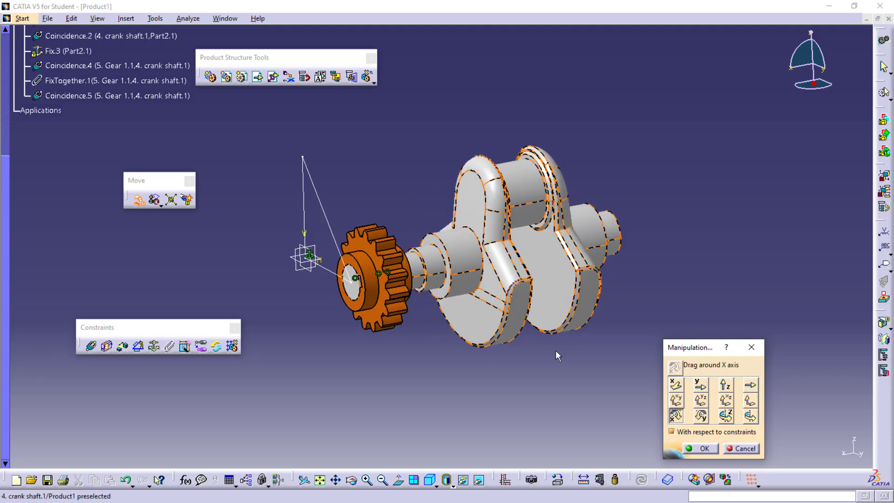
{"action": "left_click", "coordinate": [703, 449]}
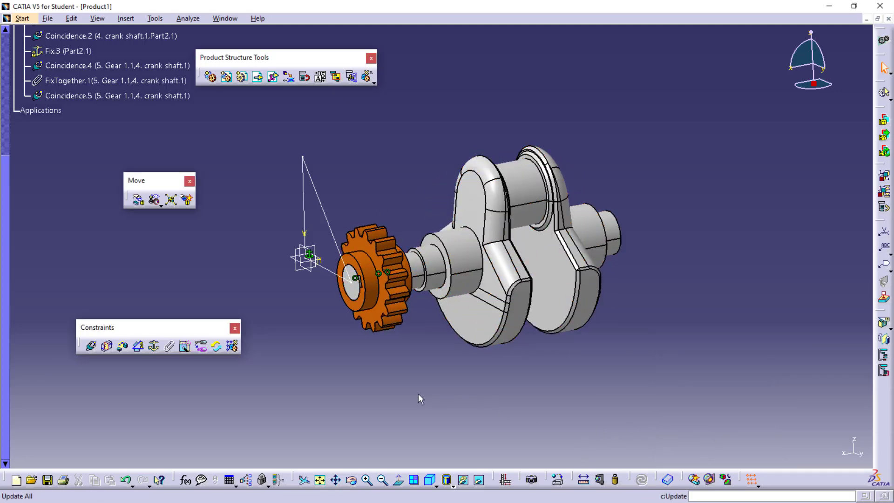
Step: Insert the existing component "6. Gear 2" into Product1 and dismiss the transfer report
{"action": "left_click", "coordinate": [258, 80]}
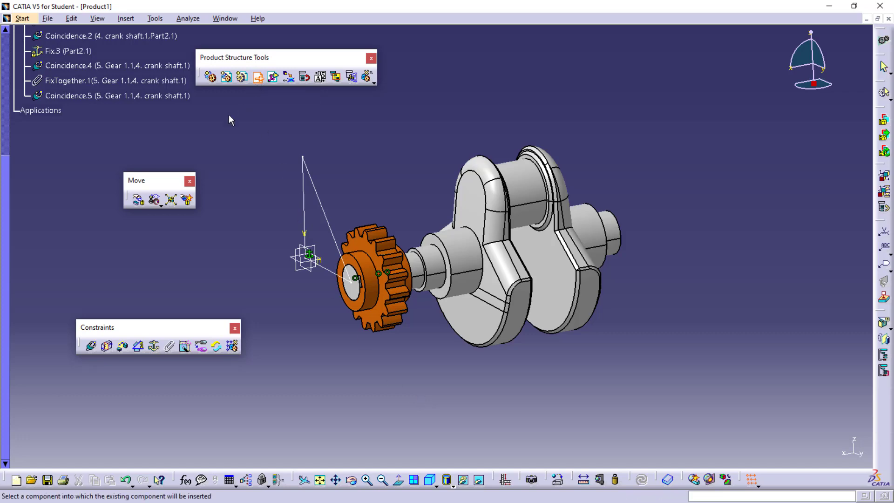
{"action": "scroll", "coordinate": [109, 107], "scroll_direction": "up", "scroll_amount": 9}
{"action": "left_click", "coordinate": [39, 256]}
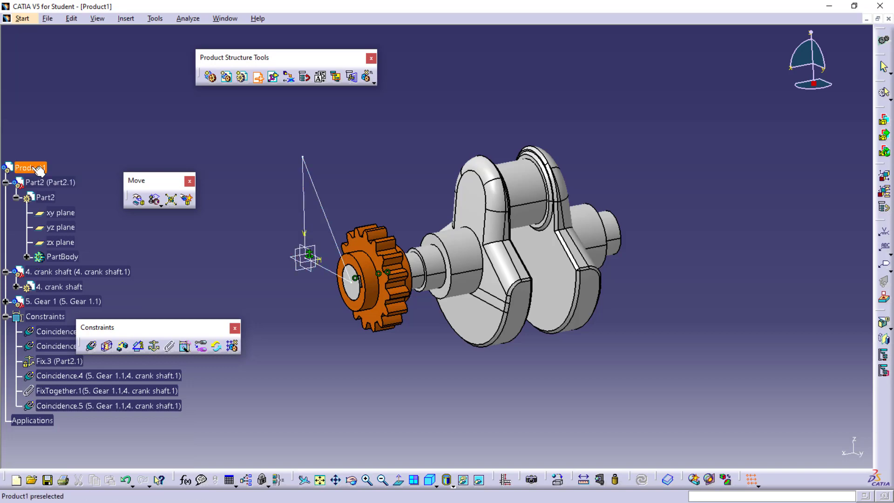
{"action": "left_click", "coordinate": [347, 257]}
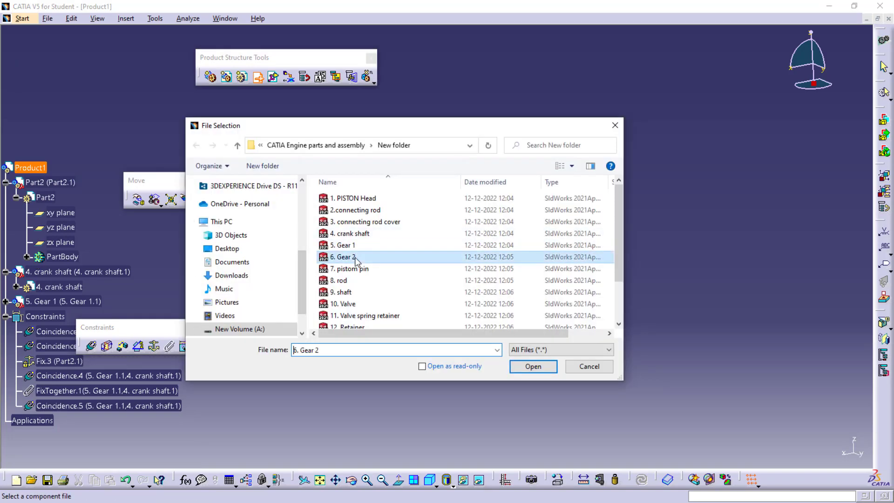
{"action": "left_click", "coordinate": [530, 370]}
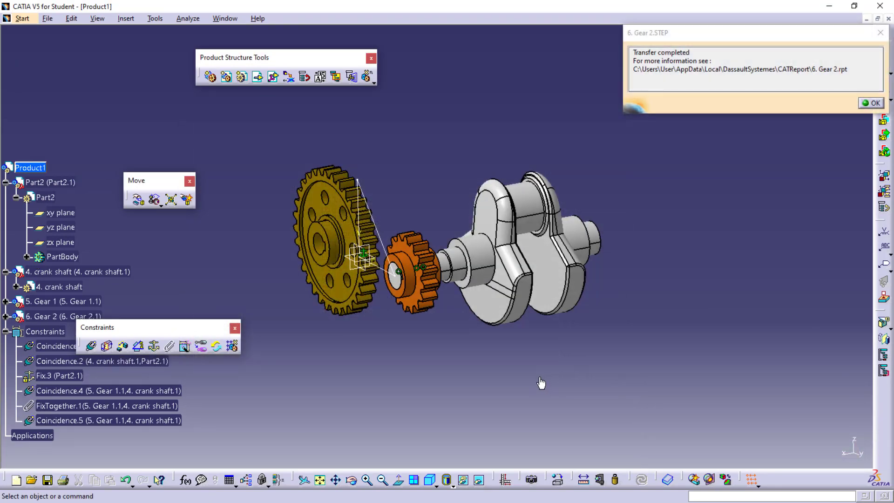
{"action": "left_click", "coordinate": [871, 103]}
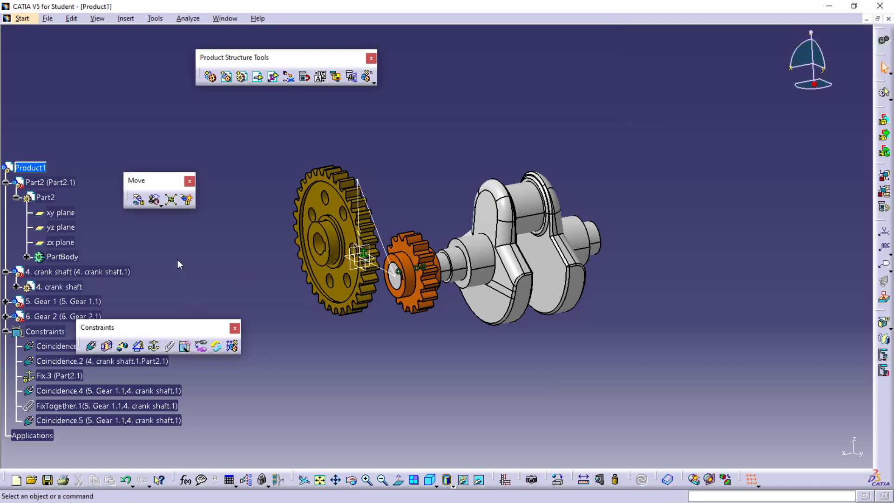
Step: Make the bore axis of Gear 2 coincident with the upper vertex of the triangle sketch and update the assembly
{"action": "left_click_drag", "start_coordinate": [183, 119], "coordinate": [183, 119]}
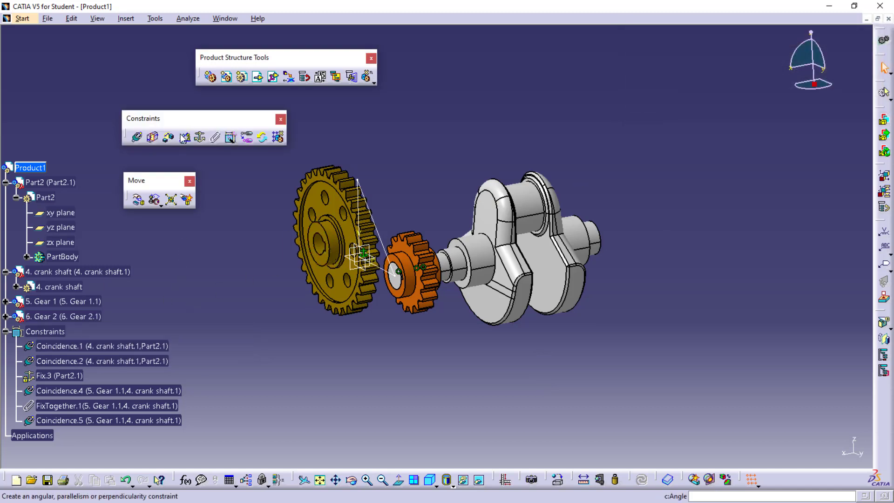
{"action": "left_click", "coordinate": [327, 234]}
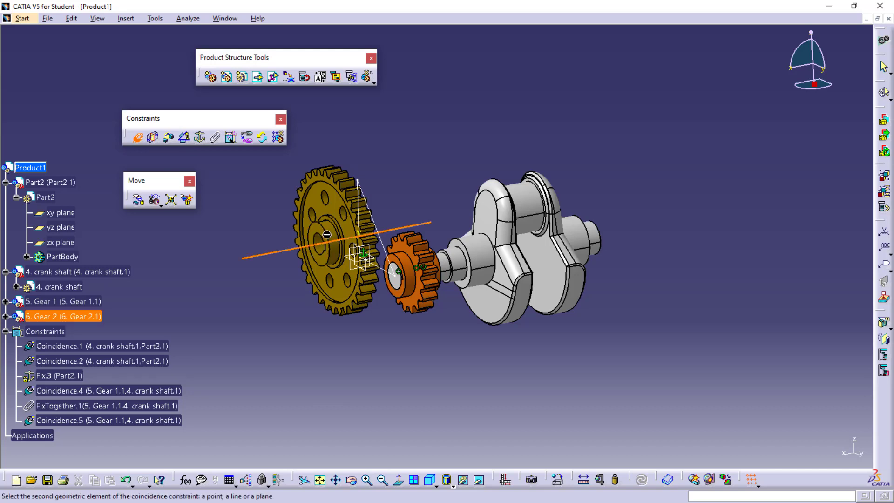
{"action": "left_click", "coordinate": [363, 185]}
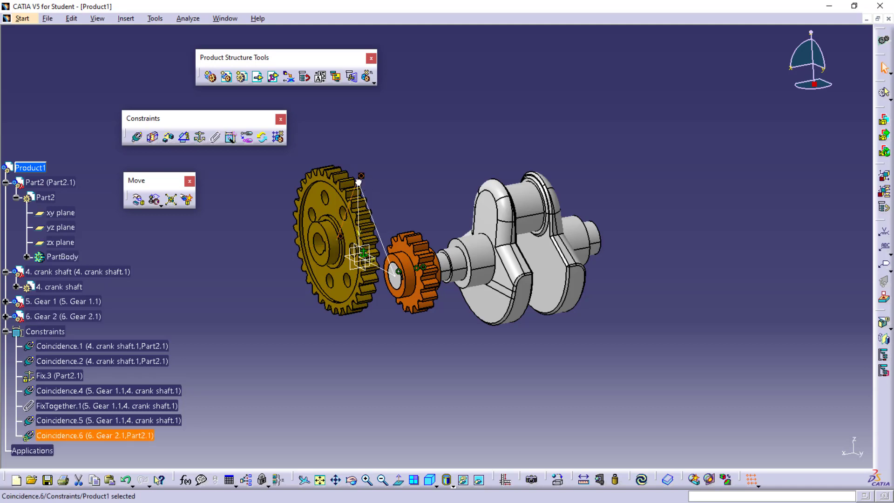
{"action": "left_click", "coordinate": [641, 479]}
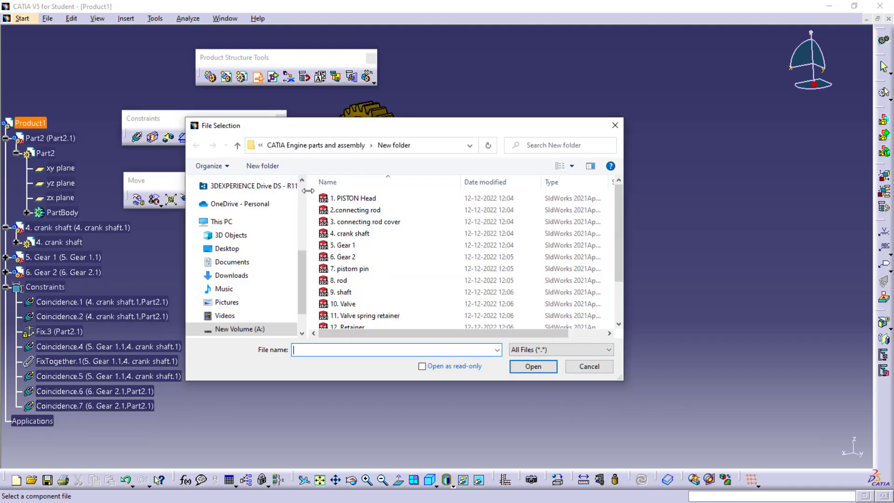
Step: Insert the existing component "13. cam shaft" into Product1 and dismiss the transfer report
{"action": "scroll", "coordinate": [344, 257], "scroll_direction": "down", "scroll_amount": 2}
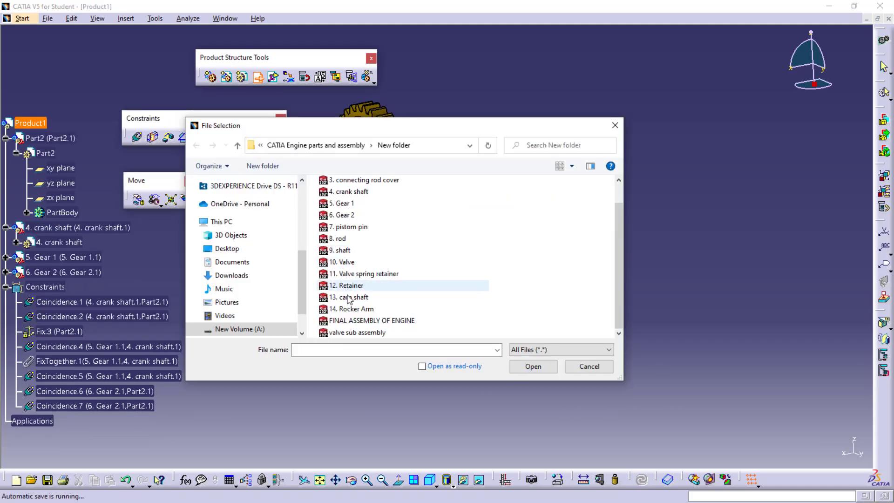
{"action": "left_click", "coordinate": [349, 298]}
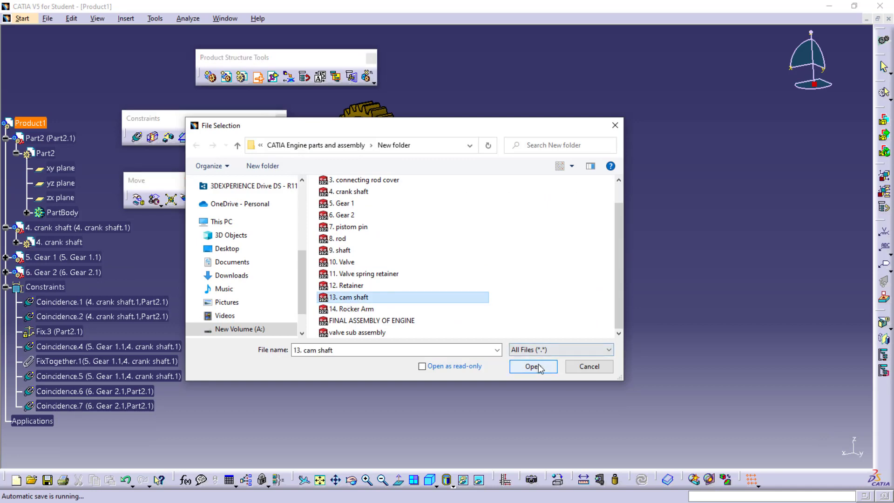
{"action": "left_click", "coordinate": [536, 366]}
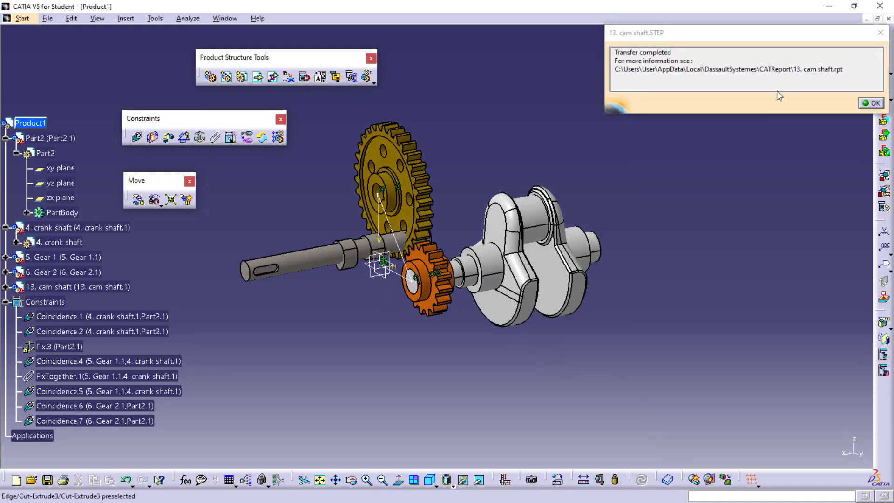
{"action": "left_click", "coordinate": [870, 103]}
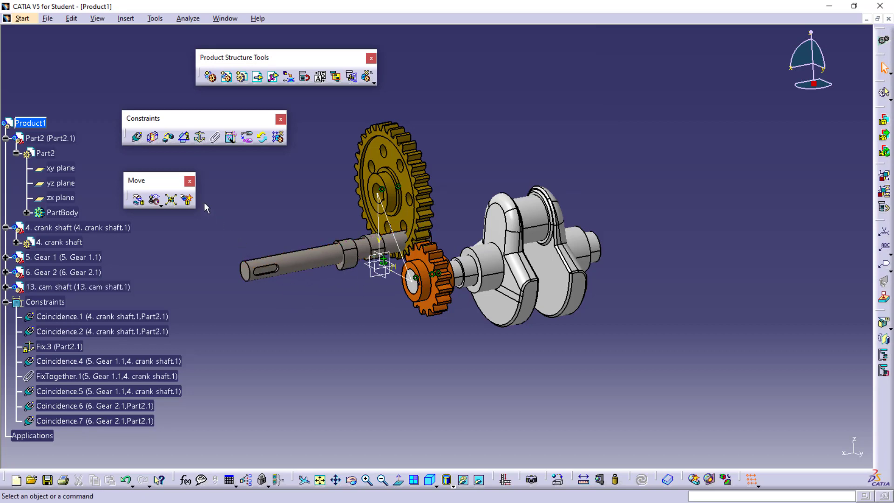
Step: Make the cam shaft's keyed end face coincident with the outer hub face of Gear 2, orientation Same
{"action": "left_click", "coordinate": [138, 140]}
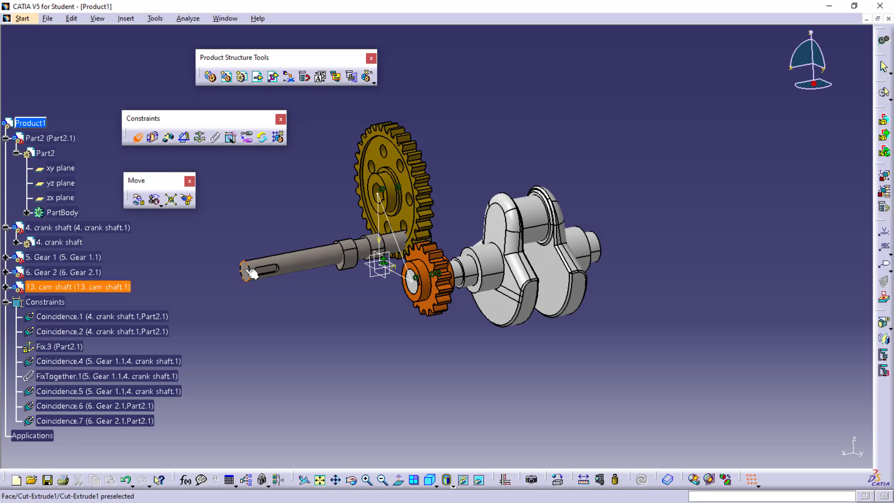
{"action": "left_click", "coordinate": [244, 271]}
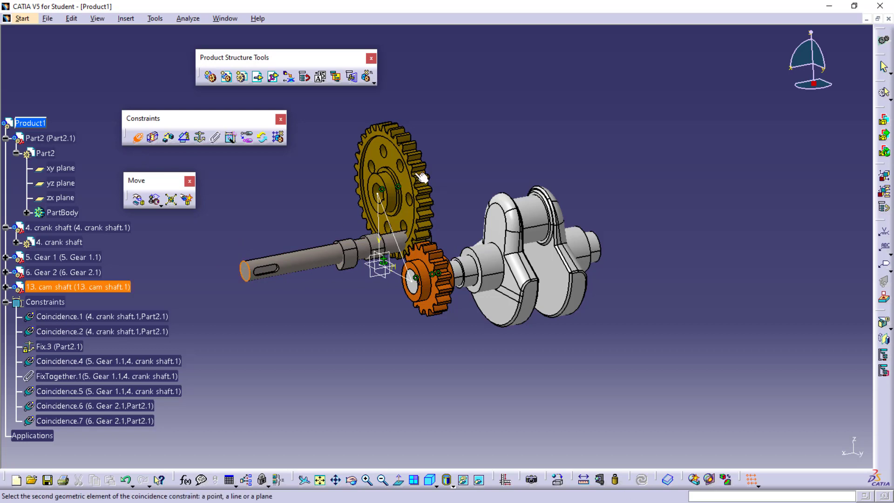
{"action": "left_click", "coordinate": [381, 187]}
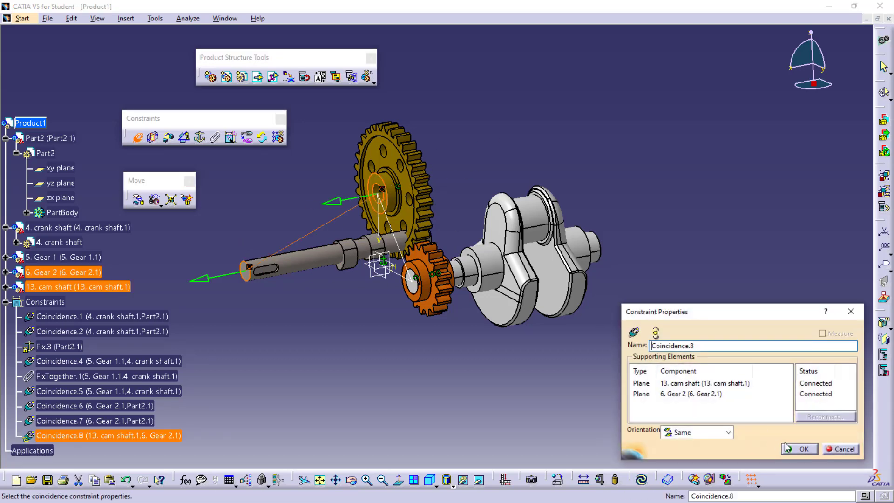
{"action": "left_click", "coordinate": [788, 447]}
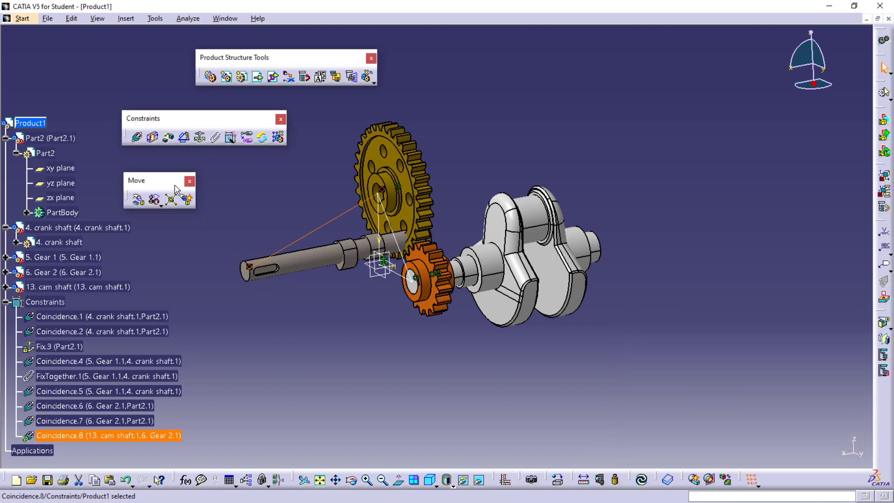
Step: Make the cam shaft's axis coincident with the axis of Gear 2 and update the assembly
{"action": "left_click", "coordinate": [136, 137]}
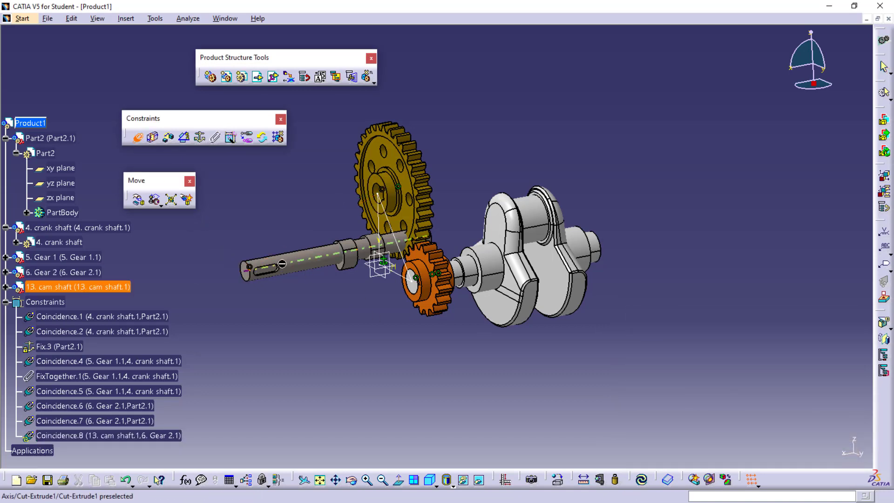
{"action": "left_click", "coordinate": [303, 264]}
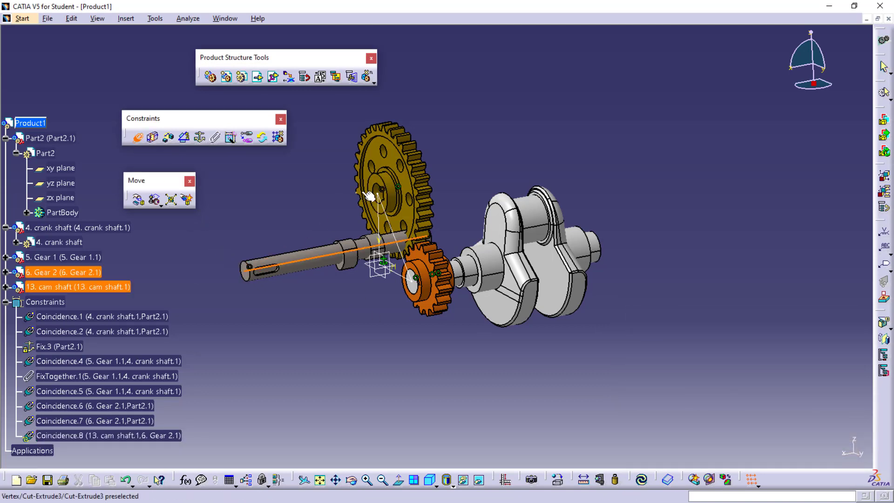
{"action": "left_click", "coordinate": [390, 183]}
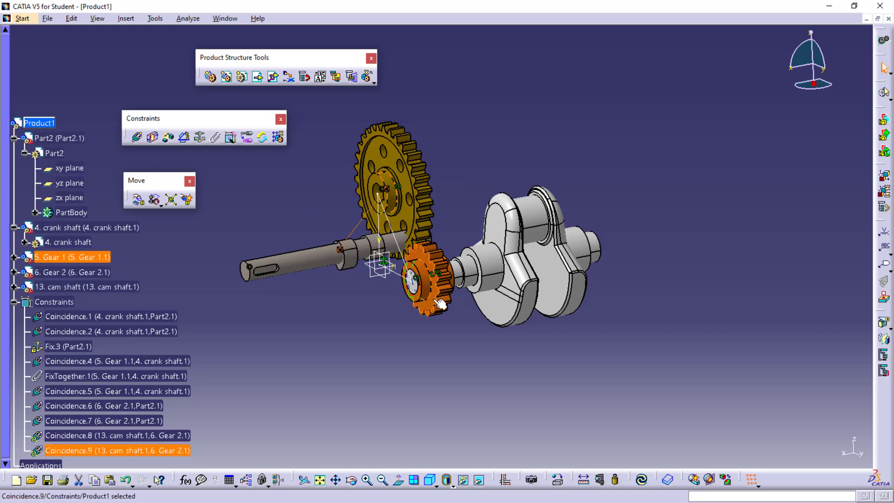
{"action": "left_click", "coordinate": [642, 479]}
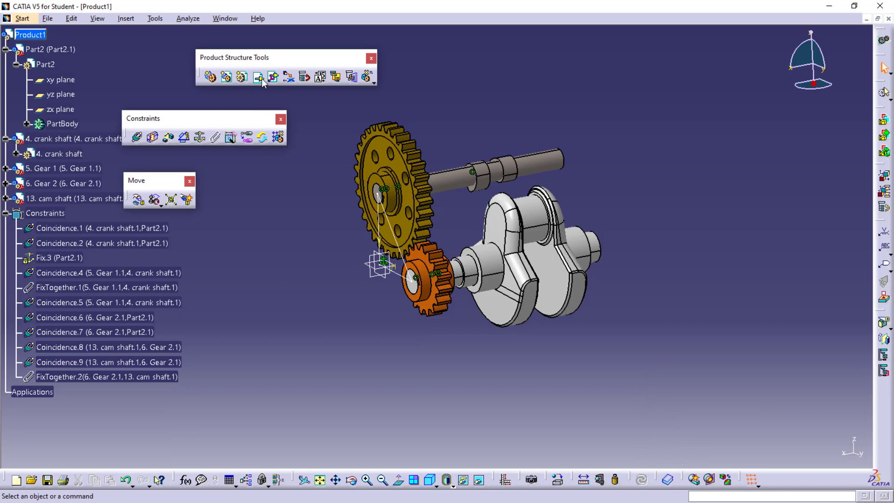
Step: Insert the existing component "2.connecting rod" into Product1 and dismiss the transfer report
{"action": "left_click", "coordinate": [257, 77]}
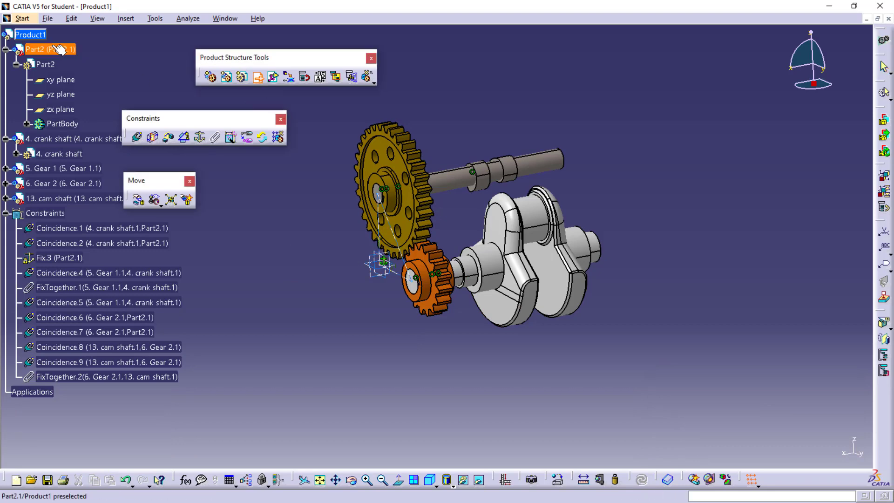
{"action": "left_click", "coordinate": [30, 34]}
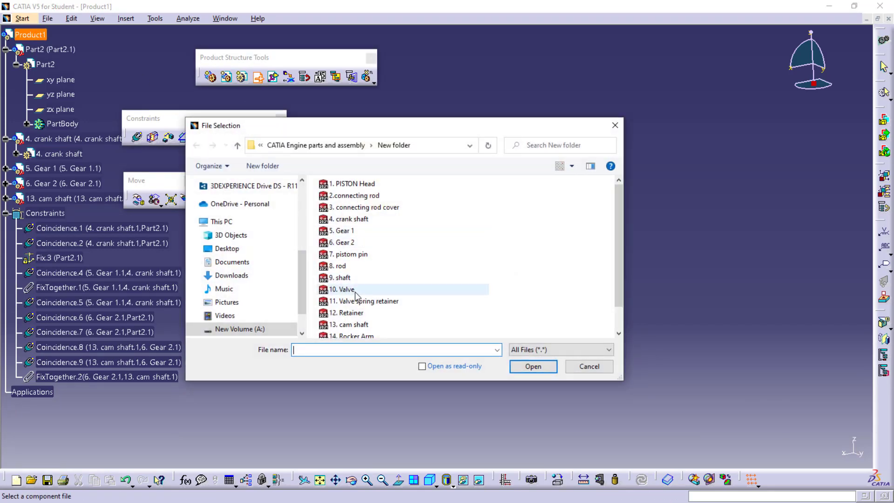
{"action": "scroll", "coordinate": [356, 295], "scroll_direction": "down", "scroll_amount": 1}
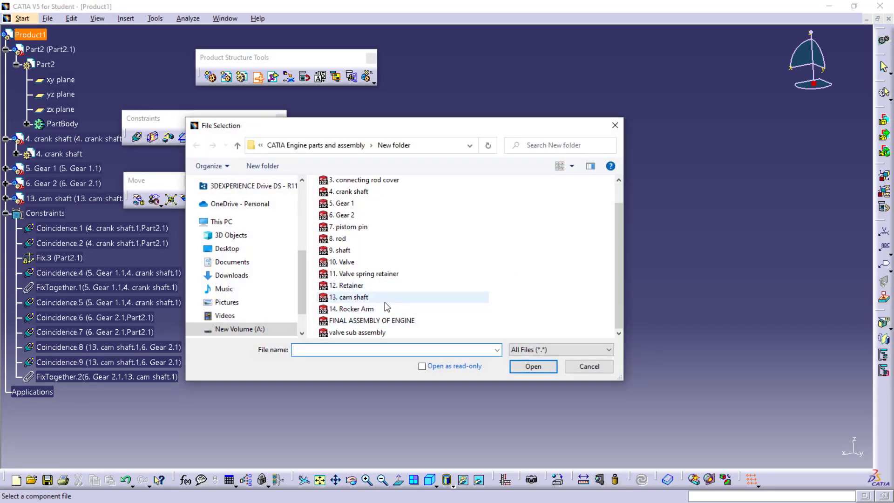
{"action": "scroll", "coordinate": [384, 301], "scroll_direction": "up", "scroll_amount": 1}
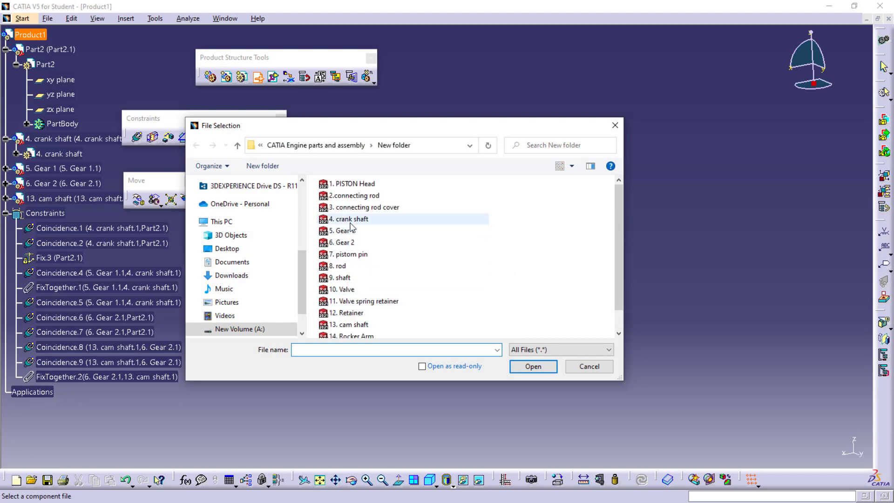
{"action": "left_click", "coordinate": [354, 196]}
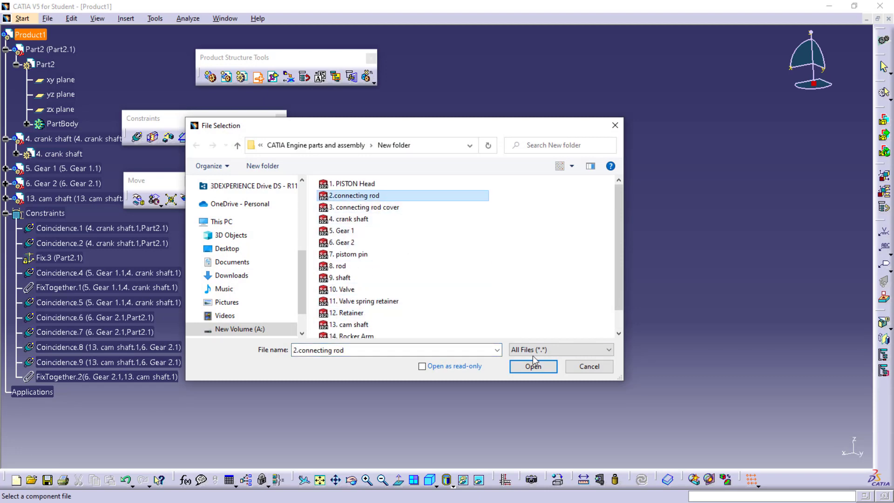
{"action": "left_click", "coordinate": [533, 366]}
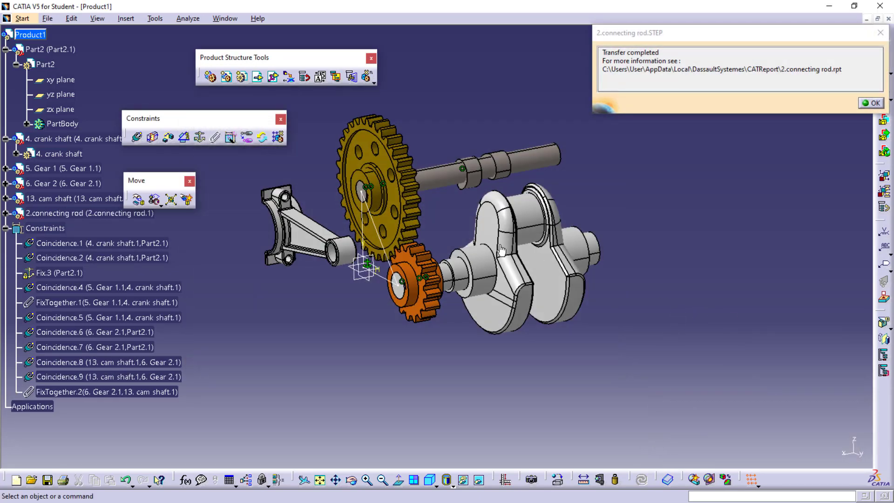
{"action": "left_click", "coordinate": [869, 103]}
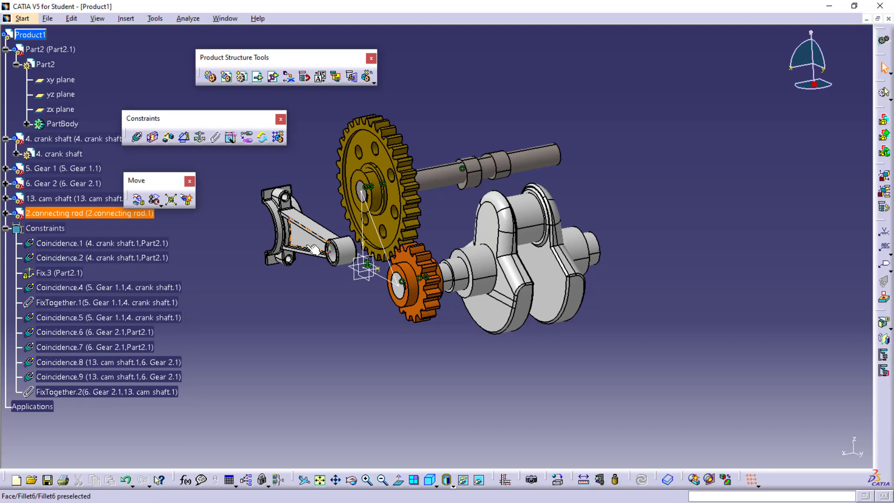
Step: Move the connecting rod along the XY plane to the free area beyond the crank shaft's output end
{"action": "left_click", "coordinate": [138, 200]}
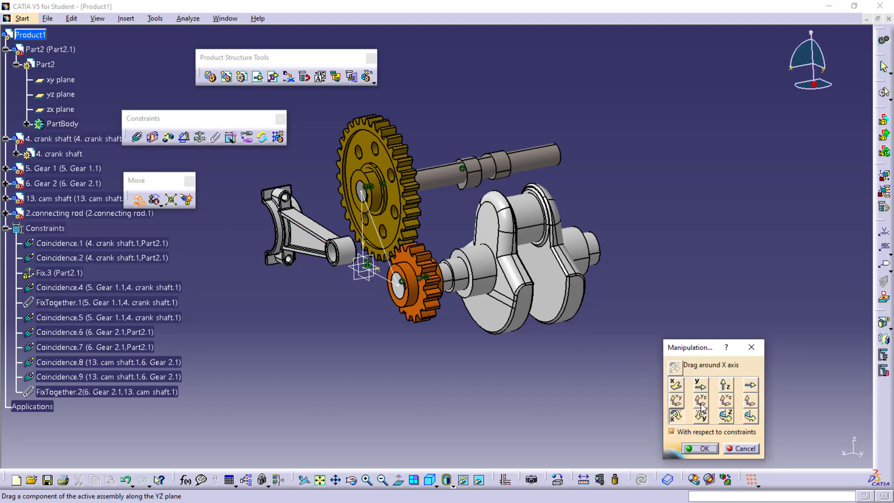
{"action": "left_click", "coordinate": [676, 400]}
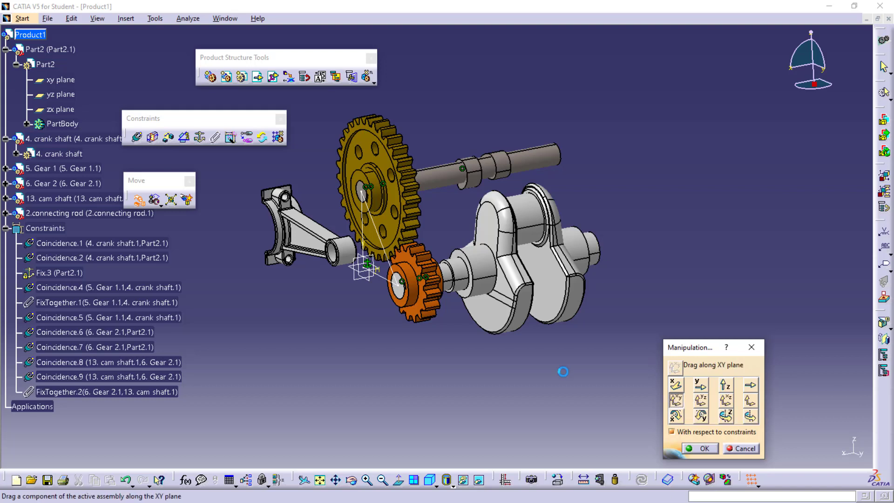
{"action": "left_click_drag", "start_coordinate": [296, 225], "coordinate": [634, 249]}
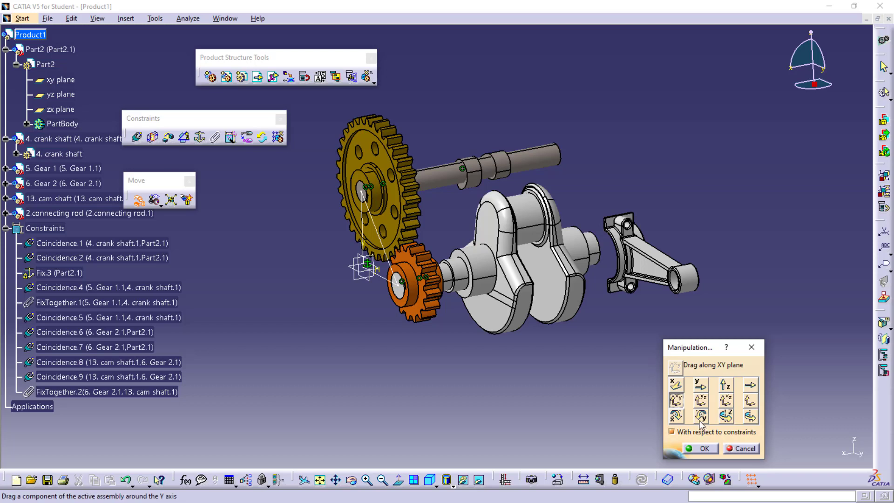
{"action": "left_click", "coordinate": [701, 448]}
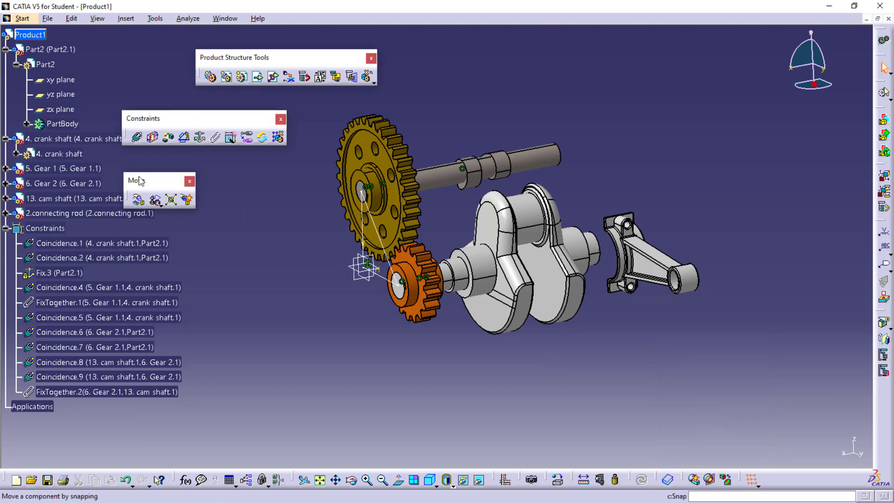
Step: Make the axis of the connecting rod's large half-bore coincident with the crank pin axis and update the assembly
{"action": "left_click", "coordinate": [137, 138]}
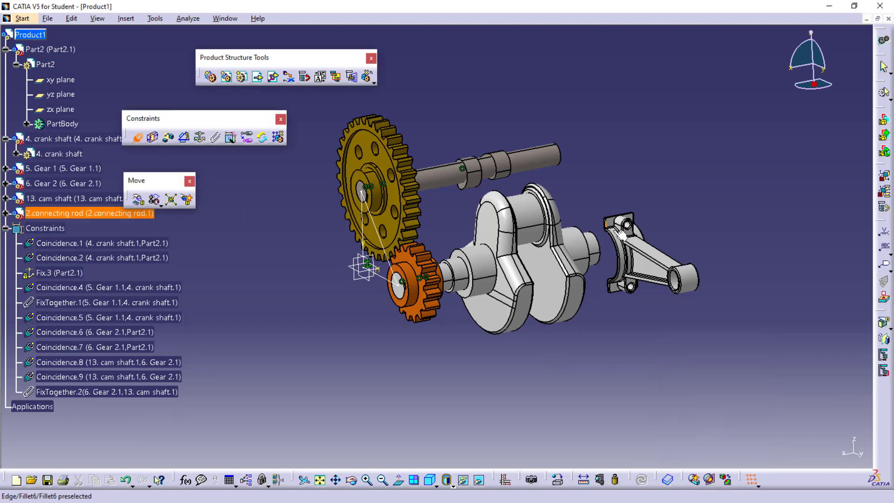
{"action": "left_click", "coordinate": [619, 255]}
{"action": "left_click", "coordinate": [528, 223]}
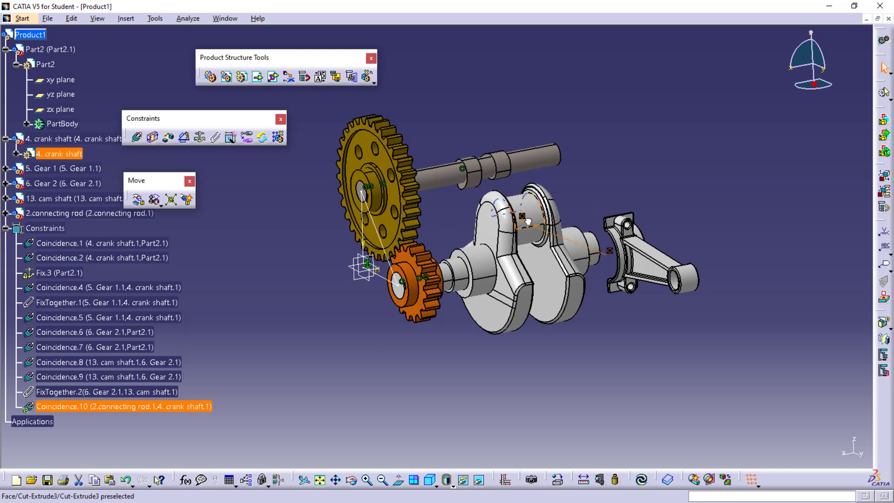
{"action": "left_click", "coordinate": [642, 480]}
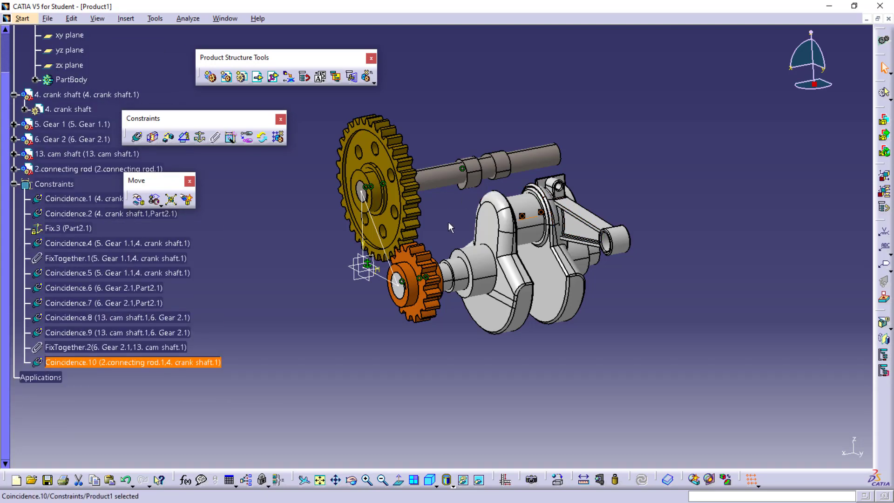
Step: Make the annular shoulder face beside the crank pin coincident with the connecting rod's side face, orientation Opposite, and update the assembly
{"action": "middle_click_drag", "start_coordinate": [518, 218], "coordinate": [518, 162], "text": "ctrl"}
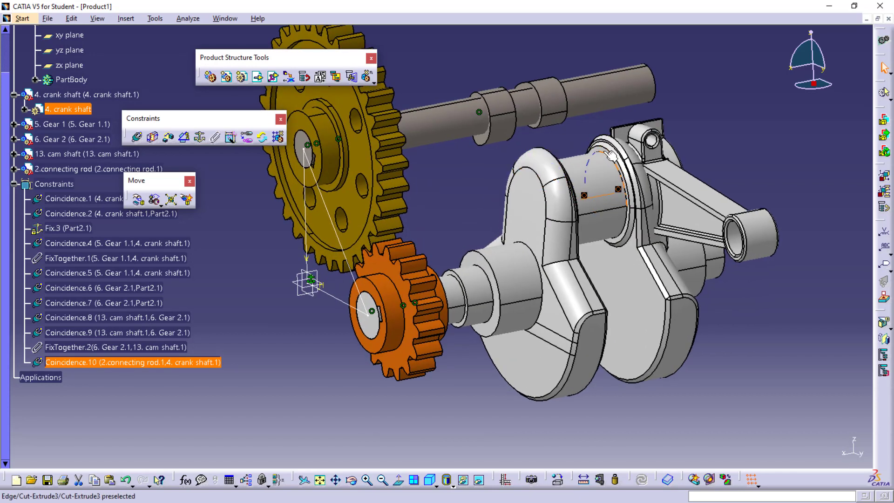
{"action": "left_click", "coordinate": [139, 136]}
{"action": "left_click", "coordinate": [637, 196]}
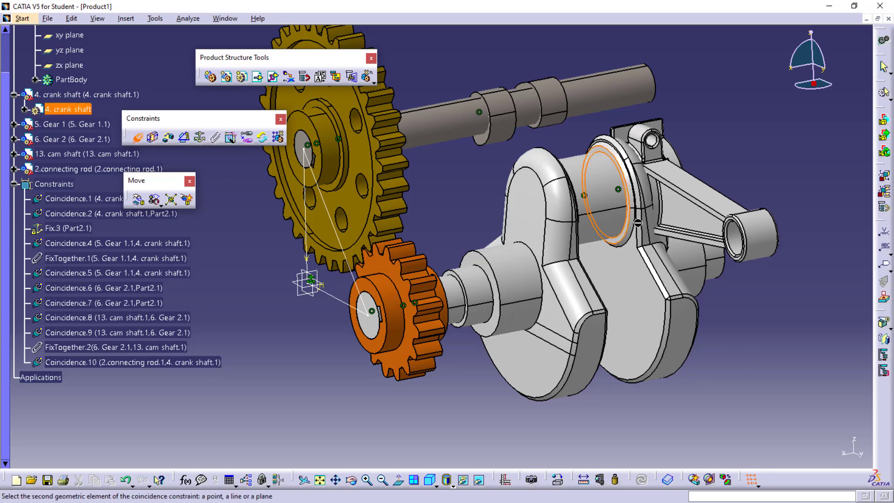
{"action": "middle_click_drag", "start_coordinate": [717, 181], "coordinate": [519, 233]}
{"action": "middle_click_drag", "start_coordinate": [587, 172], "coordinate": [583, 132]}
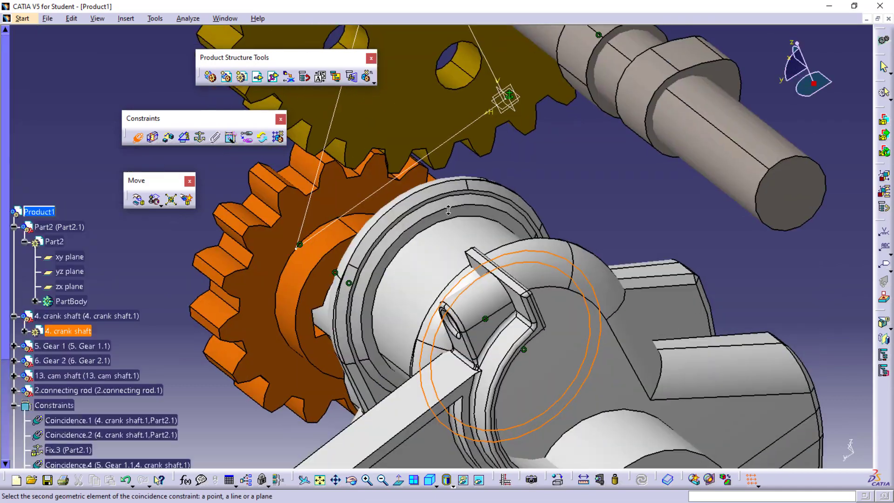
{"action": "middle_click_drag", "start_coordinate": [451, 217], "coordinate": [451, 195]}
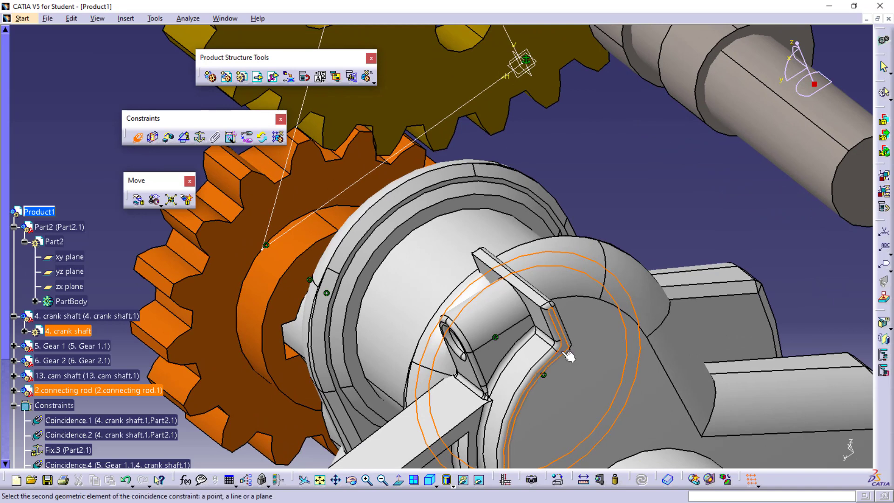
{"action": "left_click", "coordinate": [562, 351]}
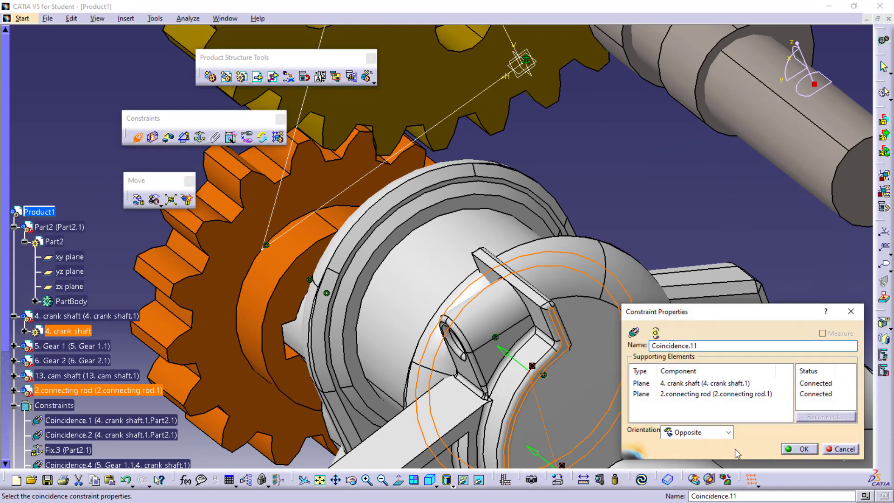
{"action": "left_click", "coordinate": [799, 449]}
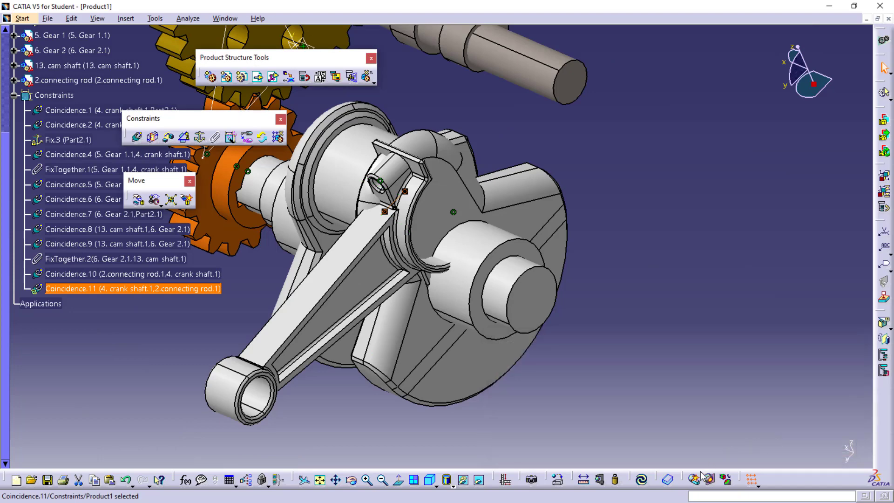
{"action": "left_click", "coordinate": [642, 479]}
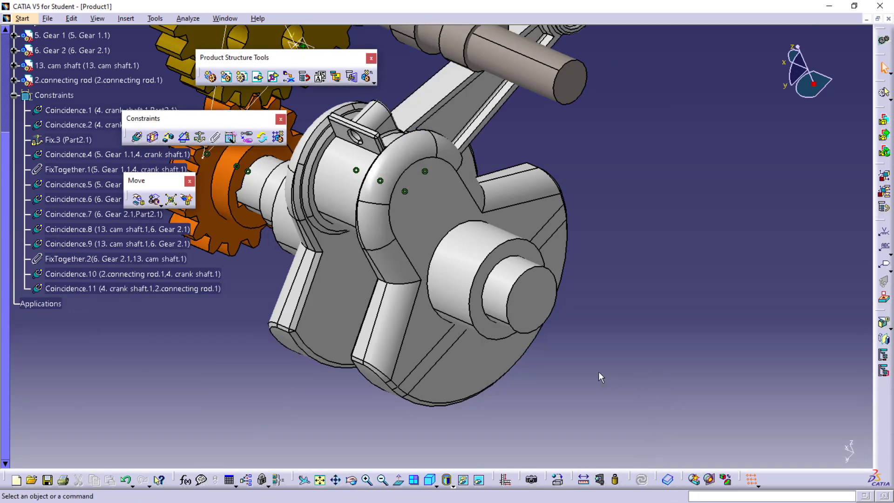
Step: Hide the reference triangle sketch between the two gears
{"action": "scroll", "coordinate": [546, 361], "scroll_direction": "up", "scroll_amount": 5}
{"action": "scroll", "coordinate": [540, 370], "scroll_direction": "down", "scroll_amount": 2}
{"action": "middle_click_drag", "start_coordinate": [540, 370], "coordinate": [539, 397]}
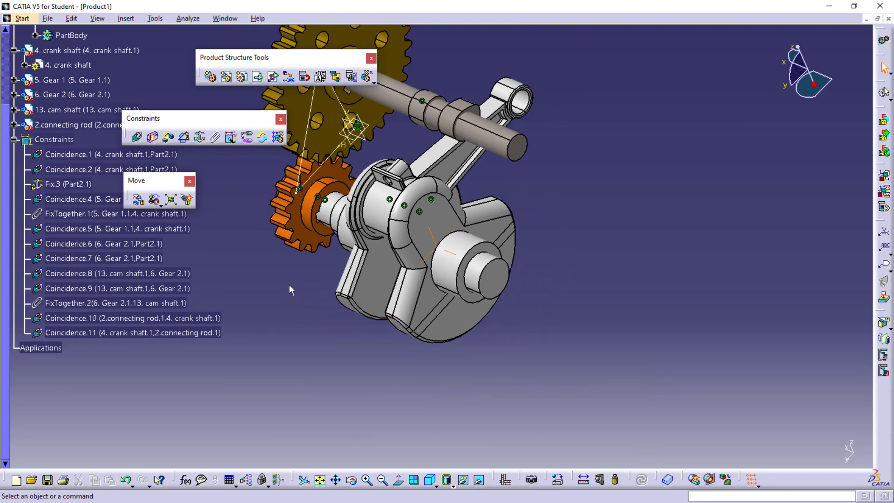
{"action": "middle_click_drag", "start_coordinate": [289, 284], "coordinate": [332, 321]}
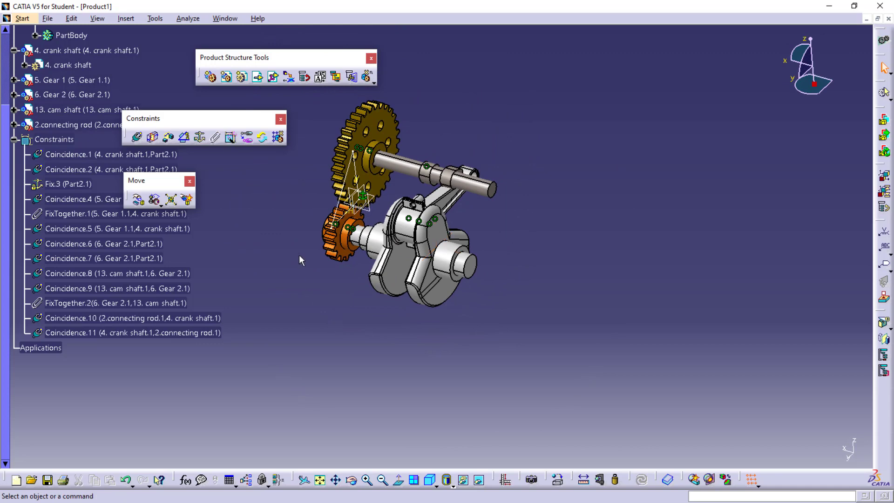
{"action": "middle_click_drag", "start_coordinate": [299, 255], "coordinate": [397, 247]}
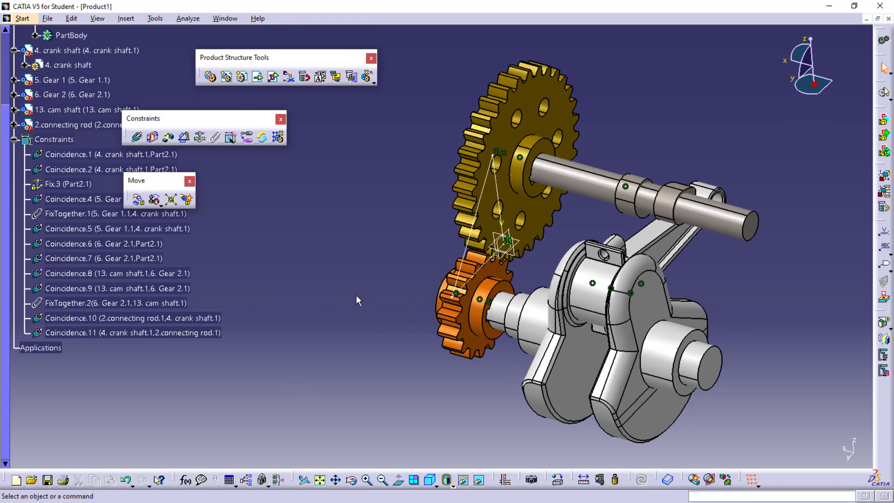
{"action": "right_click", "coordinate": [467, 246]}
{"action": "left_click", "coordinate": [490, 283]}
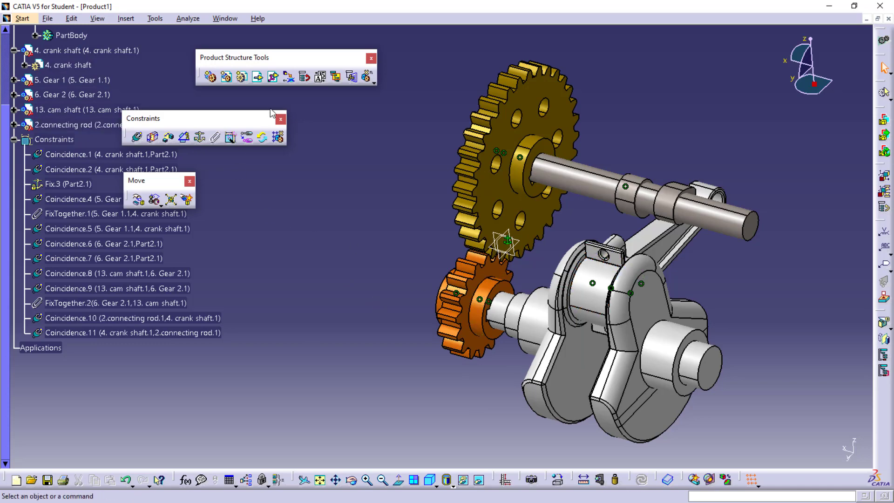
Step: Insert the existing component "3. connecting rod cover" into Product1 and dismiss the transfer report
{"action": "left_click", "coordinate": [262, 80]}
{"action": "scroll", "coordinate": [52, 111], "scroll_direction": "up", "scroll_amount": 4}
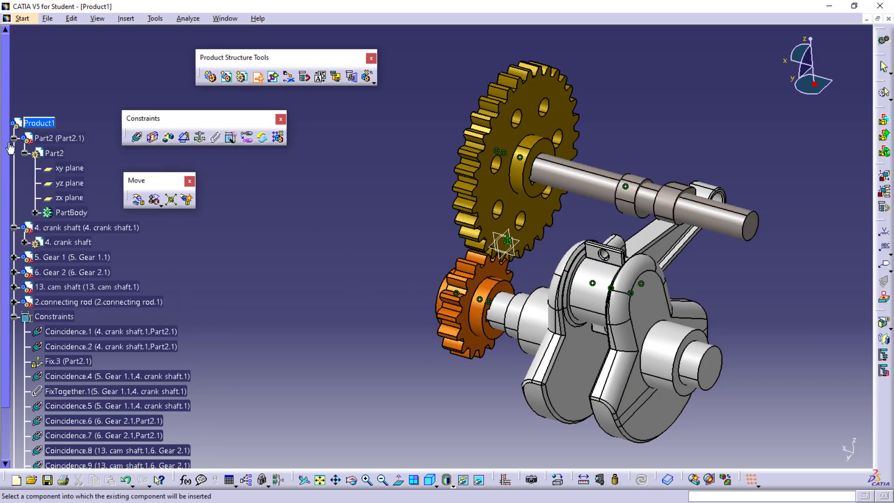
{"action": "left_click", "coordinate": [59, 124]}
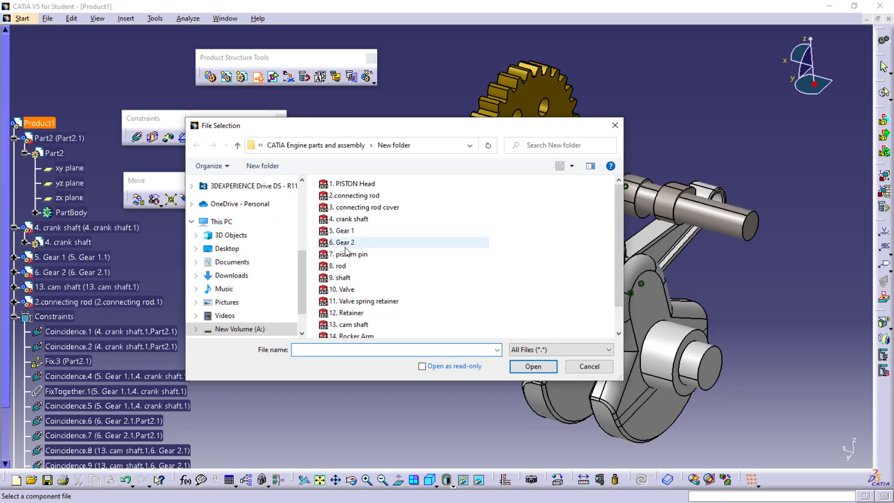
{"action": "left_click", "coordinate": [363, 208]}
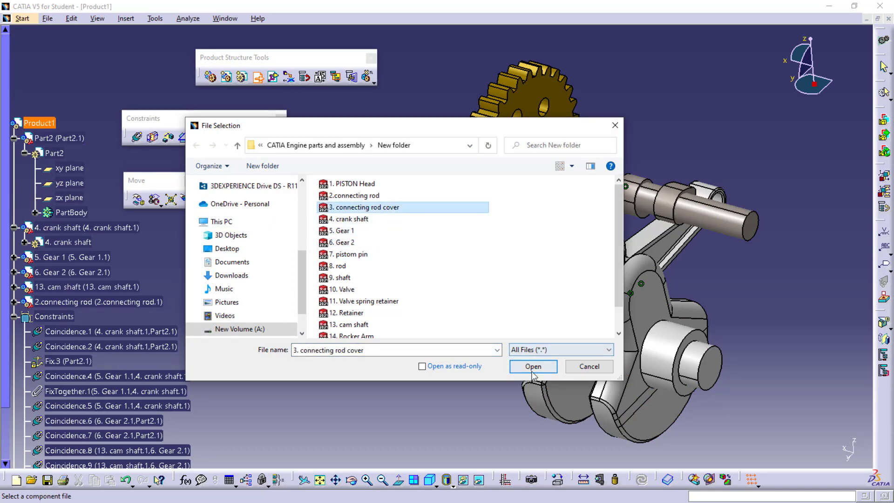
{"action": "left_click", "coordinate": [532, 368]}
{"action": "left_click", "coordinate": [872, 103]}
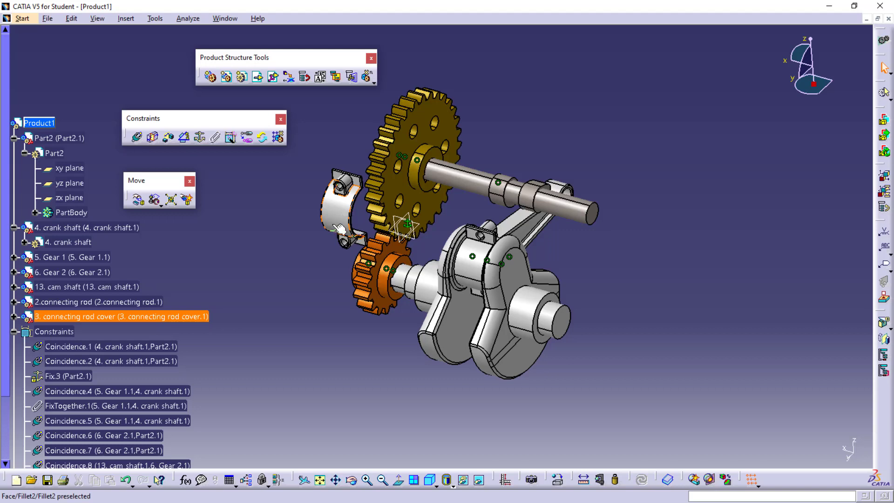
Step: Make the connecting rod cover's half-bore axis coincident with the crank pin axis
{"action": "left_click", "coordinate": [137, 137]}
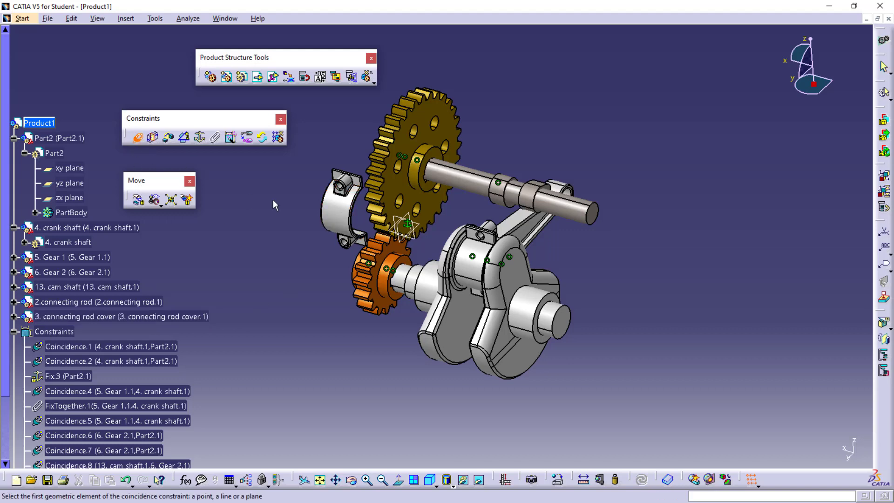
{"action": "left_click", "coordinate": [473, 270]}
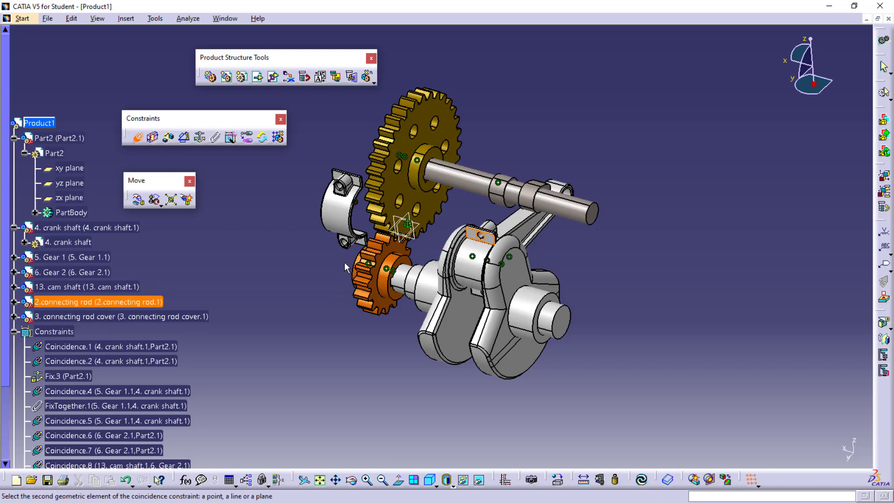
Step: Make the connecting rod's bolt flange face coincident with the cover's matching flange face, orientation Opposite, and update the assembly
{"action": "middle_click_drag", "start_coordinate": [298, 225], "coordinate": [579, 418]}
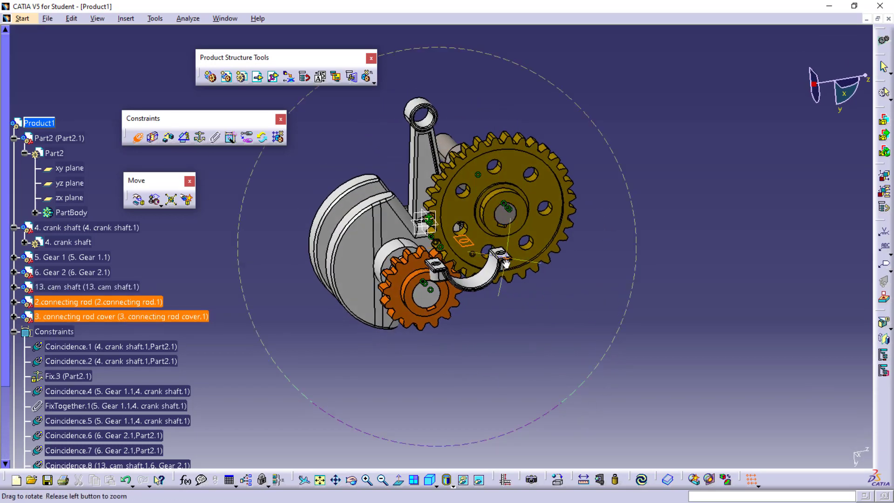
{"action": "middle_click_drag", "start_coordinate": [501, 261], "coordinate": [484, 191]}
{"action": "left_click", "coordinate": [571, 258]}
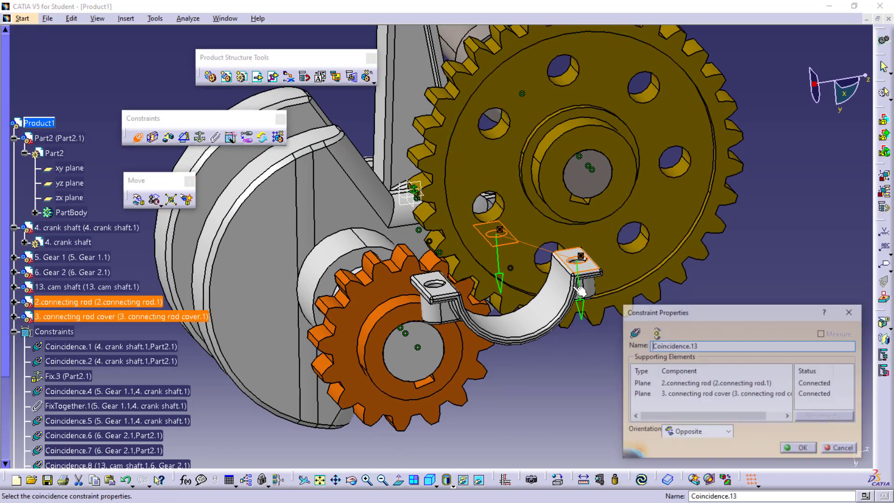
{"action": "left_click", "coordinate": [797, 450]}
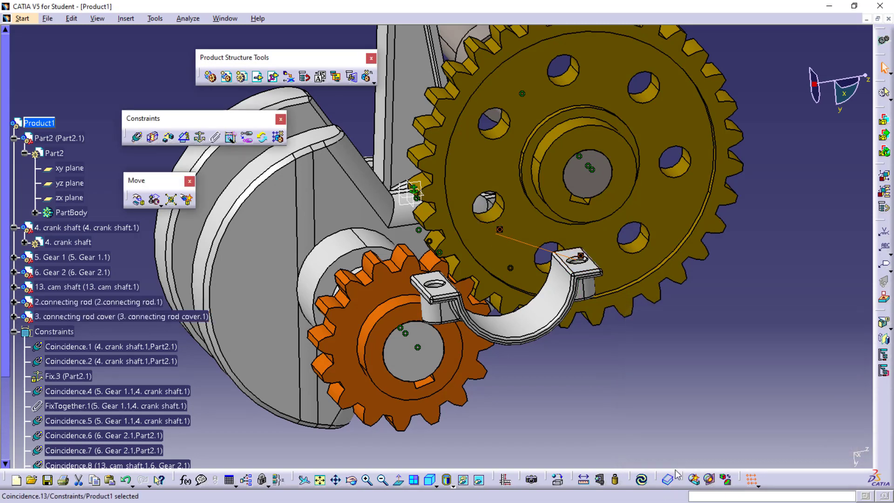
{"action": "left_click", "coordinate": [641, 480]}
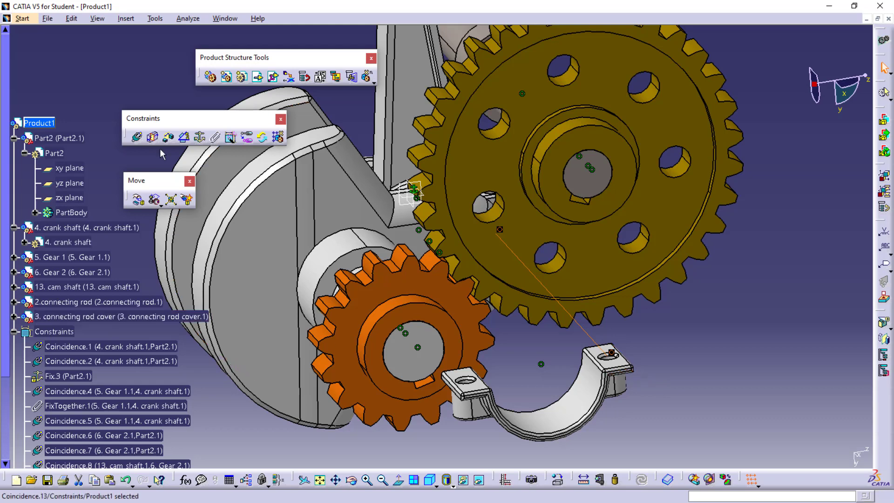
Step: Make the connecting rod cover's side face coincident with the crank shaft's web face beside the crank pin, orientation Opposite, and update the assembly
{"action": "left_click", "coordinate": [137, 137]}
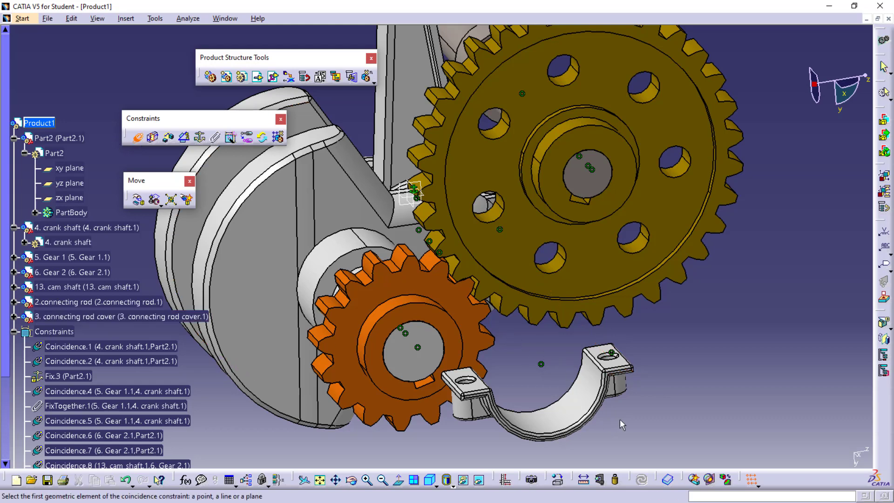
{"action": "middle_click_drag", "start_coordinate": [623, 424], "coordinate": [614, 383]}
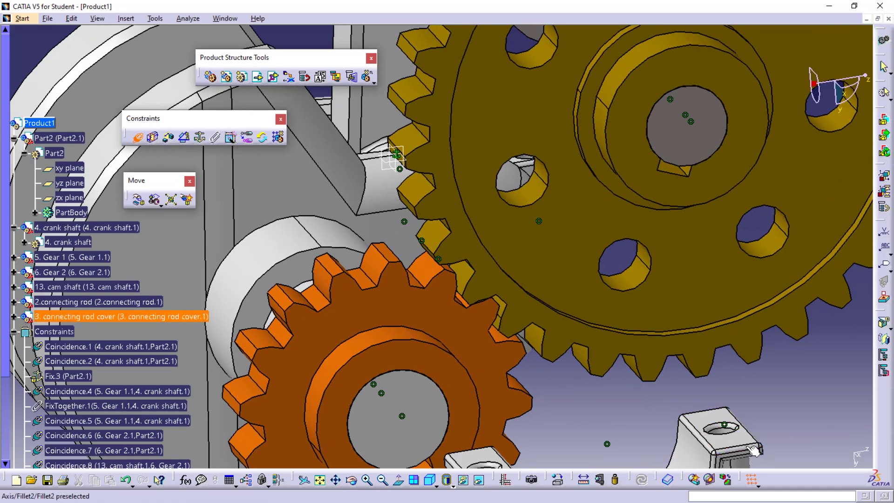
{"action": "middle_click_drag", "start_coordinate": [776, 436], "coordinate": [614, 198]}
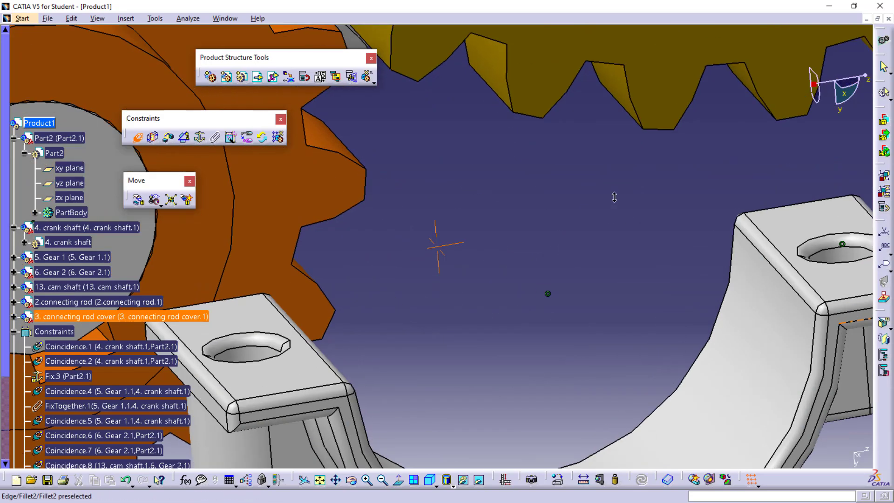
{"action": "middle_click_drag", "start_coordinate": [633, 276], "coordinate": [296, 248]}
{"action": "middle_click_drag", "start_coordinate": [489, 305], "coordinate": [508, 181]}
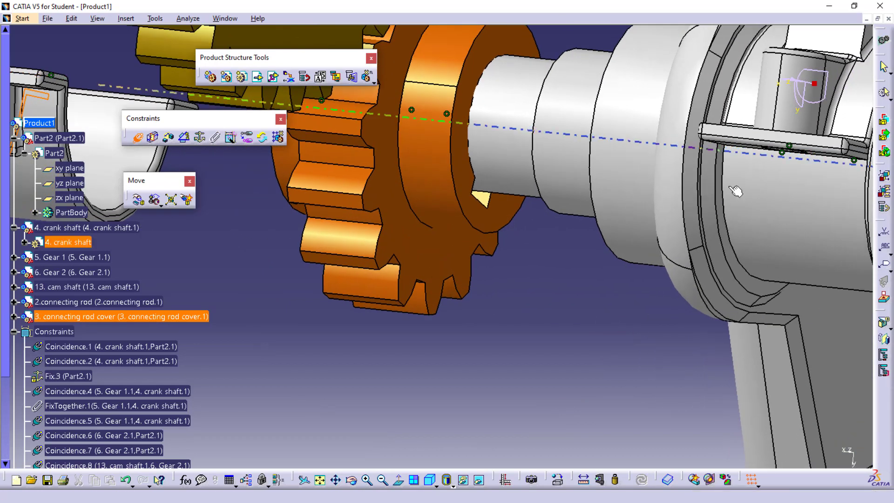
{"action": "left_click", "coordinate": [507, 182]}
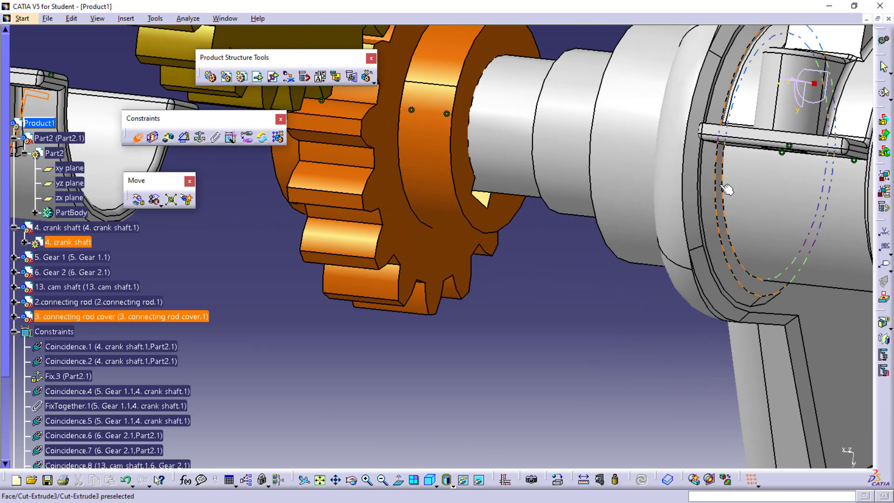
{"action": "left_click", "coordinate": [722, 181]}
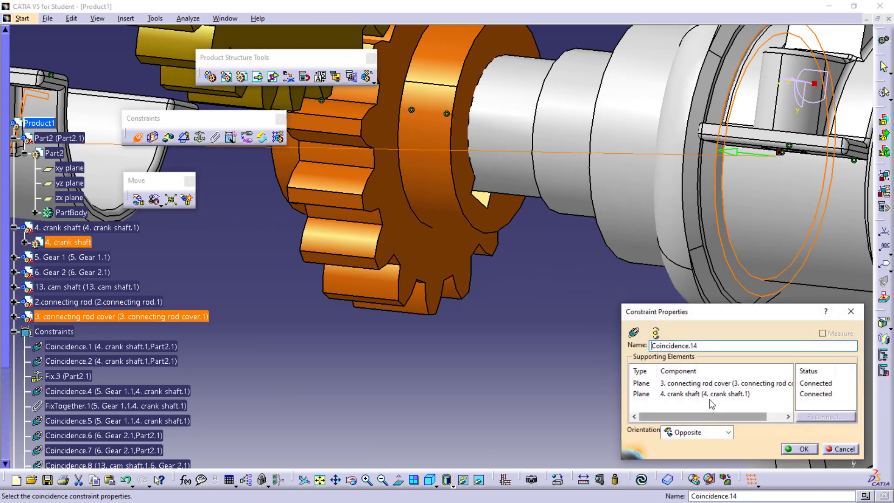
{"action": "left_click", "coordinate": [799, 449]}
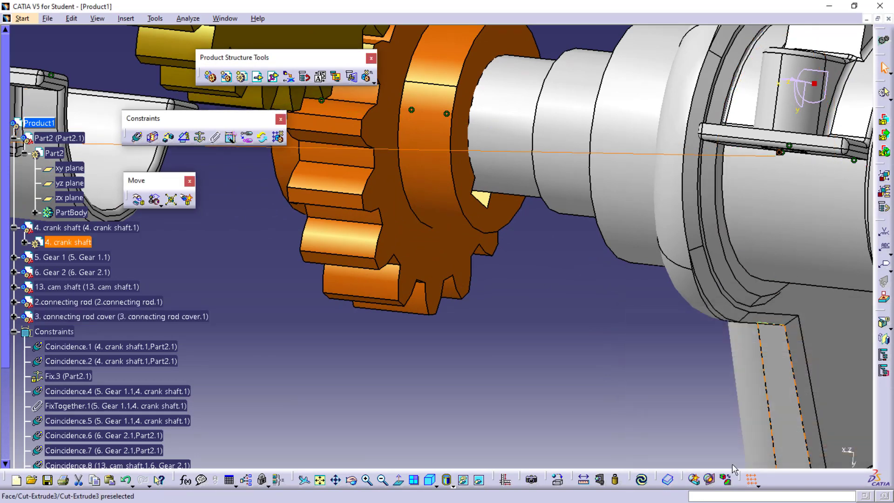
{"action": "left_click", "coordinate": [641, 479]}
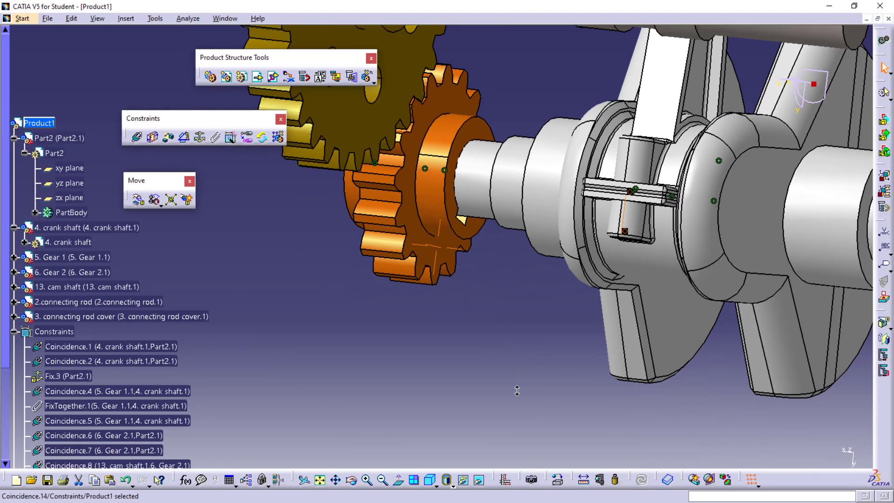
Step: Examine the connecting rod and its cover on the crank pin from several angles
{"action": "middle_click_drag", "start_coordinate": [517, 390], "coordinate": [507, 393]}
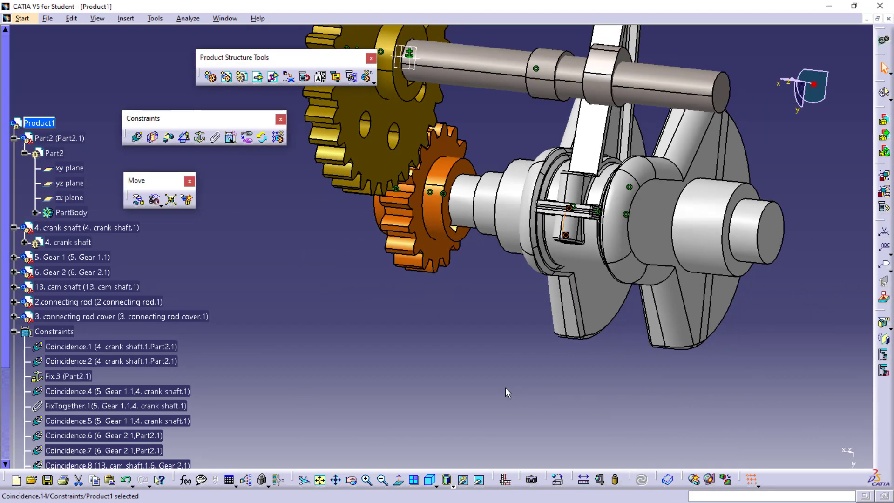
{"action": "middle_click_drag", "start_coordinate": [464, 334], "coordinate": [462, 389]}
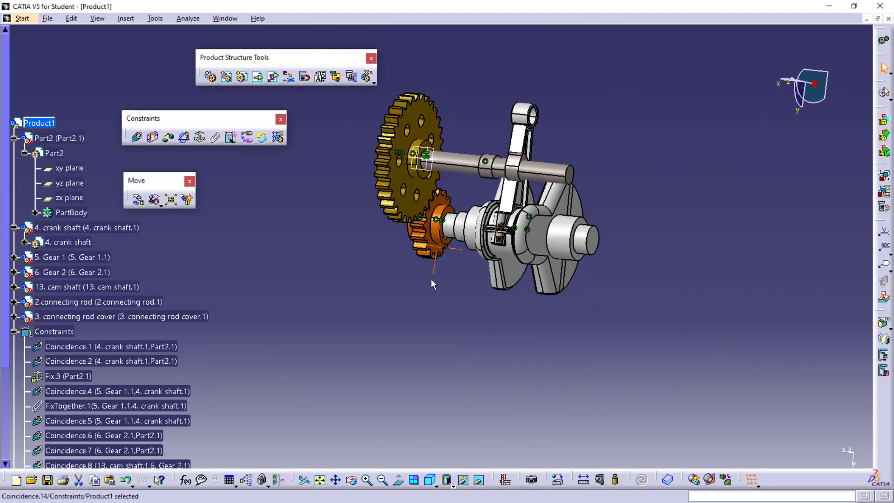
{"action": "middle_click_drag", "start_coordinate": [431, 279], "coordinate": [459, 294]}
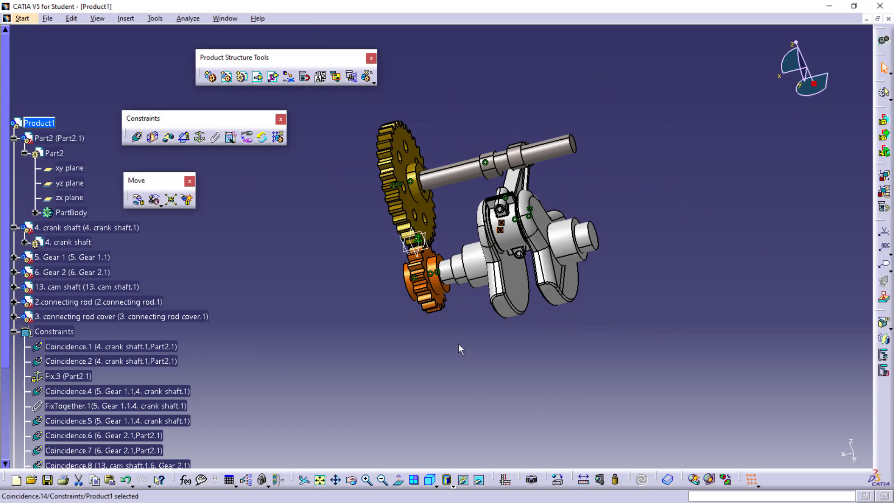
{"action": "middle_click_drag", "start_coordinate": [458, 343], "coordinate": [470, 213]}
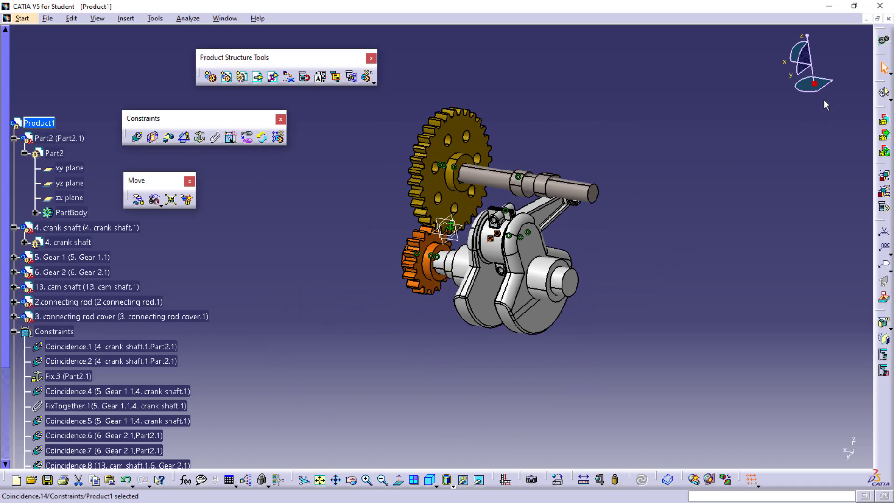
{"action": "left_click_drag", "start_coordinate": [811, 99], "coordinate": [812, 96]}
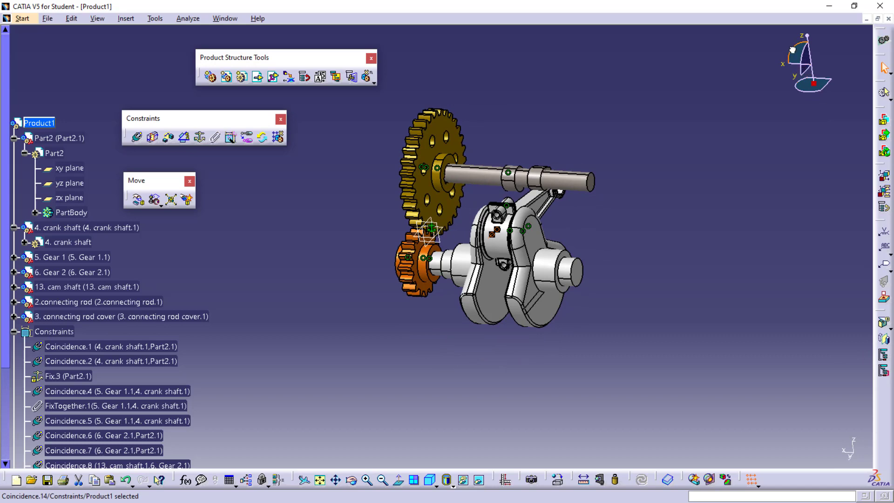
{"action": "left_click_drag", "start_coordinate": [792, 50], "coordinate": [795, 50]}
{"action": "left_click", "coordinate": [381, 282]}
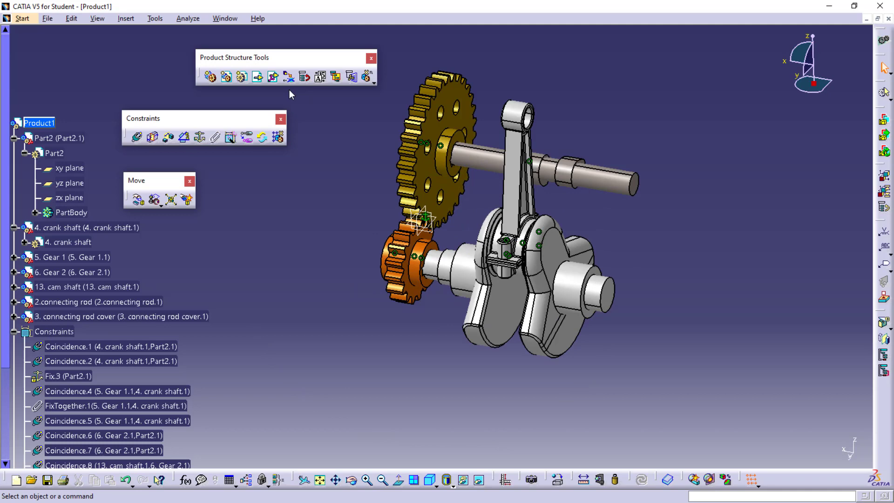
Step: Insert the existing component "1. PISTON Head" into Product1 and dismiss the transfer report
{"action": "left_click", "coordinate": [257, 76]}
{"action": "left_click", "coordinate": [39, 123]}
{"action": "left_click", "coordinate": [366, 239]}
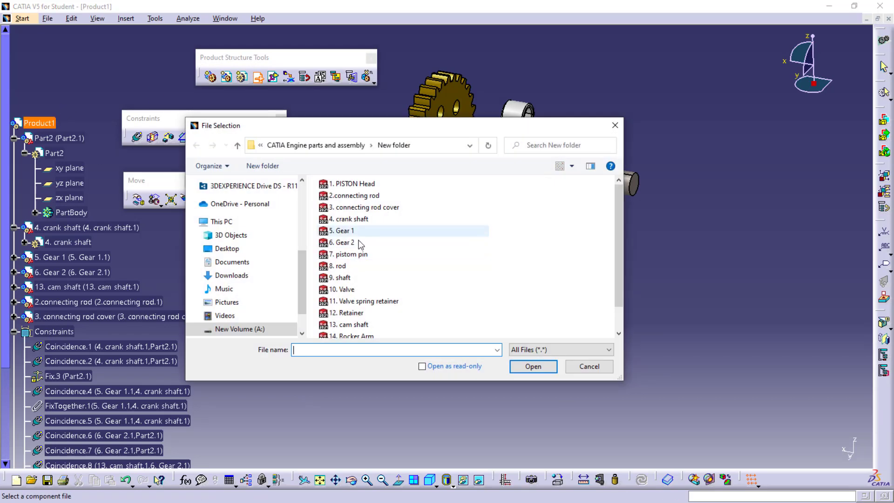
{"action": "left_click", "coordinate": [352, 184]}
{"action": "left_click", "coordinate": [533, 366]}
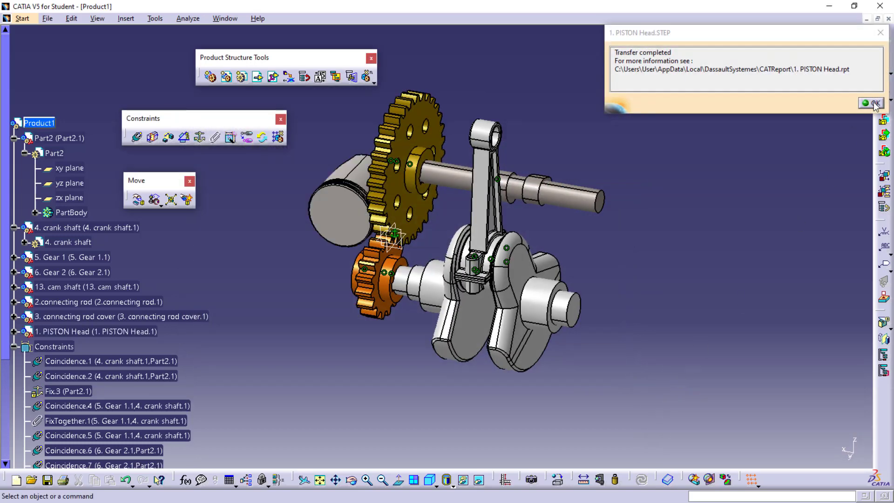
{"action": "left_click", "coordinate": [872, 104]}
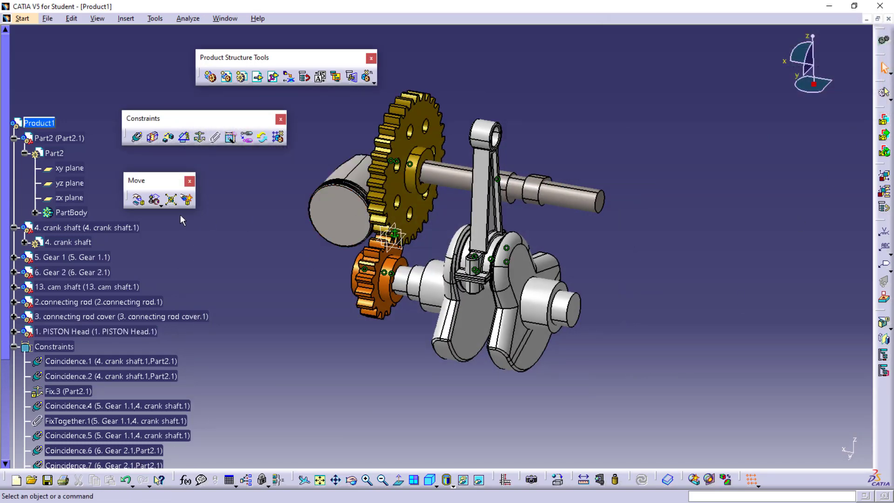
Step: Move the piston head along the X axis clear of the crank shaft and rotate it around X until its crown faces up
{"action": "left_click", "coordinate": [140, 202]}
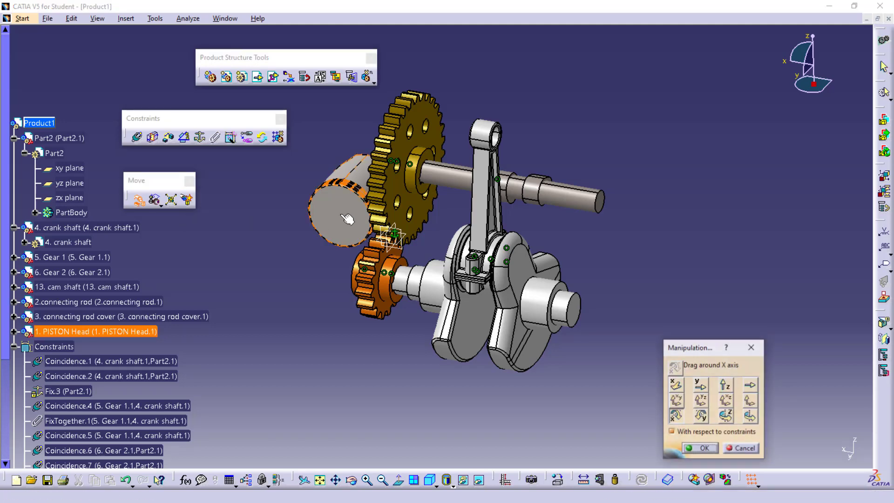
{"action": "left_click", "coordinate": [676, 385]}
{"action": "left_click_drag", "start_coordinate": [354, 214], "coordinate": [696, 271]}
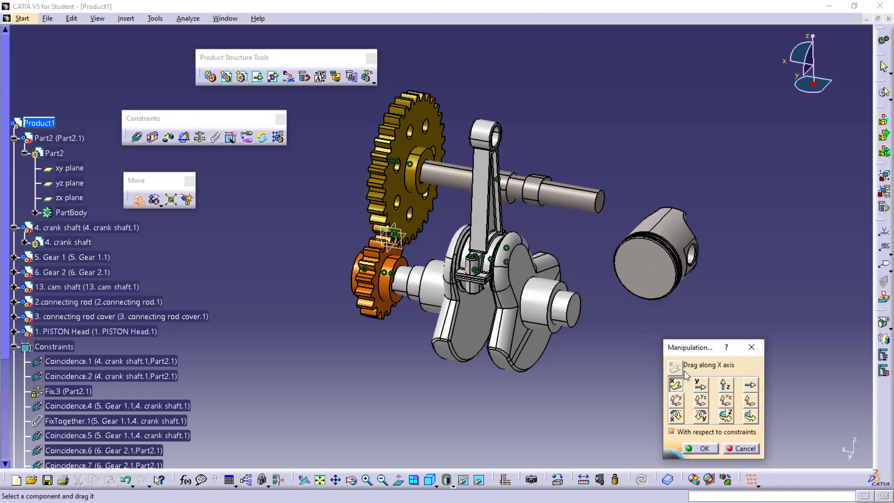
{"action": "left_click", "coordinate": [679, 419]}
{"action": "left_click_drag", "start_coordinate": [658, 242], "coordinate": [642, 343]}
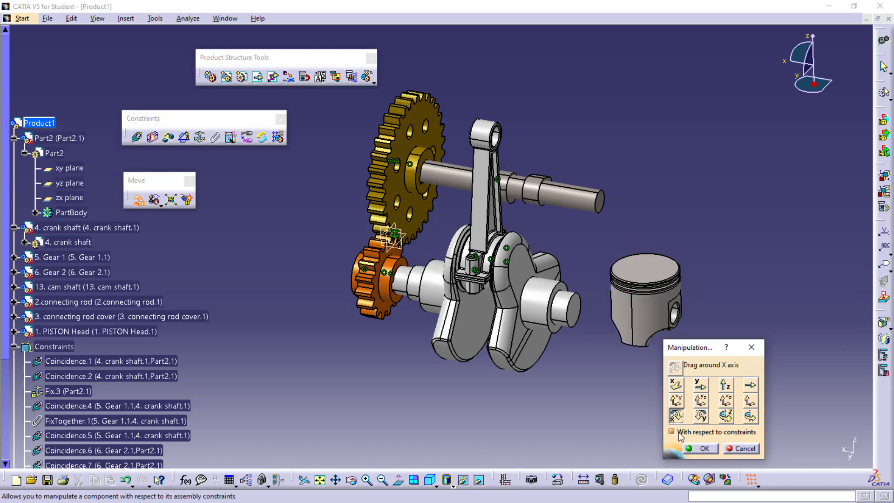
{"action": "left_click", "coordinate": [701, 448]}
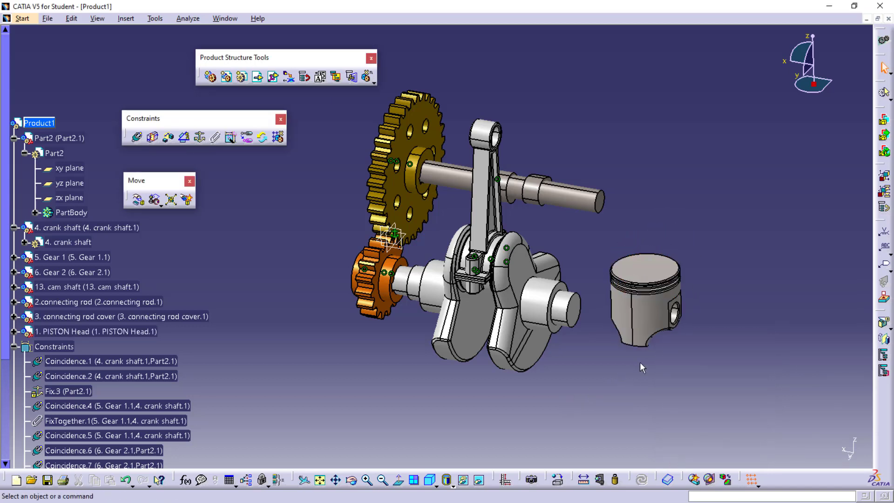
Step: Make the piston head's pin hole axis coincident with the connecting rod's small-end bore axis
{"action": "left_click", "coordinate": [136, 138]}
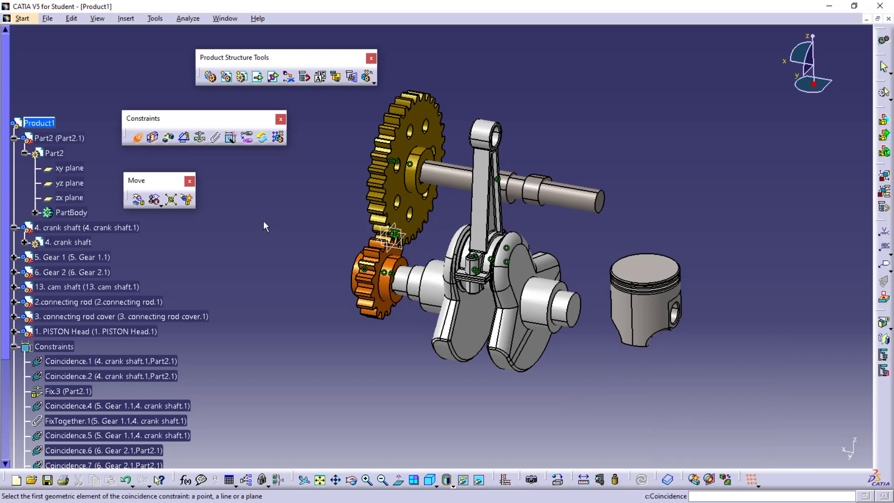
{"action": "left_click", "coordinate": [680, 321]}
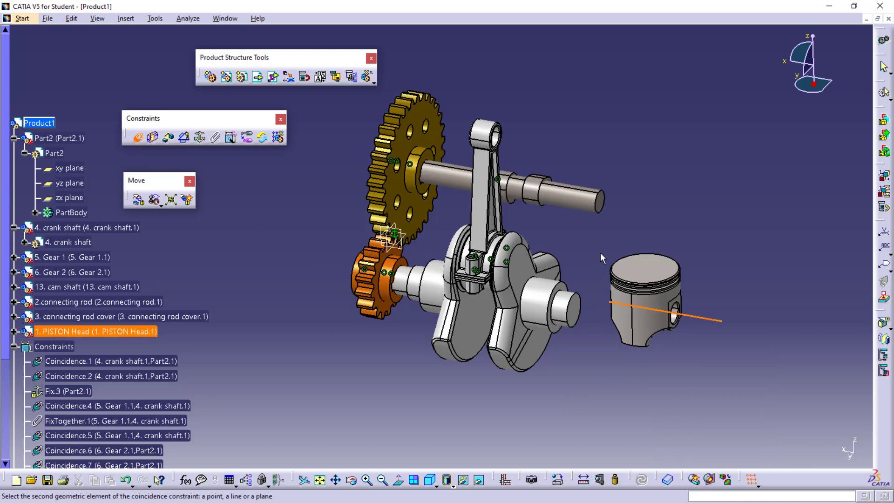
{"action": "left_click", "coordinate": [496, 153]}
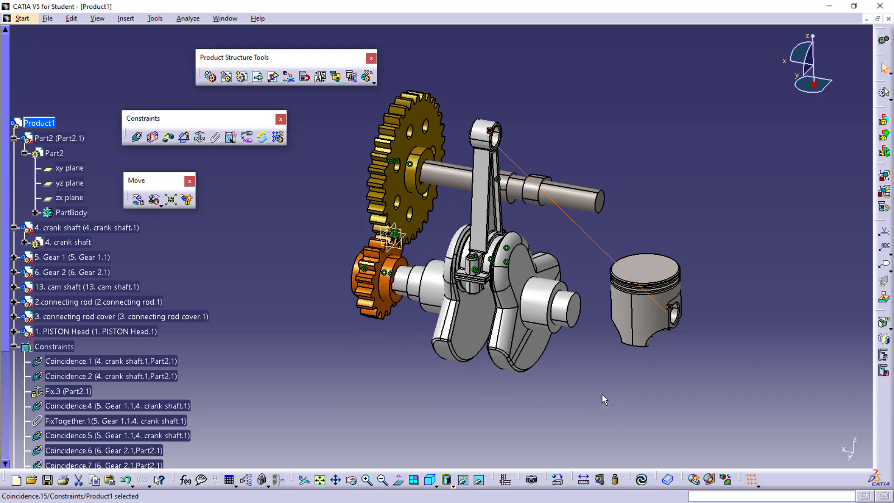
Step: Make the piston head's inner pin boss face coincident with the connecting rod's small-end side face, orientation Opposite, and update the assembly
{"action": "left_click", "coordinate": [131, 139]}
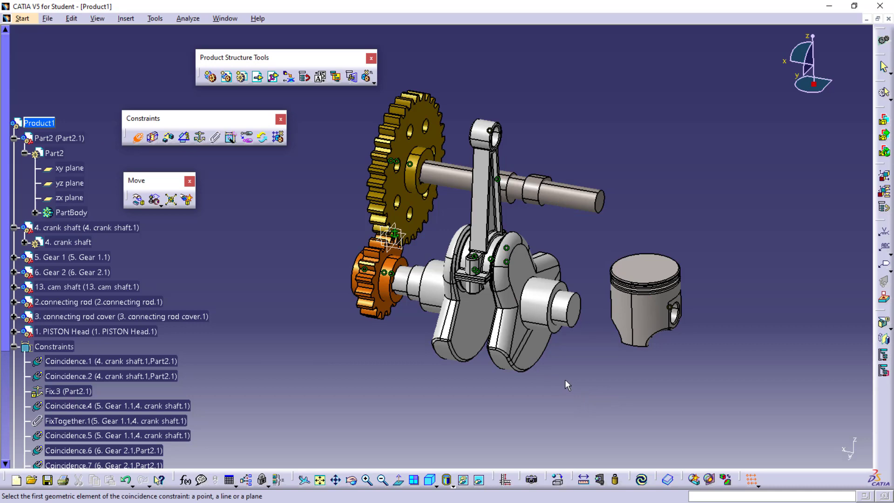
{"action": "middle_click_drag", "start_coordinate": [565, 379], "coordinate": [442, 286]}
{"action": "middle_click_drag", "start_coordinate": [535, 283], "coordinate": [529, 232]}
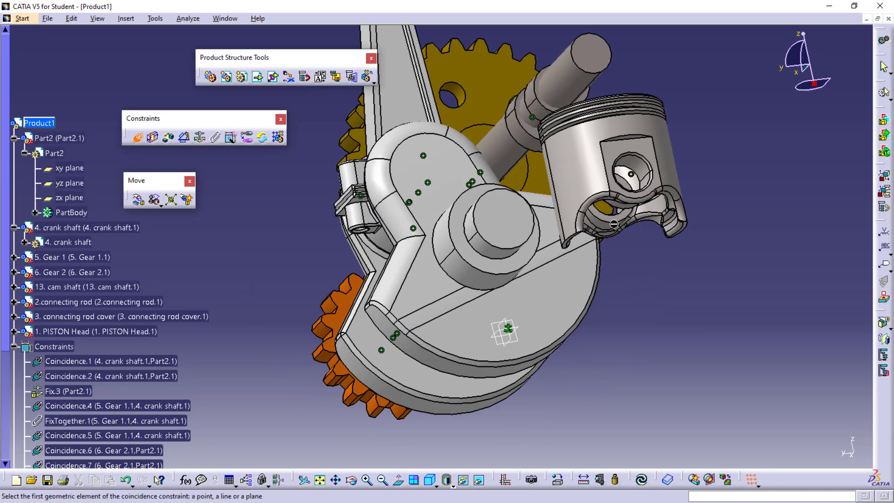
{"action": "left_click", "coordinate": [612, 219]}
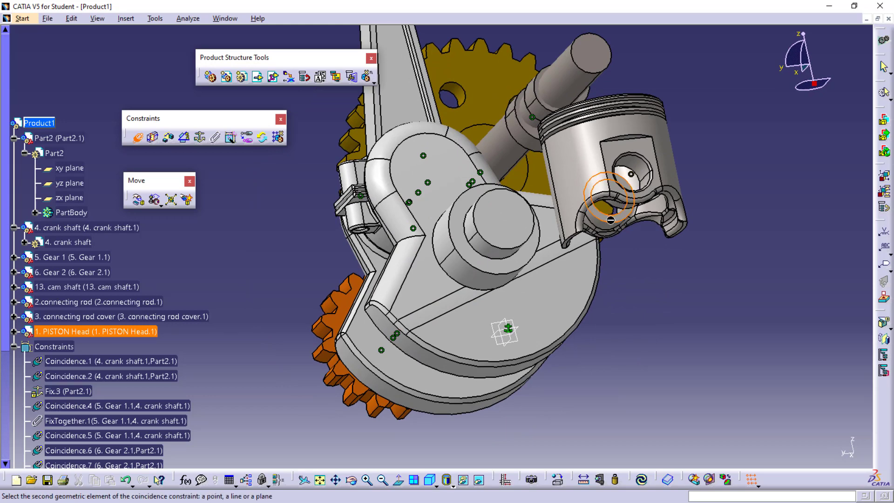
{"action": "middle_click_drag", "start_coordinate": [323, 244], "coordinate": [329, 303]}
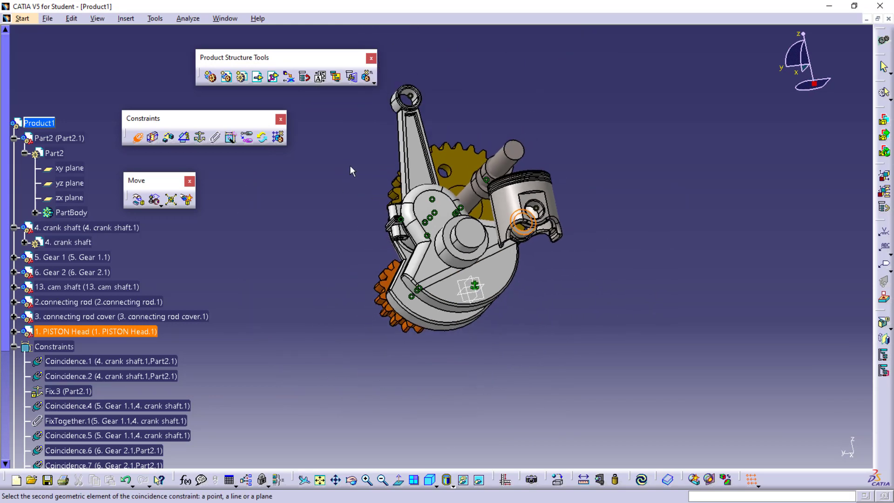
{"action": "middle_click_drag", "start_coordinate": [367, 127], "coordinate": [496, 216]}
{"action": "middle_click_drag", "start_coordinate": [484, 135], "coordinate": [454, 250]}
{"action": "middle_click_drag", "start_coordinate": [499, 199], "coordinate": [493, 133]}
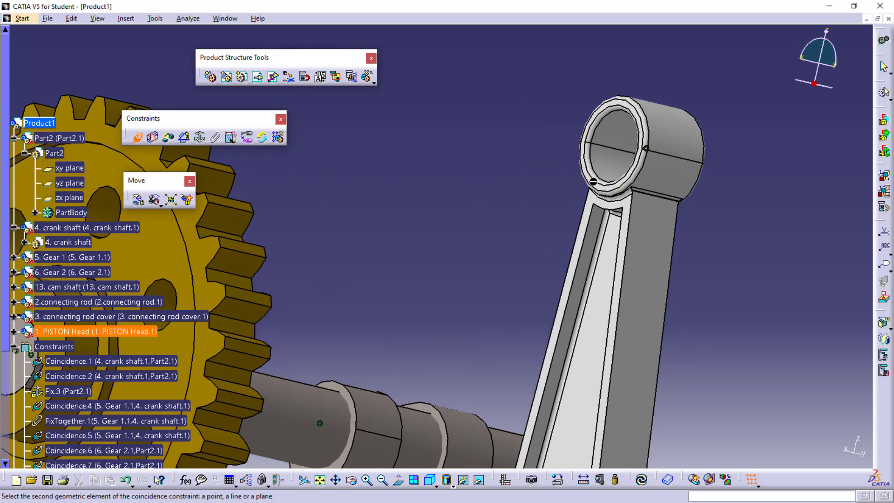
{"action": "left_click", "coordinate": [600, 189]}
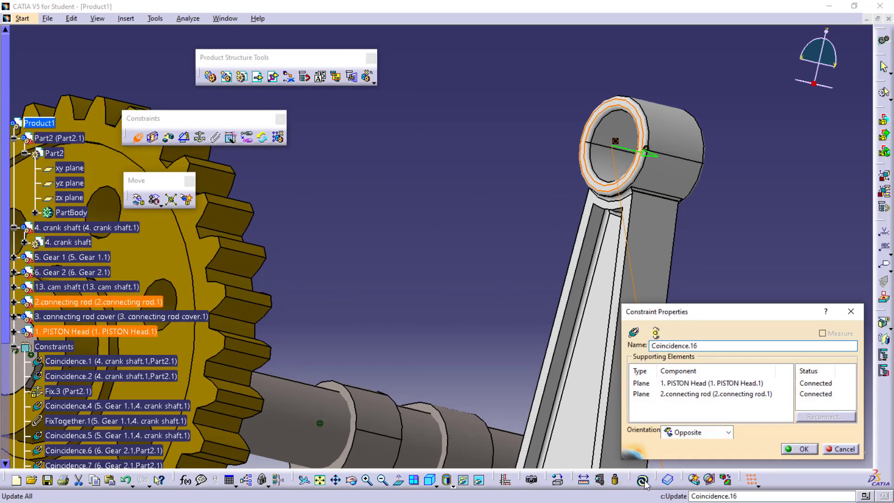
{"action": "left_click", "coordinate": [796, 450]}
{"action": "left_click", "coordinate": [642, 479]}
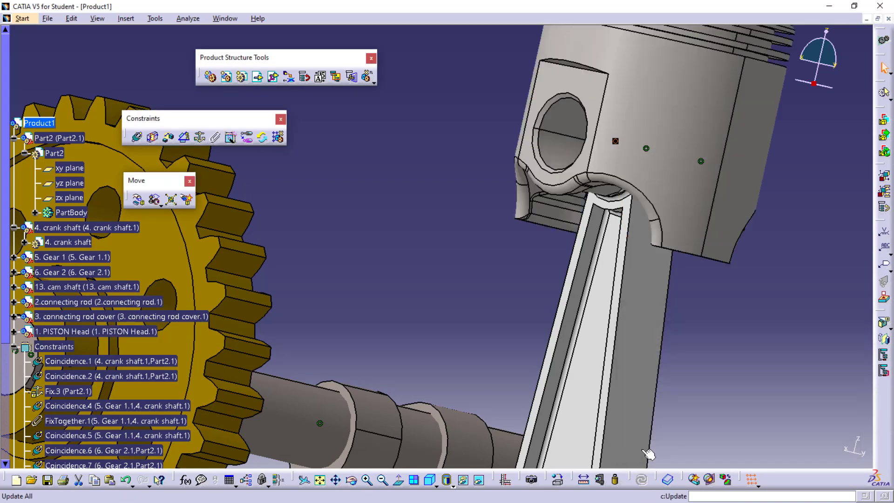
{"action": "middle_click_drag", "start_coordinate": [502, 335], "coordinate": [504, 379]}
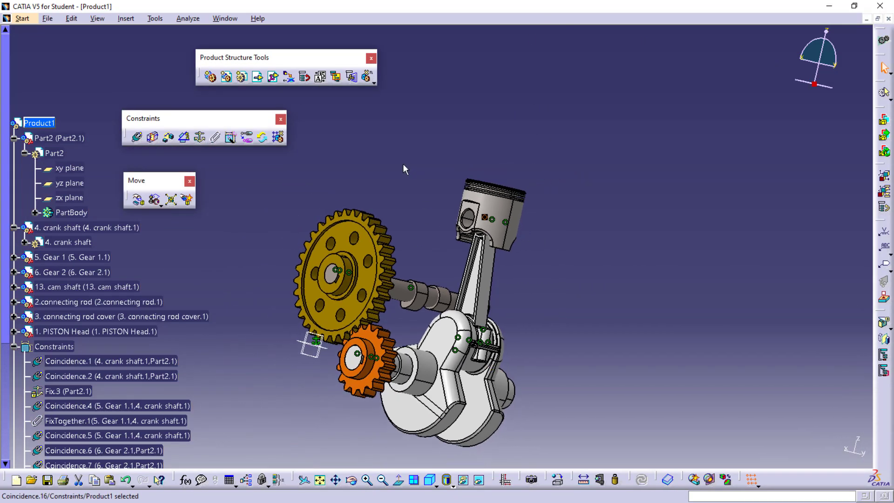
{"action": "middle_click_drag", "start_coordinate": [403, 168], "coordinate": [311, 254]}
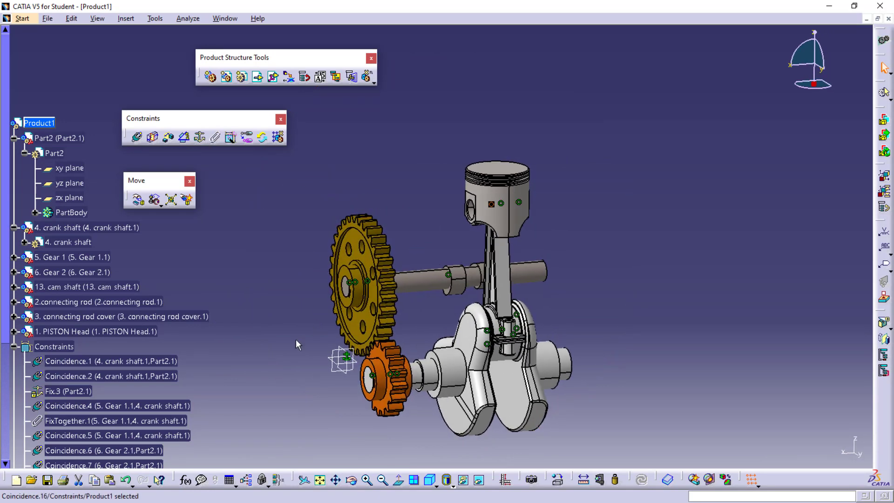
{"action": "mouse_move", "coordinate": [297, 344]}
{"action": "middle_mouse_down"}
{"action": "mouse_move", "coordinate": [336, 357]}
{"action": "mouse_move", "coordinate": [307, 355]}
{"action": "middle_mouse_up"}
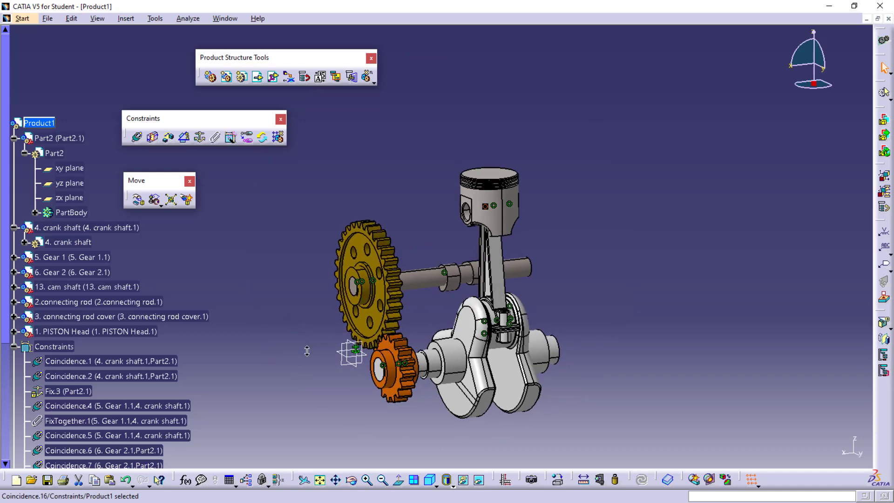
{"action": "left_click", "coordinate": [262, 314]}
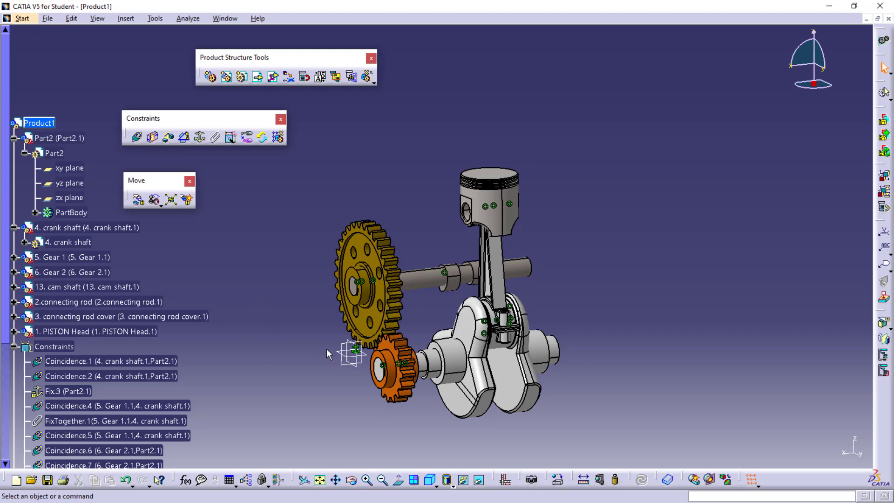
Step: Rotate the crank shaft about the X axis with respect to constraints so the connecting rod and piston head follow, and accept the manipulation
{"action": "left_click", "coordinate": [138, 201]}
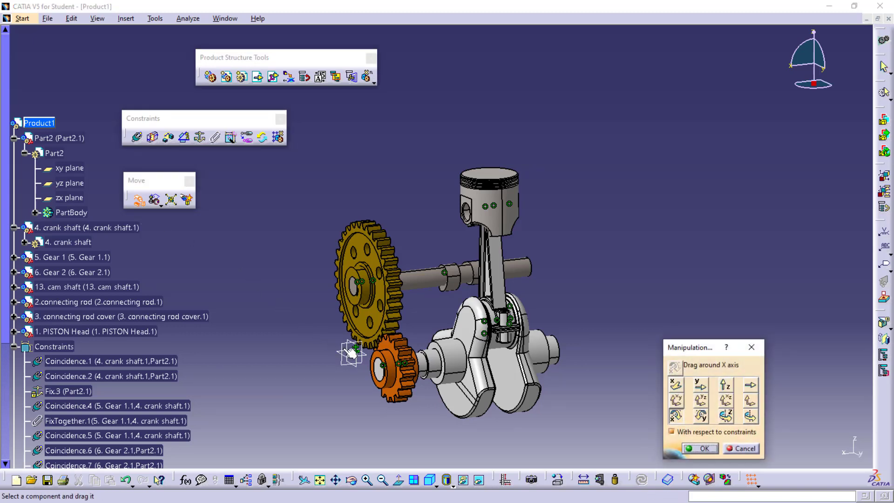
{"action": "left_click_drag", "start_coordinate": [391, 362], "coordinate": [371, 403]}
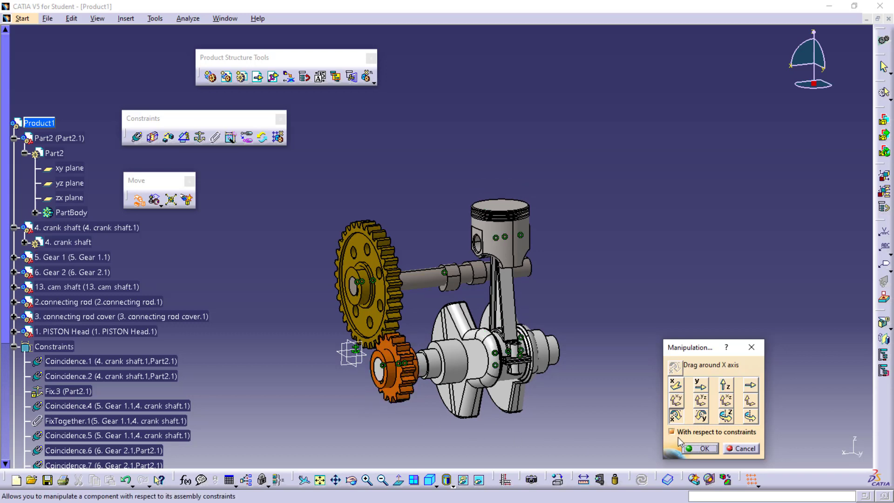
{"action": "left_click", "coordinate": [703, 450]}
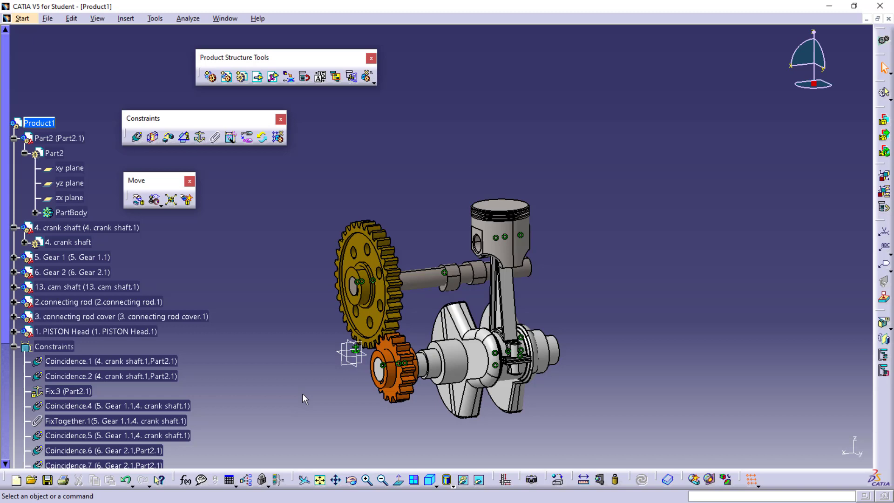
Step: Collapse the Constraints branch and show Part2's Sketch.1 in the assembly
{"action": "left_click", "coordinate": [16, 348]}
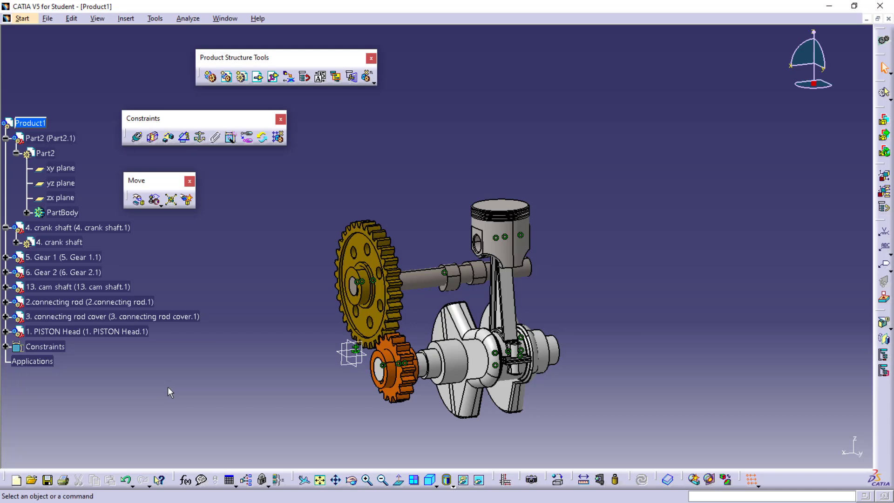
{"action": "left_click", "coordinate": [27, 214]}
{"action": "right_click", "coordinate": [70, 228]}
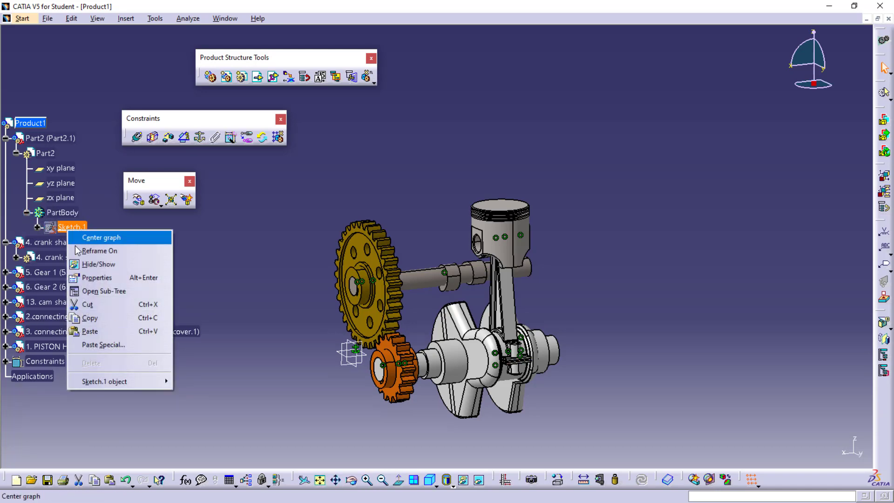
{"action": "left_click", "coordinate": [99, 264]}
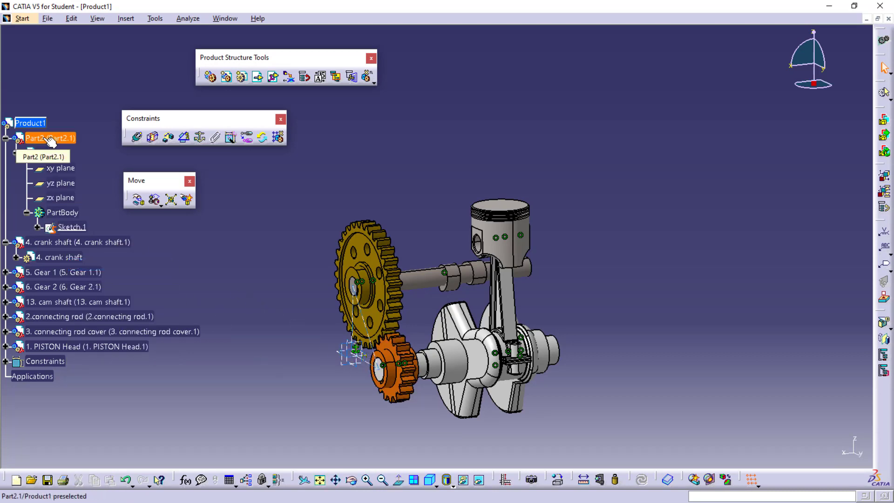
Step: Activate Part2 for editing and create a plane parallel to its zx plane through the Sketch.1 vertex at the small gear's center
{"action": "double_click", "coordinate": [46, 153]}
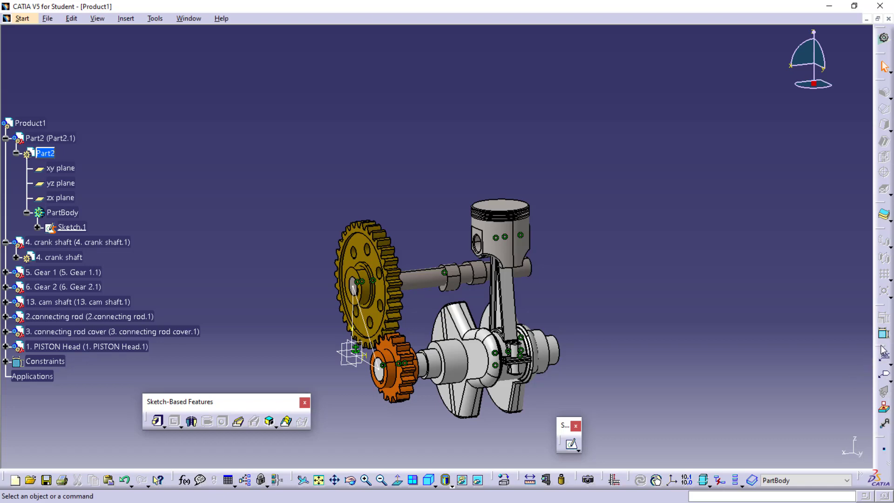
{"action": "mouse_move", "coordinate": [881, 345]}
{"action": "left_mouse_down"}
{"action": "mouse_move", "coordinate": [820, 329]}
{"action": "mouse_move", "coordinate": [819, 253]}
{"action": "left_mouse_up"}
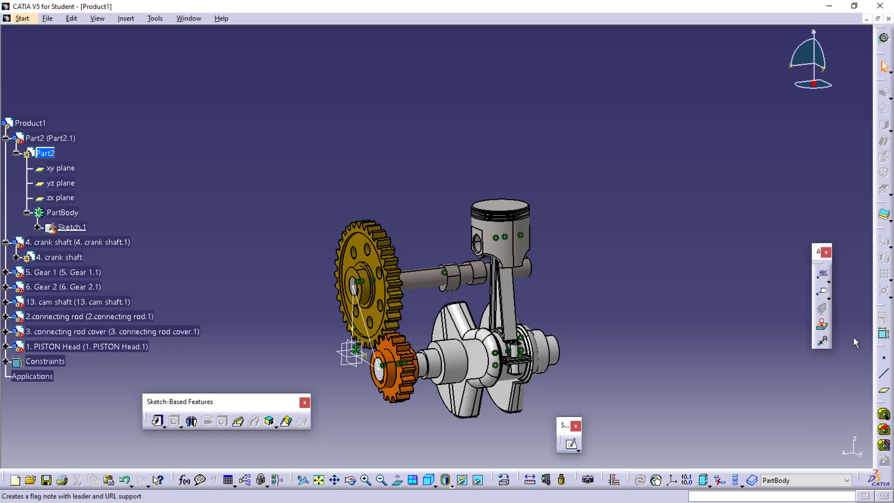
{"action": "left_click", "coordinate": [883, 393]}
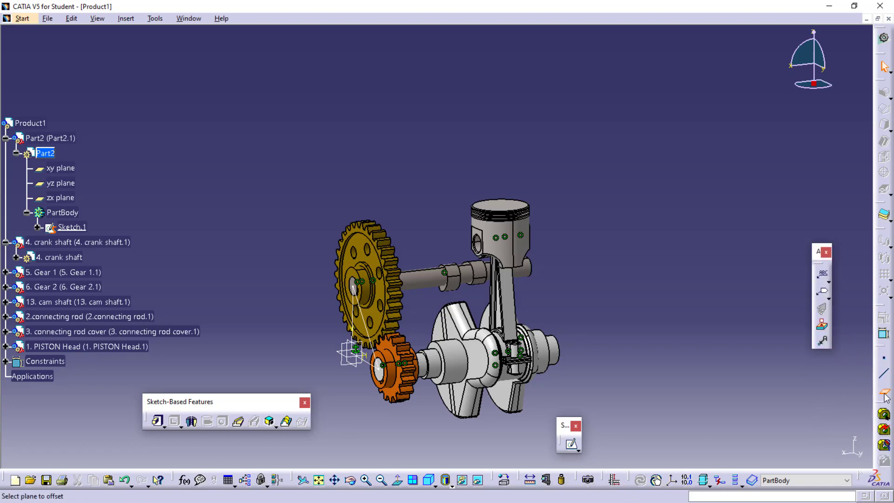
{"action": "left_click_drag", "start_coordinate": [779, 357], "coordinate": [701, 170]}
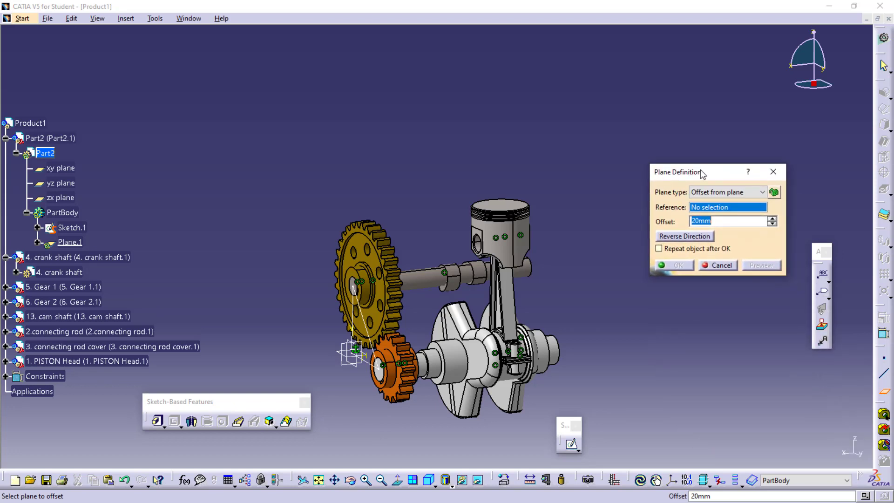
{"action": "left_click", "coordinate": [726, 192]}
{"action": "left_click", "coordinate": [726, 213]}
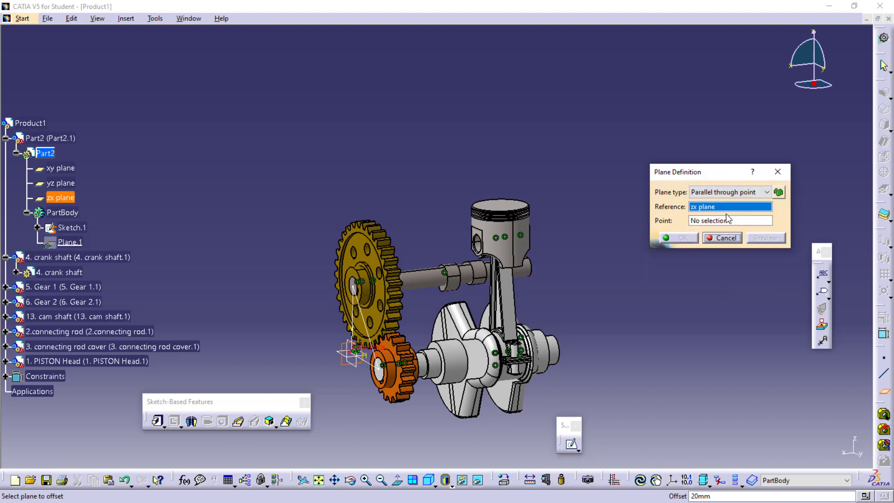
{"action": "left_click", "coordinate": [726, 222]}
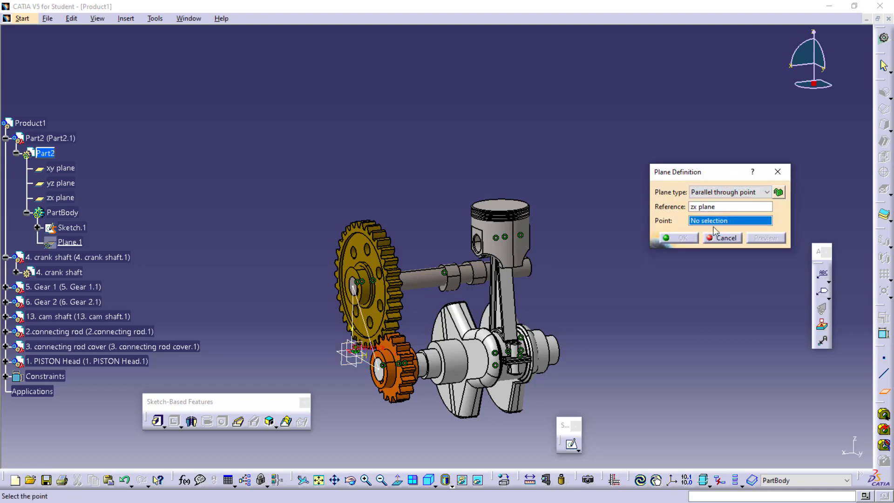
{"action": "left_click", "coordinate": [384, 371]}
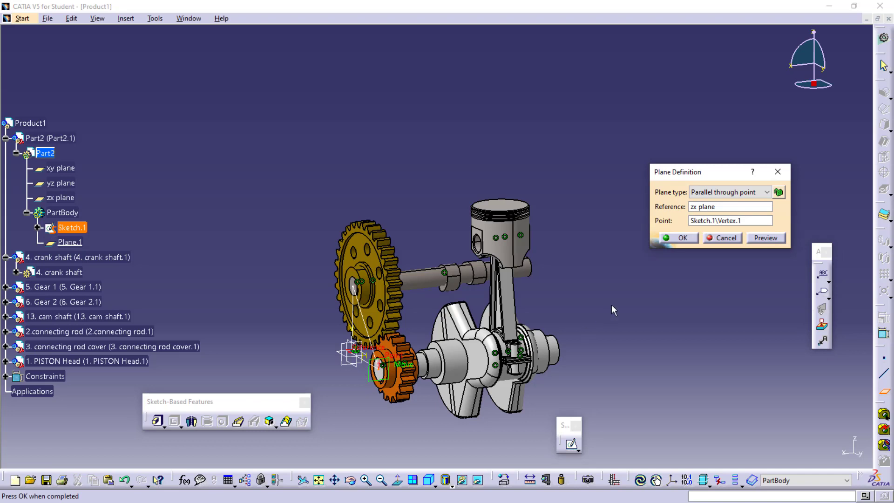
{"action": "left_click", "coordinate": [682, 239]}
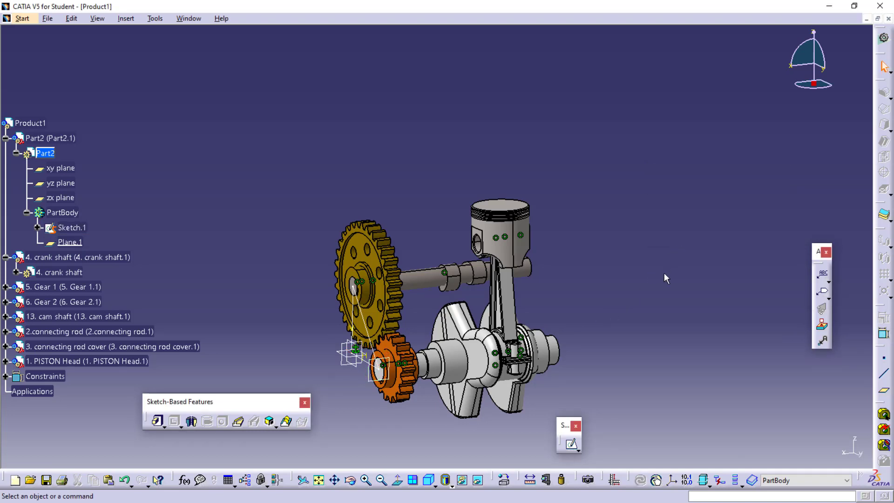
Step: Start a sketch on Part2's zx plane and draw a vertical line about 209 mm up from the horizontal axis, beside the assembly
{"action": "left_click", "coordinate": [352, 347]}
{"action": "right_click", "coordinate": [344, 346]}
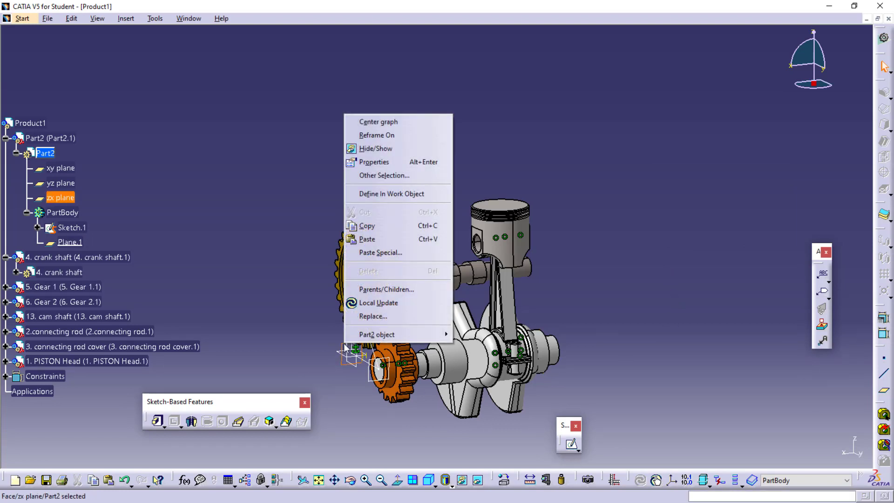
{"action": "left_click", "coordinate": [298, 324]}
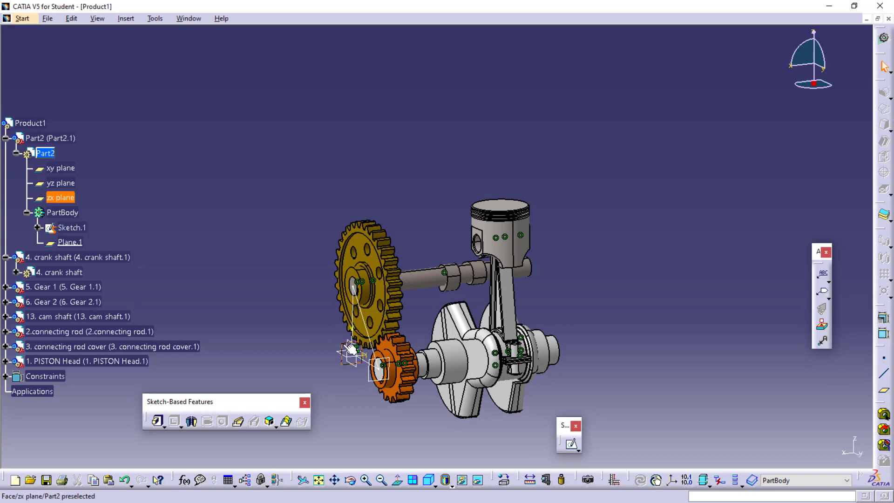
{"action": "left_click", "coordinate": [571, 444]}
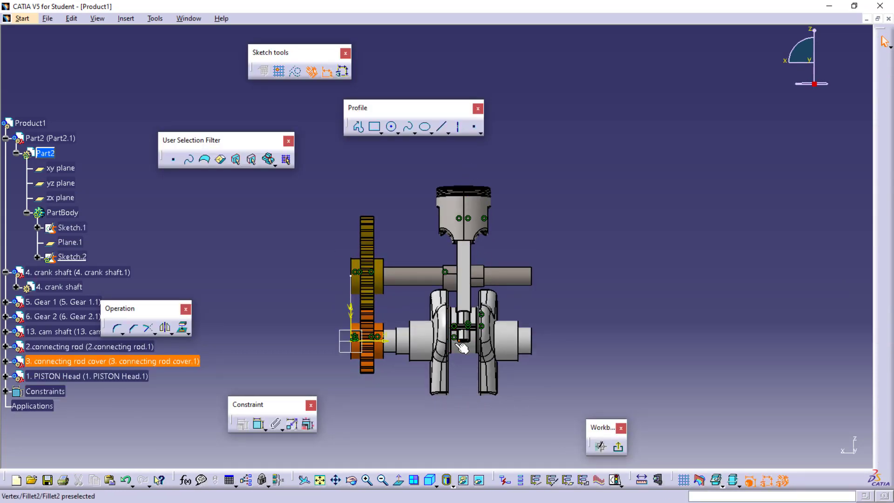
{"action": "left_click", "coordinate": [441, 127]}
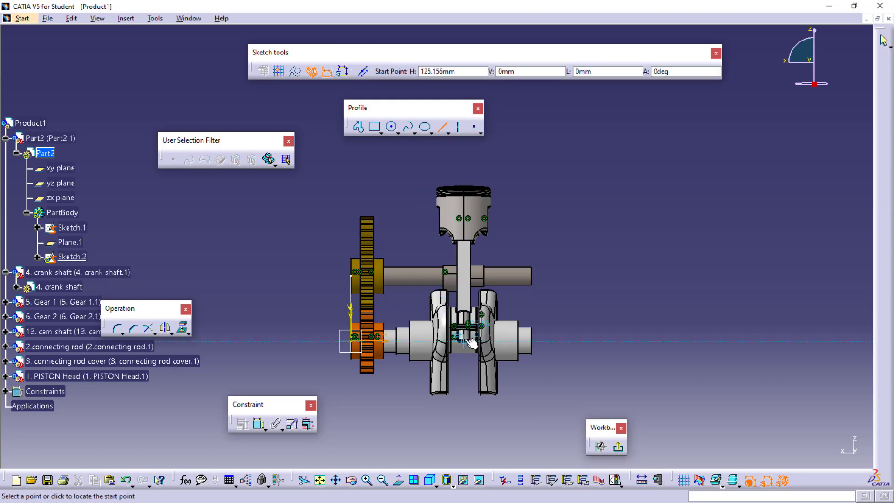
{"action": "left_click", "coordinate": [565, 342]}
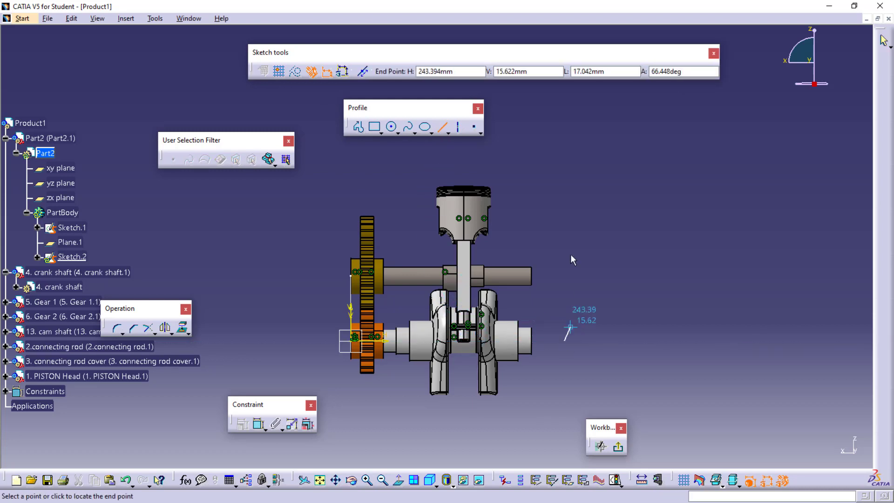
{"action": "left_click", "coordinate": [564, 152]}
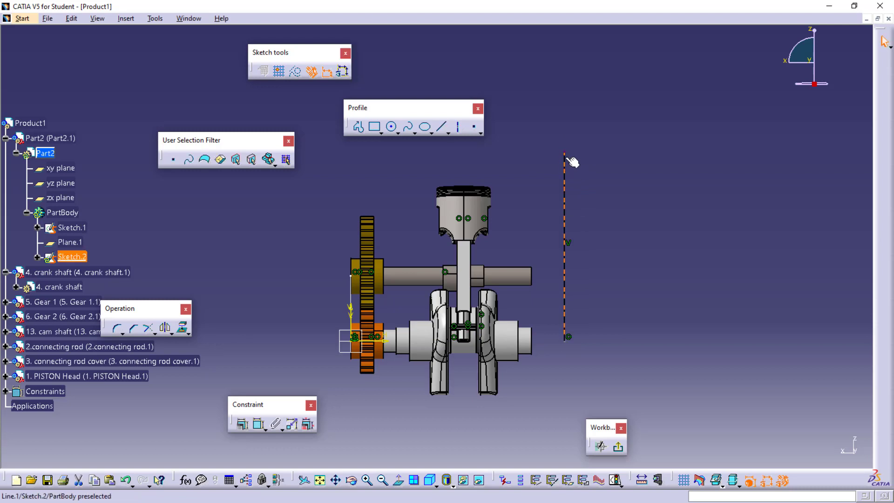
Step: Sketch a U-shaped fork on the vertical line's upper end with two opposing horizontal arms and an upright about 46 mm high on each
{"action": "left_click", "coordinate": [443, 129]}
{"action": "left_click", "coordinate": [565, 152]}
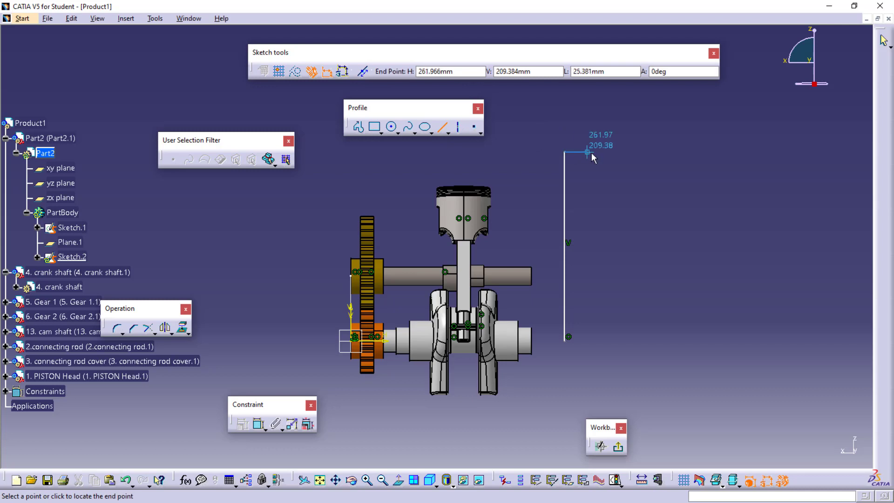
{"action": "left_click", "coordinate": [592, 151]}
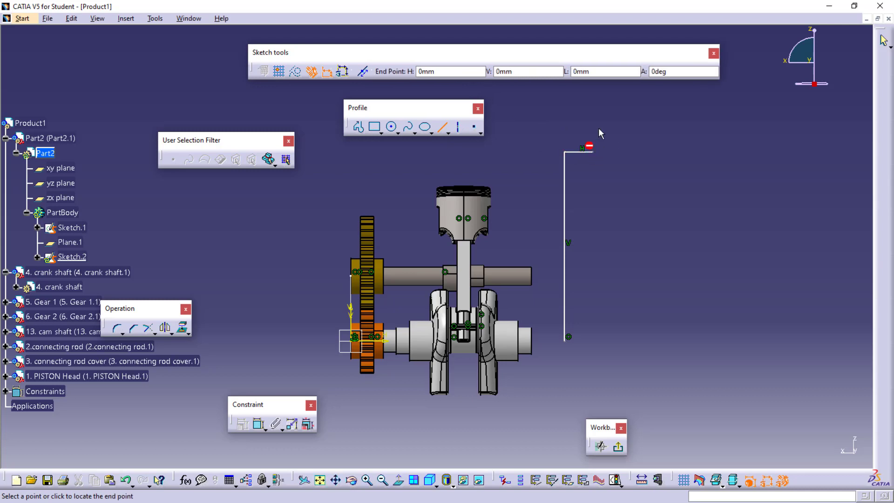
{"action": "left_click", "coordinate": [592, 111]}
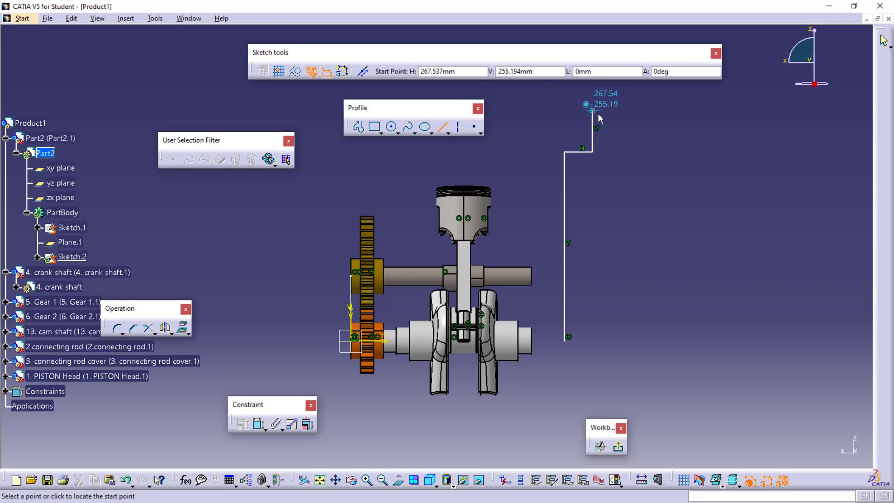
{"action": "left_click", "coordinate": [564, 151]}
{"action": "left_click", "coordinate": [549, 155]}
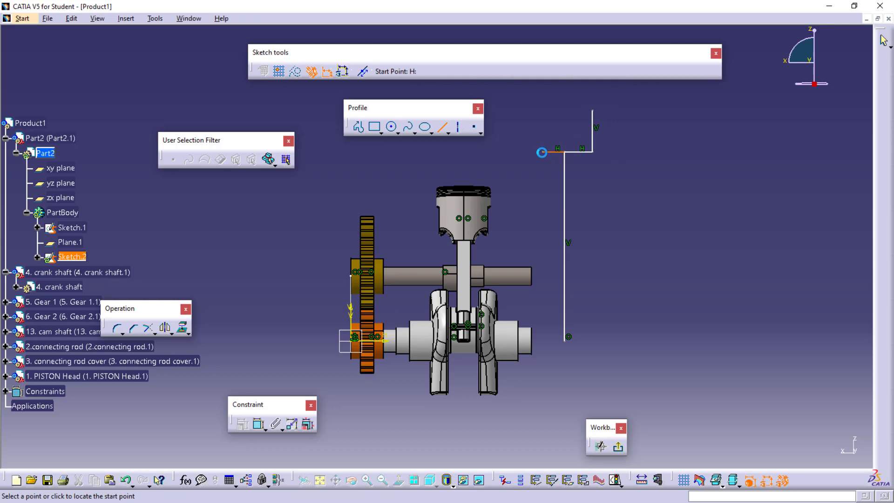
{"action": "left_click", "coordinate": [542, 151]}
{"action": "left_click", "coordinate": [542, 110]}
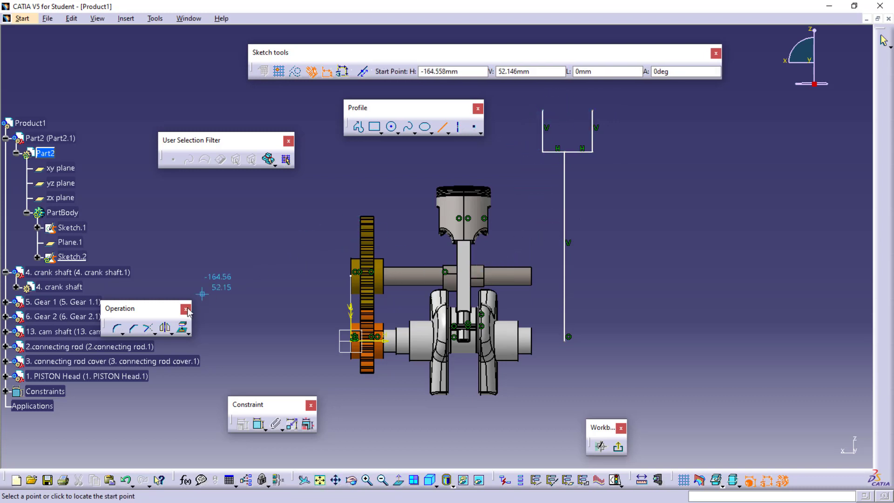
Step: Constrain the long vertical line's length to 300 mm
{"action": "left_click", "coordinate": [259, 424]}
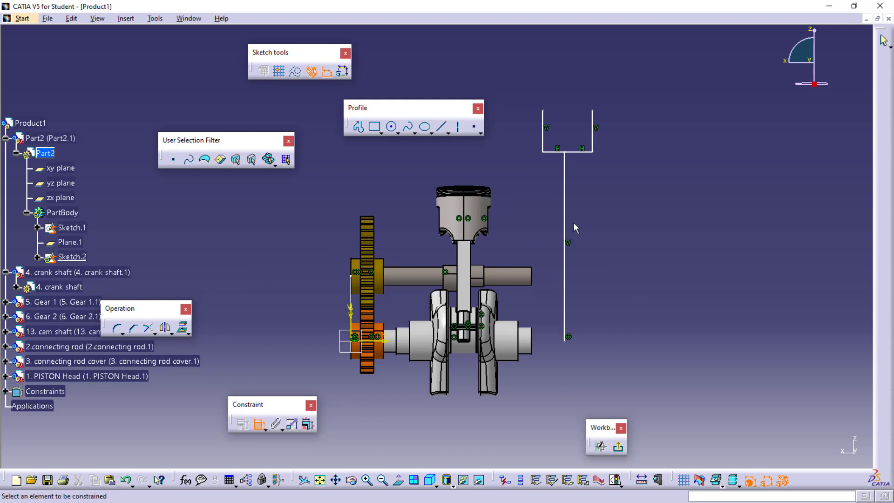
{"action": "left_click", "coordinate": [565, 220]}
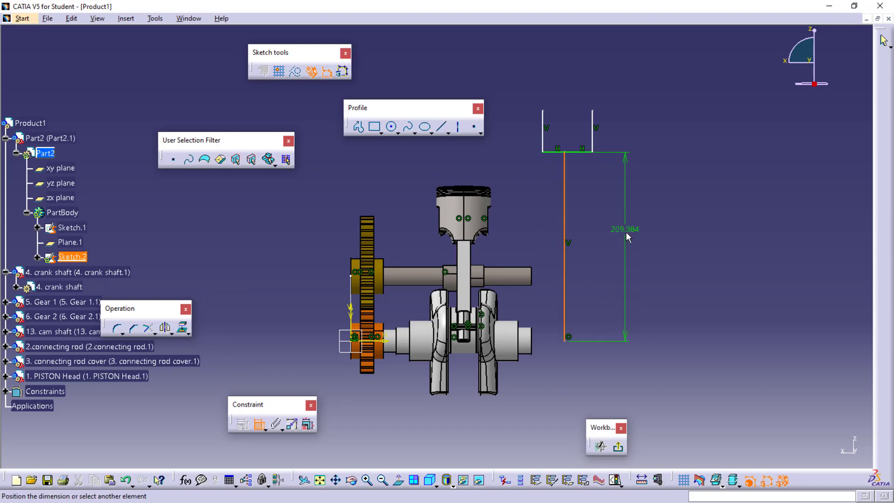
{"action": "left_click", "coordinate": [626, 232]}
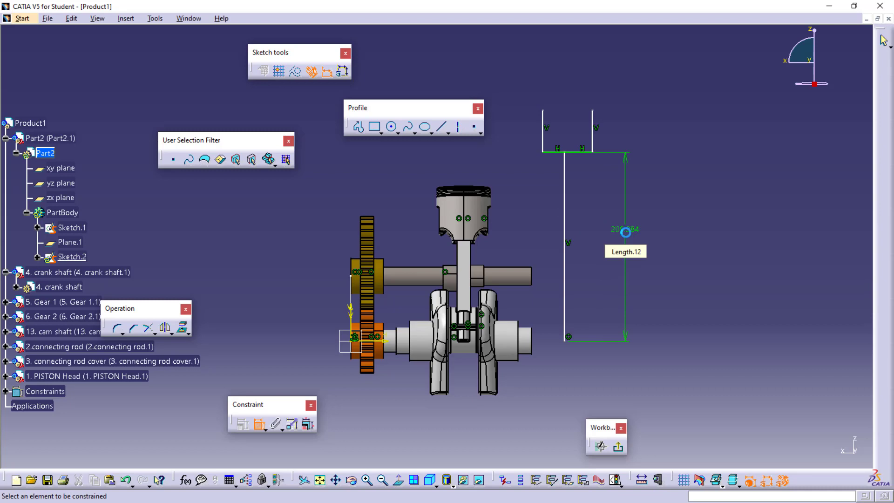
{"action": "double_click", "coordinate": [626, 232]}
{"action": "type", "text": "3"}
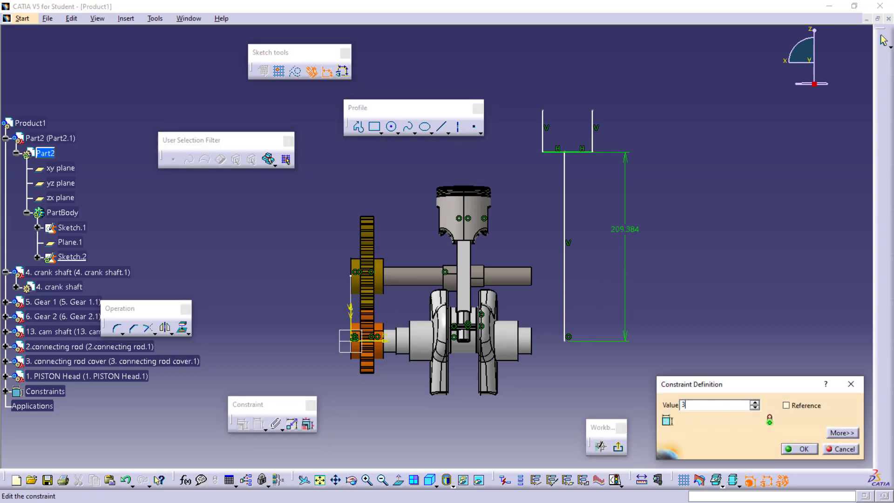
{"action": "type", "text": "00"}
{"action": "key", "text": "Return"}
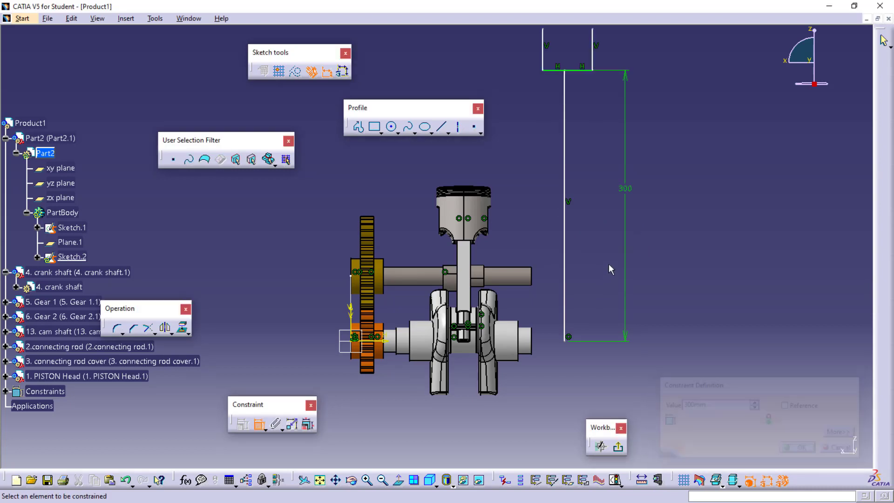
Step: Constrain both horizontal arms of the fork to 15 mm each
{"action": "left_click", "coordinate": [584, 71]}
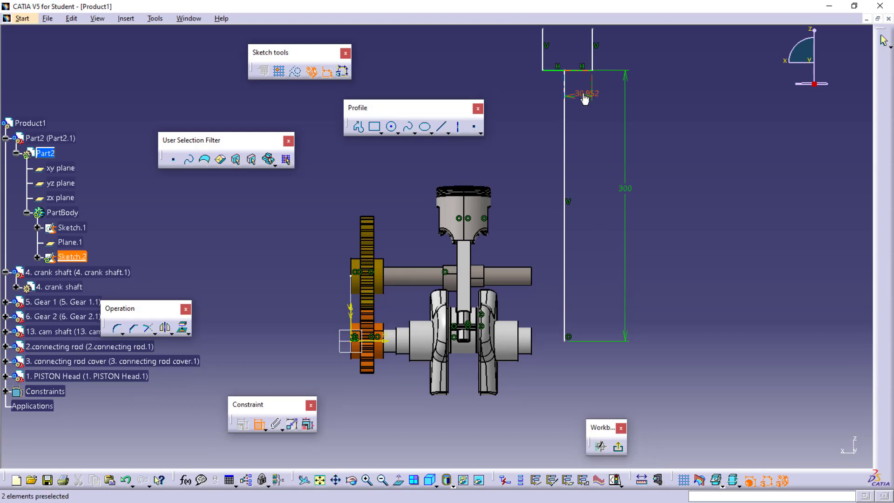
{"action": "left_click", "coordinate": [585, 97]}
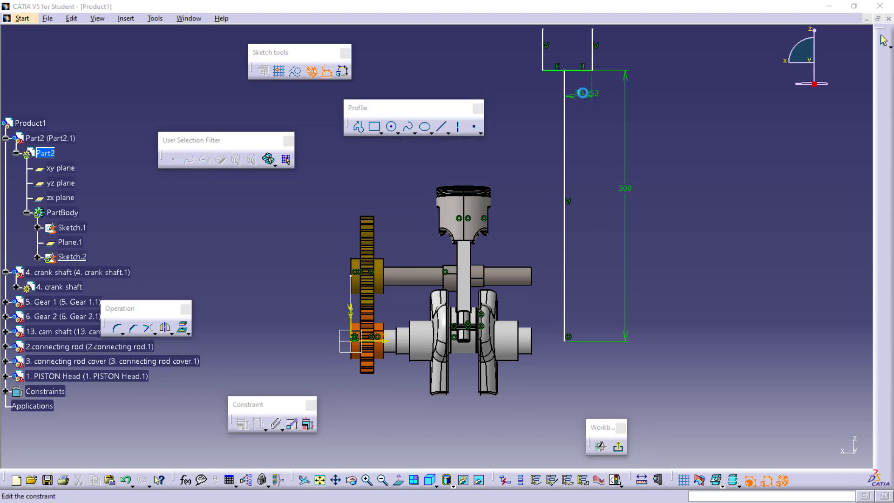
{"action": "left_click", "coordinate": [552, 72]}
{"action": "left_click", "coordinate": [546, 89]}
{"action": "double_click", "coordinate": [548, 88]}
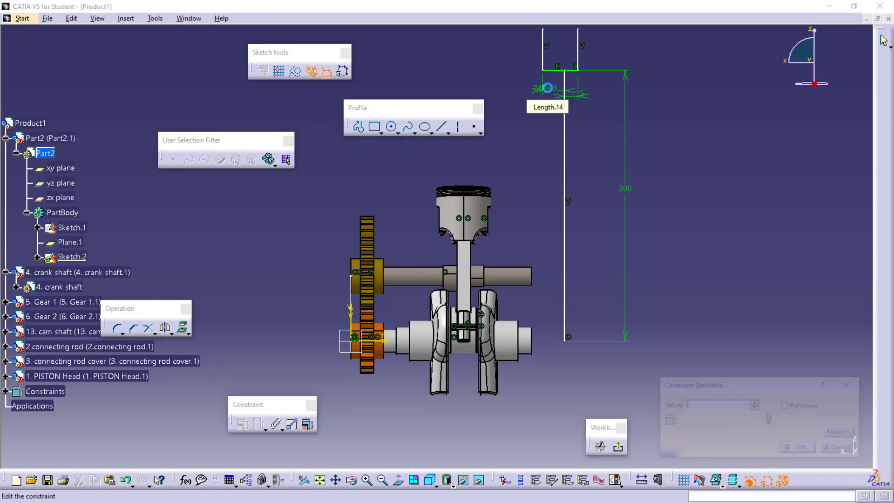
{"action": "type", "text": "15mm"}
{"action": "key", "text": "Return"}
Step: Constrain the length of the fork upright on the assembly side to 50 mm
{"action": "left_click", "coordinate": [550, 52]}
{"action": "left_click", "coordinate": [516, 56]}
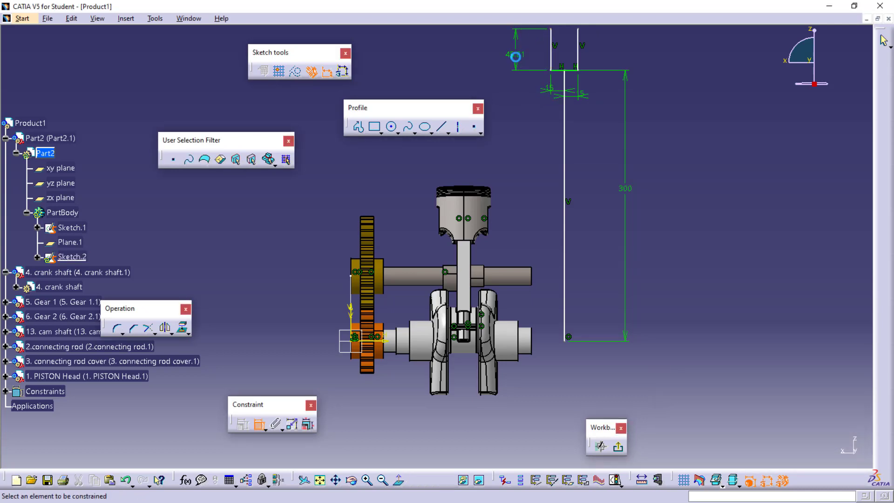
{"action": "double_click", "coordinate": [515, 56]}
{"action": "type", "text": "50"}
{"action": "key", "text": "Return"}
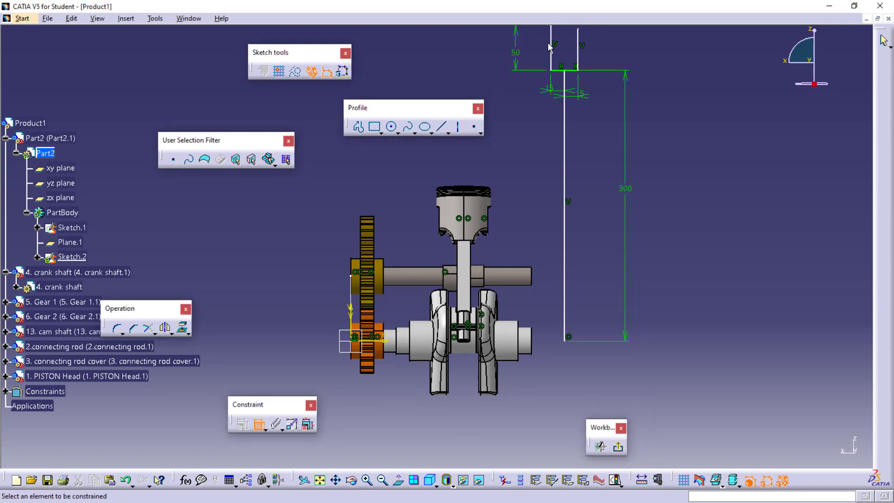
Step: Constrain the length of the fork's other upright, on the side away from the assembly, to 50 mm
{"action": "left_click", "coordinate": [578, 52]}
{"action": "left_click", "coordinate": [615, 52]}
{"action": "double_click", "coordinate": [616, 50]}
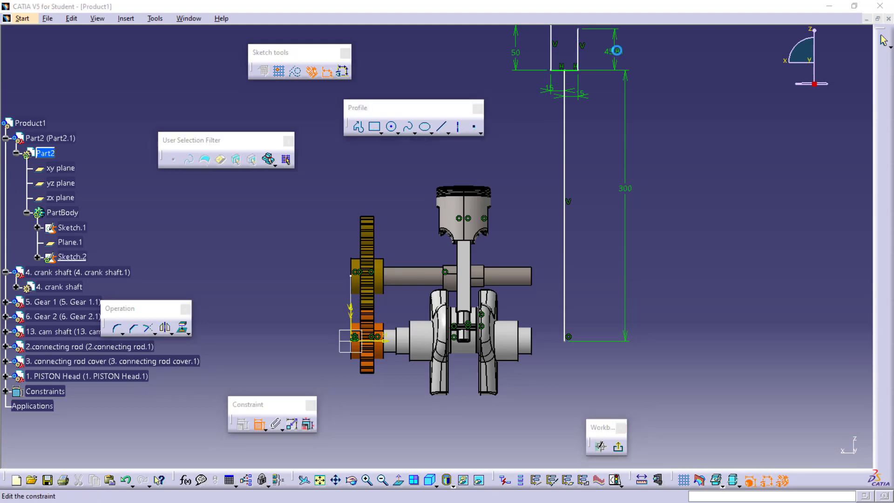
{"action": "type", "text": "50"}
{"action": "key", "text": "Return"}
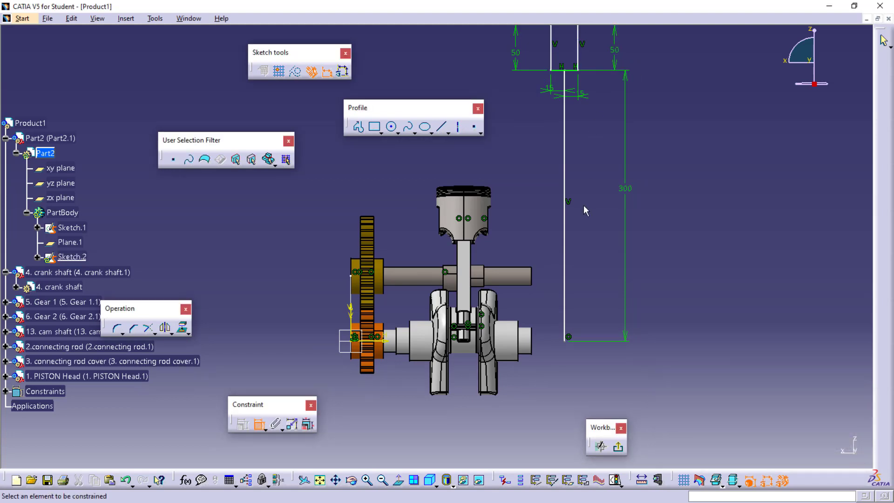
Step: Make the two connecting rod side edges symmetric about the 300 mm vertical line and exit the sketch
{"action": "left_click_drag", "start_coordinate": [565, 251], "coordinate": [464, 254]}
{"action": "middle_click_drag", "start_coordinate": [420, 263], "coordinate": [420, 234]}
{"action": "left_click", "coordinate": [469, 267]}
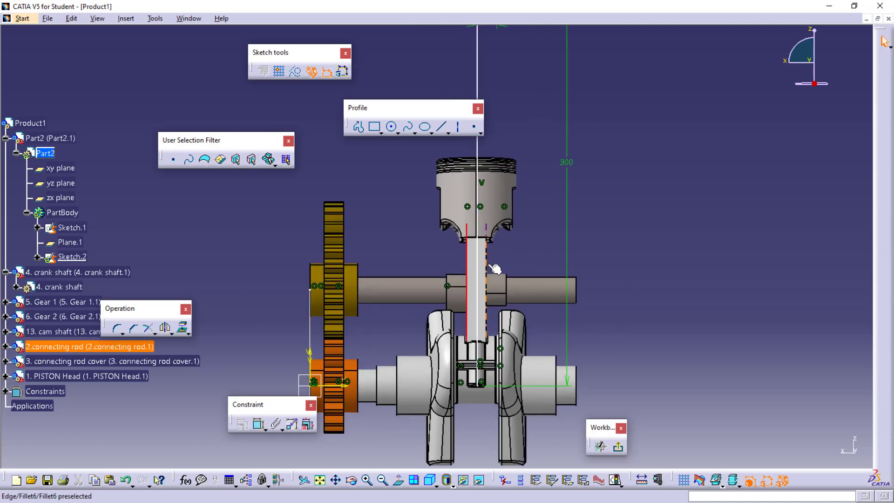
{"action": "left_click", "coordinate": [493, 268], "text": "ctrl"}
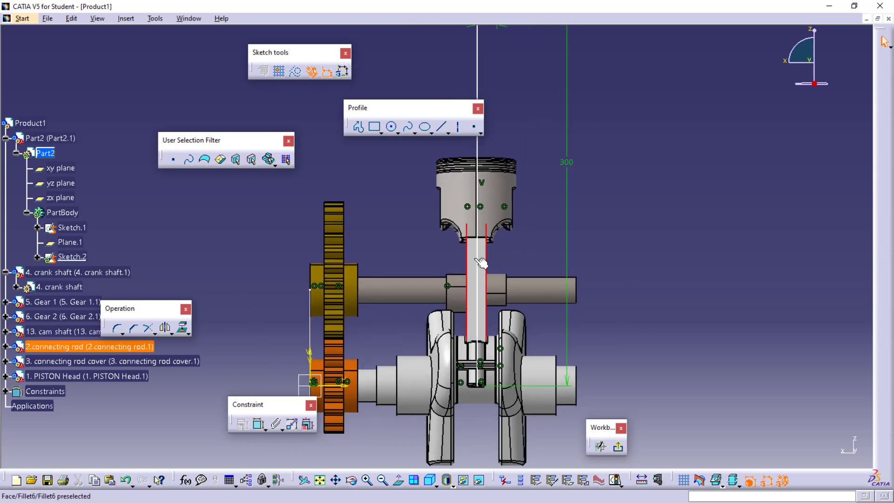
{"action": "left_click", "coordinate": [477, 258], "text": "ctrl"}
{"action": "right_click", "coordinate": [478, 259]}
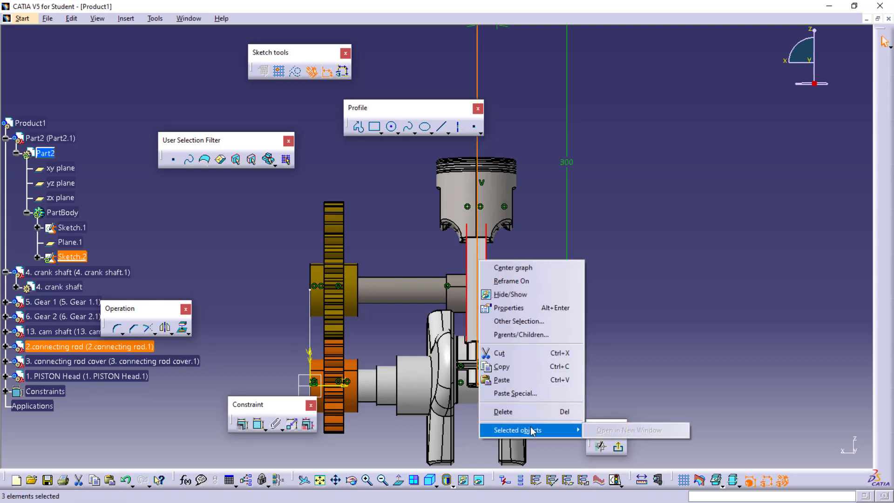
{"action": "left_click", "coordinate": [243, 425]}
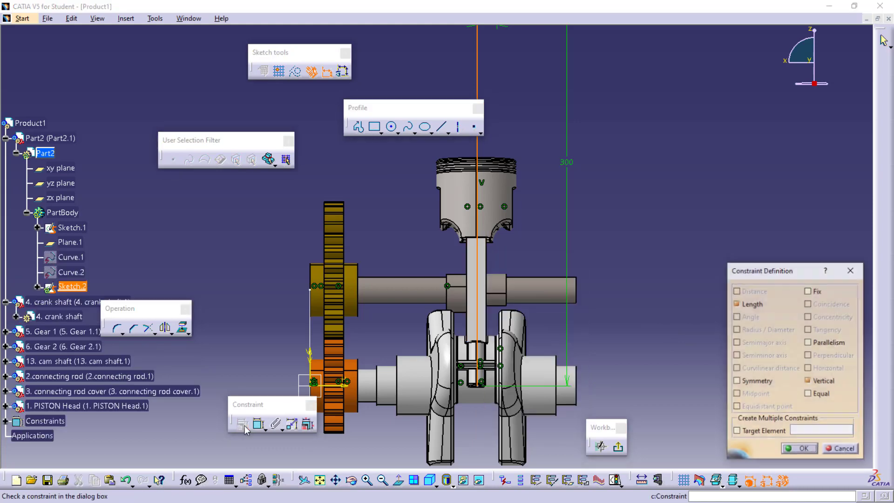
{"action": "left_click", "coordinate": [755, 380]}
{"action": "left_click", "coordinate": [799, 449]}
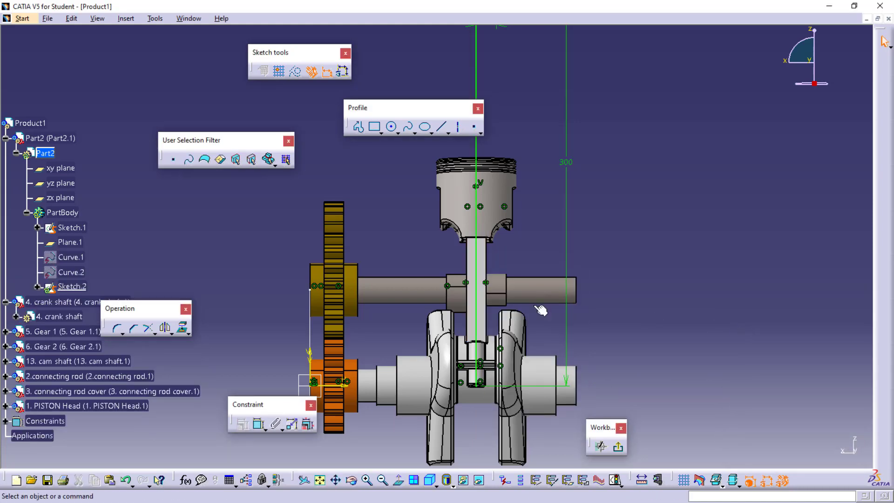
{"action": "middle_click_drag", "start_coordinate": [642, 229], "coordinate": [636, 324]}
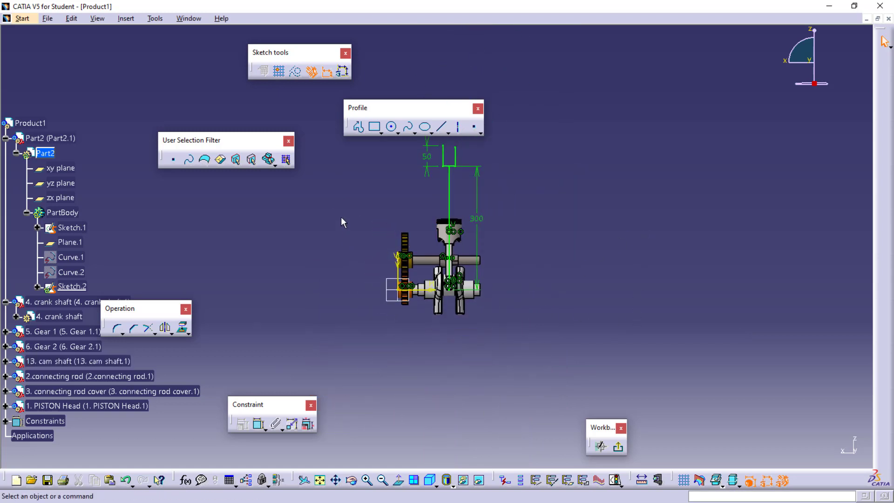
{"action": "middle_click_drag", "start_coordinate": [341, 217], "coordinate": [340, 213]}
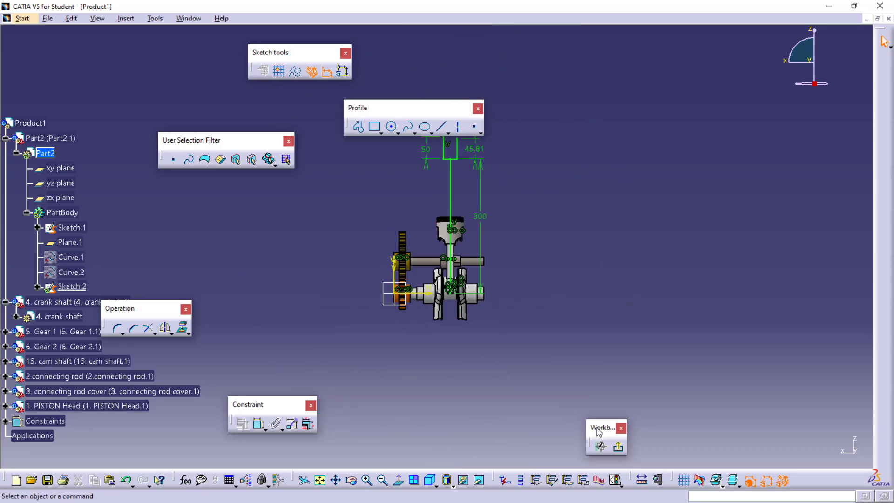
{"action": "left_click", "coordinate": [618, 448]}
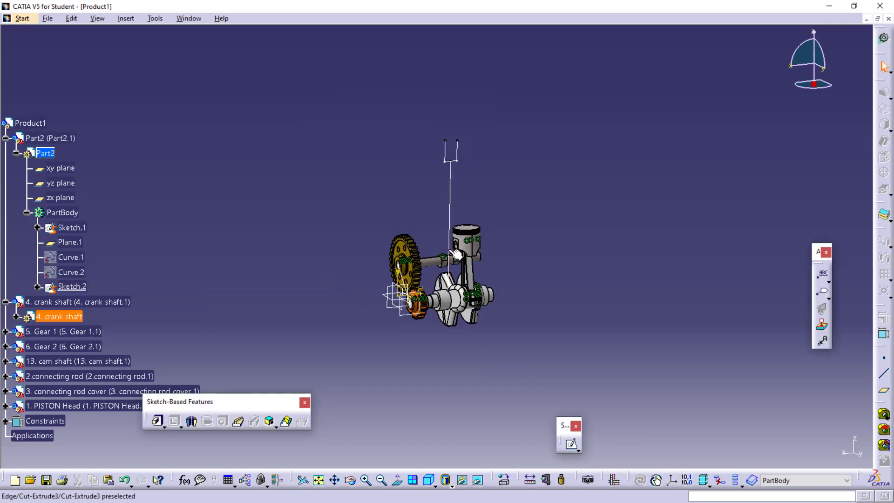
Step: On Plane.1, sketch a vertical line about 153 mm long, continuing into a horizontal arm about 31 mm long and an upright about 35 mm high
{"action": "right_click", "coordinate": [404, 319]}
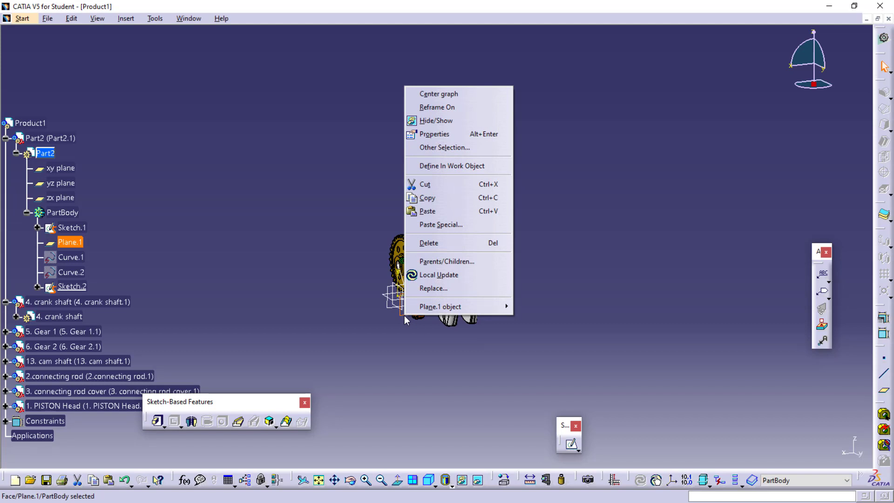
{"action": "left_click", "coordinate": [571, 443]}
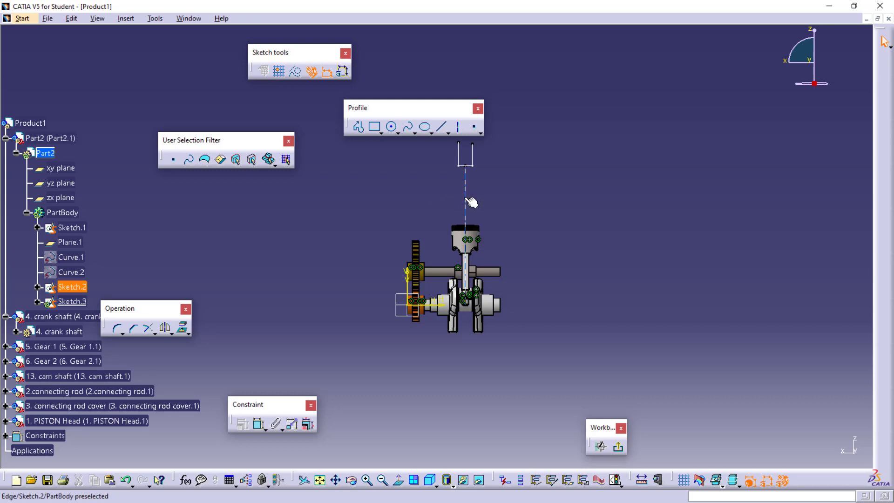
{"action": "middle_click_drag", "start_coordinate": [413, 213], "coordinate": [416, 159]}
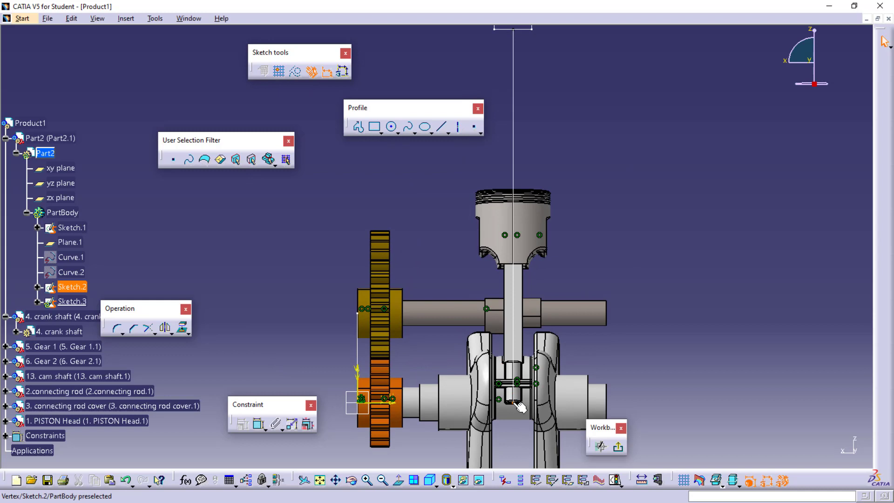
{"action": "left_click", "coordinate": [358, 127]}
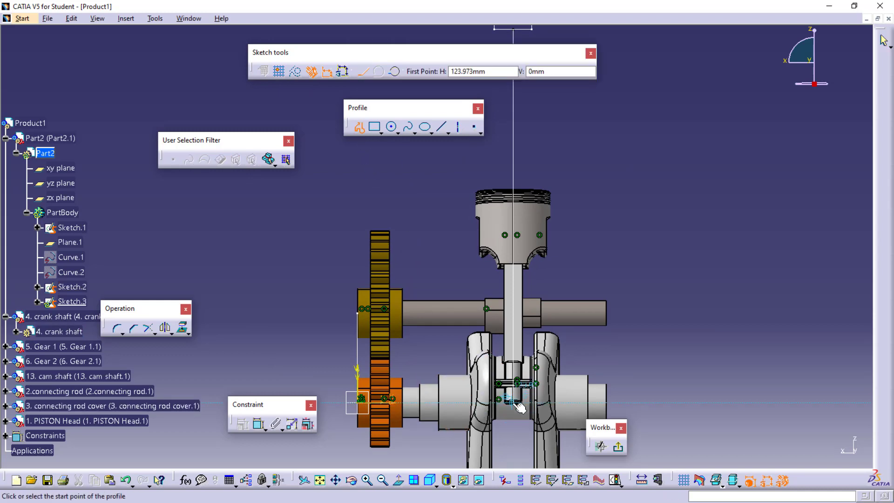
{"action": "left_click", "coordinate": [652, 399]}
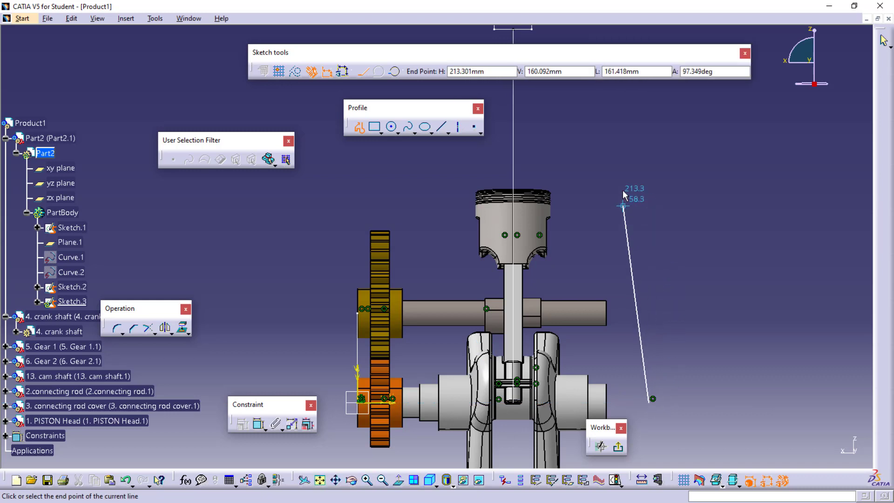
{"action": "left_click", "coordinate": [648, 212]}
{"action": "left_click", "coordinate": [688, 212]}
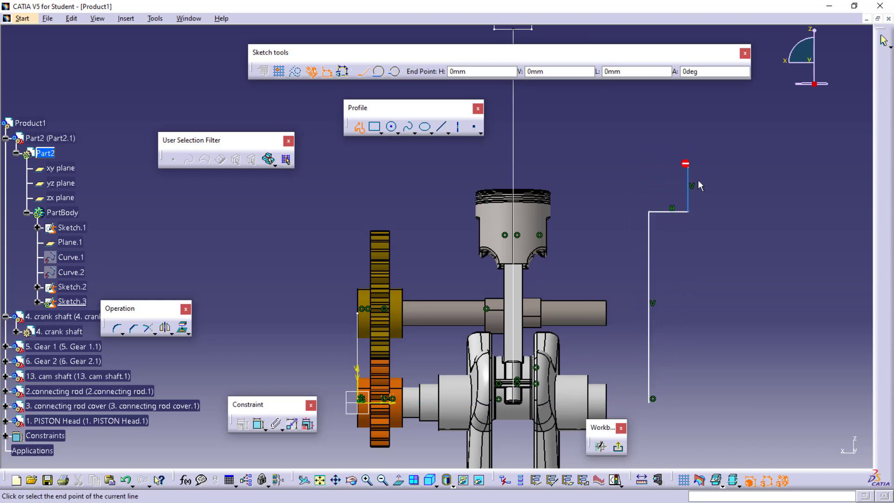
{"action": "double_click", "coordinate": [687, 167]}
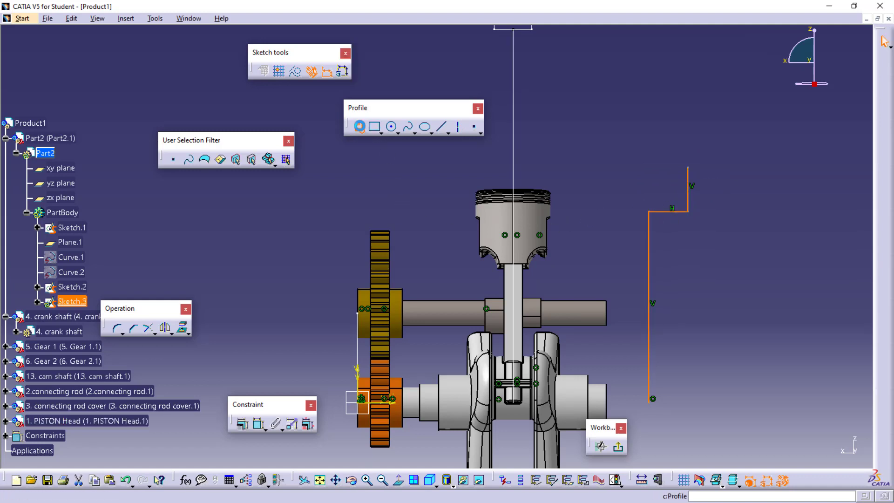
Step: Complete the fork with an opposing horizontal arm about 26 mm long and an upright about 35 mm high from the vertical line's upper end
{"action": "left_click", "coordinate": [358, 127]}
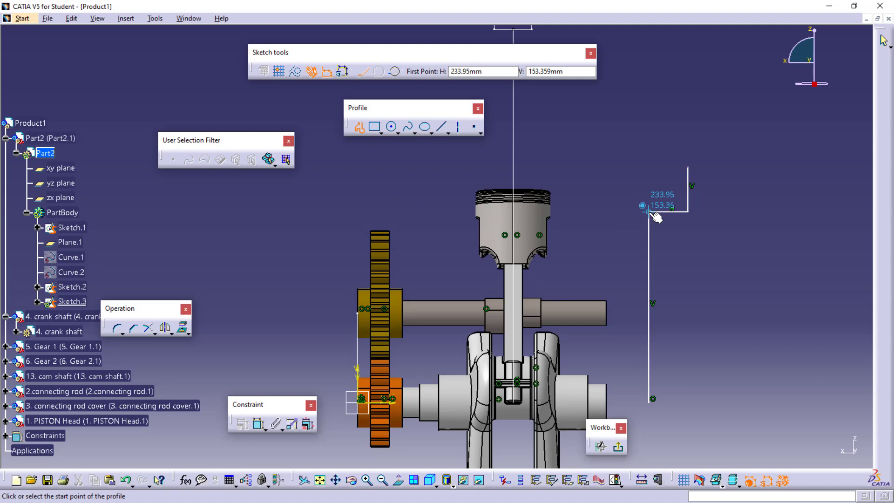
{"action": "left_click", "coordinate": [649, 212]}
{"action": "left_click", "coordinate": [617, 212]}
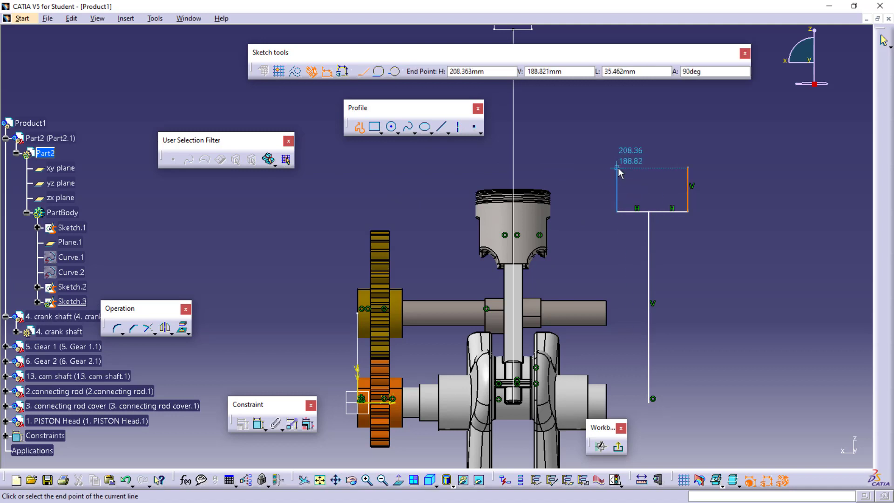
{"action": "double_click", "coordinate": [617, 167]}
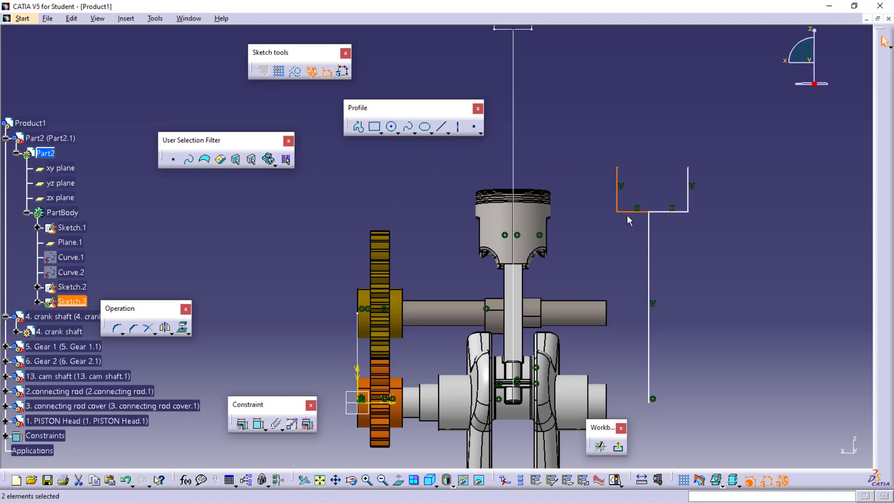
{"action": "left_click", "coordinate": [629, 221]}
Step: Constrain both uprights of the new fork to a length of 50 mm each
{"action": "left_click", "coordinate": [260, 425]}
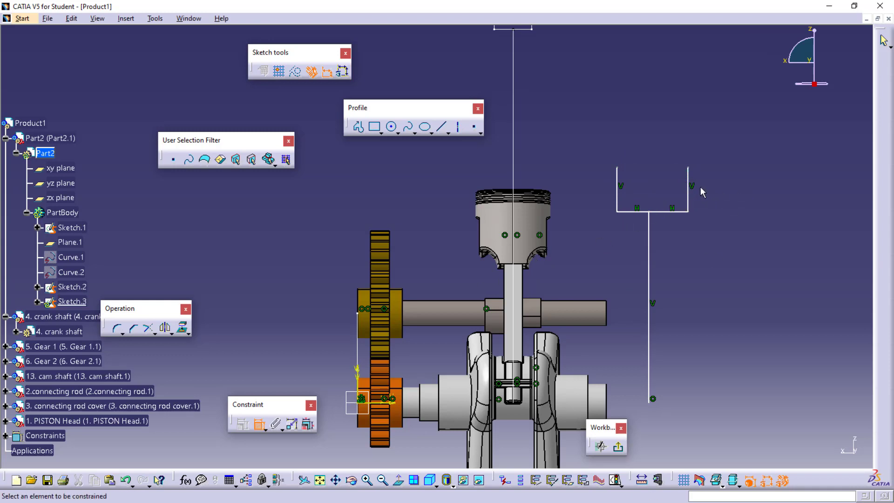
{"action": "left_click", "coordinate": [690, 197]}
{"action": "left_click", "coordinate": [714, 196]}
{"action": "double_click", "coordinate": [716, 195]}
{"action": "type", "text": "50"}
{"action": "key", "text": "Return"}
{"action": "left_click", "coordinate": [618, 201]}
{"action": "left_click", "coordinate": [583, 187]}
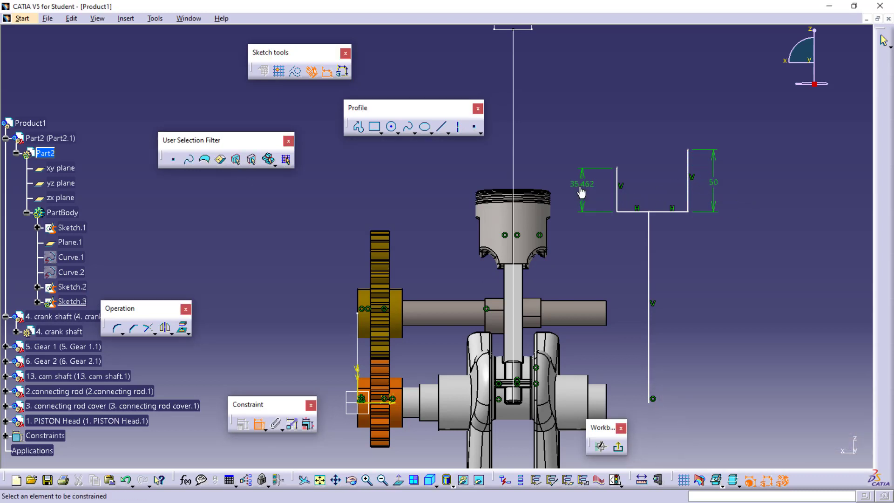
{"action": "double_click", "coordinate": [580, 185]}
{"action": "type", "text": "50mm"}
{"action": "key", "text": "Return"}
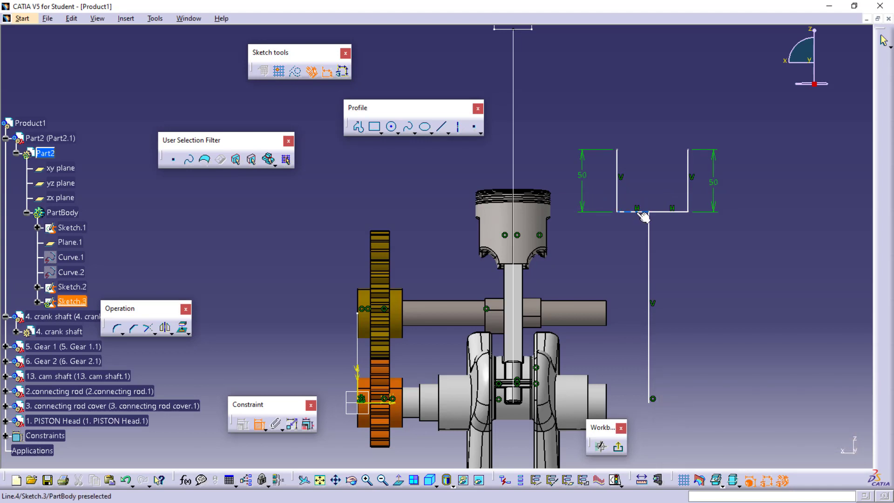
Step: Constrain both horizontal arms of the new fork to 15 mm each
{"action": "left_click", "coordinate": [643, 215]}
{"action": "left_click", "coordinate": [633, 246]}
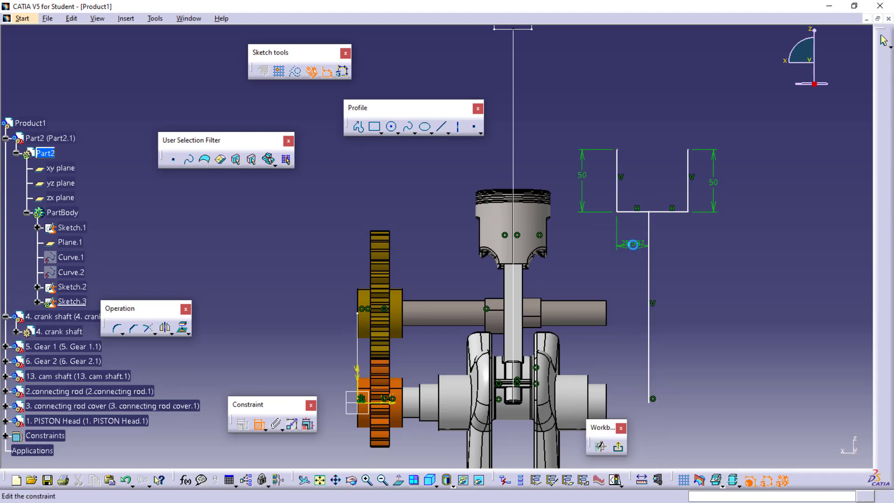
{"action": "double_click", "coordinate": [634, 245]}
{"action": "type", "text": "15"}
{"action": "key", "text": "Return"}
{"action": "left_click", "coordinate": [677, 212]}
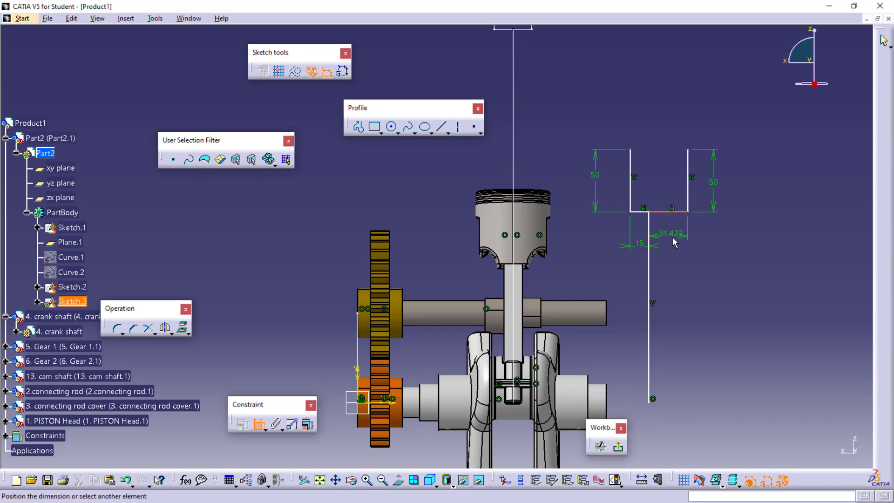
{"action": "left_click", "coordinate": [673, 240]}
{"action": "double_click", "coordinate": [673, 238]}
{"action": "type", "text": "15"}
{"action": "key", "text": "Return"}
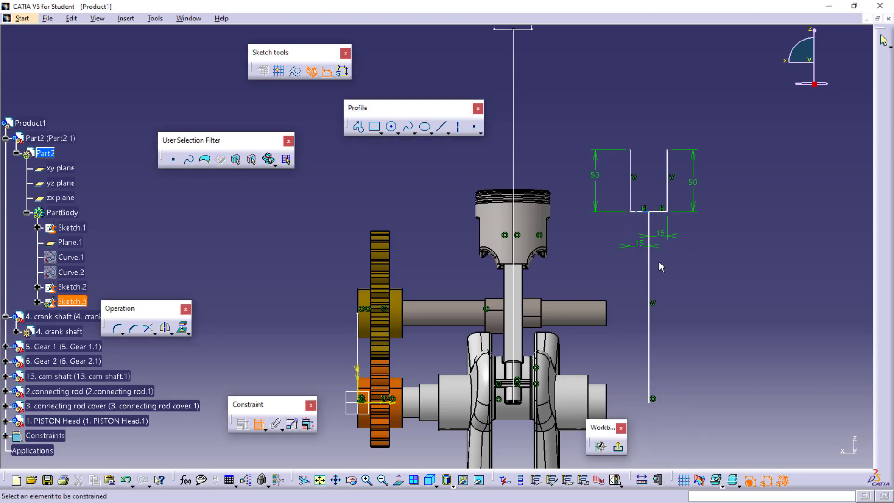
Step: Constrain the length of the new fork's long vertical line to 200 mm
{"action": "left_click", "coordinate": [652, 281]}
{"action": "left_click", "coordinate": [737, 288]}
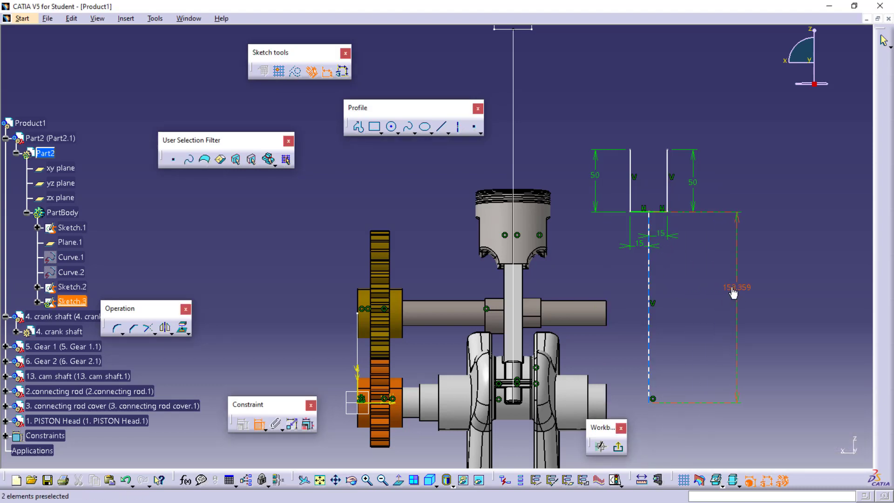
{"action": "double_click", "coordinate": [731, 287]}
{"action": "type", "text": "200"}
{"action": "key", "text": "Return"}
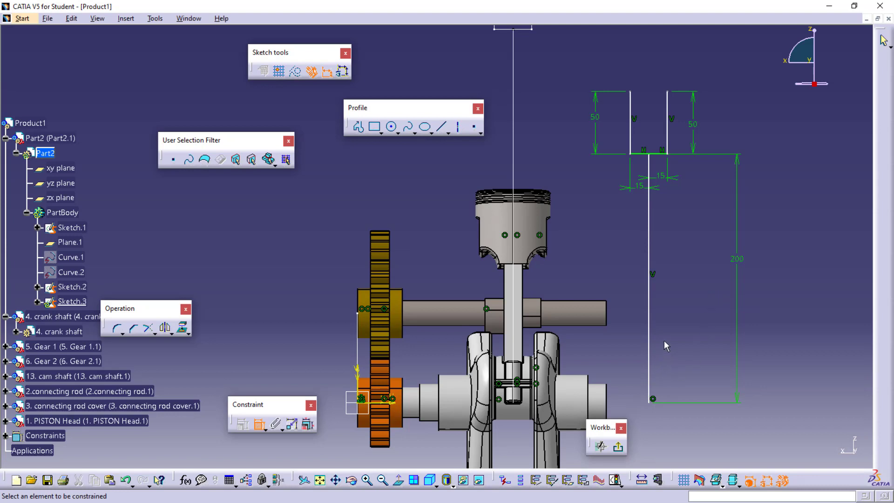
Step: Make the 200 mm vertical line coincident with the vertical line of Sketch.2 and exit the sketch
{"action": "left_click", "coordinate": [649, 287]}
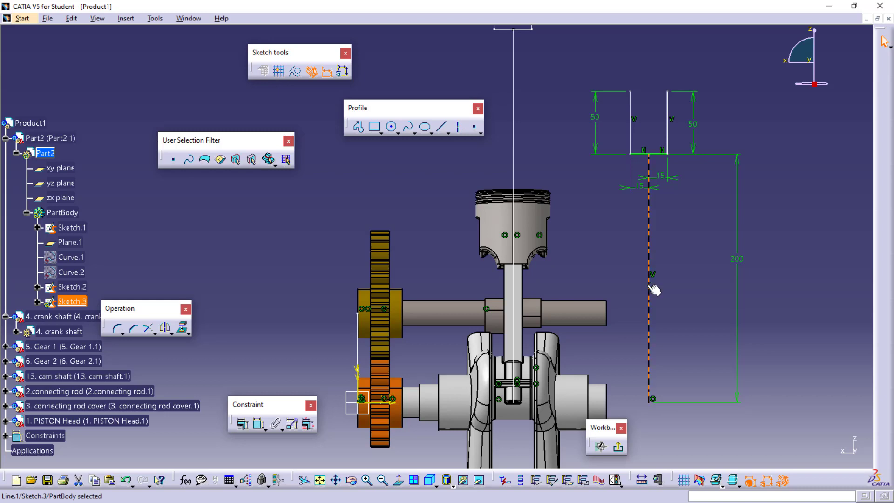
{"action": "left_click", "coordinate": [654, 290]}
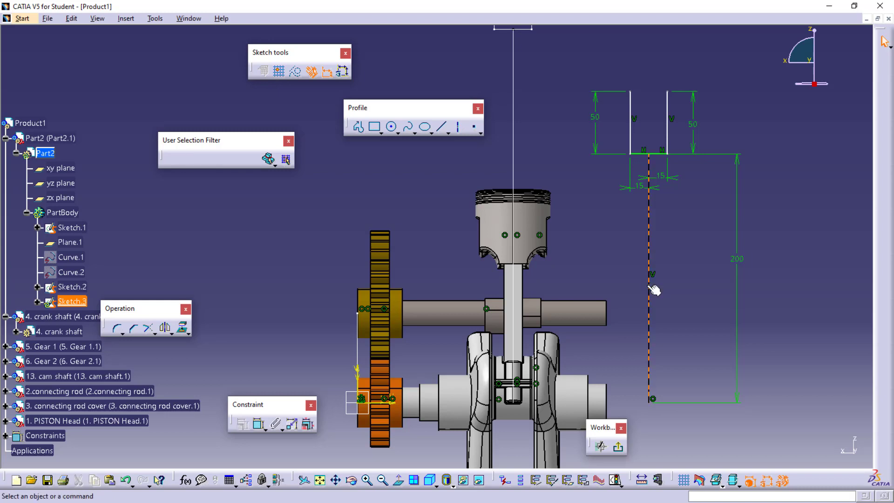
{"action": "left_click", "coordinate": [259, 424]}
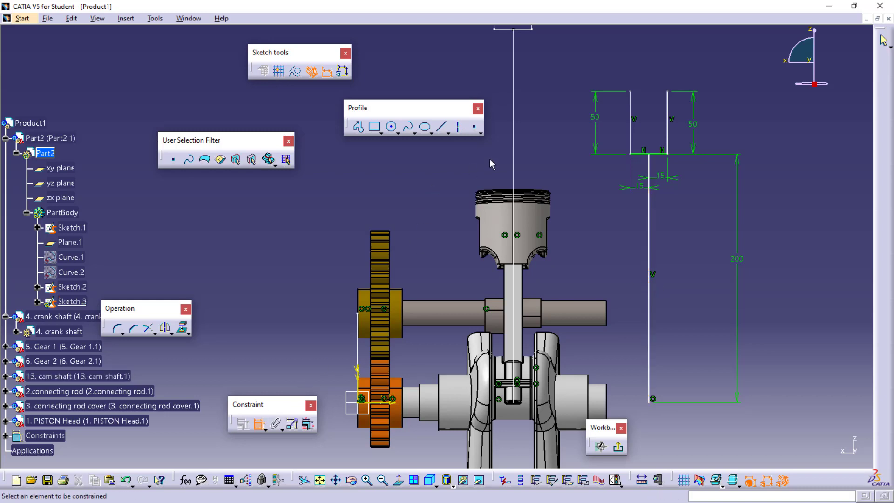
{"action": "left_click", "coordinate": [652, 252]}
{"action": "left_click", "coordinate": [513, 251]}
{"action": "right_click", "coordinate": [651, 250]}
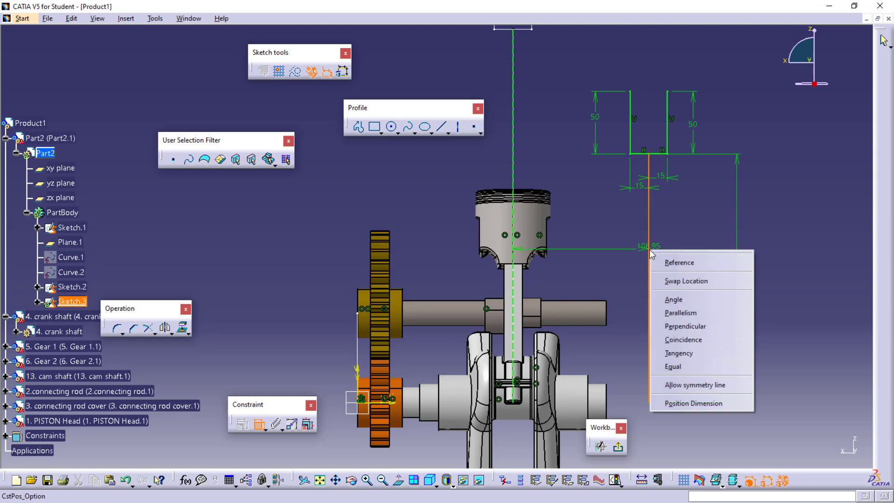
{"action": "left_click", "coordinate": [683, 340]}
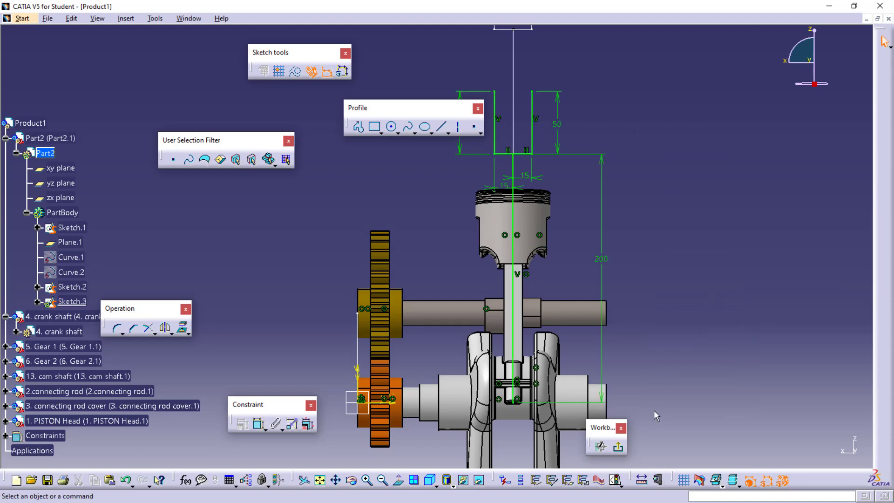
{"action": "left_click", "coordinate": [620, 449]}
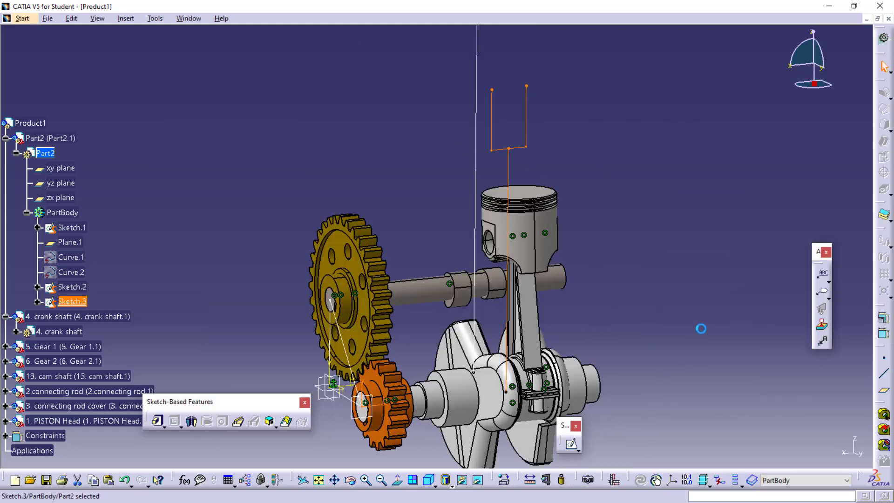
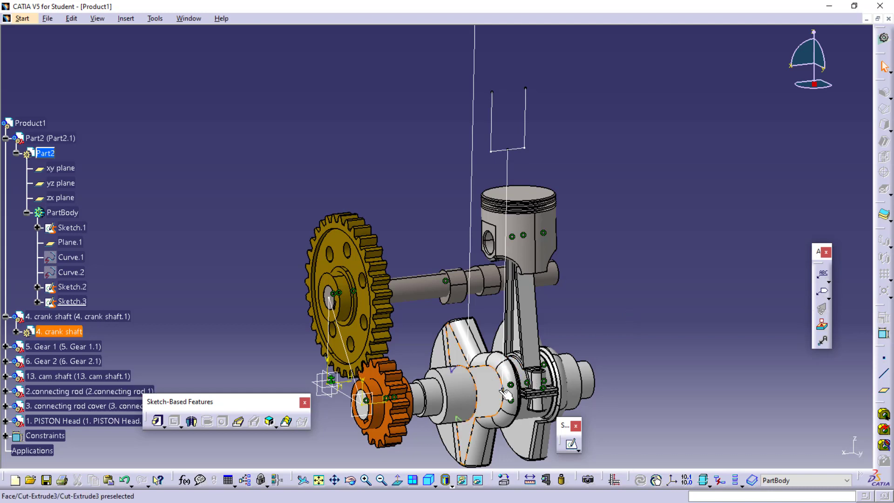
Step: Create a reference plane parallel to the yz plane, passing through the lower end vertex of Sketch.3 at the crankshaft
{"action": "left_click", "coordinate": [883, 390]}
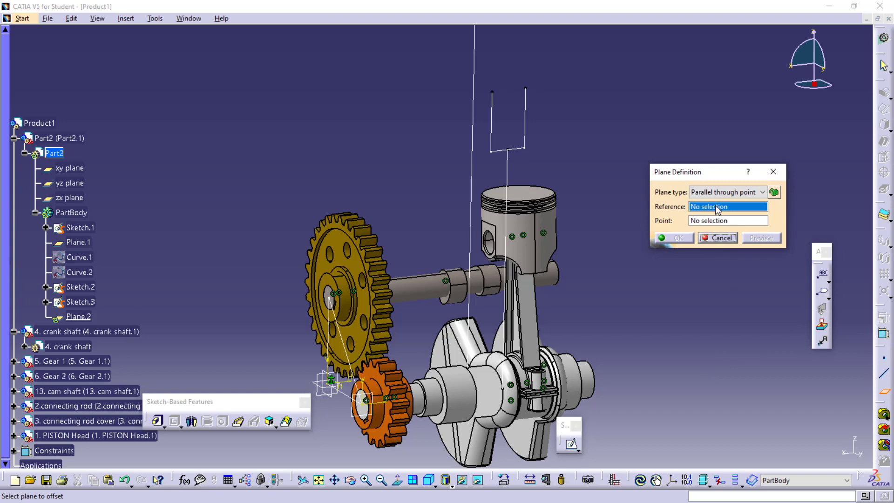
{"action": "left_click", "coordinate": [334, 402]}
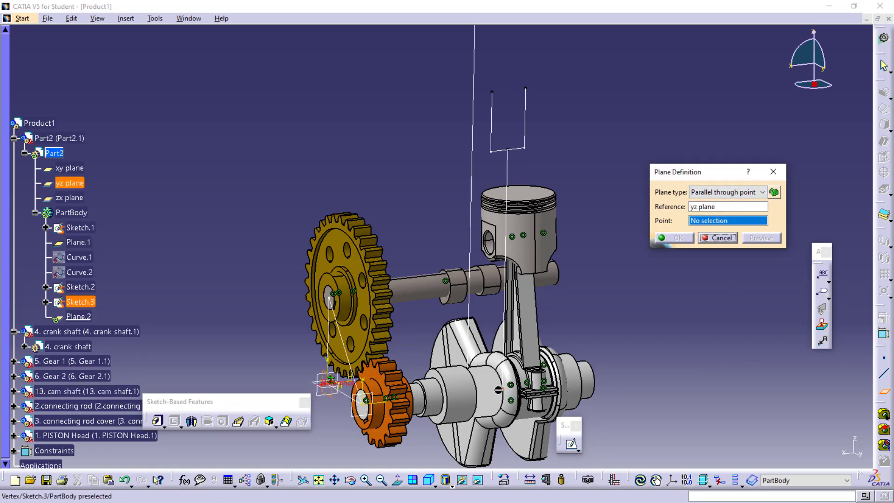
{"action": "left_click", "coordinate": [503, 390]}
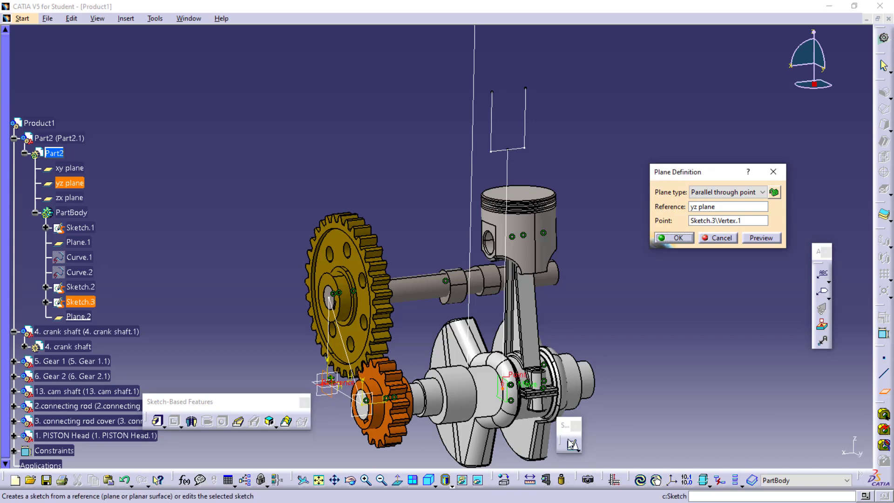
{"action": "left_click", "coordinate": [676, 241]}
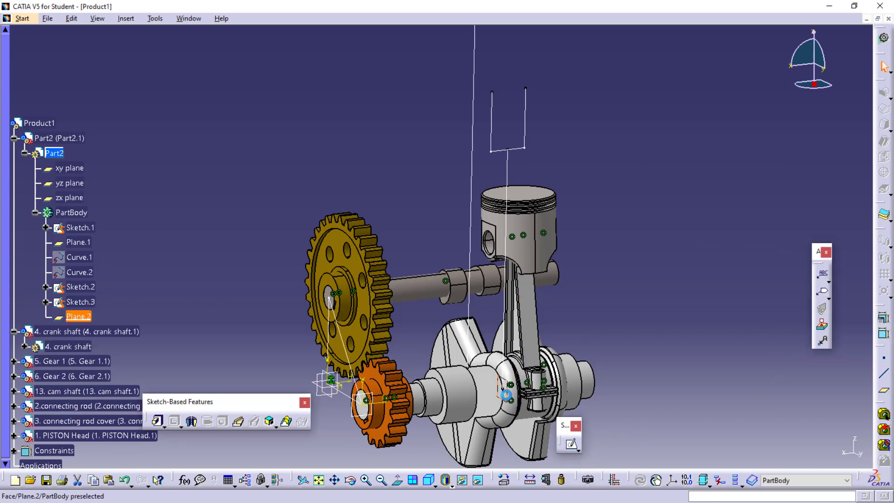
Step: On the new plane, sketch a vertical line about 218 mm long up from the gear axis, with a horizontal arm about 41 mm long towards the larger gear
{"action": "left_click", "coordinate": [571, 446]}
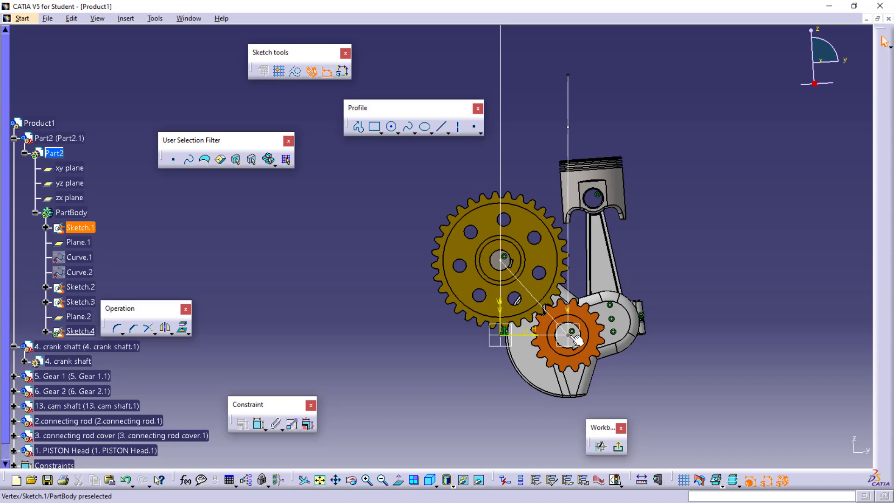
{"action": "left_click", "coordinate": [358, 126]}
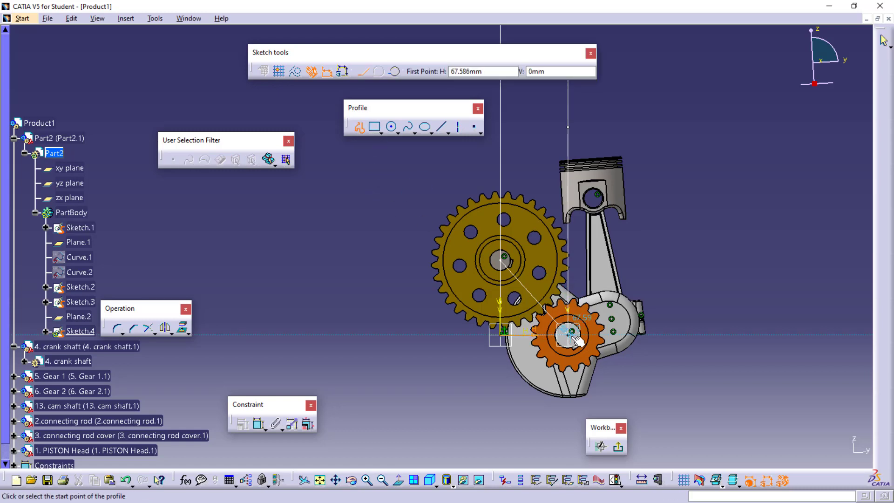
{"action": "left_click", "coordinate": [569, 334]}
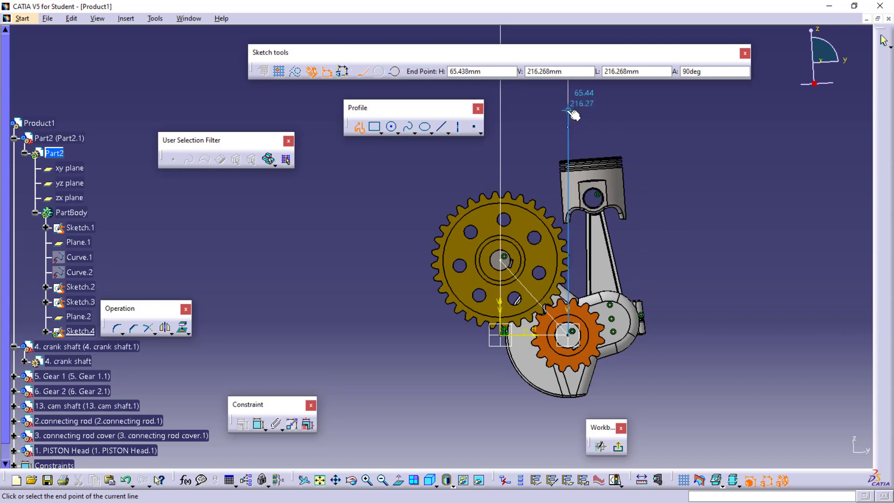
{"action": "left_click", "coordinate": [568, 108]}
{"action": "left_click", "coordinate": [524, 109]}
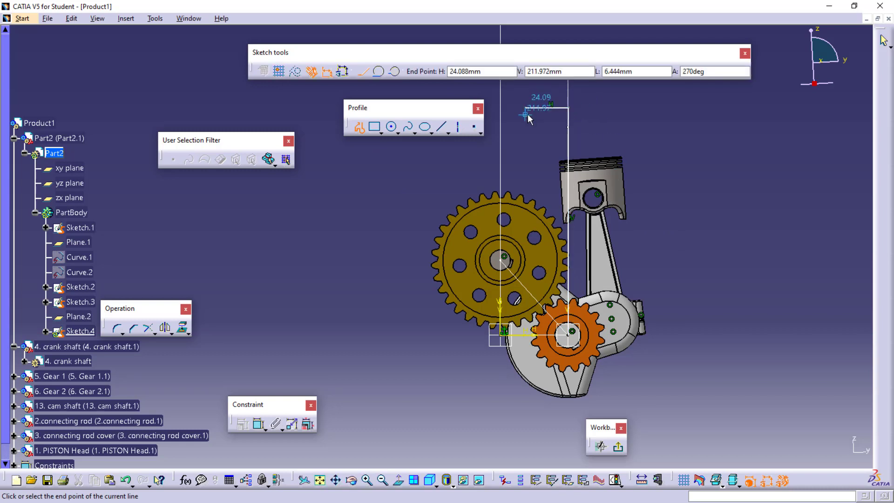
{"action": "key", "text": "Escape"}
Step: Constrain the length of the new sketch's vertical line to 300 mm
{"action": "left_click", "coordinate": [259, 424]}
{"action": "left_click", "coordinate": [568, 124]}
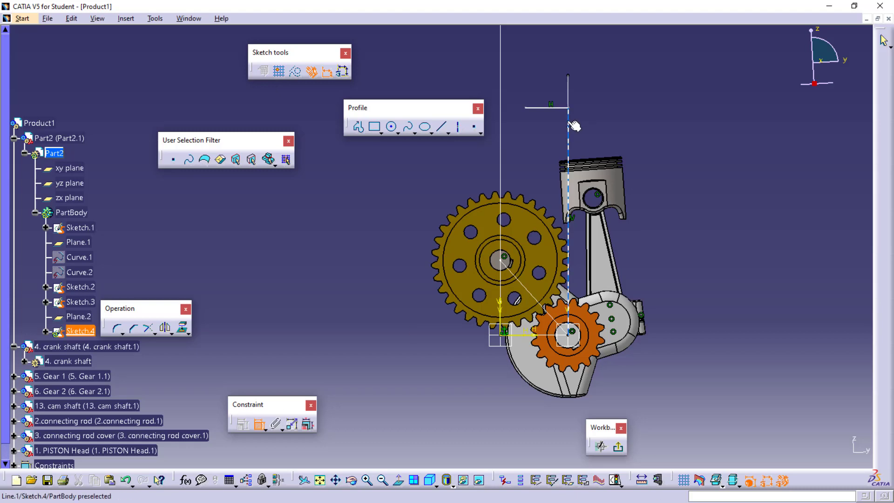
{"action": "left_click", "coordinate": [686, 170]}
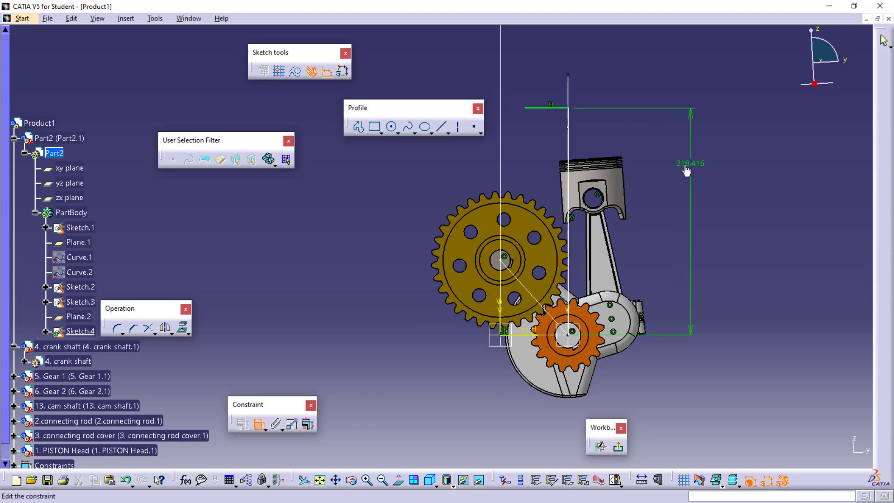
{"action": "double_click", "coordinate": [689, 163]}
{"action": "type", "text": "300"}
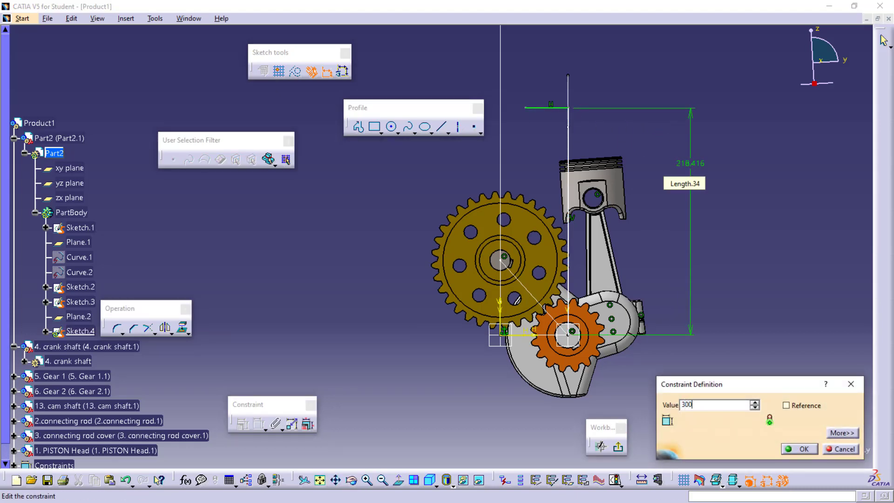
{"action": "key", "text": "Return"}
Step: Constrain the length of the horizontal arm at the vertical line's upper end to 40 mm
{"action": "middle_click_drag", "start_coordinate": [552, 117], "coordinate": [558, 160]}
{"action": "left_click", "coordinate": [509, 112]}
{"action": "left_click", "coordinate": [510, 80]}
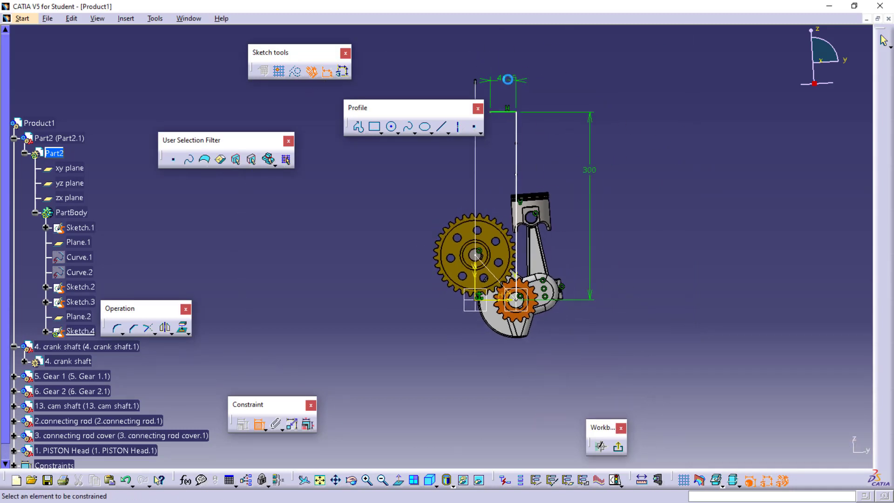
{"action": "double_click", "coordinate": [508, 77]}
{"action": "type", "text": "40"}
{"action": "key", "text": "Return"}
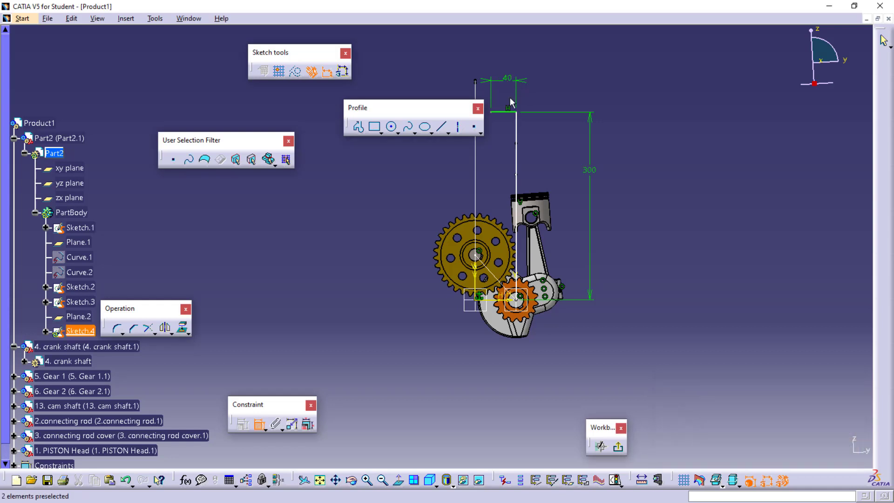
{"action": "key", "text": "Escape"}
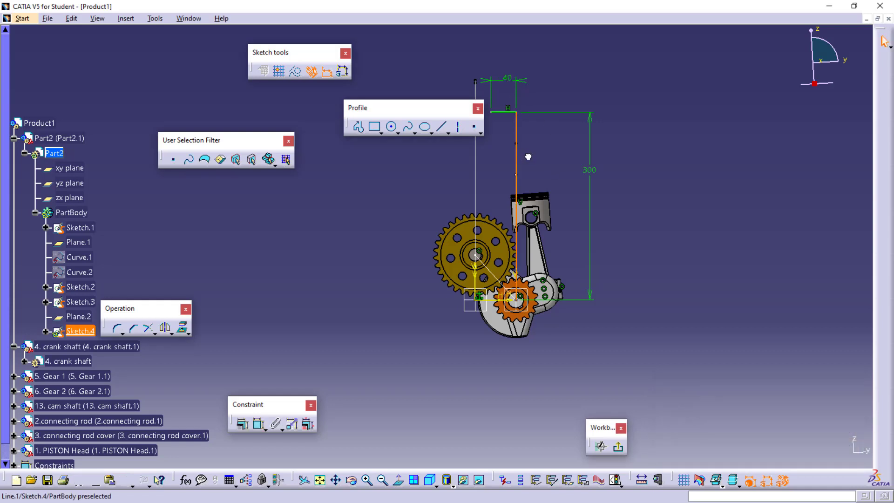
Step: Make the 300 mm vertical line coincident with the vertical line of the shorter fork and exit the sketch
{"action": "left_click_drag", "start_coordinate": [515, 156], "coordinate": [589, 161]}
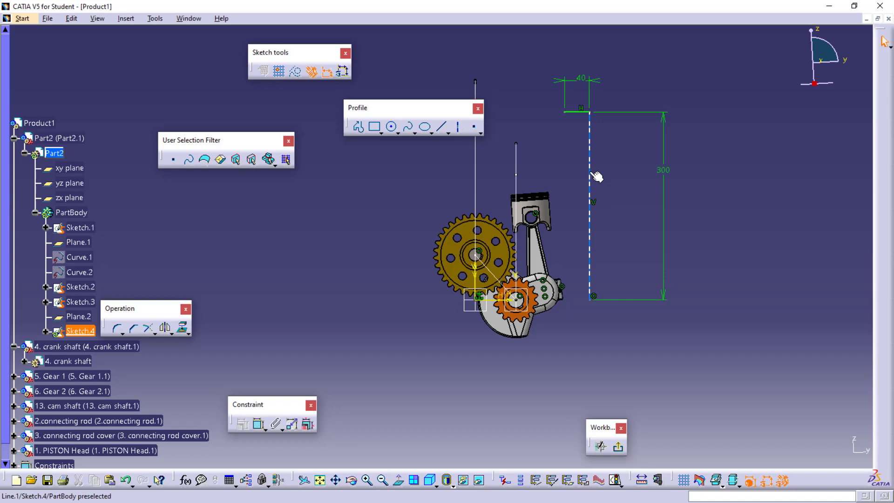
{"action": "left_click", "coordinate": [258, 424]}
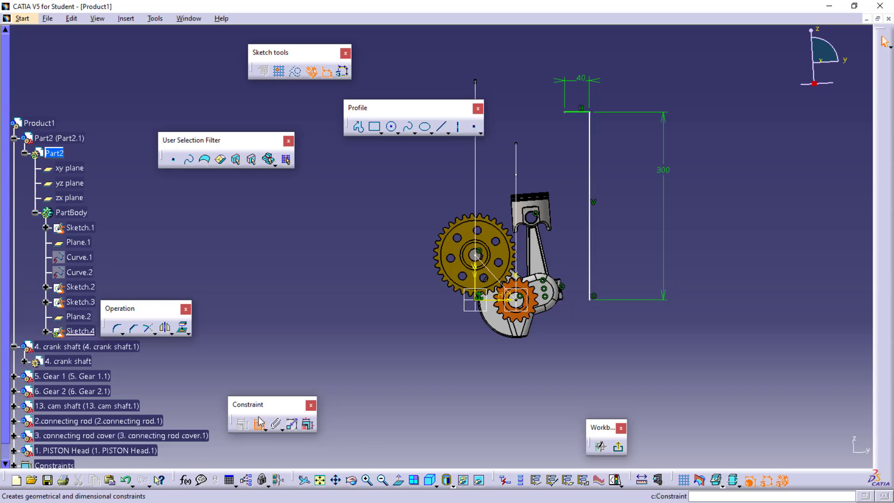
{"action": "left_click", "coordinate": [516, 164]}
{"action": "left_click", "coordinate": [590, 164]}
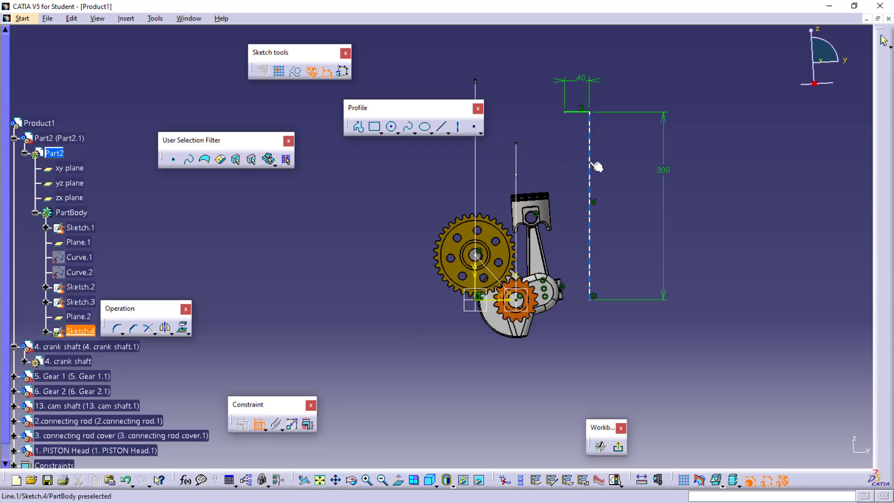
{"action": "right_click", "coordinate": [589, 163]}
{"action": "left_click", "coordinate": [624, 251]}
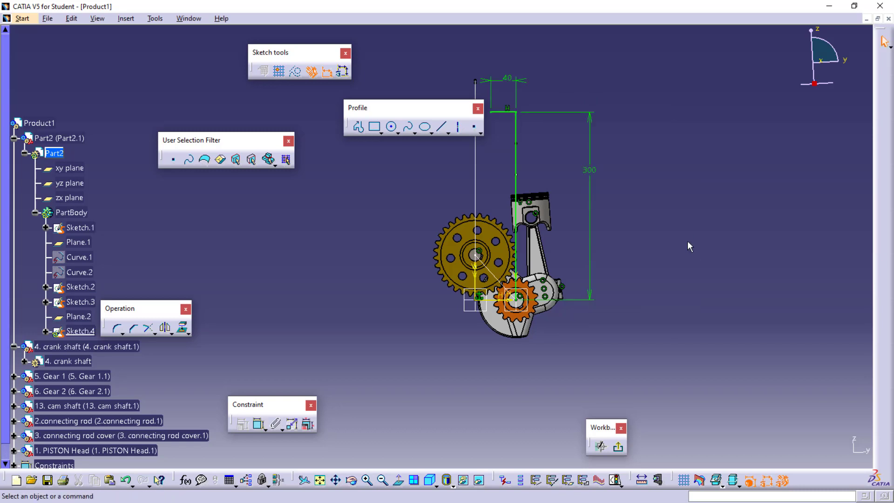
{"action": "left_click", "coordinate": [616, 444]}
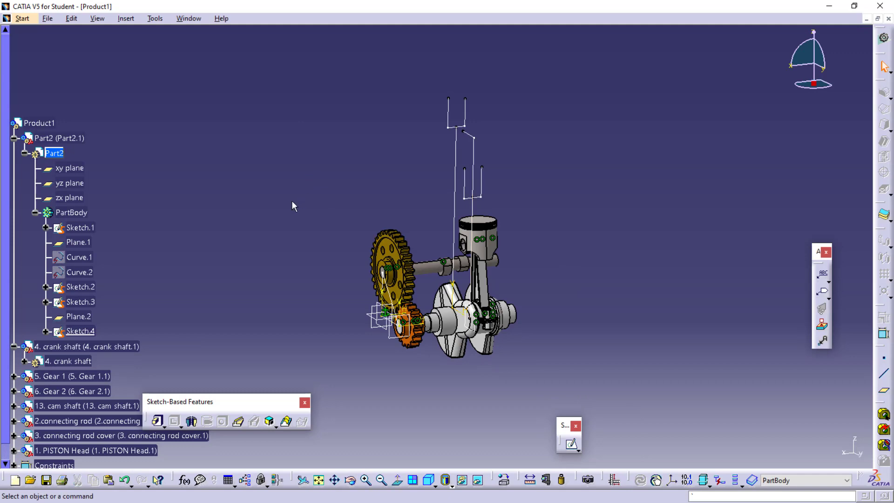
Step: Insert the existing component "8. rod" into Product1
{"action": "middle_click_drag", "start_coordinate": [290, 202], "coordinate": [289, 169]}
{"action": "middle_click_drag", "start_coordinate": [311, 113], "coordinate": [317, 148]}
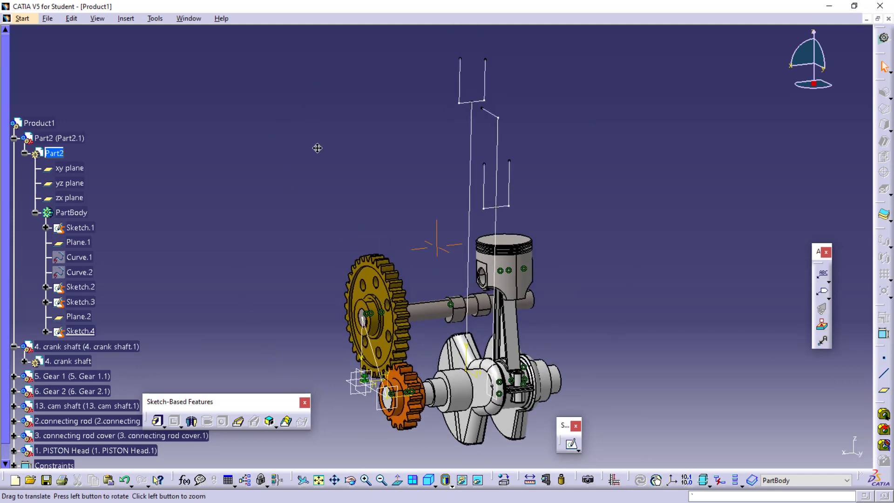
{"action": "double_click", "coordinate": [40, 123]}
{"action": "left_click", "coordinate": [260, 79]}
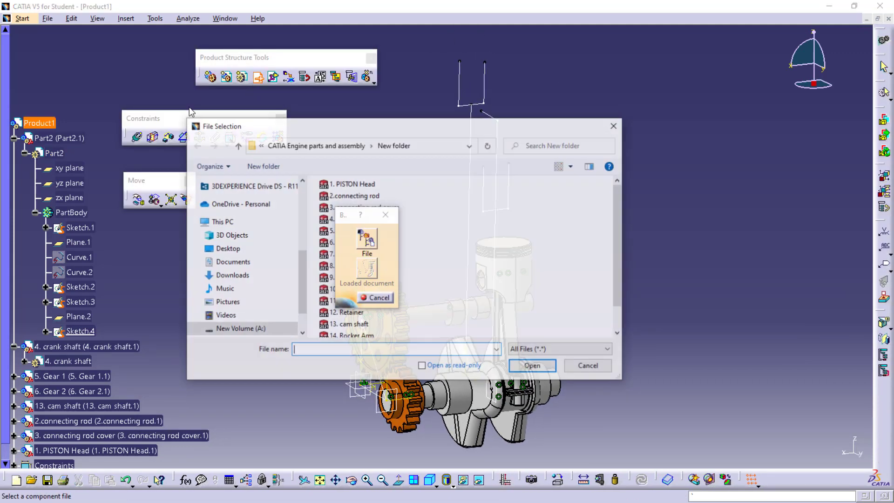
{"action": "left_click", "coordinate": [340, 265]}
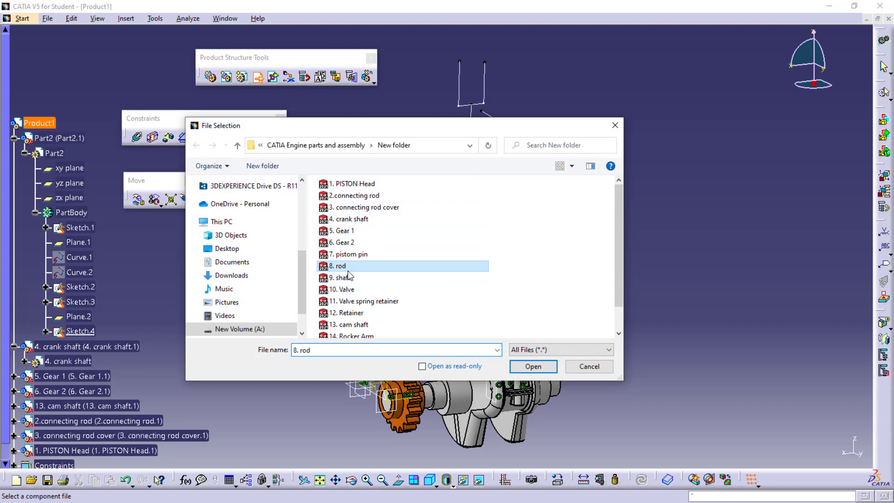
{"action": "left_click", "coordinate": [533, 366]}
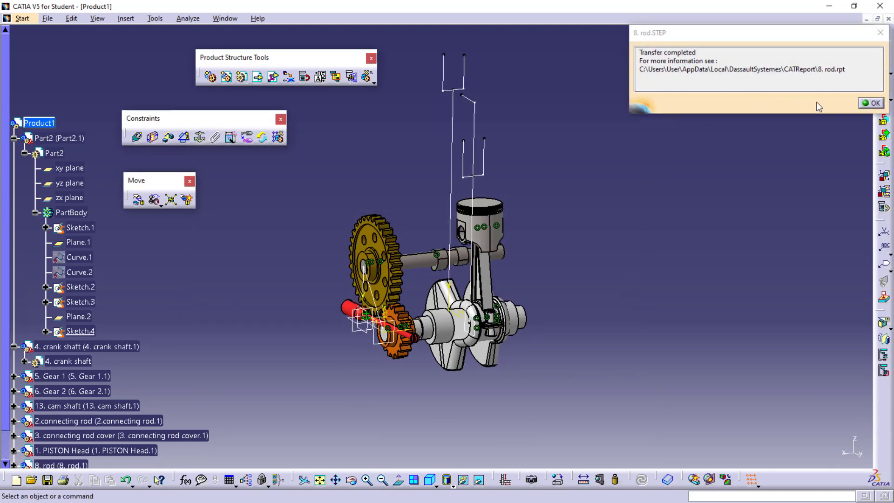
{"action": "left_click", "coordinate": [869, 103]}
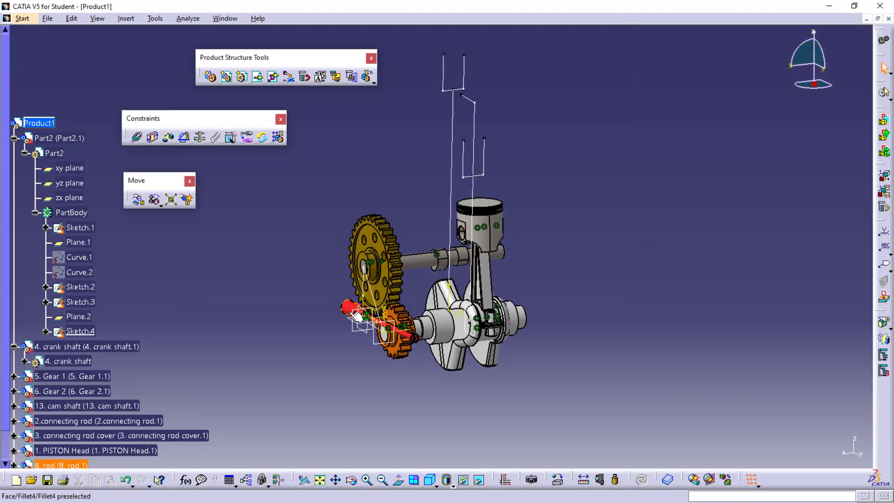
Step: Make the rod's axis coincident with the upper fork's upright nearer the large gear and update the assembly
{"action": "left_click", "coordinate": [136, 136]}
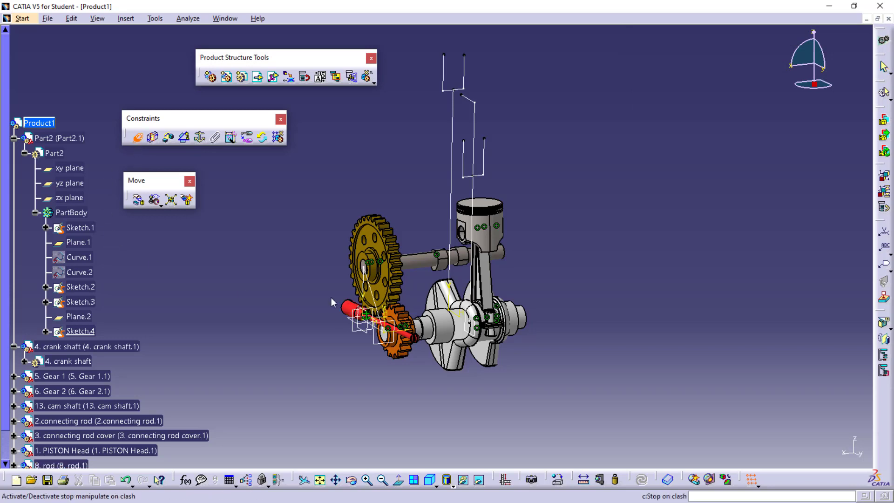
{"action": "left_click", "coordinate": [352, 309]}
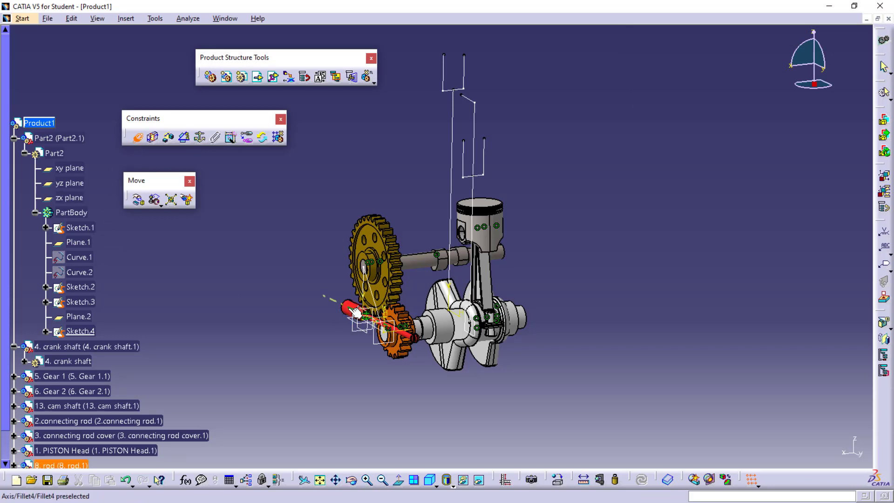
{"action": "left_click", "coordinate": [445, 71]}
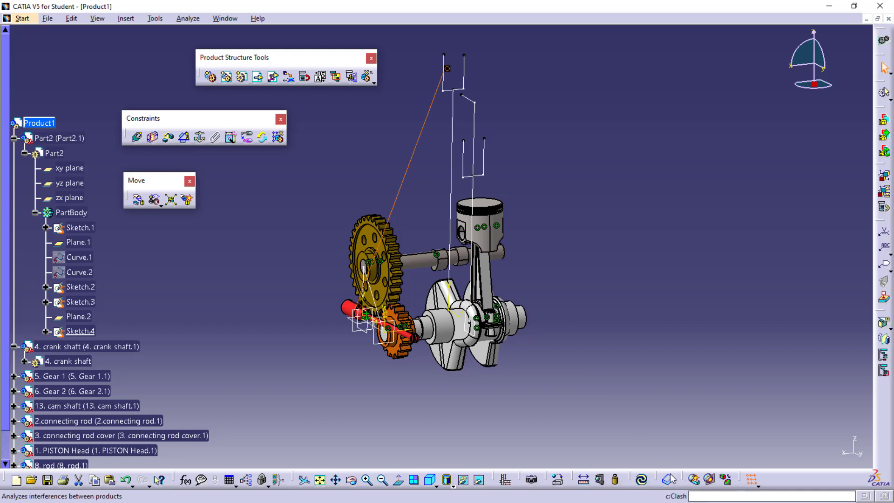
{"action": "left_click", "coordinate": [641, 479]}
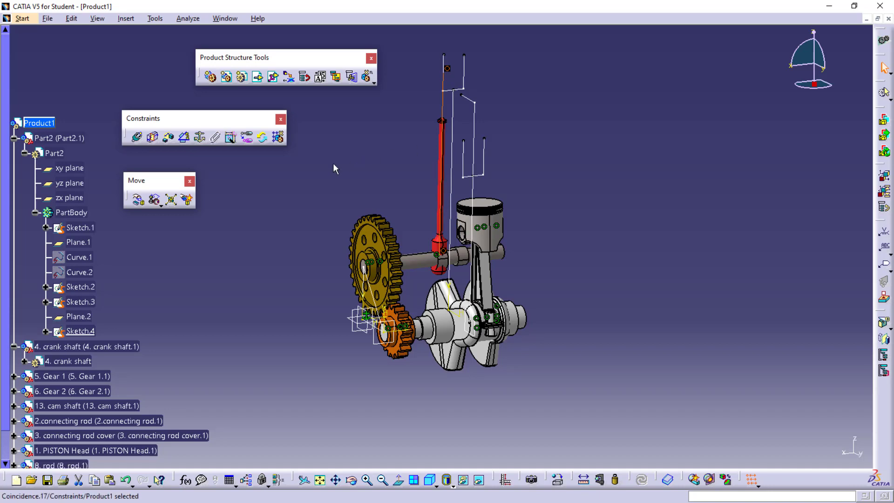
Step: Copy the 8. rod component, paste it into Product1 and select the pasted copy
{"action": "scroll", "coordinate": [31, 315], "scroll_direction": "down", "scroll_amount": 4}
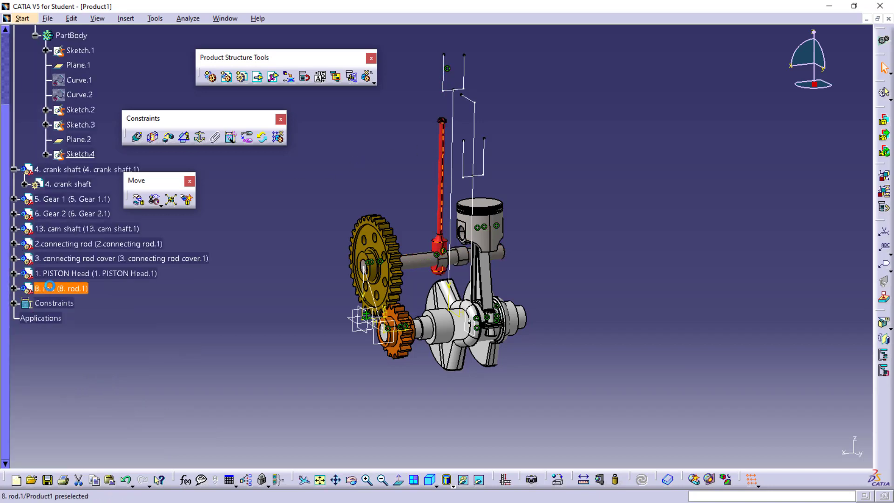
{"action": "right_click", "coordinate": [53, 292]}
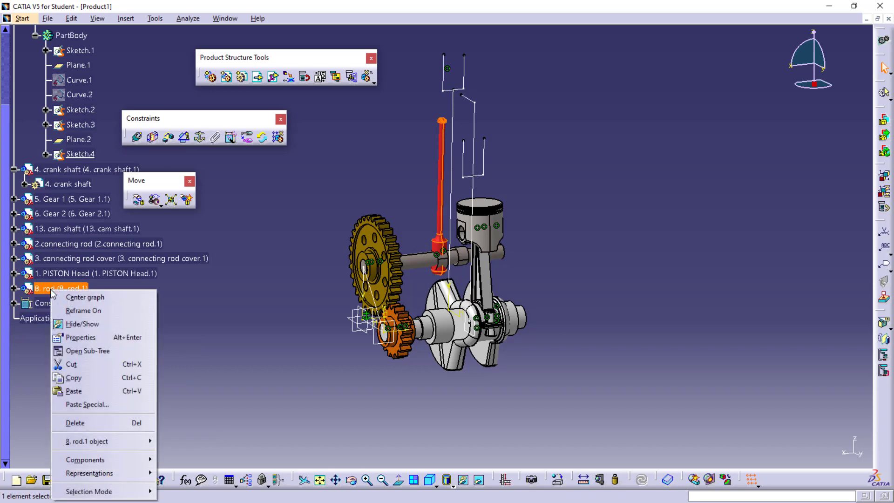
{"action": "left_click", "coordinate": [76, 381]}
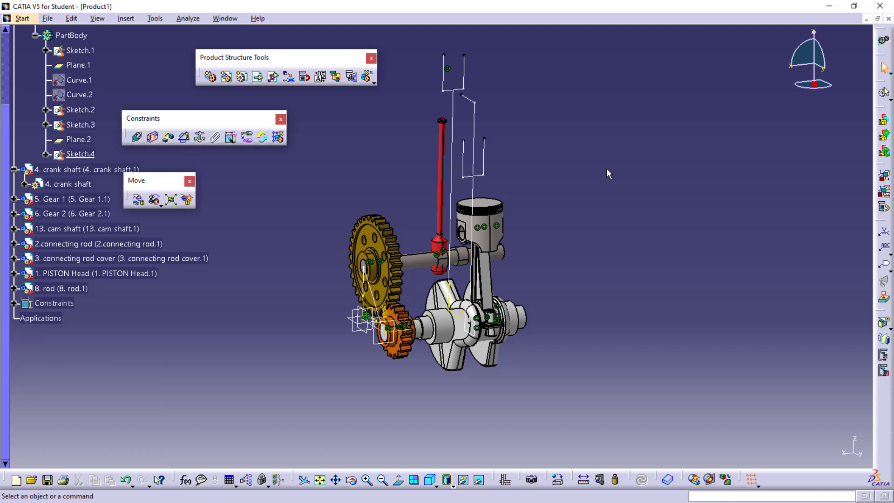
{"action": "scroll", "coordinate": [57, 291], "scroll_direction": "up", "scroll_amount": 3}
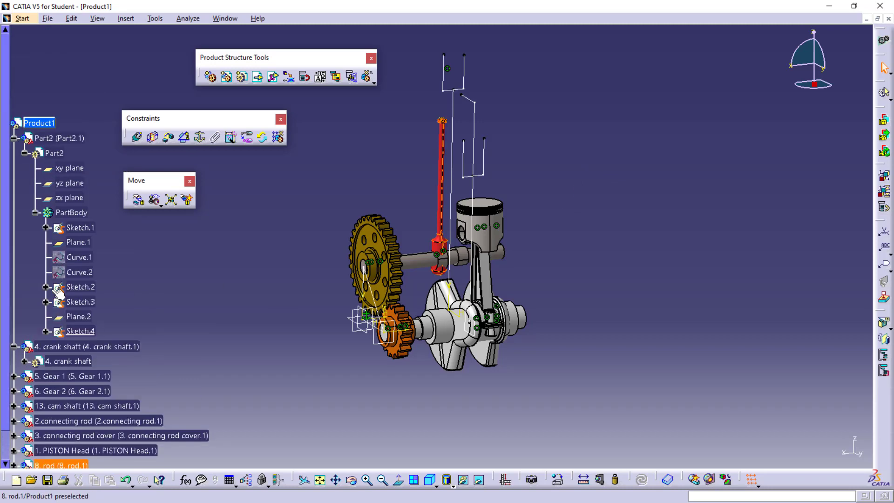
{"action": "right_click", "coordinate": [36, 123]}
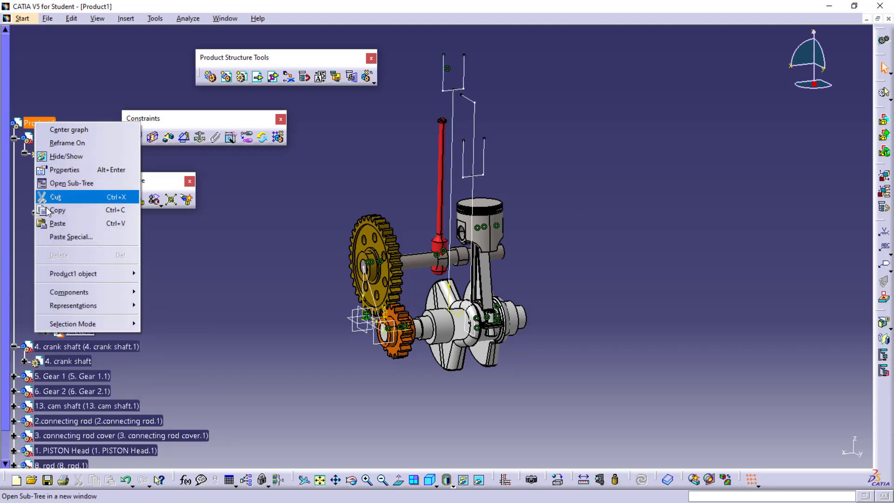
{"action": "left_click", "coordinate": [55, 224]}
{"action": "scroll", "coordinate": [91, 316], "scroll_direction": "down", "scroll_amount": 3}
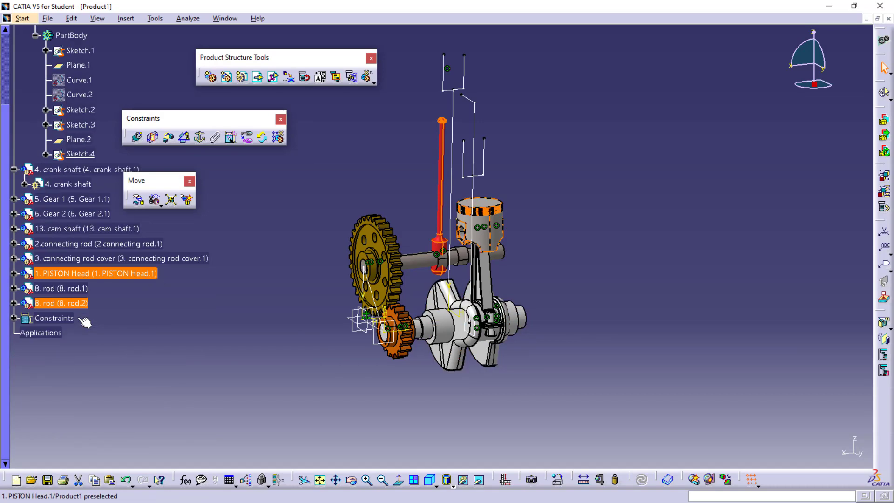
{"action": "left_click", "coordinate": [55, 300]}
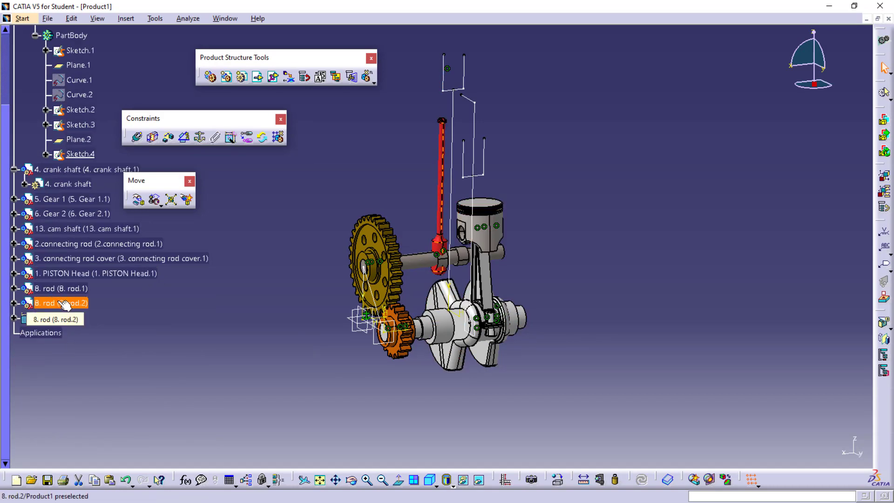
Step: Move the copied rod along the Y axis until it stands clear of the first rod, beyond the piston
{"action": "left_click", "coordinate": [139, 201]}
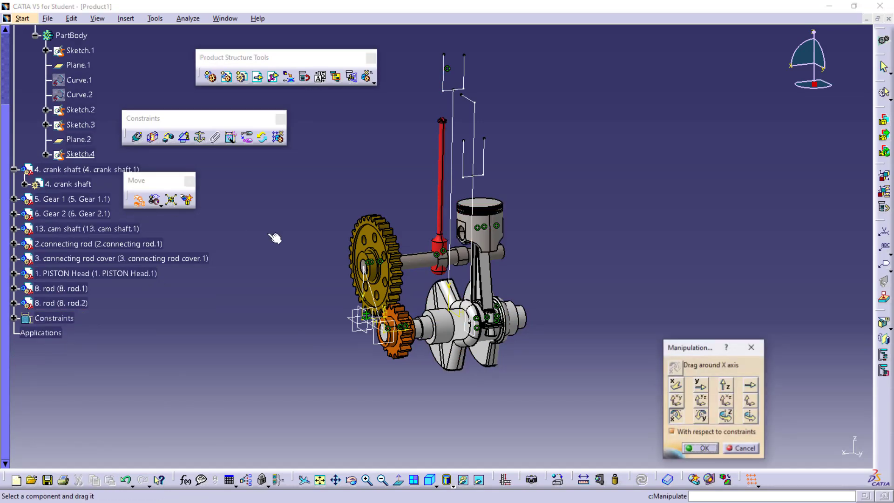
{"action": "left_click", "coordinate": [700, 385]}
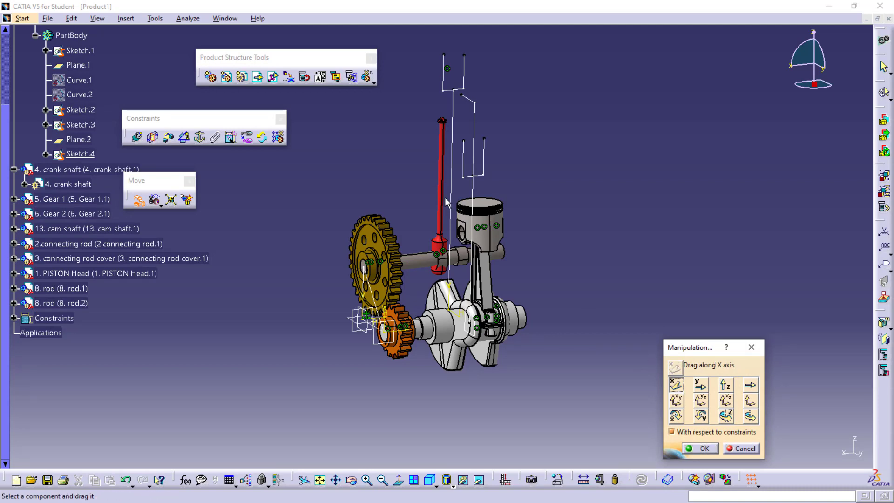
{"action": "left_click_drag", "start_coordinate": [441, 194], "coordinate": [564, 196]}
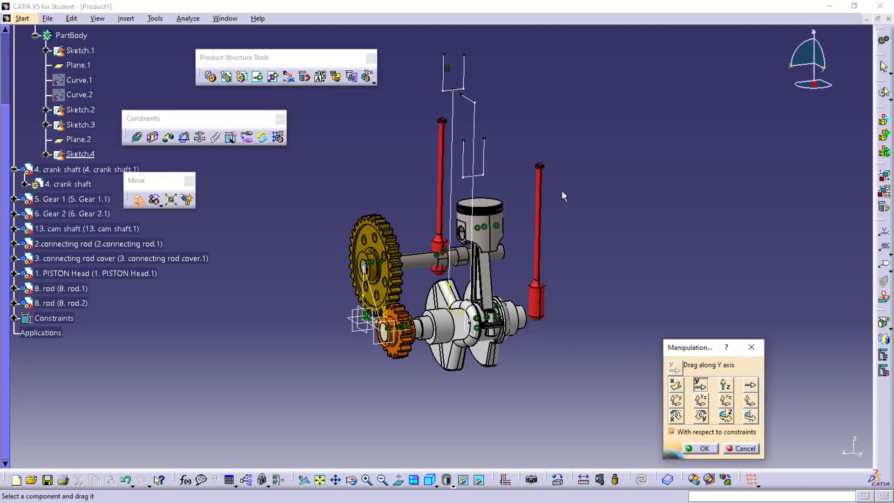
{"action": "left_click", "coordinate": [702, 448]}
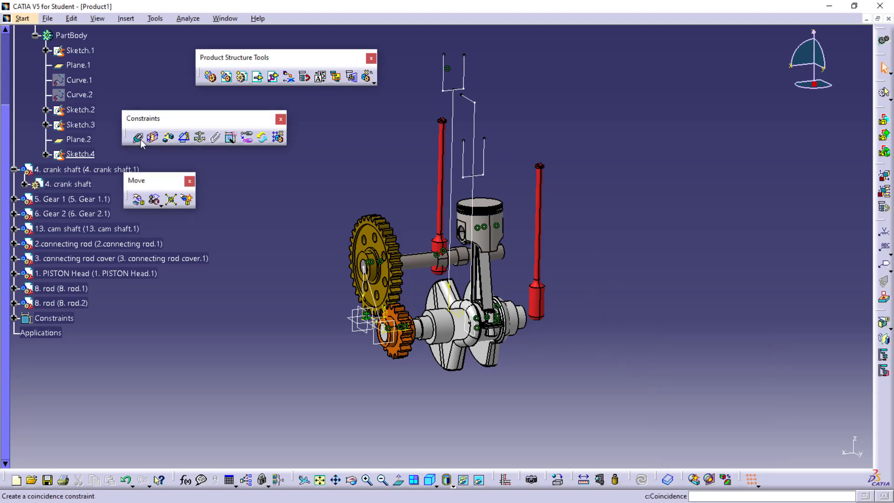
Step: Make the copied rod's axis coincident with the upper fork's upright farther from the large gear and update the assembly
{"action": "left_click", "coordinate": [137, 137]}
{"action": "left_click", "coordinate": [545, 187]}
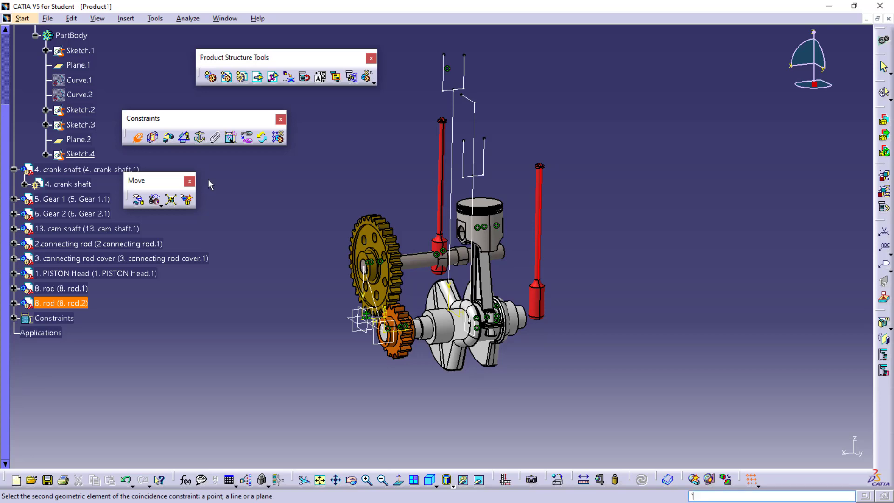
{"action": "left_click", "coordinate": [138, 139]}
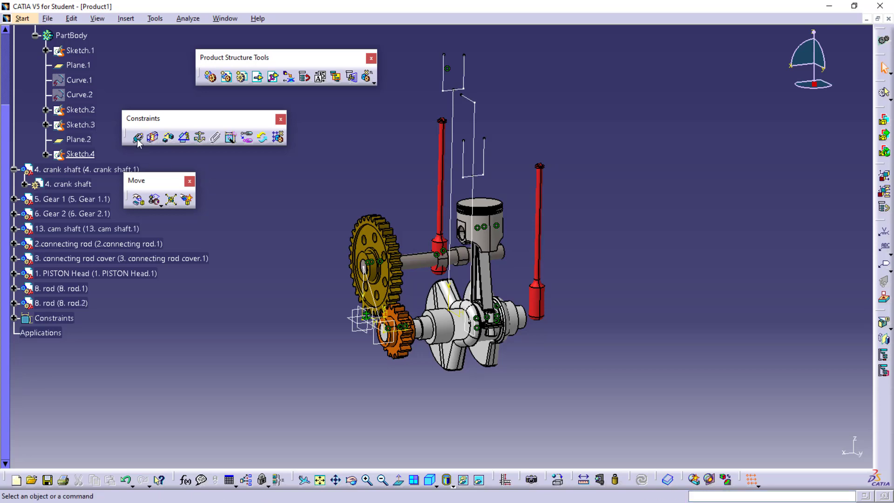
{"action": "left_click", "coordinate": [541, 186]}
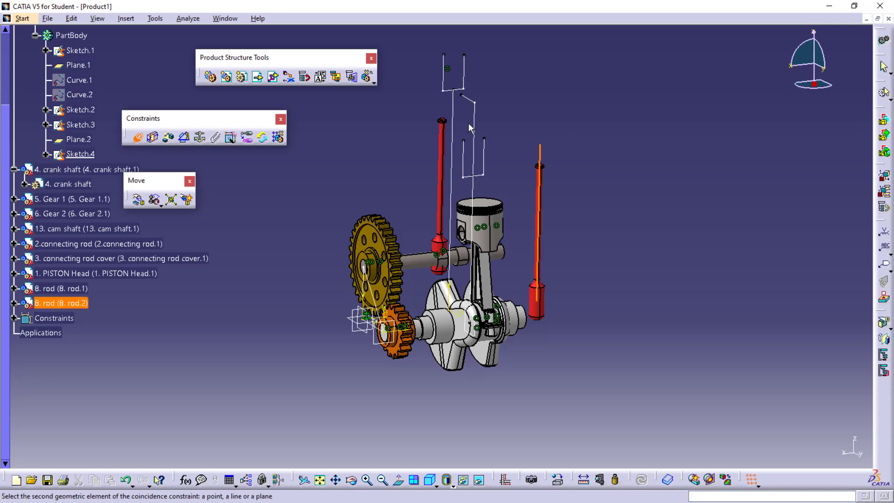
{"action": "left_click", "coordinate": [468, 80]}
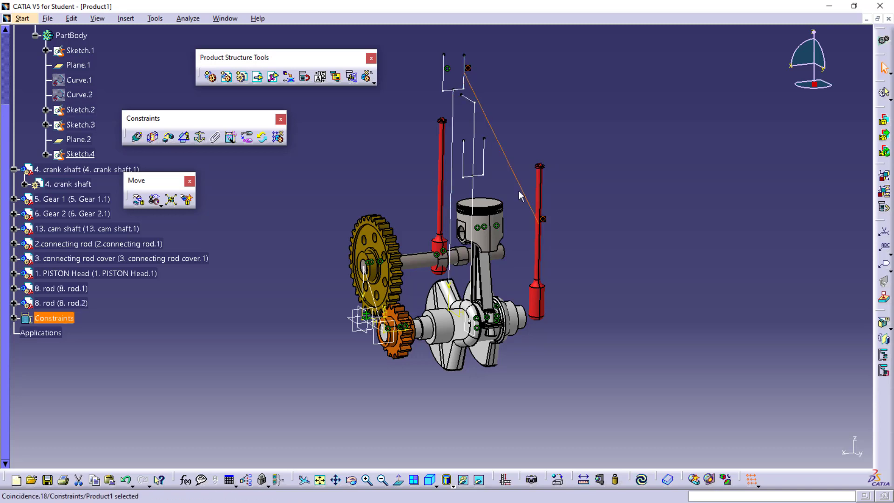
{"action": "left_click", "coordinate": [640, 477]}
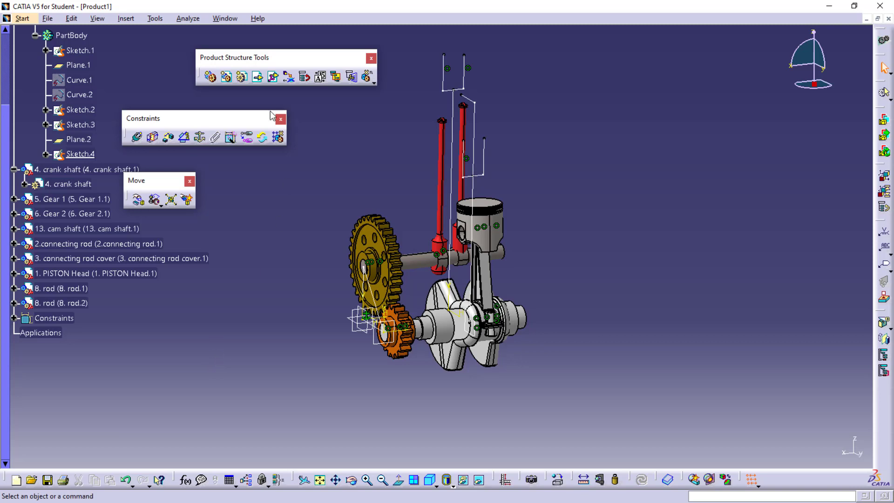
Step: Insert the existing component "valve sub assembly" into Product1 and dismiss the transfer report
{"action": "left_click", "coordinate": [258, 77]}
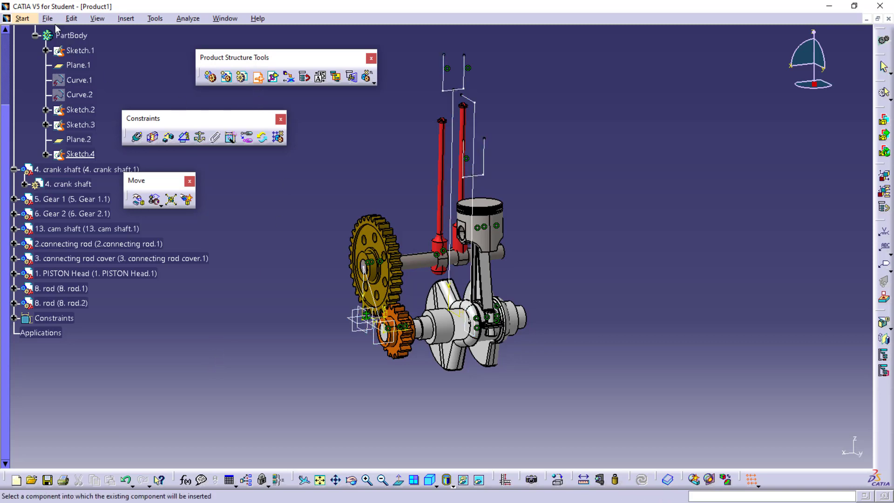
{"action": "scroll", "coordinate": [39, 47], "scroll_direction": "up", "scroll_amount": 3}
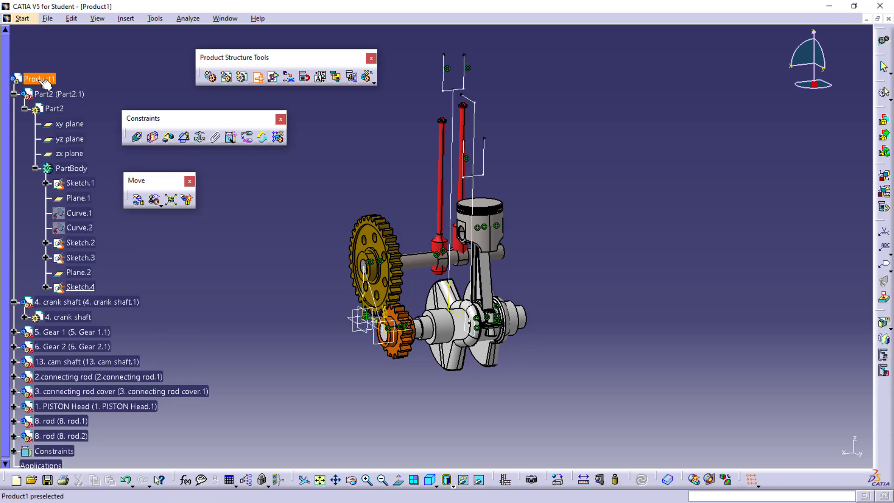
{"action": "left_click", "coordinate": [38, 79]}
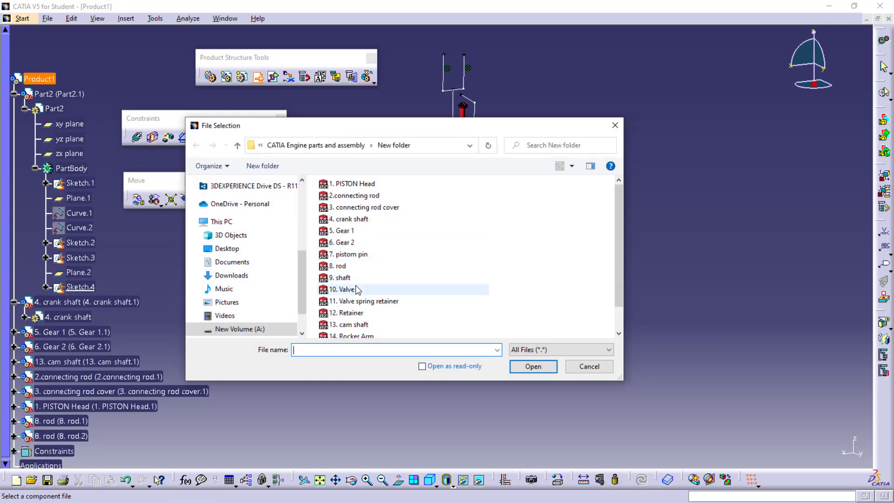
{"action": "scroll", "coordinate": [355, 293], "scroll_direction": "down", "scroll_amount": 1}
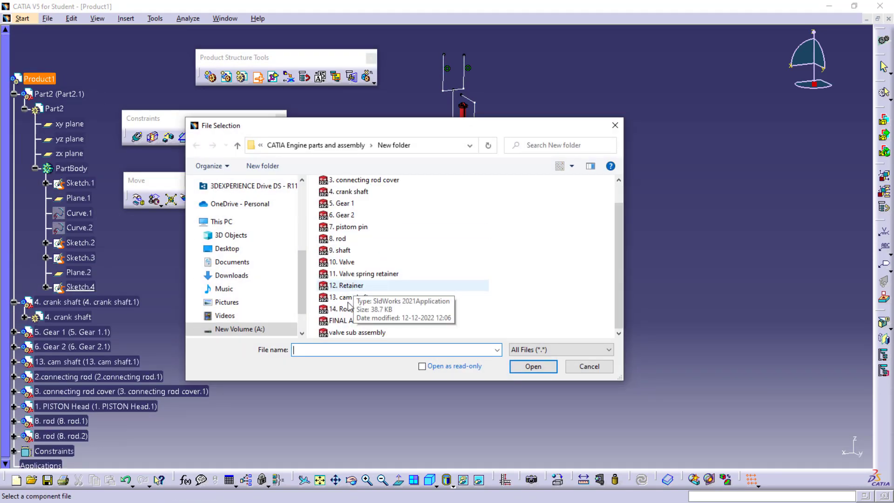
{"action": "left_click", "coordinate": [344, 335]}
{"action": "left_click", "coordinate": [529, 367]}
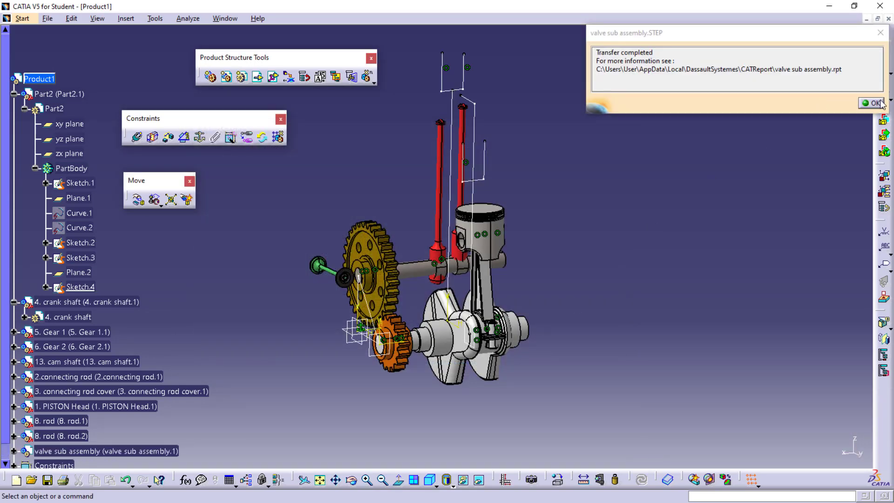
{"action": "left_click", "coordinate": [874, 103]}
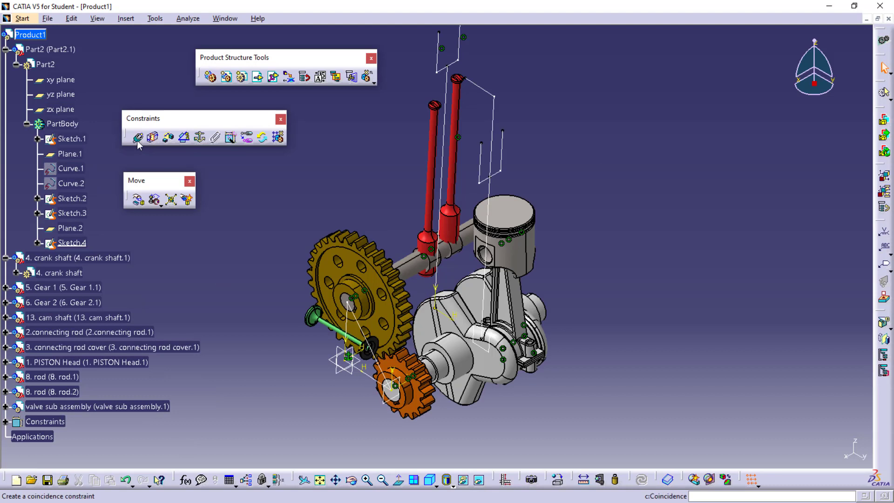
Step: Make the valve's axis coincident with the lower fork's upright farther from the large gear and update the assembly
{"action": "left_click", "coordinate": [137, 137]}
{"action": "left_click", "coordinate": [333, 328]}
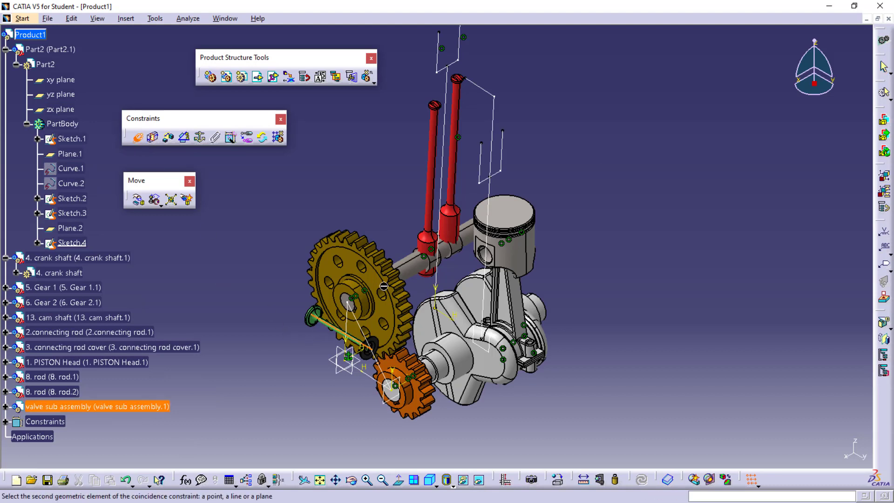
{"action": "left_click", "coordinate": [503, 140]}
{"action": "left_click", "coordinate": [642, 481]}
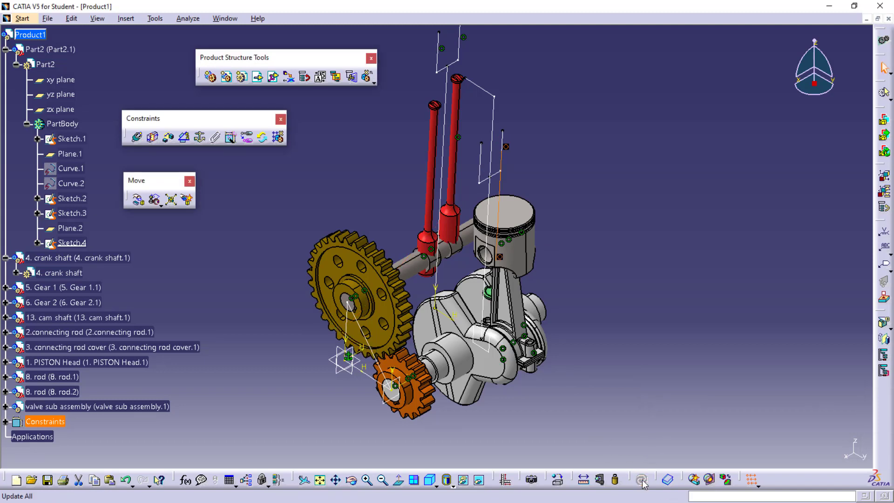
Step: Move the valve sub assembly up along the Z axis to sit above the piston at its fork upright
{"action": "left_click", "coordinate": [138, 199]}
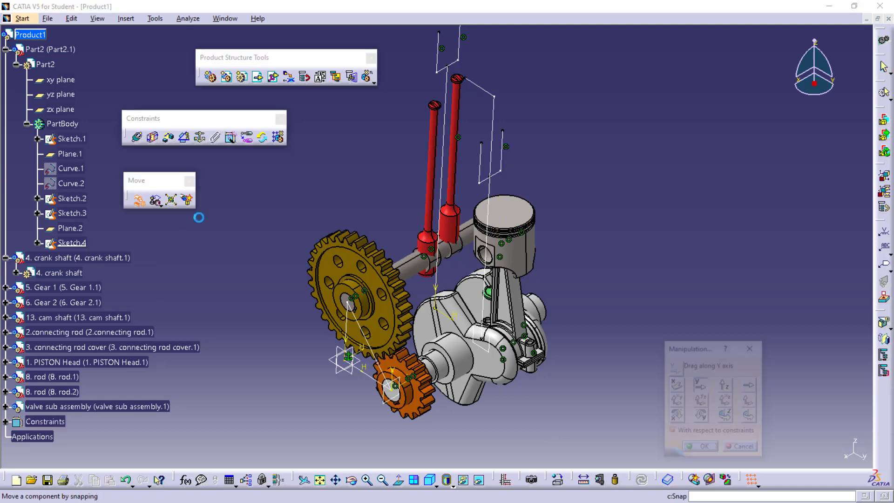
{"action": "left_click", "coordinate": [726, 389]}
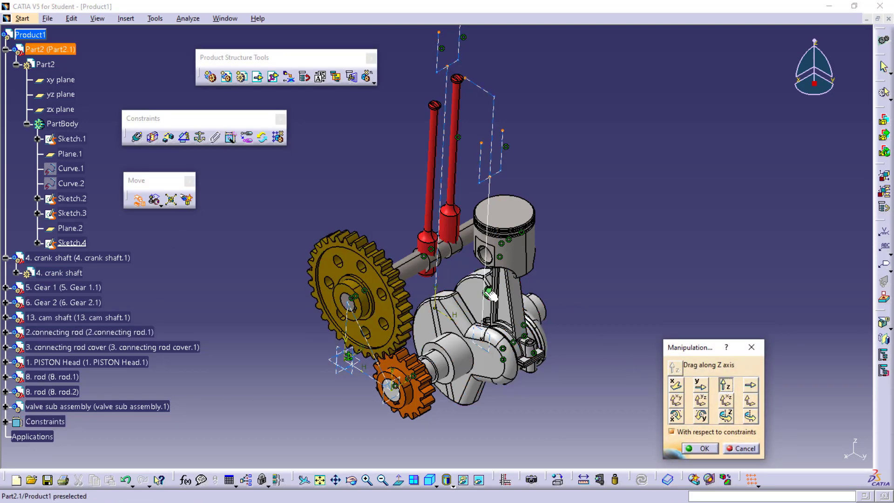
{"action": "left_click_drag", "start_coordinate": [493, 294], "coordinate": [501, 155]}
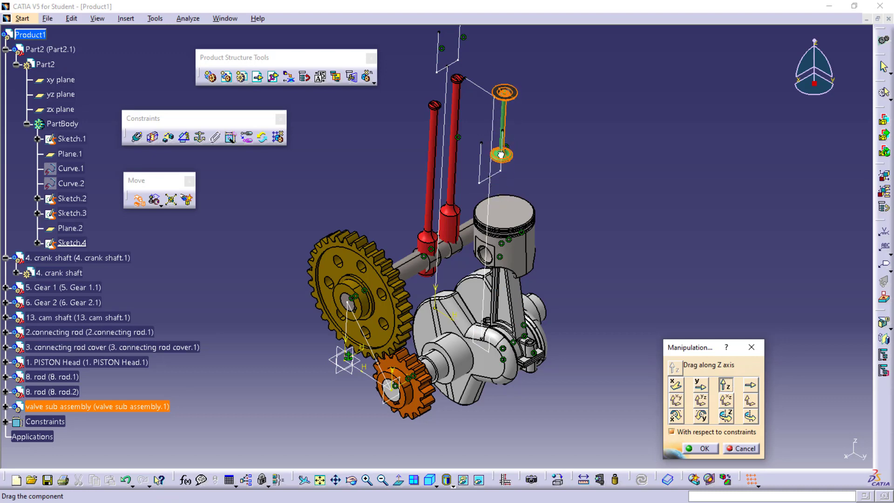
{"action": "left_click", "coordinate": [702, 448]}
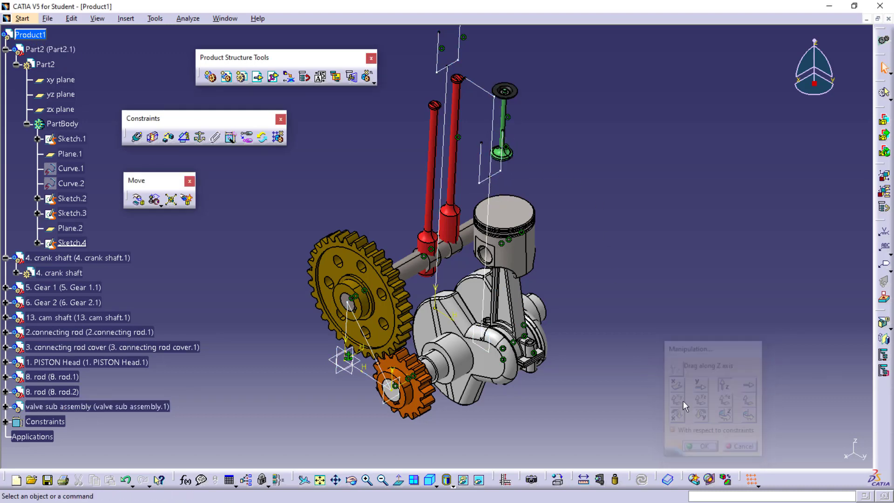
Step: Copy the valve sub assembly component and paste it into Product1
{"action": "right_click", "coordinate": [59, 410]}
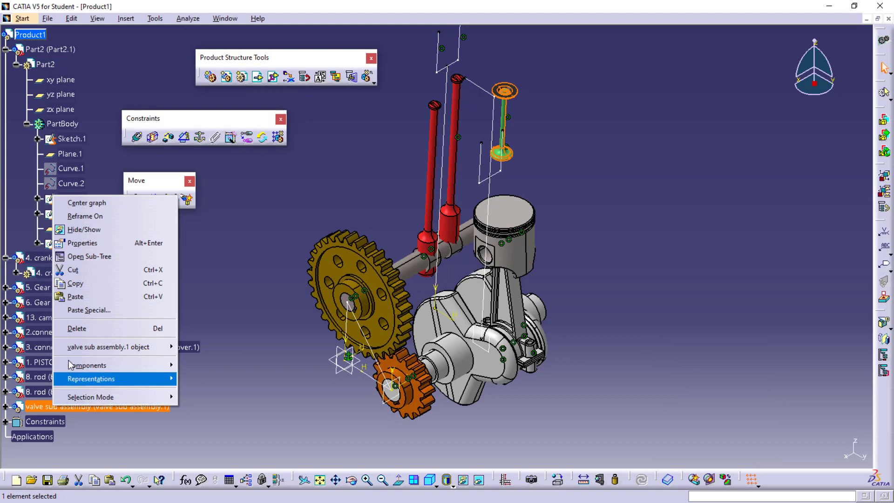
{"action": "left_click", "coordinate": [72, 284]}
{"action": "scroll", "coordinate": [54, 357], "scroll_direction": "up", "scroll_amount": 4}
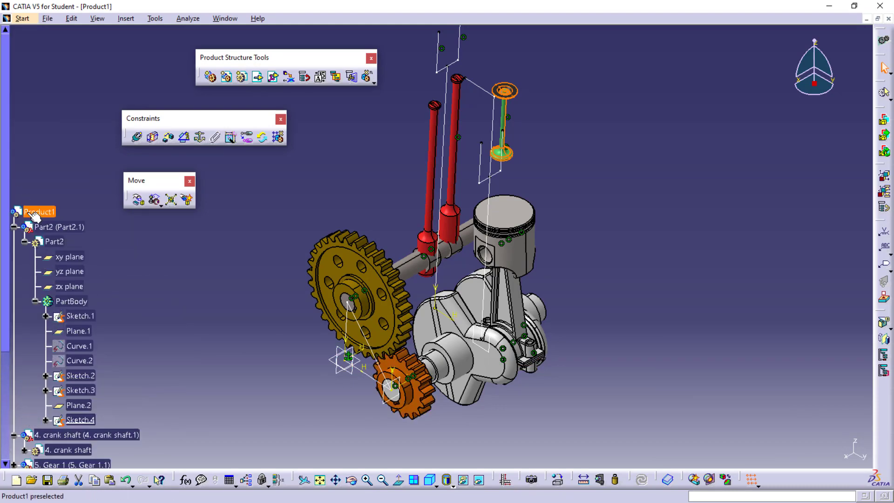
{"action": "right_click", "coordinate": [34, 215]}
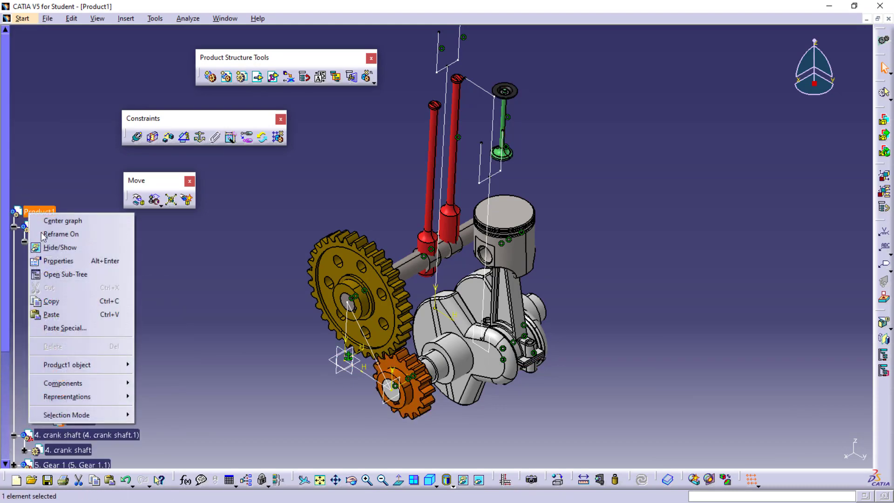
{"action": "left_click", "coordinate": [72, 315]}
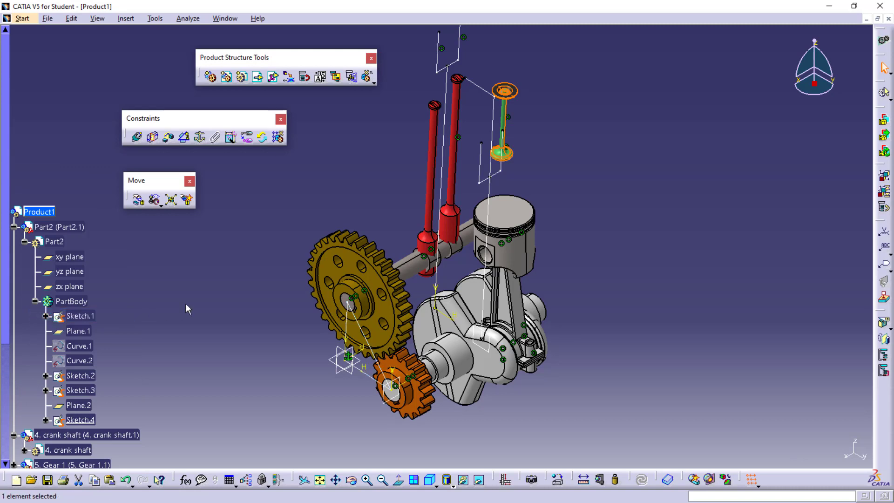
Step: Move the overlapping valve copy up along the Z axis until it clears the first valve
{"action": "left_click", "coordinate": [138, 199]}
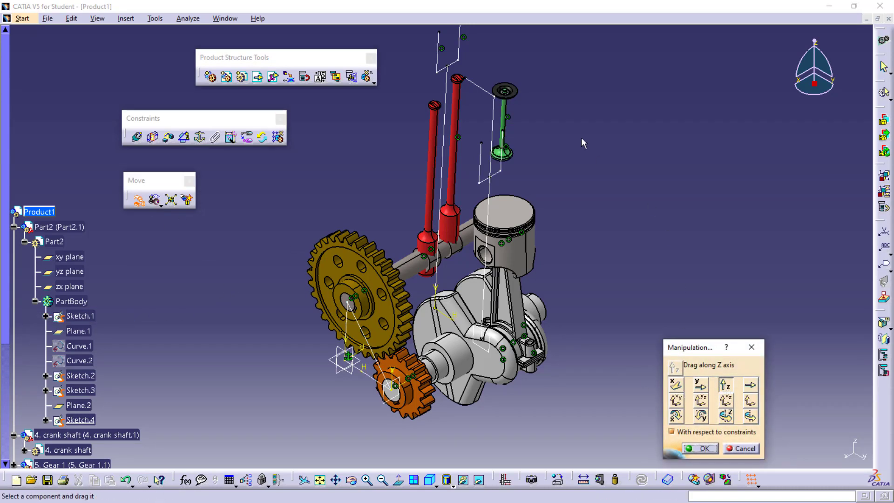
{"action": "left_click_drag", "start_coordinate": [511, 113], "coordinate": [497, 43]}
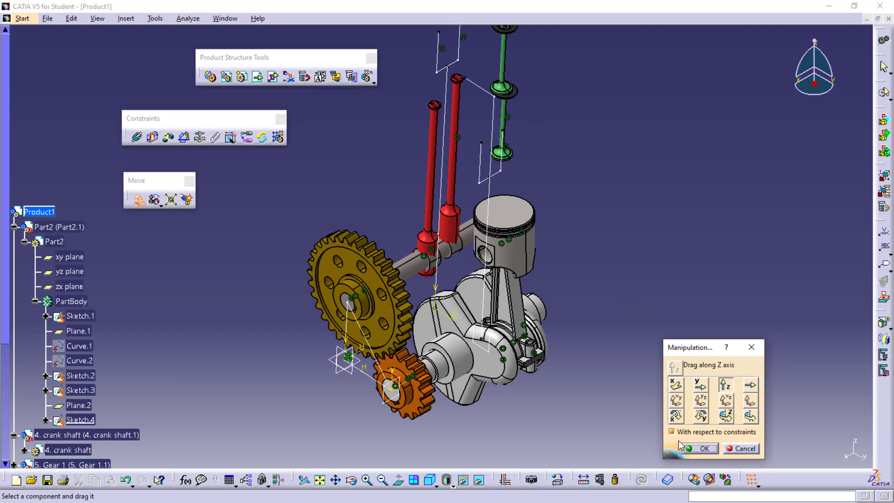
{"action": "left_click", "coordinate": [696, 448]}
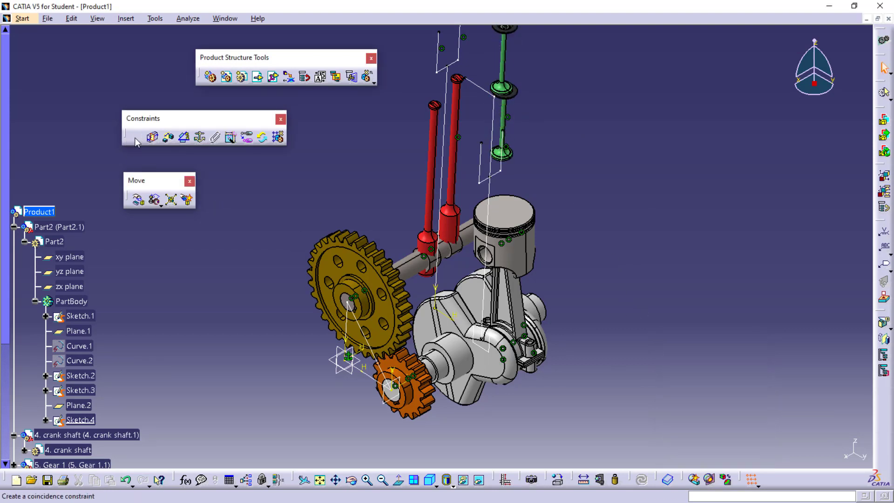
Step: Make the copied valve's axis coincident with the lower fork's upright nearer the large gear and update the assembly
{"action": "left_click", "coordinate": [136, 137]}
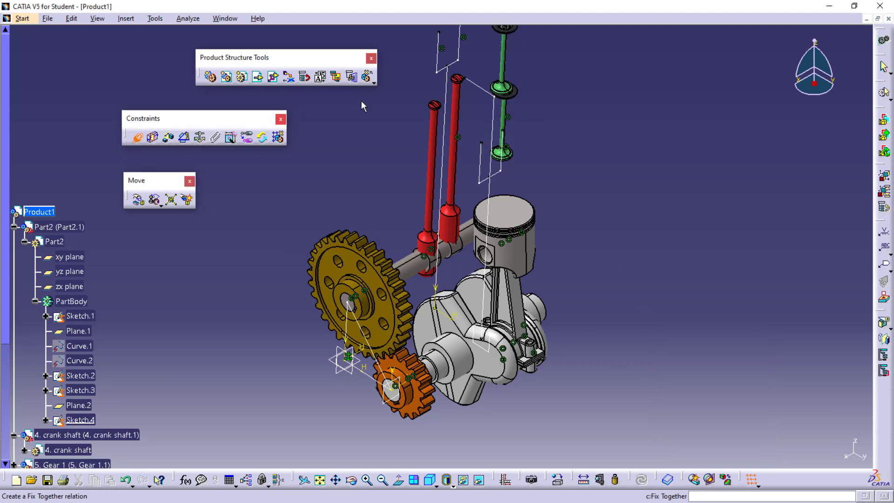
{"action": "left_click", "coordinate": [510, 77]}
{"action": "left_click", "coordinate": [482, 159]}
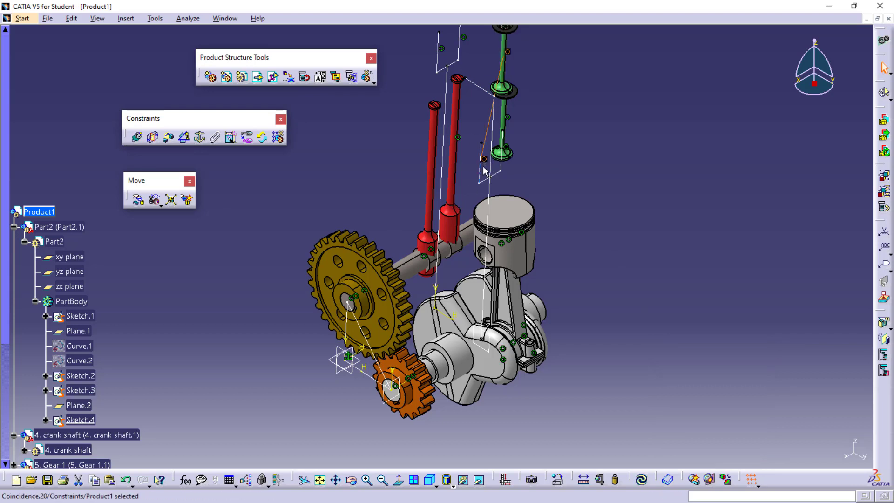
{"action": "left_click", "coordinate": [641, 479]}
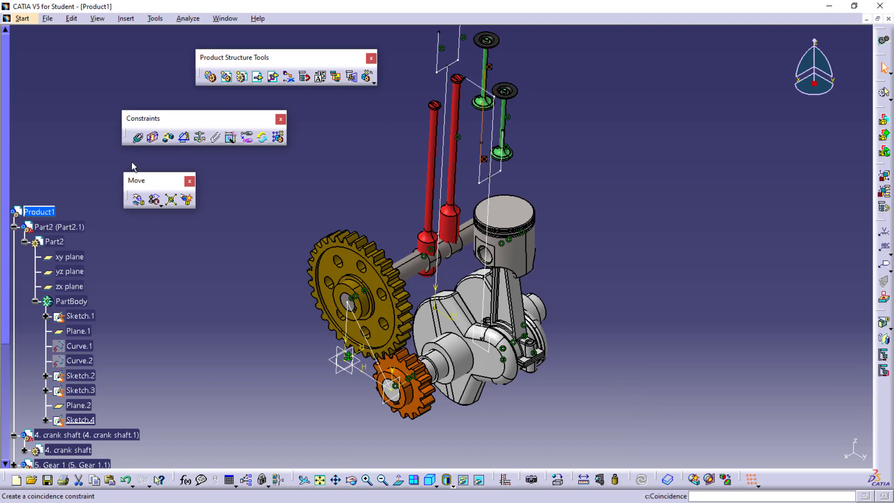
Step: Lower the copied valve along the Z axis until it stands beside the first valve above the piston
{"action": "left_click", "coordinate": [137, 199]}
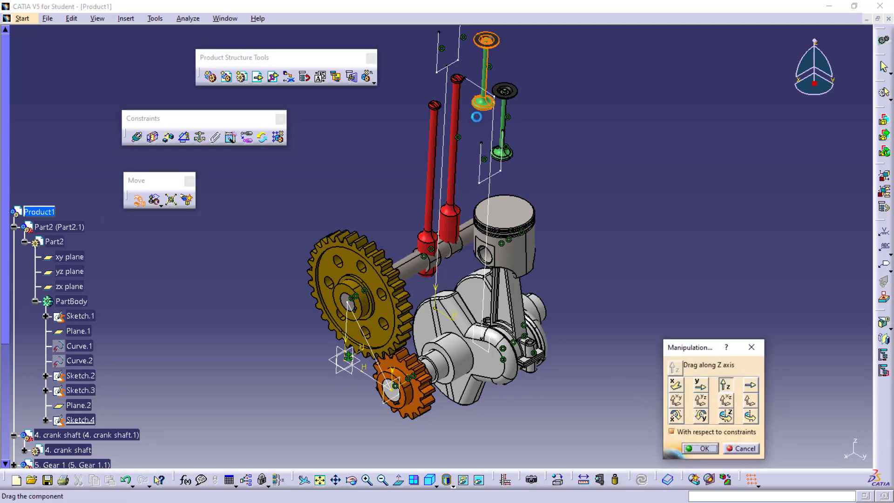
{"action": "left_click_drag", "start_coordinate": [476, 117], "coordinate": [472, 134]}
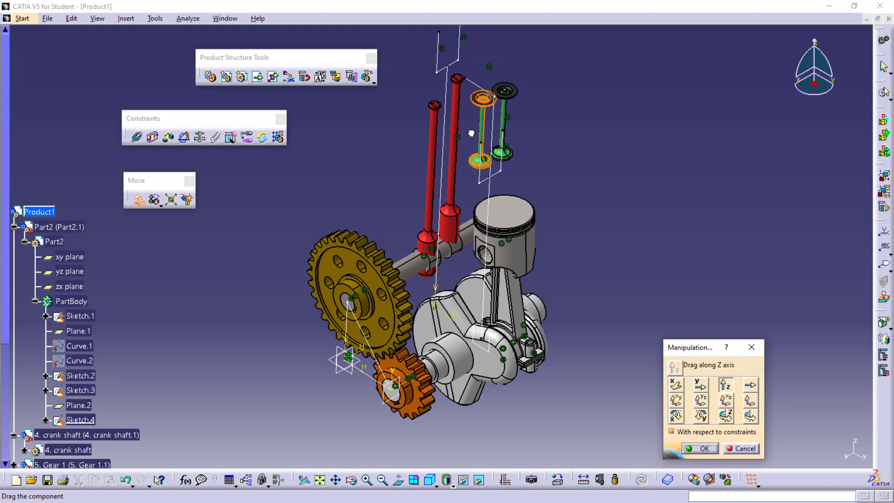
{"action": "left_click", "coordinate": [701, 448]}
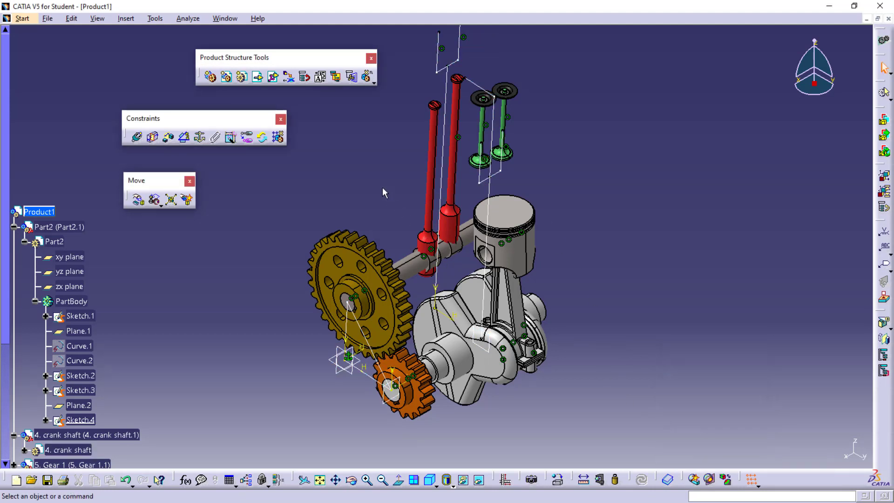
Step: Insert the existing component 9. shaft into Product1 and dismiss the transfer report
{"action": "left_click", "coordinate": [258, 77]}
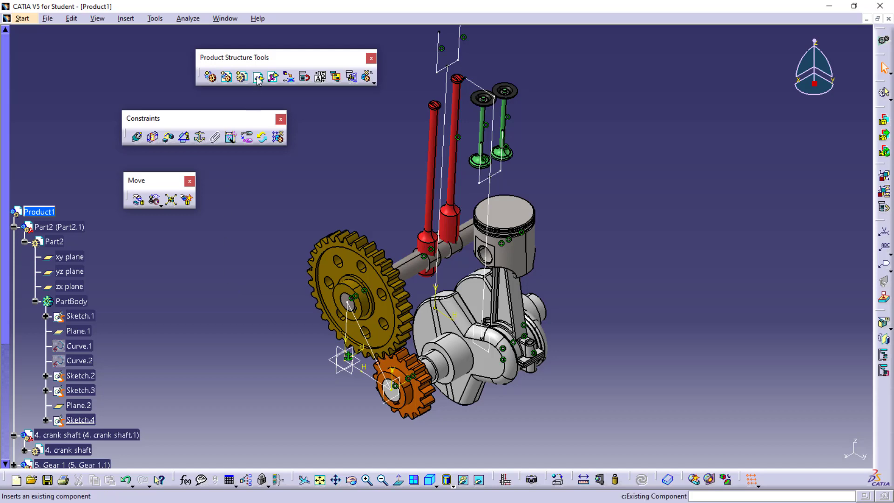
{"action": "left_click", "coordinate": [45, 211]}
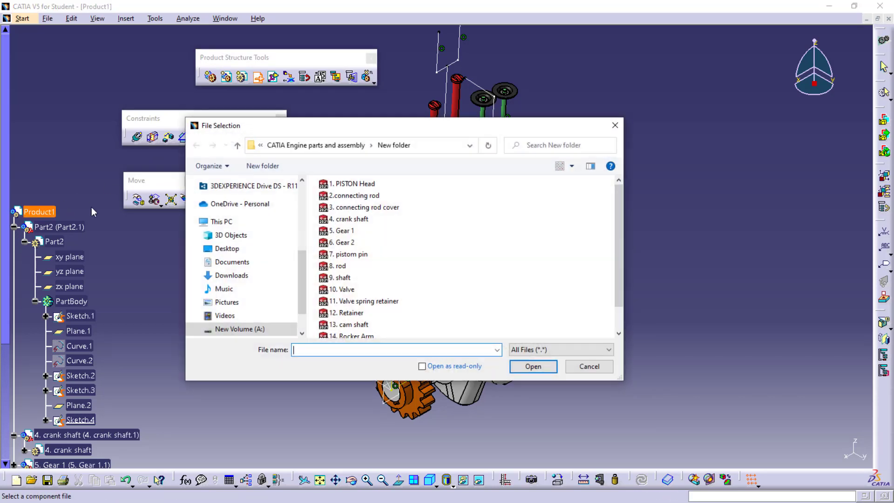
{"action": "left_click", "coordinate": [347, 278]}
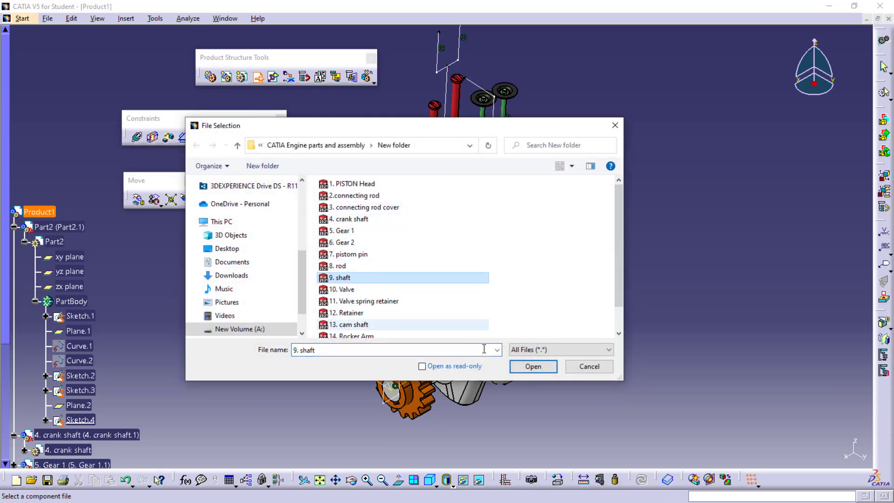
{"action": "left_click", "coordinate": [526, 367]}
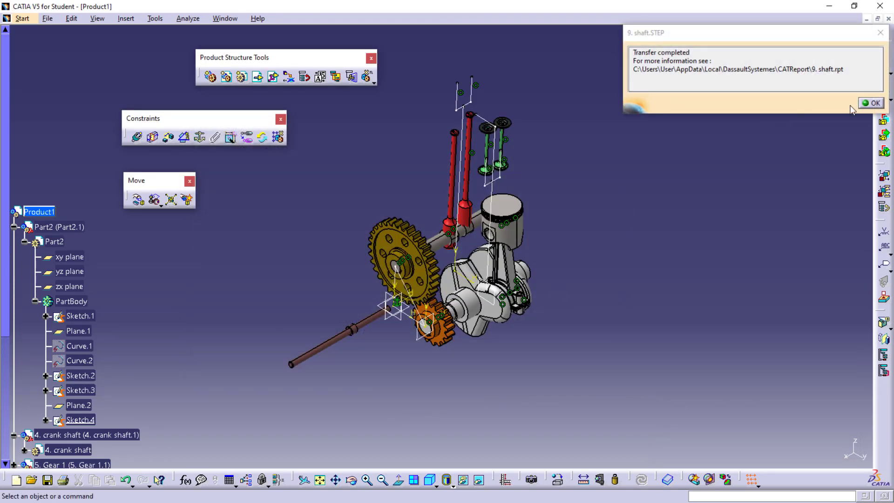
{"action": "left_click", "coordinate": [871, 103]}
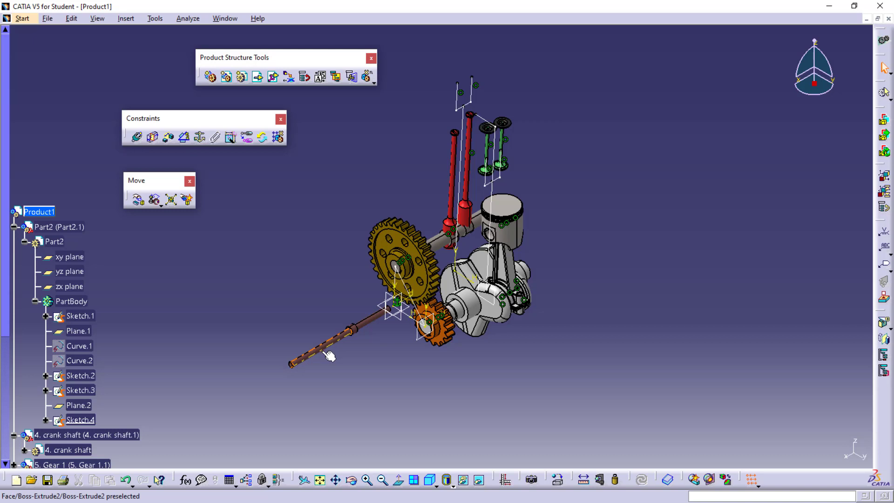
Step: Make the shaft's axis coincident with the free end of Sketch.4's upper line near the taller red rod and update the assembly
{"action": "left_click", "coordinate": [137, 137]}
{"action": "left_click", "coordinate": [333, 346]}
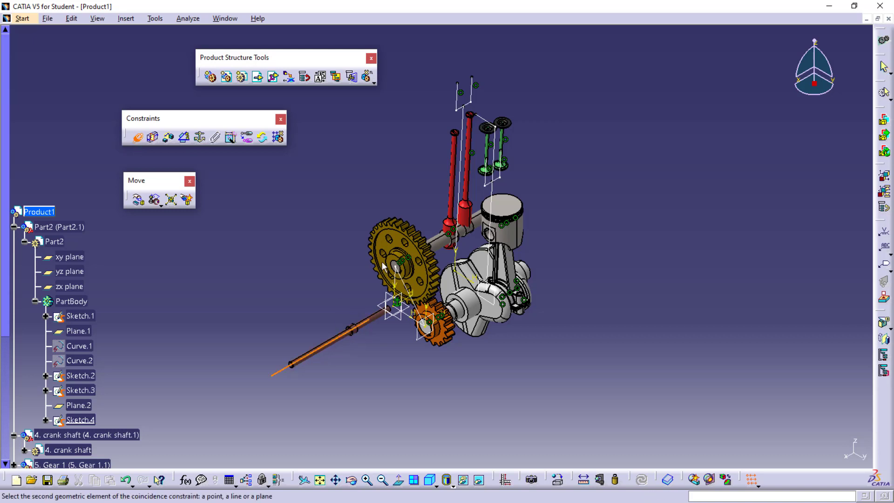
{"action": "left_click", "coordinate": [482, 118]}
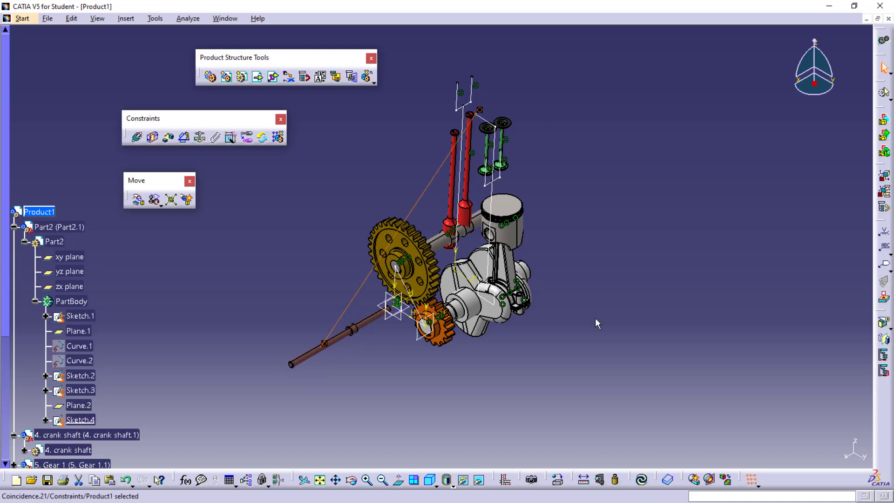
{"action": "left_click", "coordinate": [641, 478]}
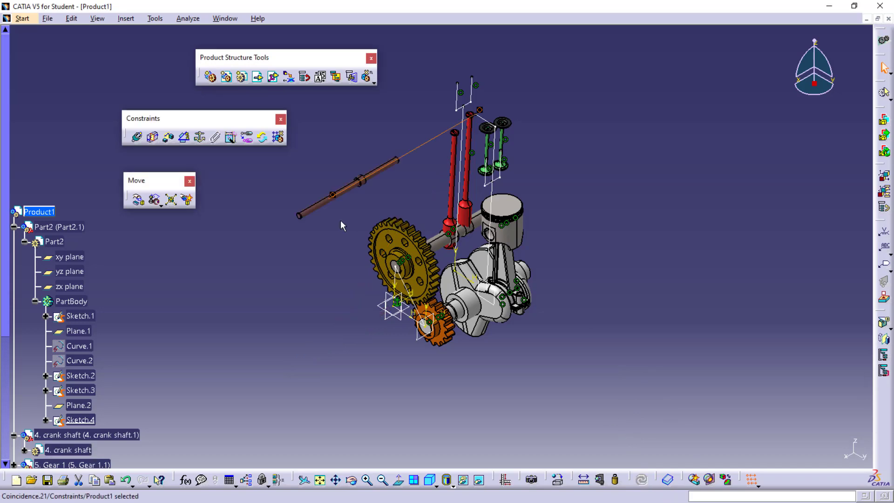
Step: Make the side face of the shaft's collar coincident with Sketch.4's upper line and update the assembly
{"action": "middle_click_drag", "start_coordinate": [387, 198], "coordinate": [433, 189]}
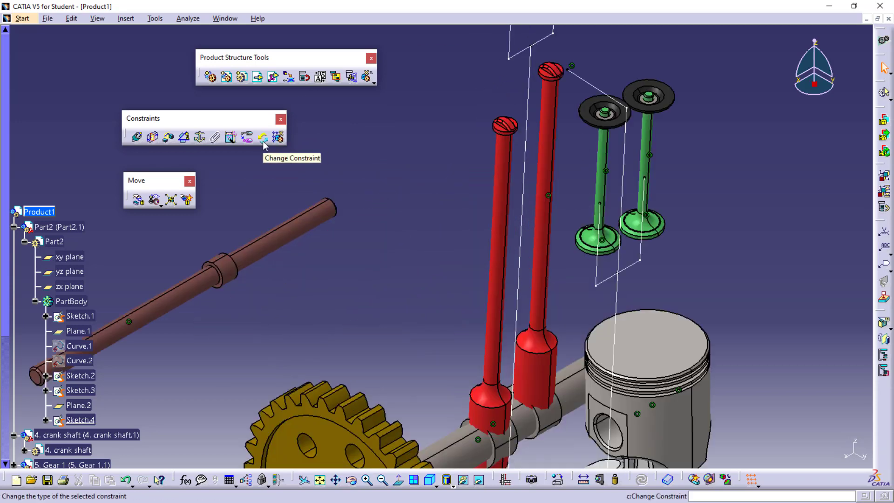
{"action": "left_click", "coordinate": [140, 139]}
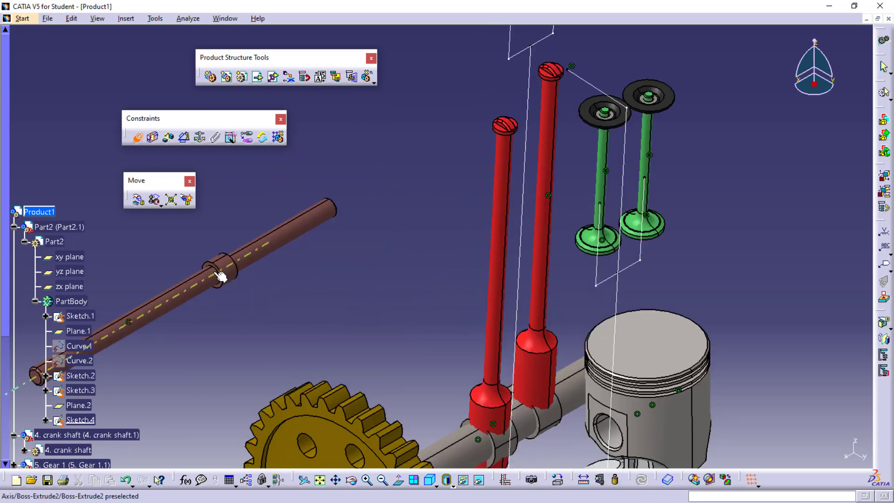
{"action": "middle_click_drag", "start_coordinate": [221, 277], "coordinate": [290, 328]}
{"action": "left_click", "coordinate": [294, 322]}
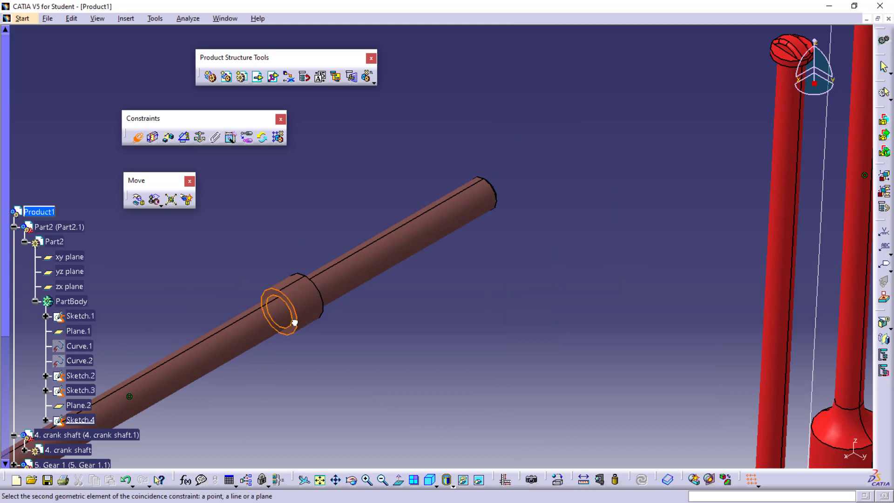
{"action": "middle_click_drag", "start_coordinate": [348, 330], "coordinate": [349, 393]}
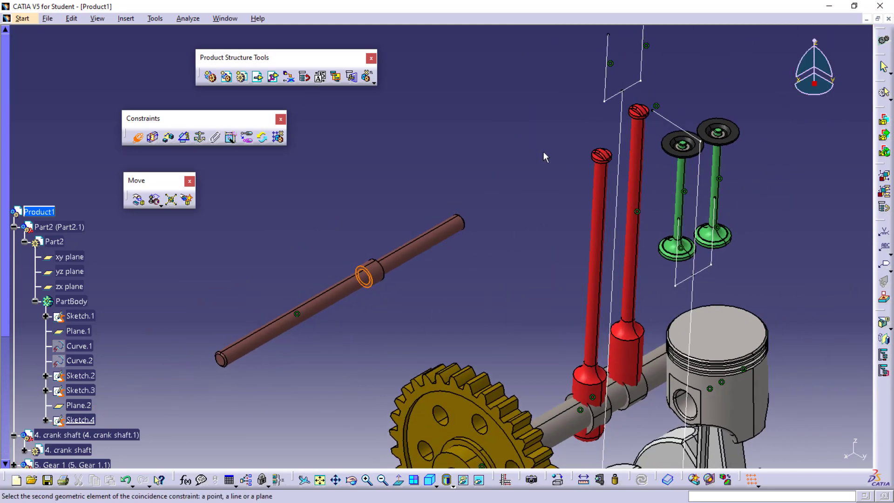
{"action": "middle_click_drag", "start_coordinate": [543, 151], "coordinate": [505, 237]}
{"action": "middle_click_drag", "start_coordinate": [437, 247], "coordinate": [436, 217]}
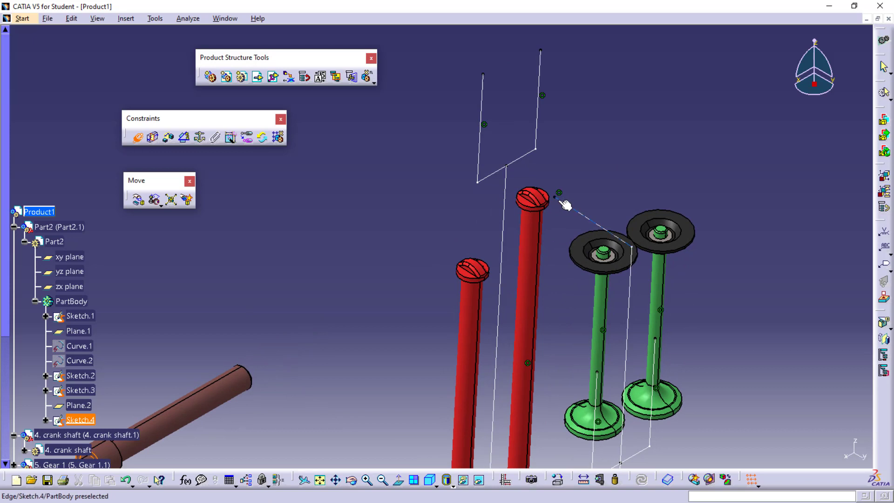
{"action": "left_click", "coordinate": [567, 207]}
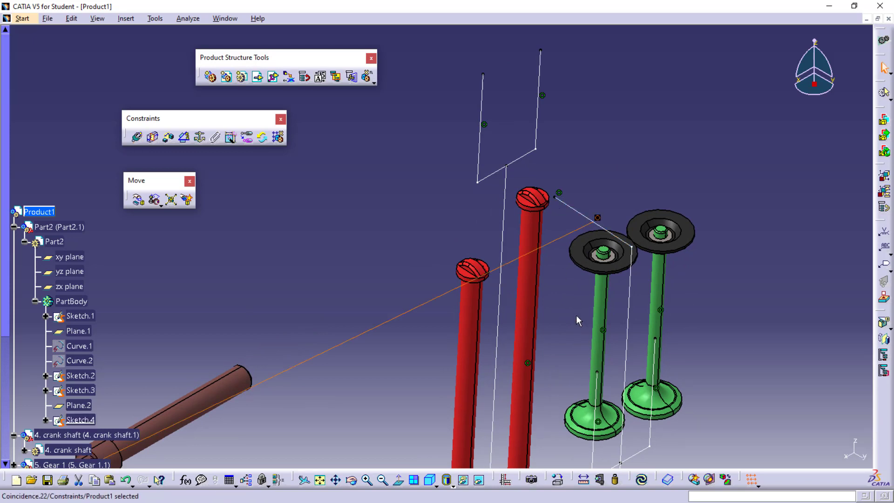
{"action": "left_click", "coordinate": [643, 480]}
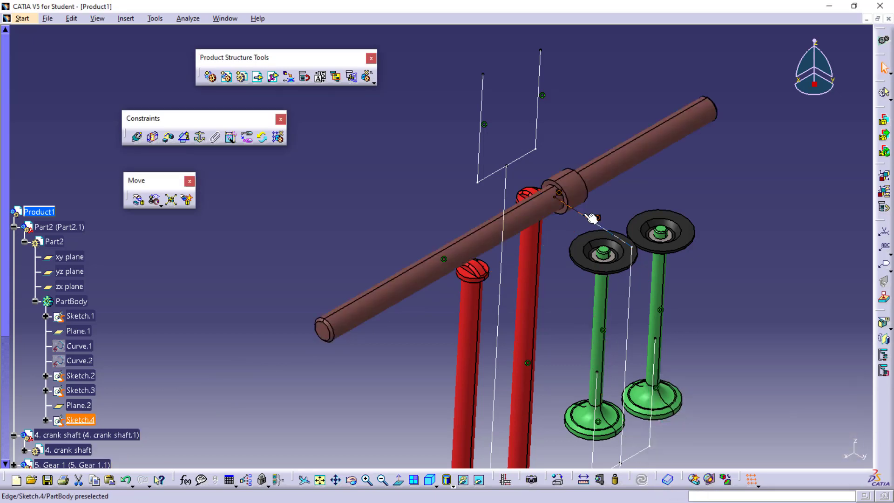
Step: Change the collar's coincidence with Sketch.4 to an offset constraint, set it to -5 mm, and update the assembly
{"action": "left_click", "coordinate": [263, 137]}
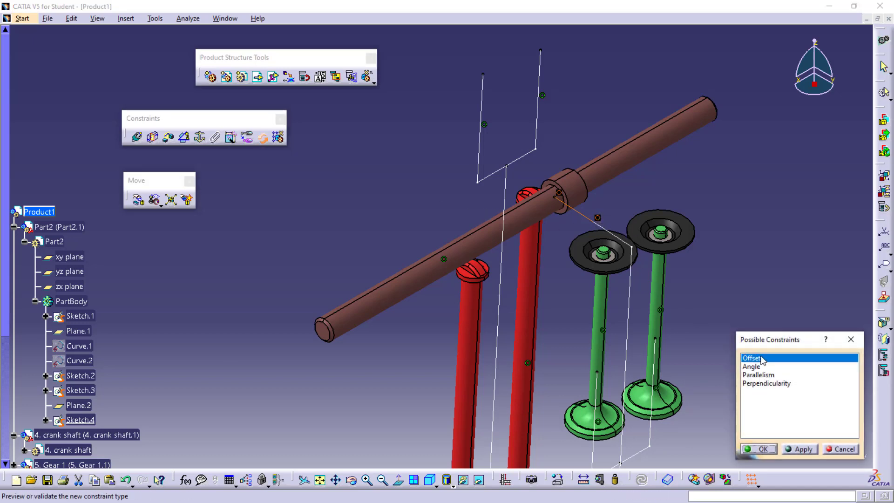
{"action": "key", "text": "Return"}
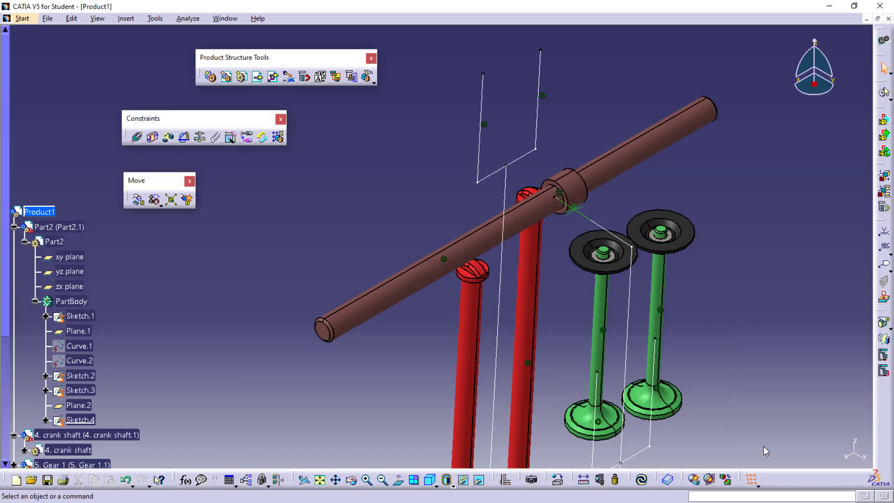
{"action": "double_click", "coordinate": [581, 212]}
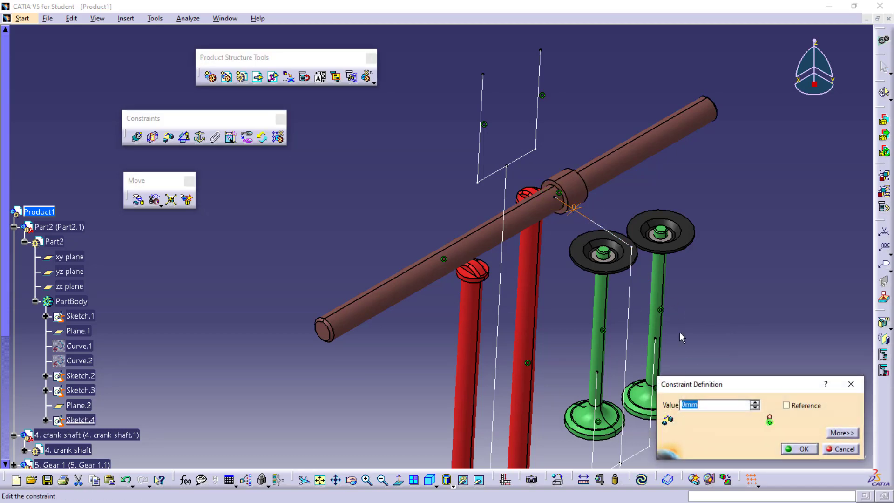
{"action": "type", "text": "-5"}
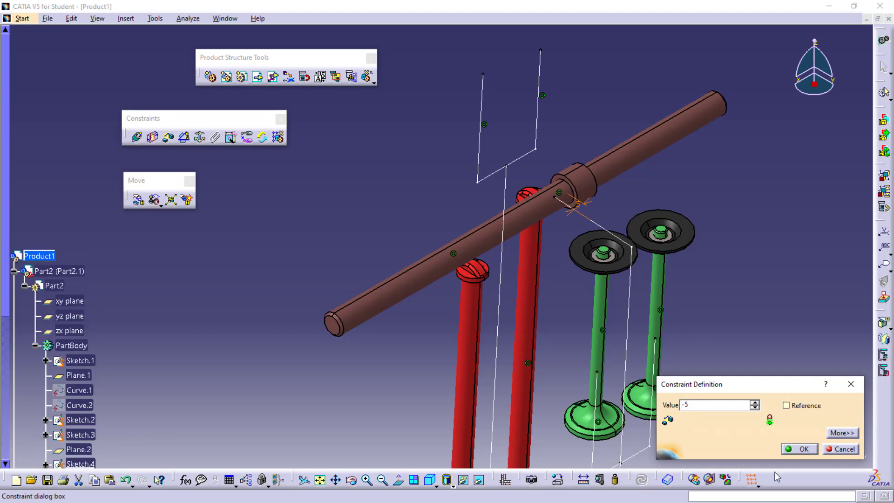
{"action": "left_click", "coordinate": [793, 450]}
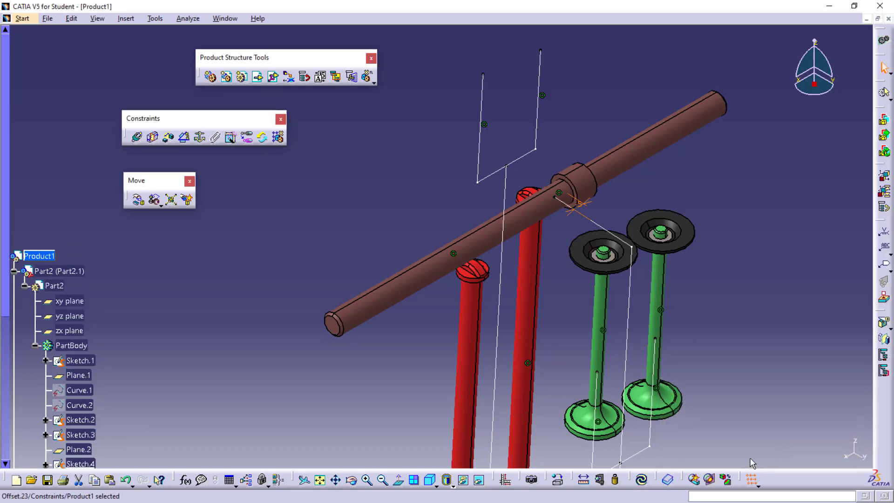
{"action": "left_click", "coordinate": [642, 481]}
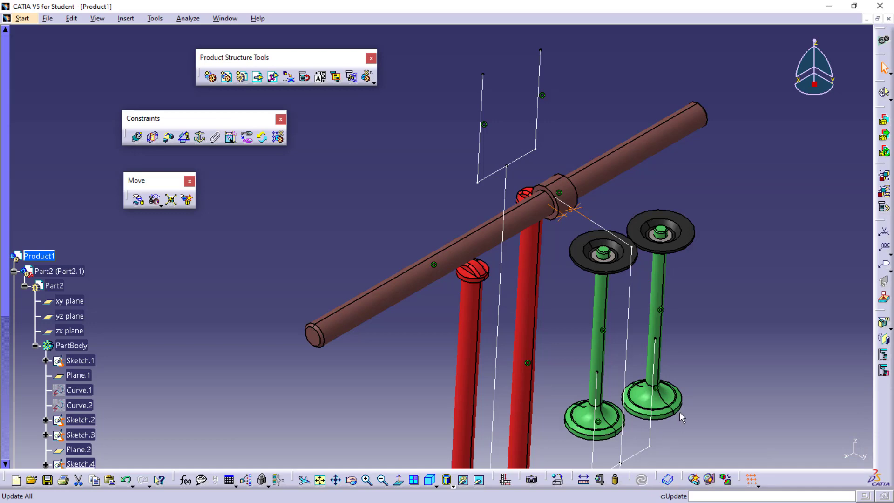
Step: Hide the skeleton sketches Sketch.2, Sketch.4 and Sketch.3 around the rods and valves
{"action": "middle_click_drag", "start_coordinate": [559, 273], "coordinate": [359, 325]}
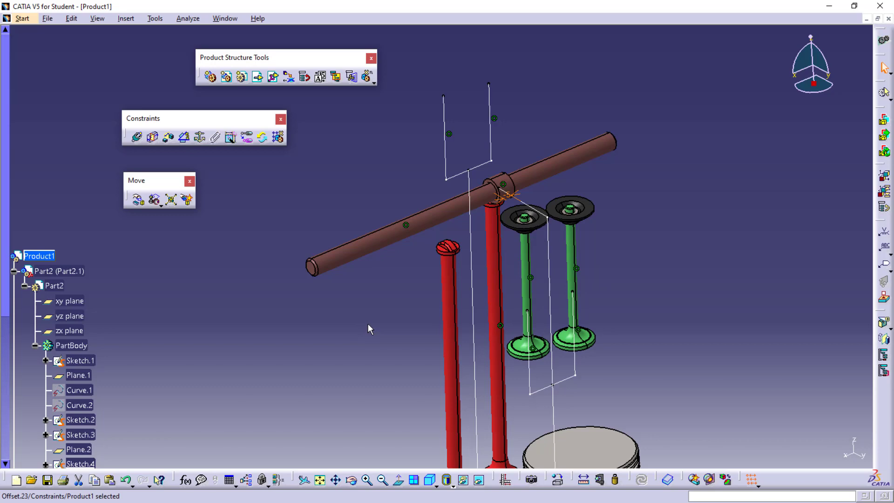
{"action": "middle_click_drag", "start_coordinate": [195, 292], "coordinate": [265, 296]}
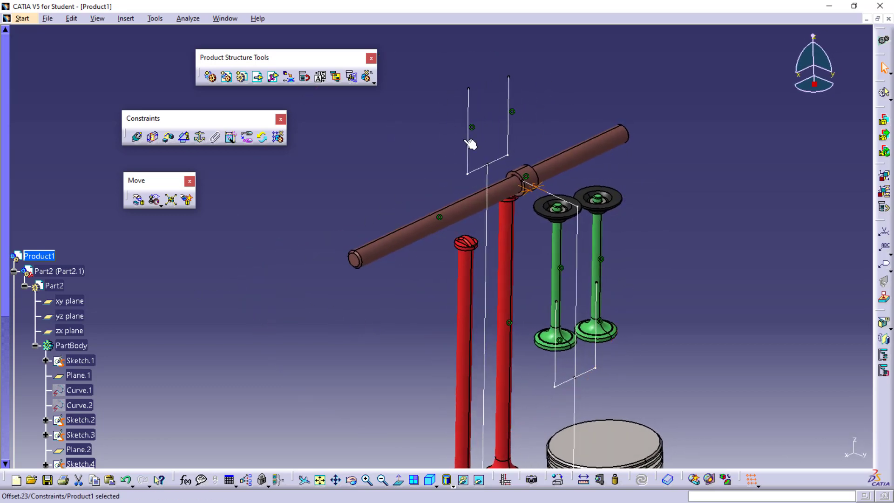
{"action": "right_click", "coordinate": [469, 142]}
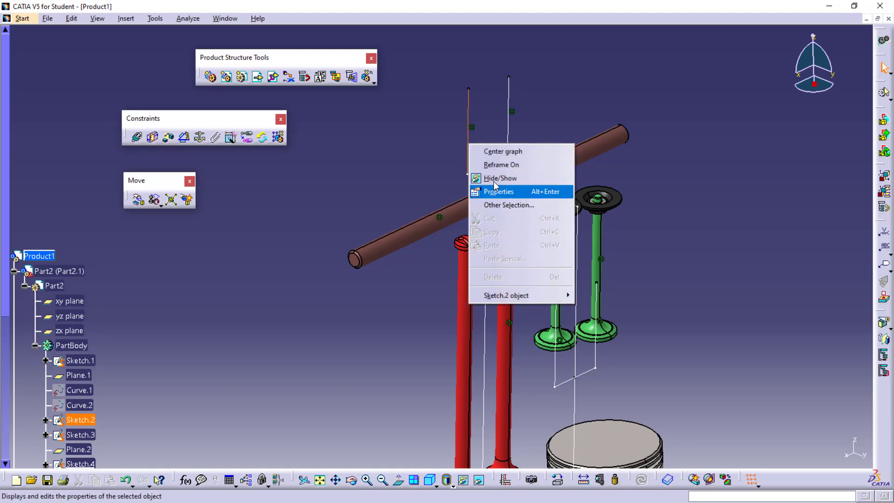
{"action": "left_click", "coordinate": [496, 178]}
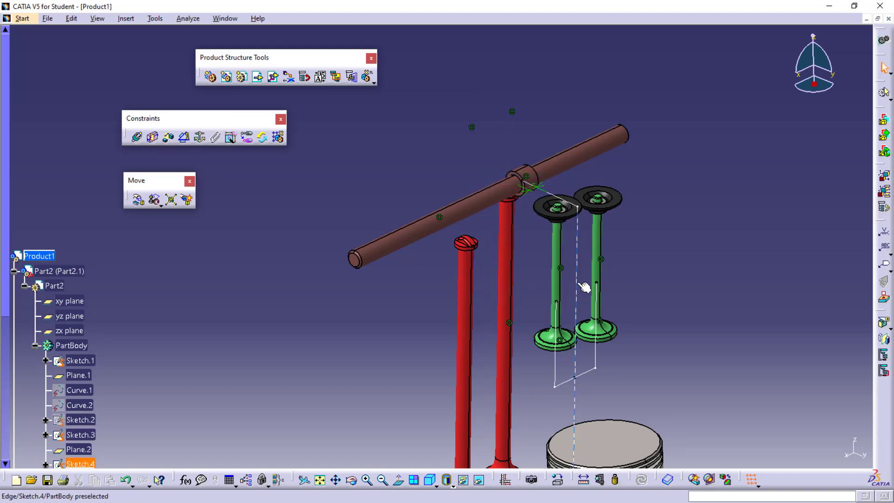
{"action": "right_click", "coordinate": [578, 283]}
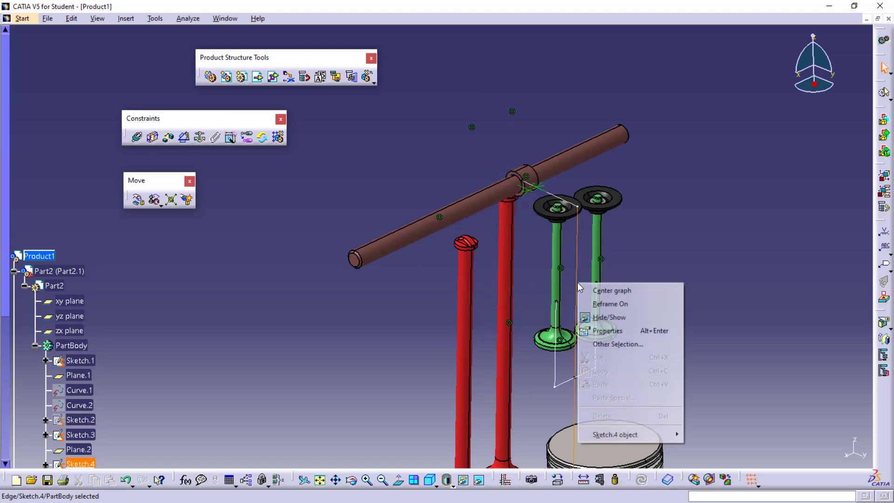
{"action": "left_click", "coordinate": [598, 321]}
{"action": "right_click", "coordinate": [588, 379]}
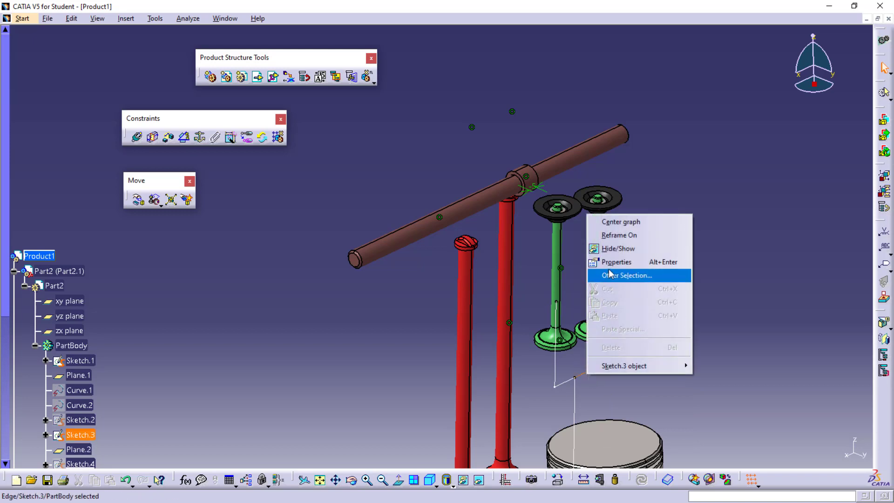
{"action": "left_click", "coordinate": [614, 251]}
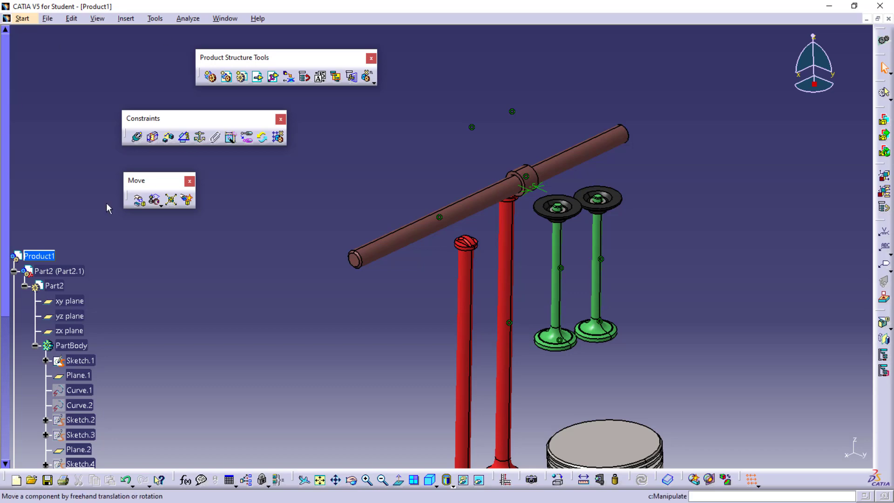
Step: Insert the existing component 14. Rocker Arm into Product1 and dismiss the transfer report
{"action": "left_click", "coordinate": [253, 80]}
{"action": "left_click", "coordinate": [39, 255]}
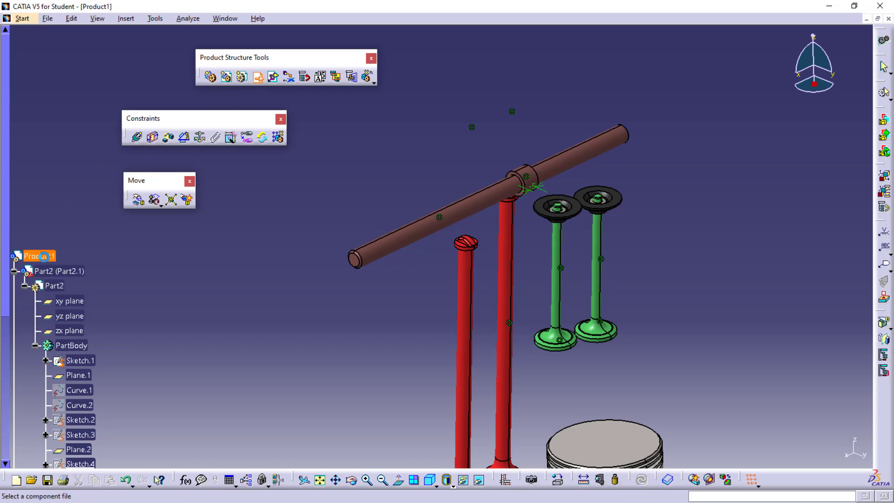
{"action": "scroll", "coordinate": [361, 280], "scroll_direction": "down", "scroll_amount": 1}
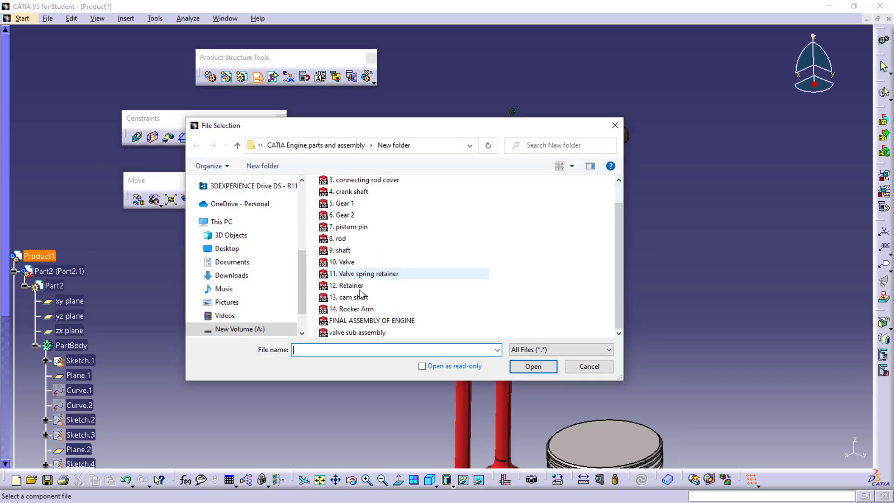
{"action": "left_click", "coordinate": [350, 310]}
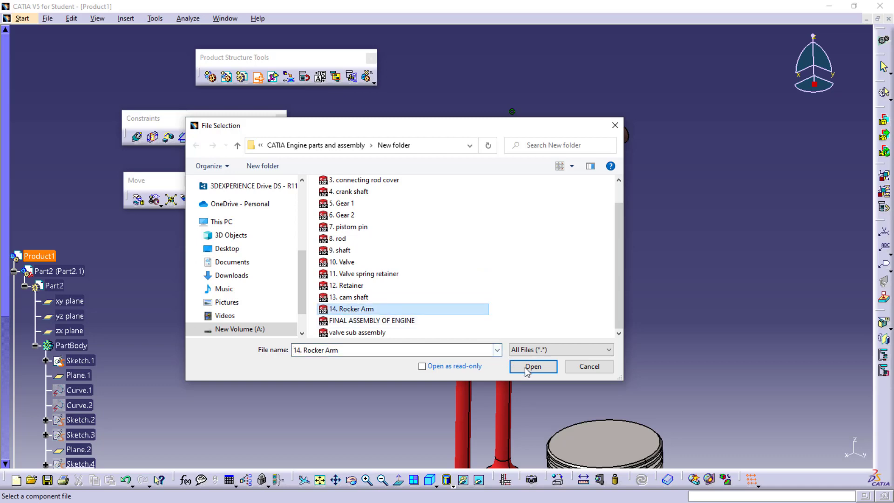
{"action": "left_click", "coordinate": [530, 367]}
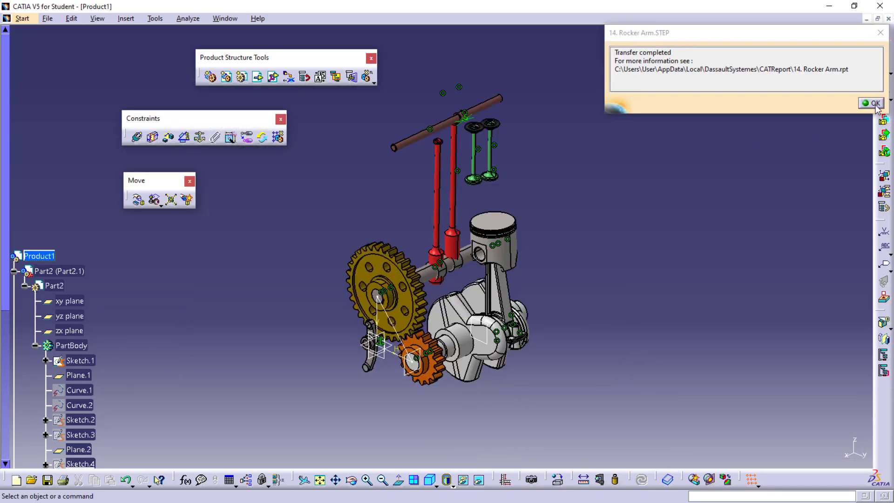
{"action": "left_click", "coordinate": [873, 103]}
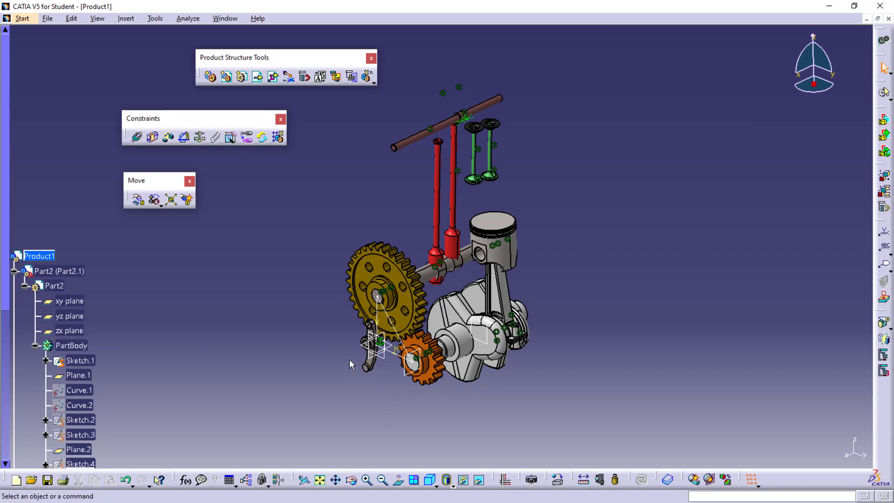
Step: Make the rocker arm's bore axis coincident with the axis of the rocker shaft and update the assembly
{"action": "left_click", "coordinate": [137, 136]}
{"action": "scroll", "coordinate": [380, 351], "scroll_direction": "down", "scroll_amount": 5}
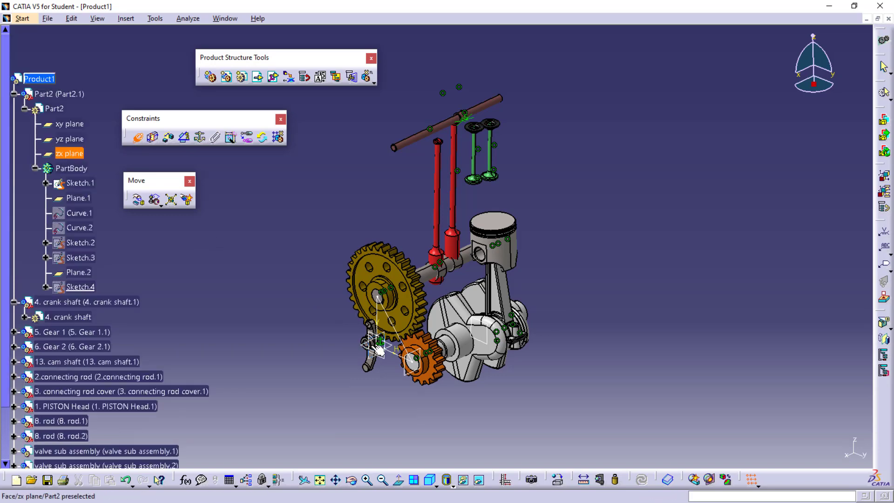
{"action": "scroll", "coordinate": [380, 350], "scroll_direction": "up", "scroll_amount": 4}
{"action": "middle_click_drag", "start_coordinate": [374, 349], "coordinate": [293, 450]}
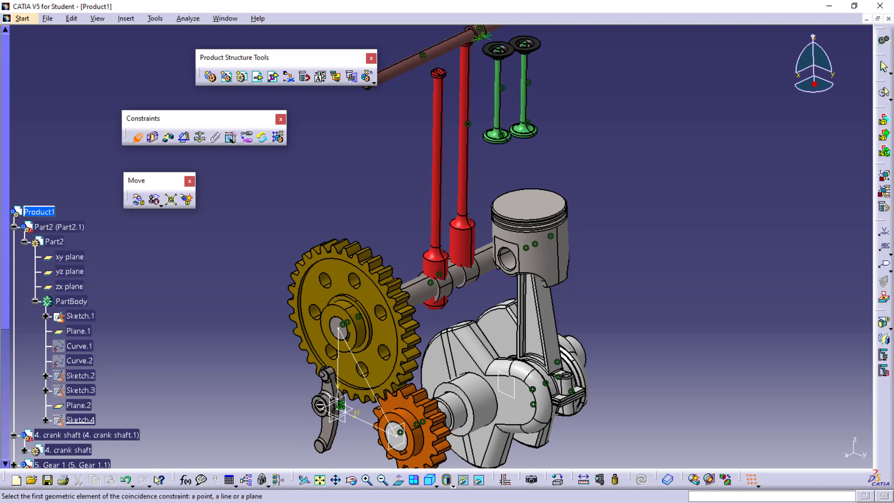
{"action": "middle_click_drag", "start_coordinate": [320, 405], "coordinate": [313, 371], "text": "ctrl"}
{"action": "middle_click_drag", "start_coordinate": [382, 283], "coordinate": [492, 150]}
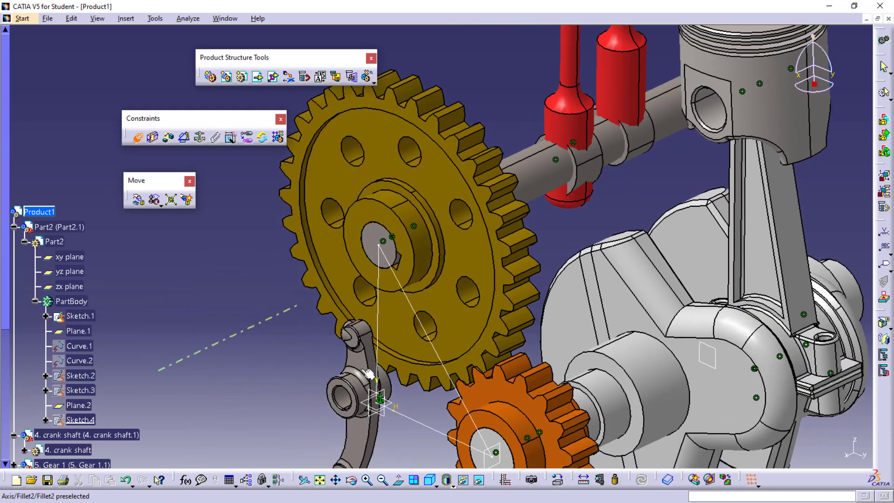
{"action": "middle_click_drag", "start_coordinate": [341, 400], "coordinate": [326, 470]}
{"action": "left_click", "coordinate": [462, 66]}
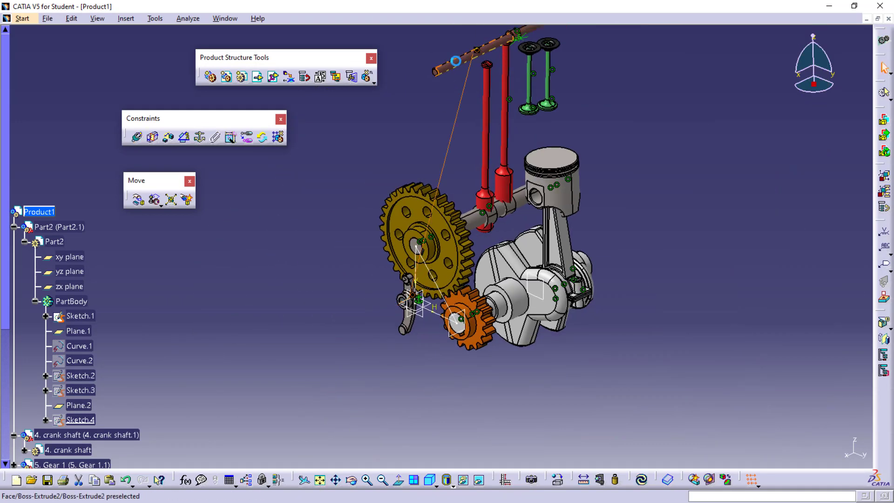
{"action": "left_click", "coordinate": [638, 479]}
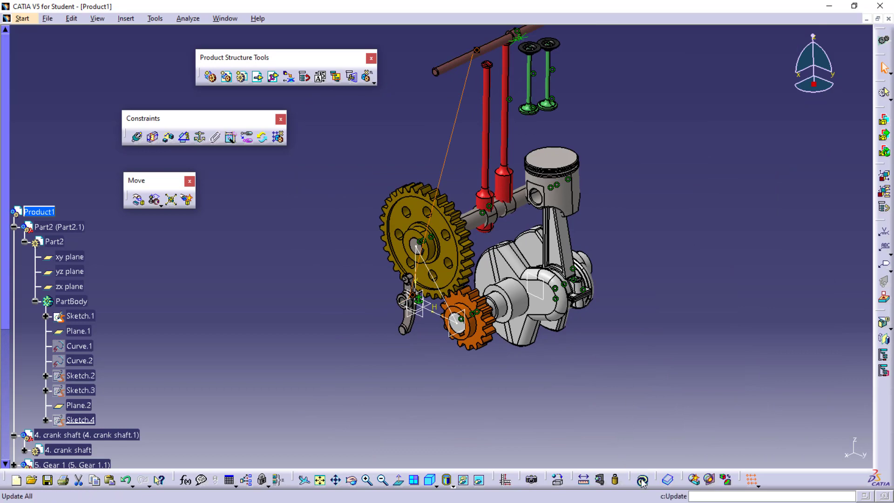
Step: Make the rocker arm hub's end face coincident with the shaft collar's side face, orientation Opposite, and update the assembly
{"action": "middle_click_drag", "start_coordinate": [462, 135], "coordinate": [455, 239]}
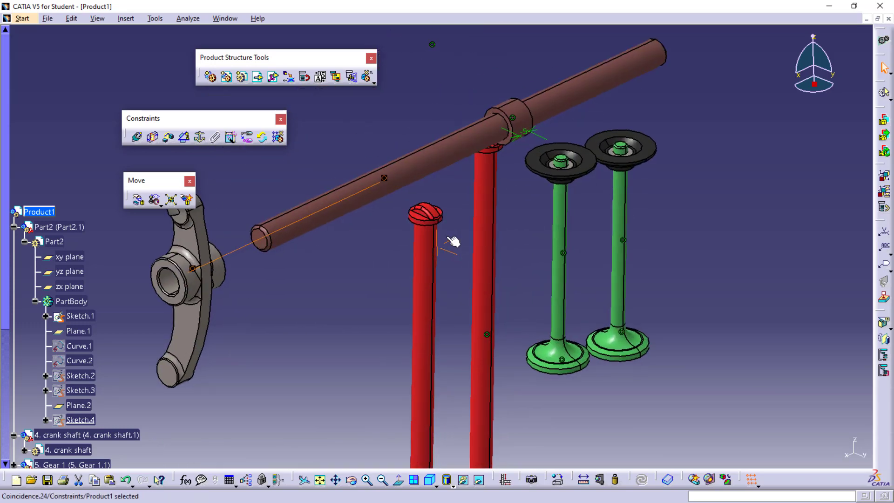
{"action": "left_click", "coordinate": [138, 140]}
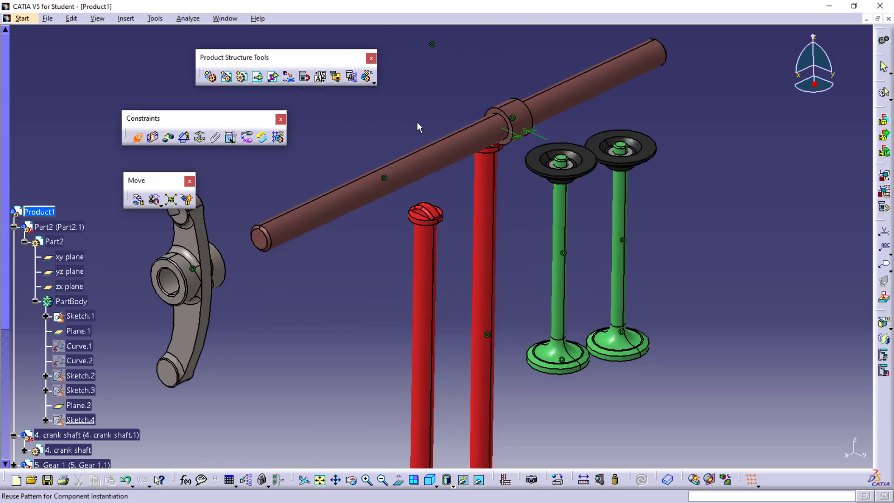
{"action": "middle_click_drag", "start_coordinate": [504, 115], "coordinate": [543, 81]}
{"action": "left_click", "coordinate": [545, 78]}
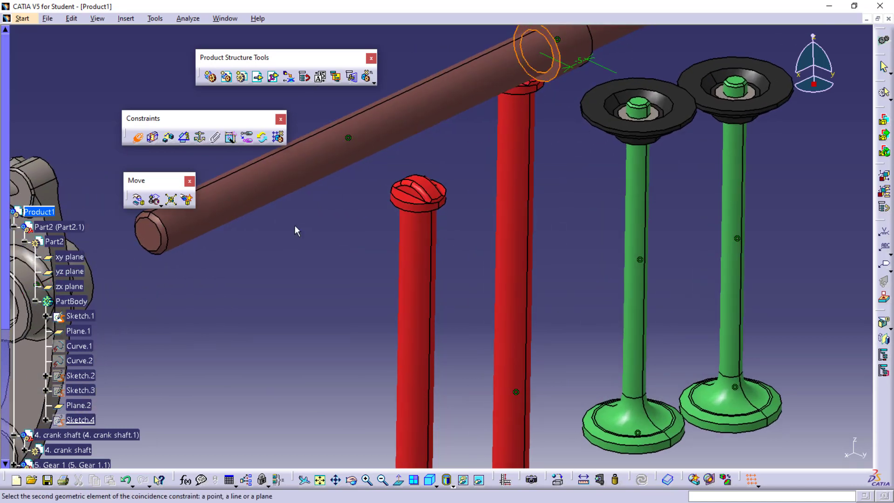
{"action": "middle_click_drag", "start_coordinate": [295, 229], "coordinate": [326, 233]}
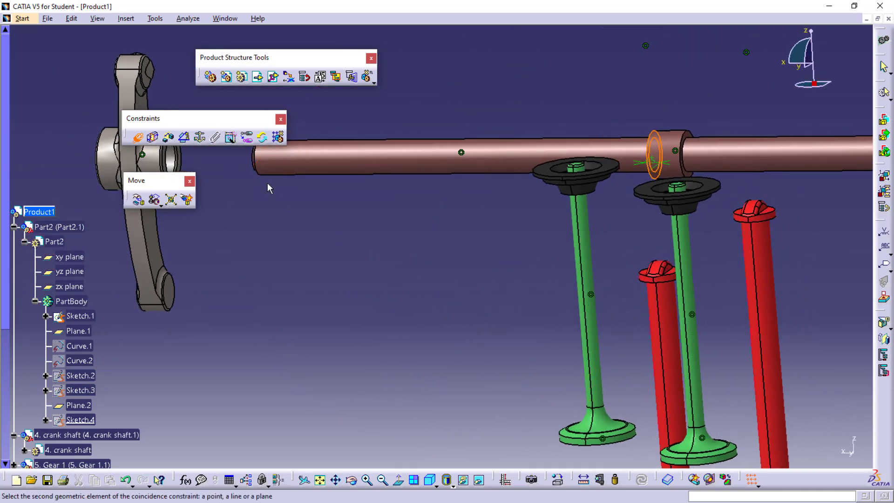
{"action": "left_click", "coordinate": [163, 162]}
{"action": "middle_click_drag", "start_coordinate": [168, 163], "coordinate": [165, 140], "text": "ctrl"}
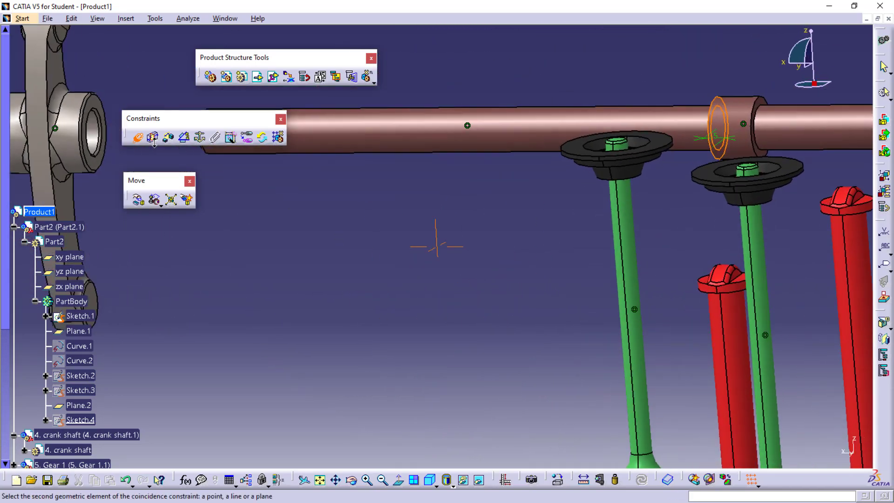
{"action": "left_click", "coordinate": [96, 163]}
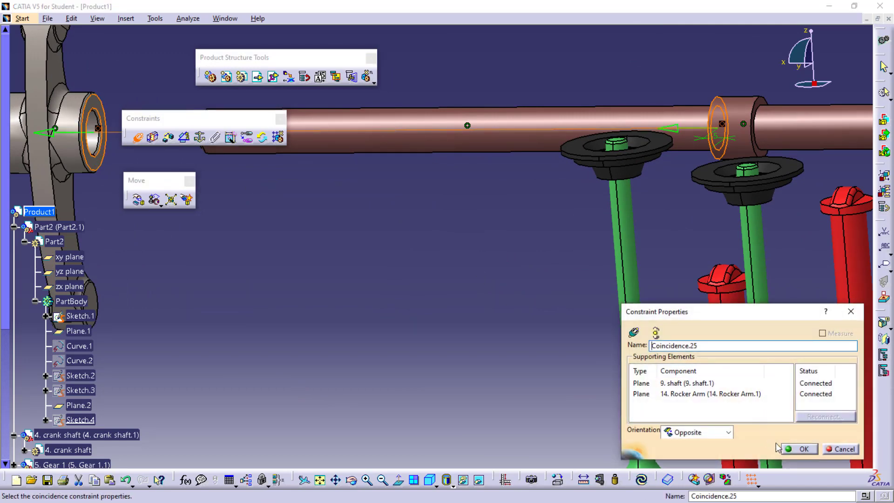
{"action": "left_click", "coordinate": [797, 449]}
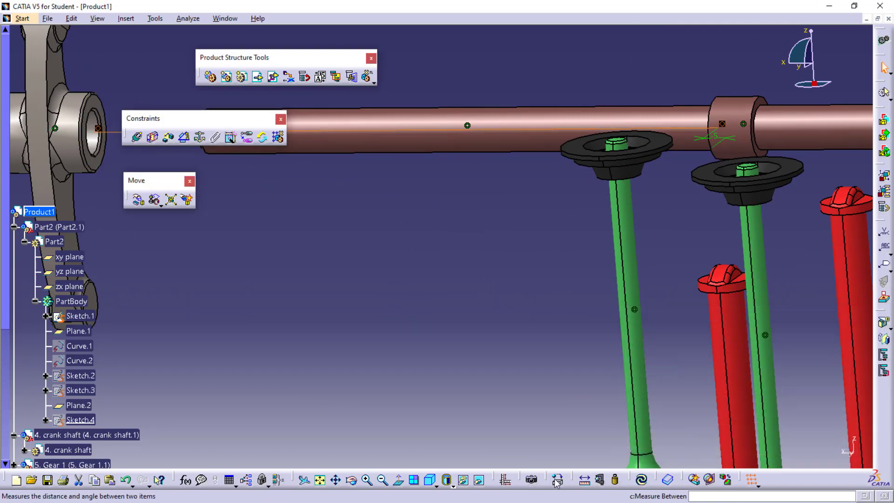
{"action": "left_click", "coordinate": [640, 479]}
{"action": "middle_click_drag", "start_coordinate": [534, 277], "coordinate": [619, 217], "text": "ctrl"}
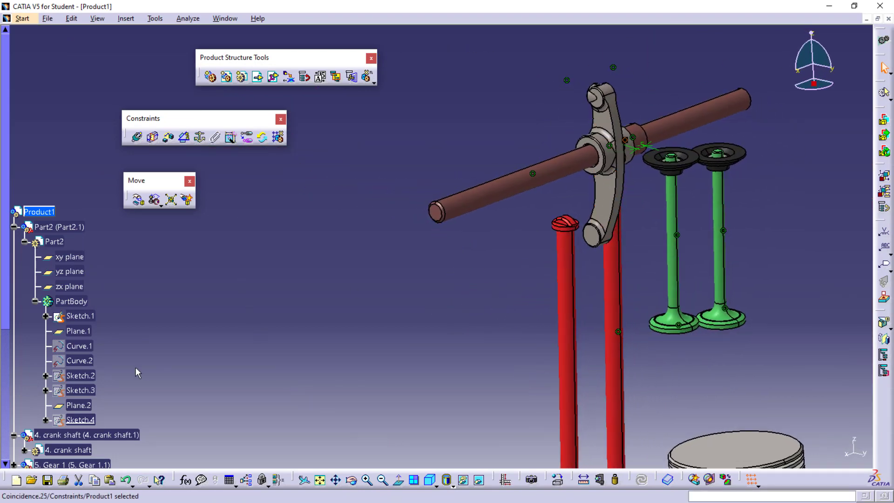
Step: Collapse the Part2 branch, copy 14. Rocker Arm and paste it into Product1 as a second instance
{"action": "left_click", "coordinate": [14, 228]}
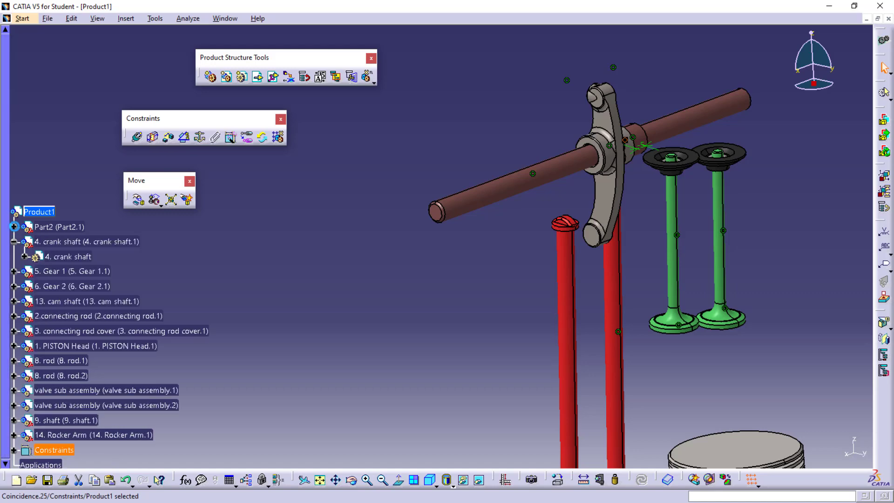
{"action": "right_click", "coordinate": [48, 390]}
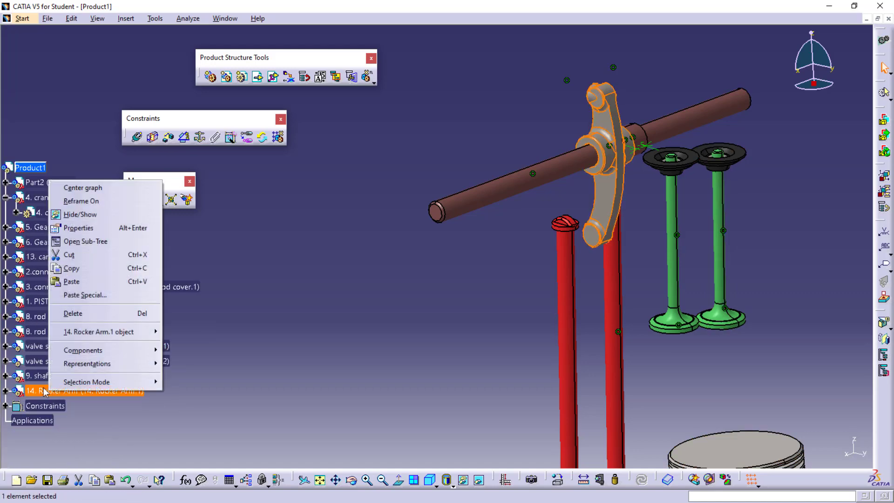
{"action": "left_click", "coordinate": [72, 268]}
{"action": "right_click", "coordinate": [41, 170]}
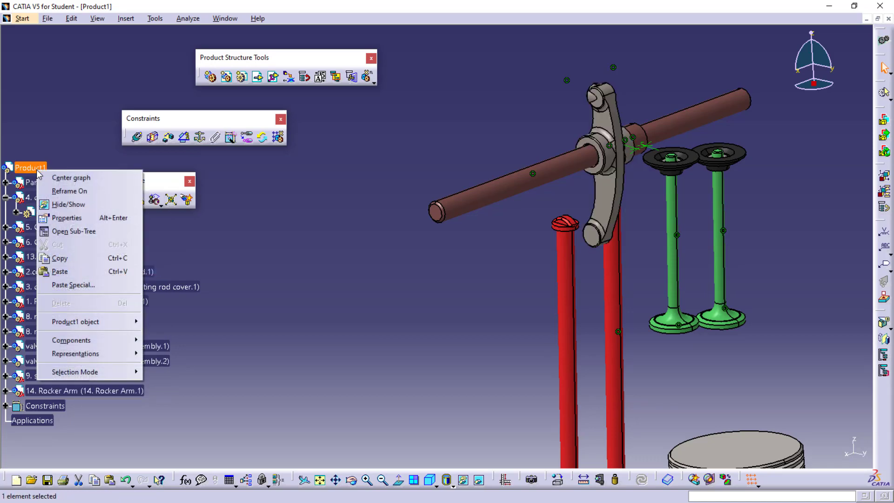
{"action": "left_click", "coordinate": [64, 272]}
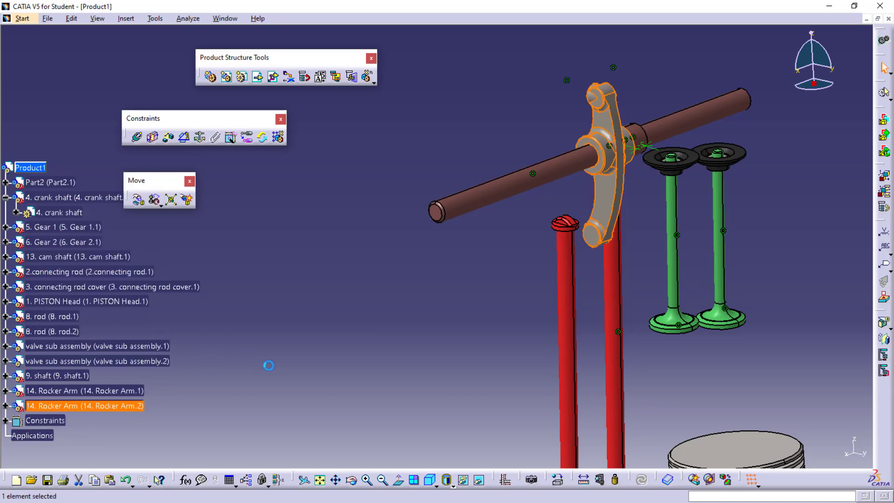
Step: Start the Manipulation command to move the pasted rocker arm away from the original
{"action": "left_click", "coordinate": [141, 203]}
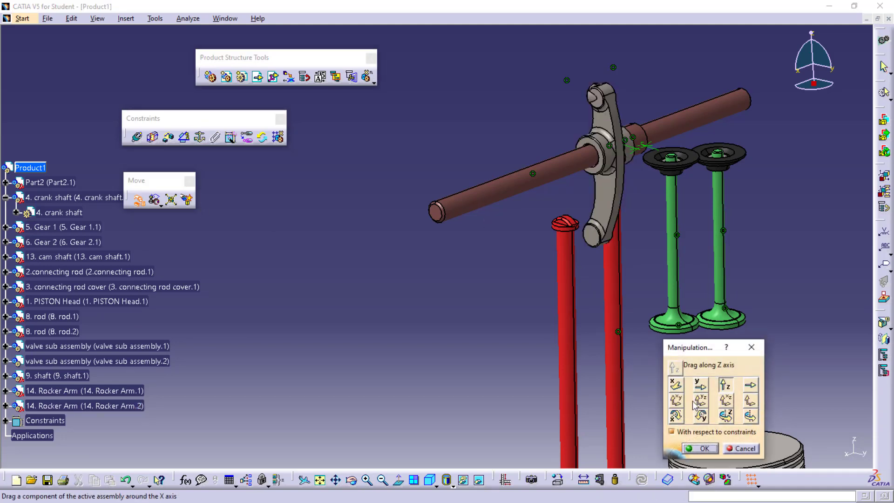
Step: Shift the second rocker arm along the X axis away from the first and make its bore coaxial with the shaft
{"action": "left_click", "coordinate": [676, 416]}
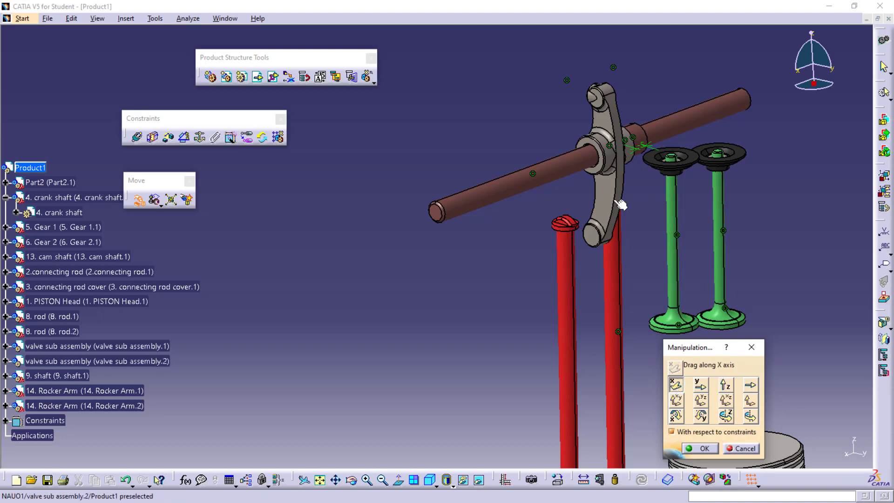
{"action": "left_click_drag", "start_coordinate": [620, 205], "coordinate": [691, 154]}
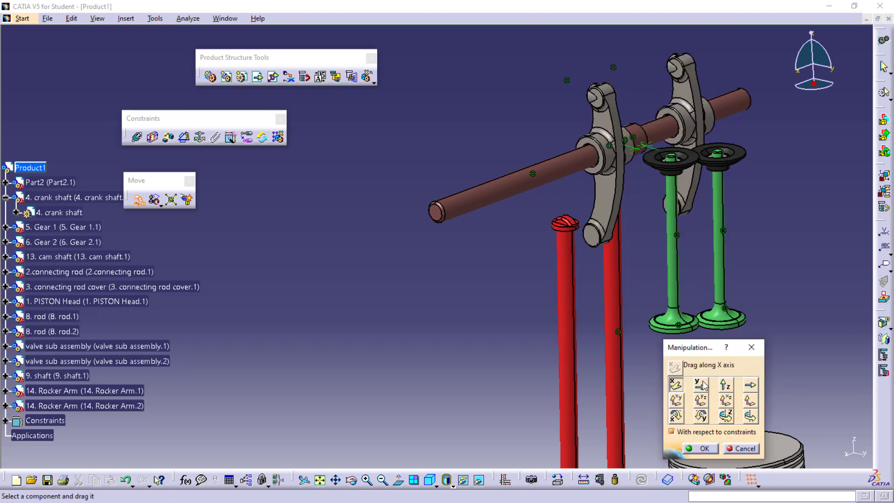
{"action": "left_click", "coordinate": [702, 448]}
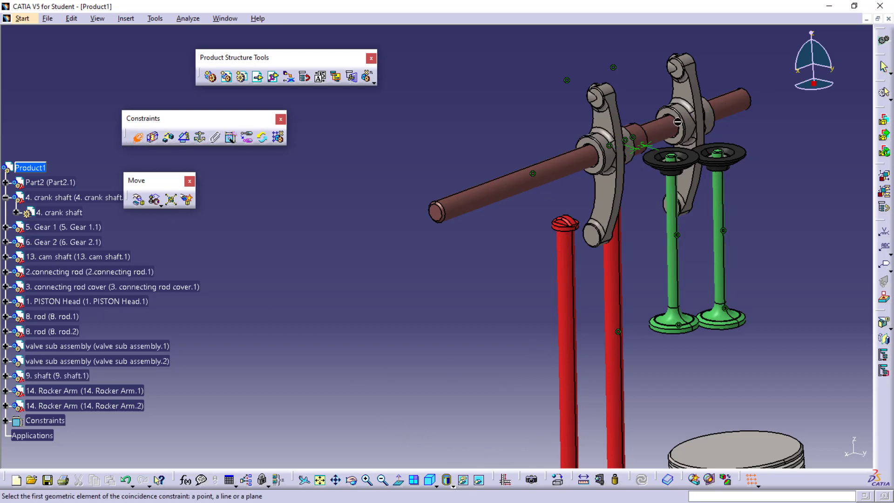
{"action": "left_click", "coordinate": [737, 115]}
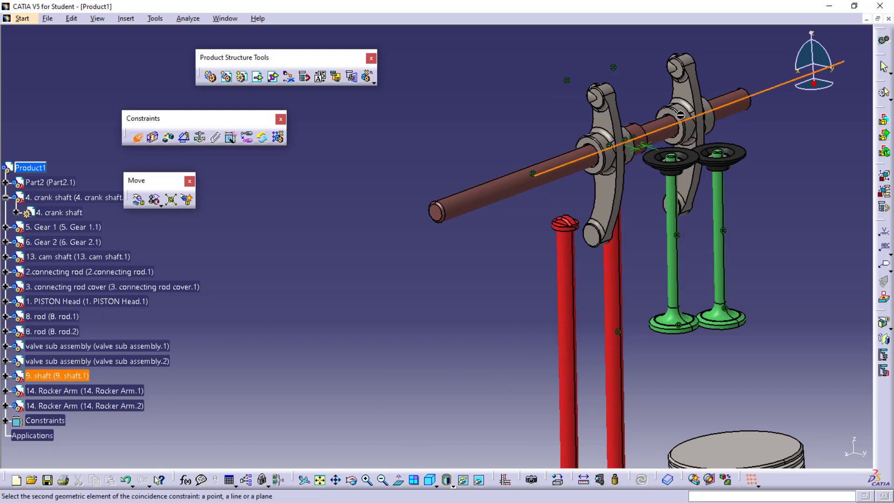
{"action": "left_click", "coordinate": [696, 125]}
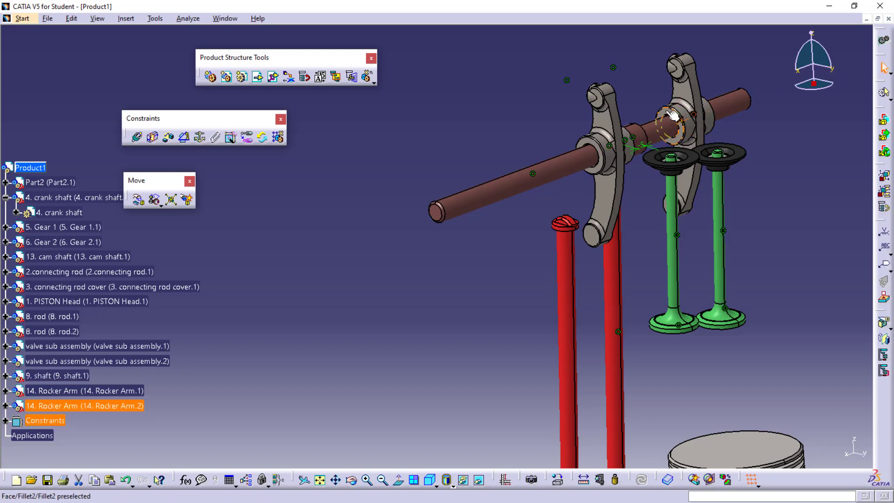
Step: Make the second rocker arm's hub end face coincident with the shaft's collar face and update the assembly
{"action": "left_click", "coordinate": [138, 138]}
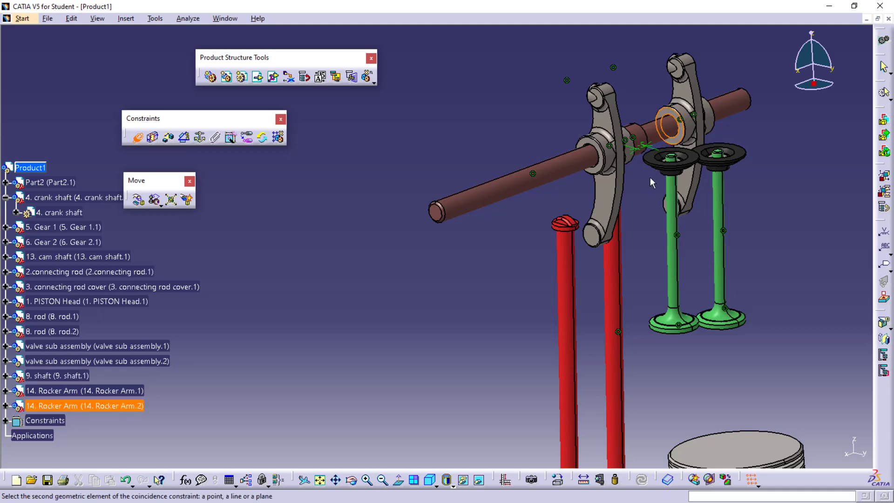
{"action": "middle_click_drag", "start_coordinate": [650, 177], "coordinate": [536, 119]}
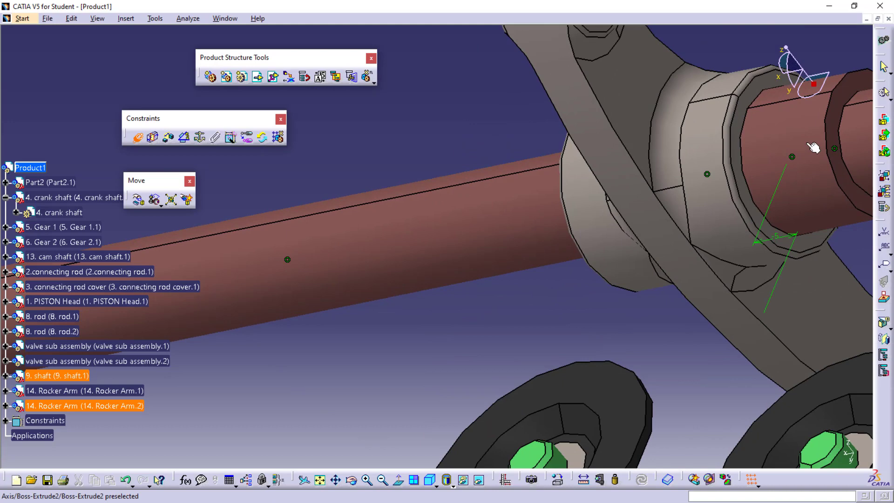
{"action": "left_click", "coordinate": [836, 135]}
{"action": "left_click", "coordinate": [805, 449]}
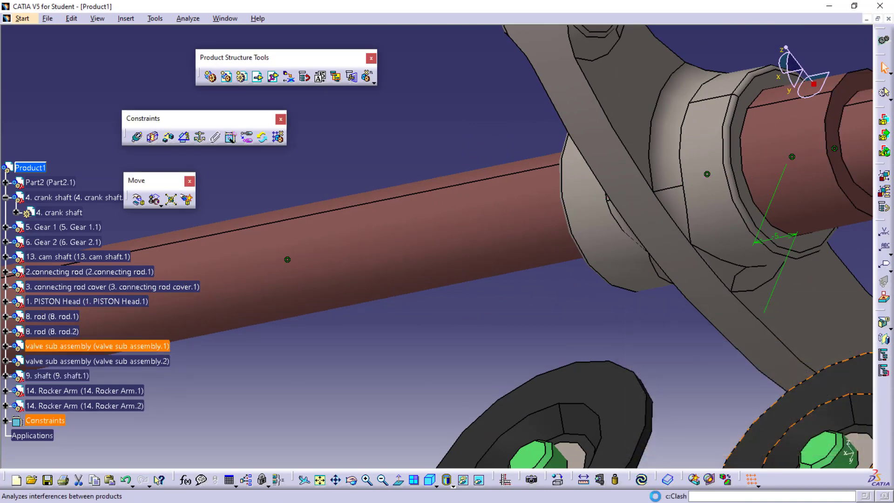
{"action": "left_click", "coordinate": [642, 480]}
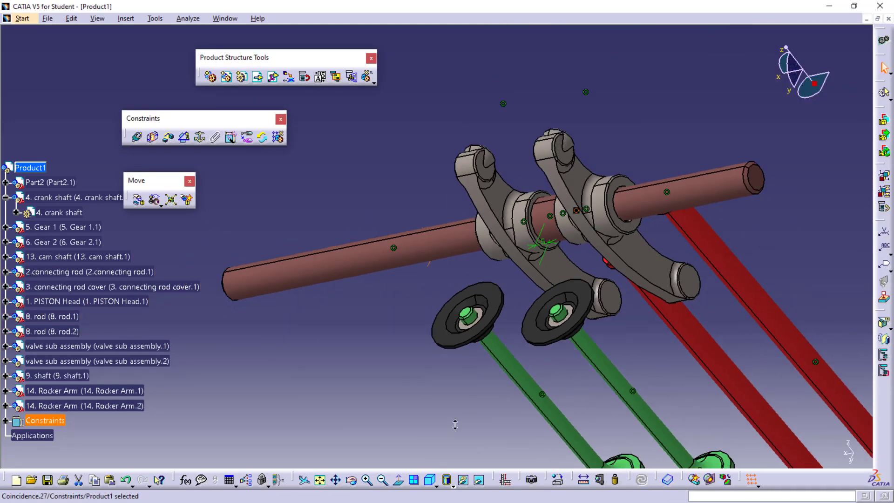
Step: Rotate both rocker arms around the X axis until they span from the push rods to the valve tops
{"action": "middle_click_drag", "start_coordinate": [399, 333], "coordinate": [471, 293]}
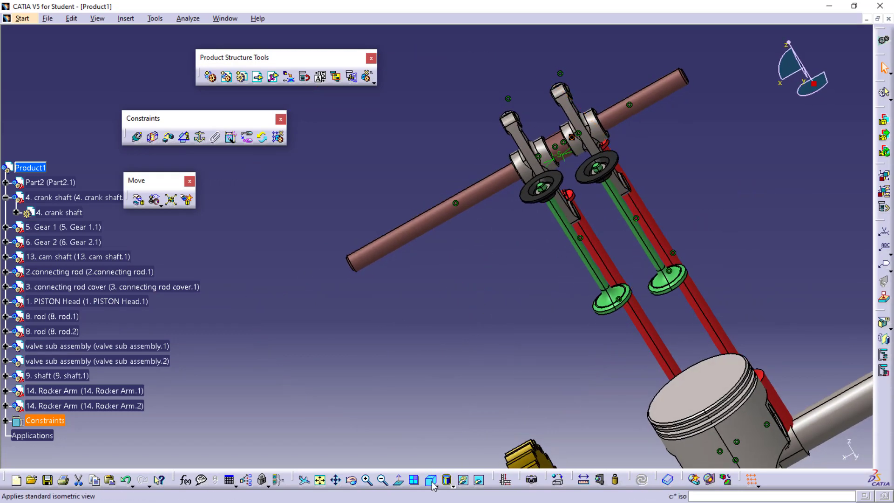
{"action": "left_click", "coordinate": [431, 478]}
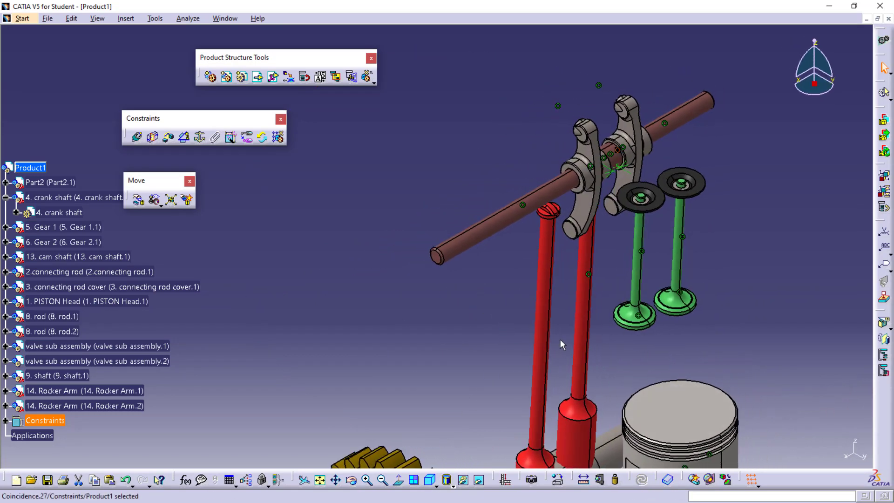
{"action": "middle_click_drag", "start_coordinate": [565, 348], "coordinate": [562, 348]}
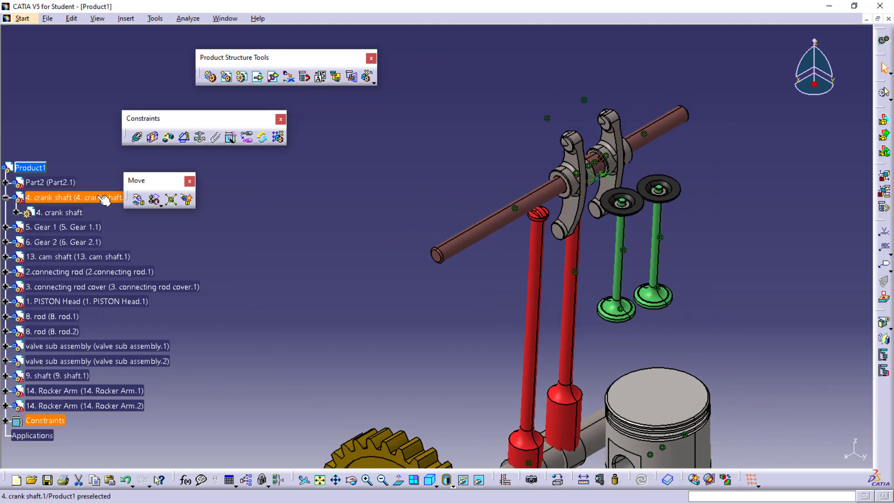
{"action": "left_click", "coordinate": [139, 201]}
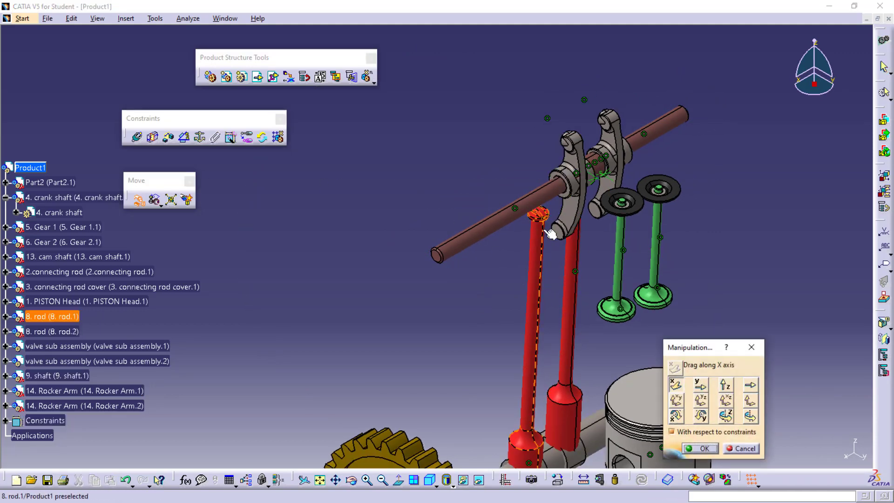
{"action": "left_click", "coordinate": [676, 415]}
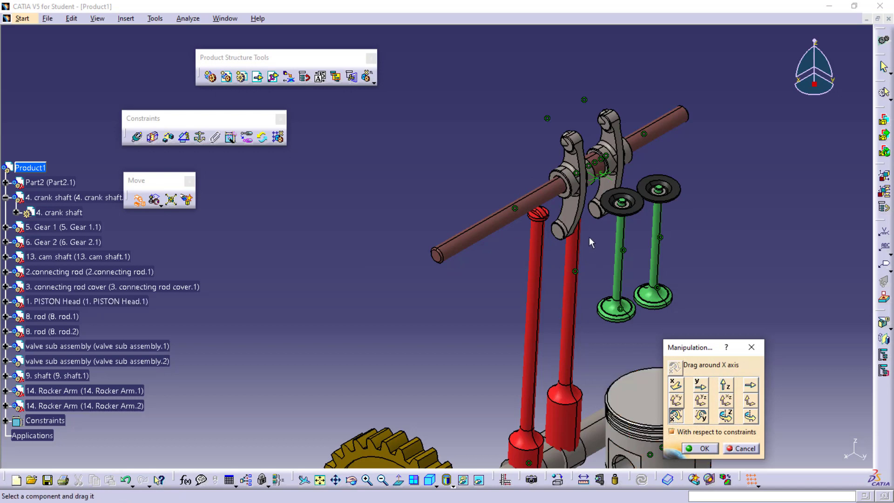
{"action": "mouse_move", "coordinate": [581, 221]}
{"action": "left_mouse_down"}
{"action": "mouse_move", "coordinate": [429, 147]}
{"action": "mouse_move", "coordinate": [566, 219]}
{"action": "left_mouse_up"}
{"action": "left_click_drag", "start_coordinate": [572, 149], "coordinate": [371, 283]}
{"action": "mouse_move", "coordinate": [610, 133]}
{"action": "left_mouse_down"}
{"action": "mouse_move", "coordinate": [439, 126]}
{"action": "mouse_move", "coordinate": [595, 135]}
{"action": "left_mouse_up"}
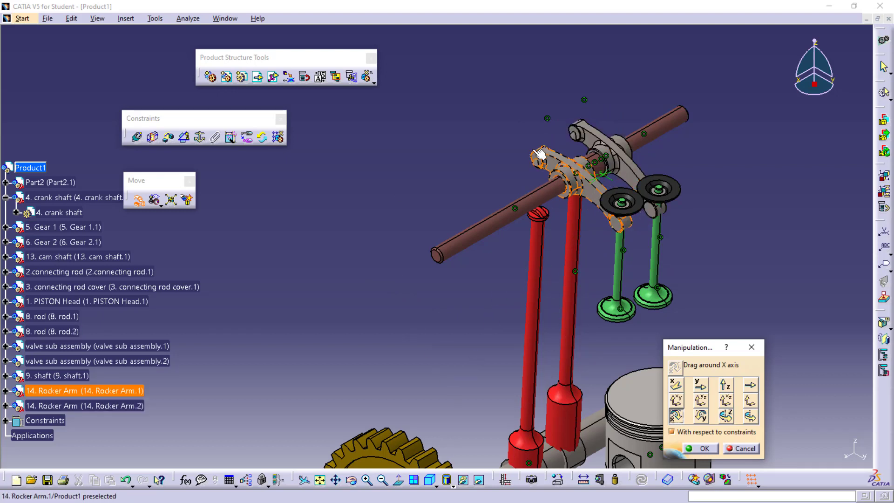
{"action": "left_click_drag", "start_coordinate": [541, 153], "coordinate": [417, 105]}
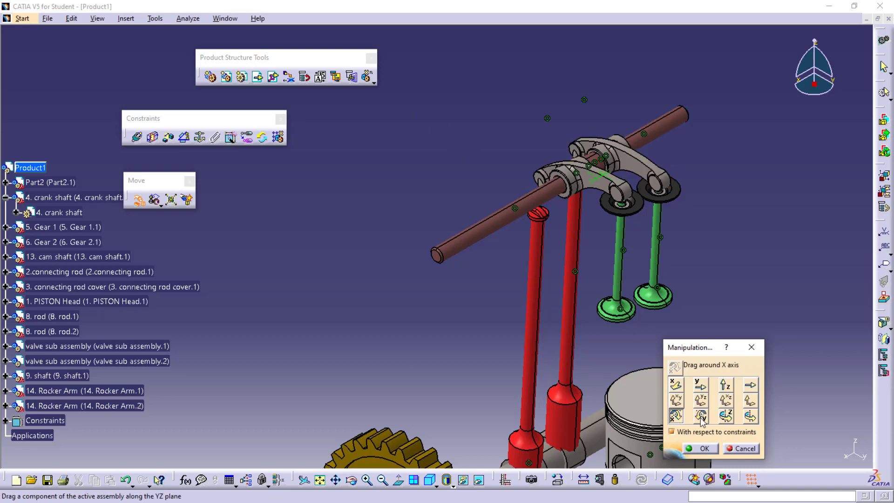
{"action": "left_click", "coordinate": [701, 447]}
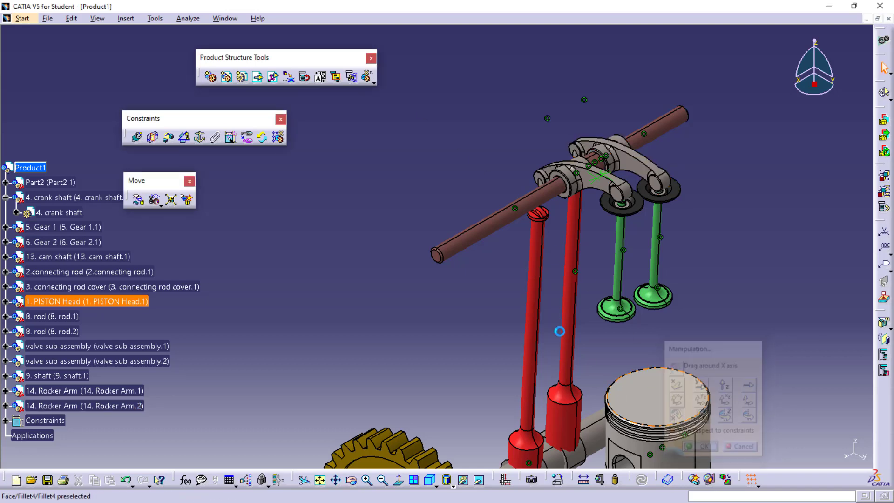
Step: Fix the rocker shaft in place with a Fix Component constraint
{"action": "left_click", "coordinate": [487, 230]}
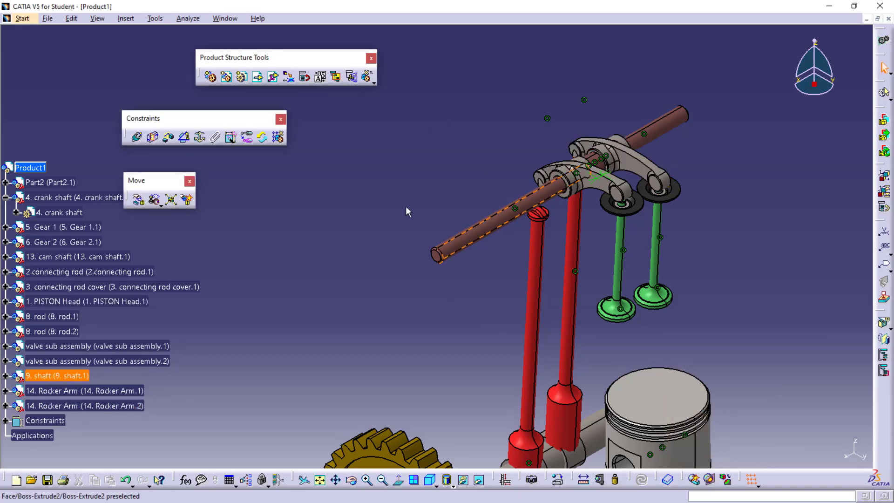
{"action": "left_click", "coordinate": [201, 138]}
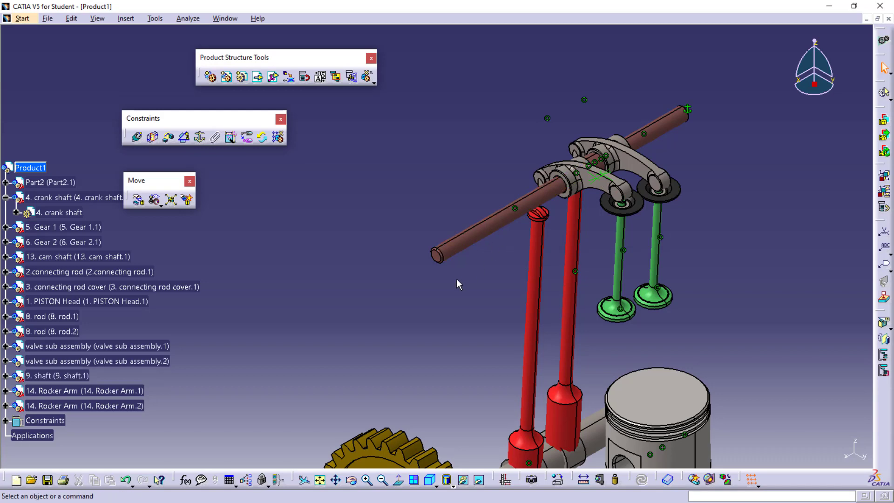
{"action": "middle_click_drag", "start_coordinate": [456, 278], "coordinate": [468, 354]}
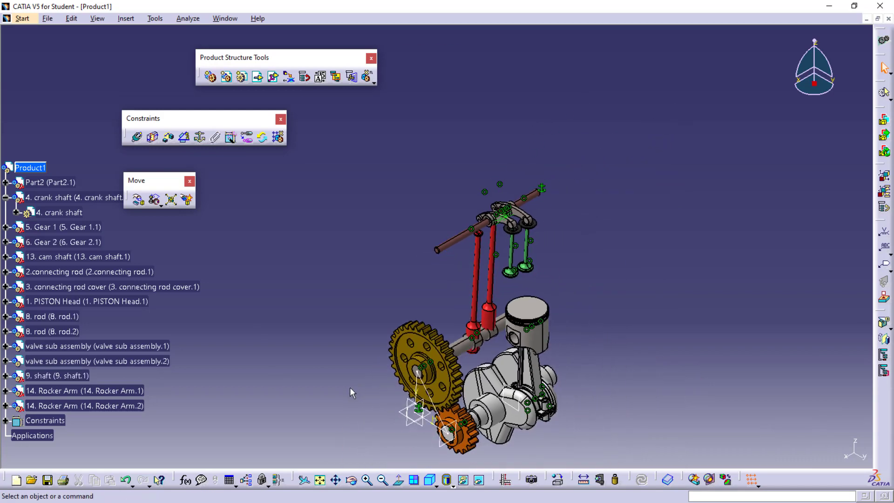
{"action": "middle_click_drag", "start_coordinate": [350, 387], "coordinate": [390, 300]}
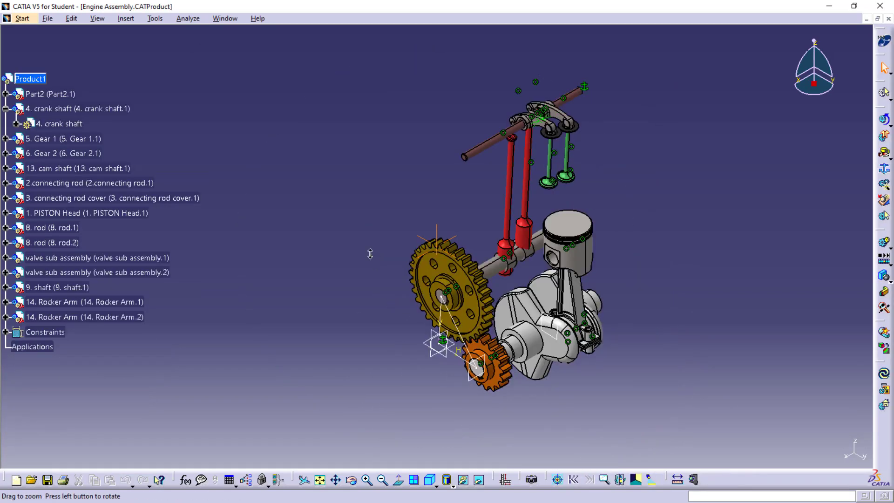
Step: Hide the assembly's Constraints group, the sketch at the gears and the reference part Part2
{"action": "middle_click_drag", "start_coordinate": [370, 254], "coordinate": [361, 257]}
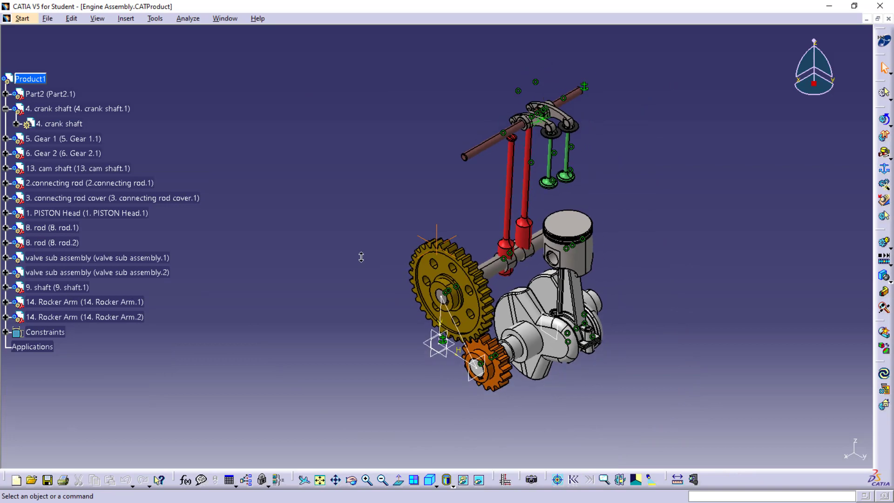
{"action": "right_click", "coordinate": [38, 331]}
{"action": "left_click", "coordinate": [65, 365]}
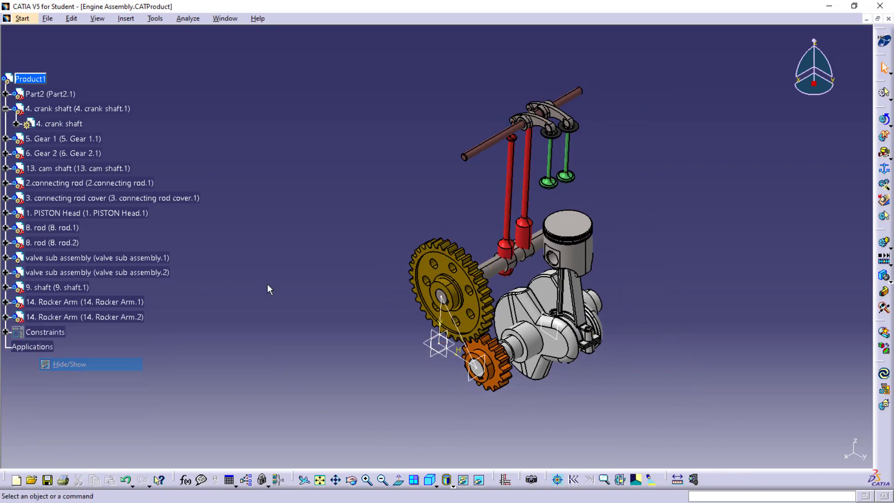
{"action": "right_click", "coordinate": [462, 342]}
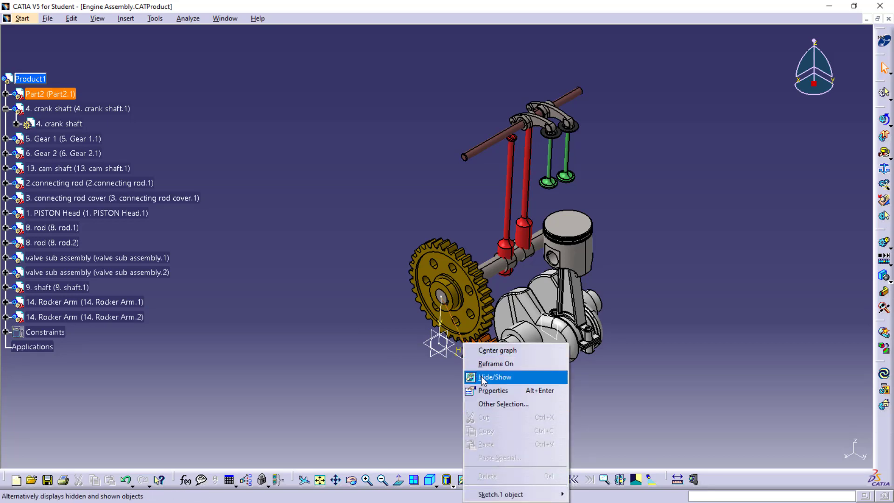
{"action": "left_click", "coordinate": [497, 376]}
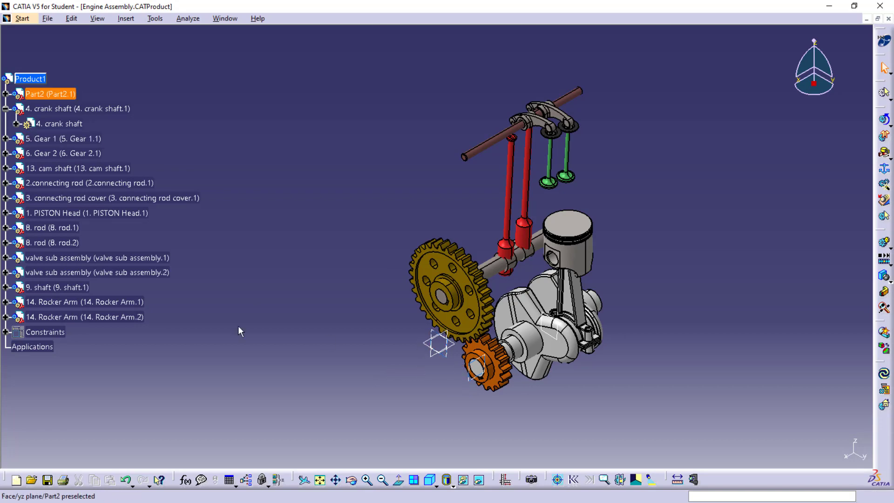
{"action": "right_click", "coordinate": [45, 97]}
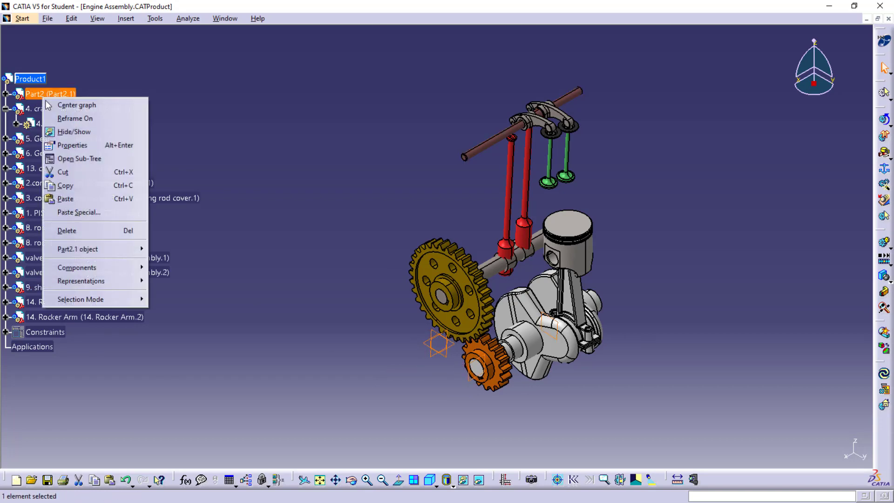
{"action": "left_click", "coordinate": [74, 131]}
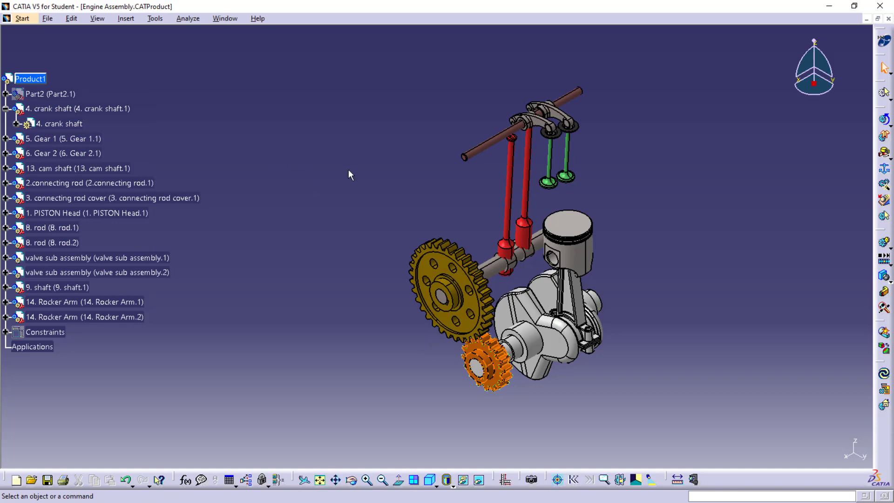
Step: In the front view, try to move the valve down and the piston up along the Z axis, respecting constraints
{"action": "scroll", "coordinate": [348, 170], "scroll_direction": "down", "scroll_amount": 1}
{"action": "scroll", "coordinate": [348, 169], "scroll_direction": "up", "scroll_amount": 2}
{"action": "scroll", "coordinate": [349, 169], "scroll_direction": "down", "scroll_amount": 2}
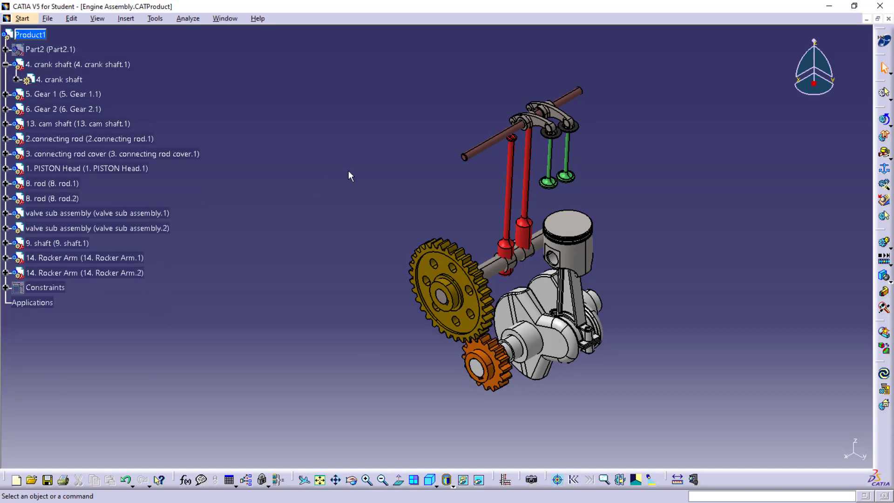
{"action": "middle_click_drag", "start_coordinate": [349, 189], "coordinate": [343, 185]}
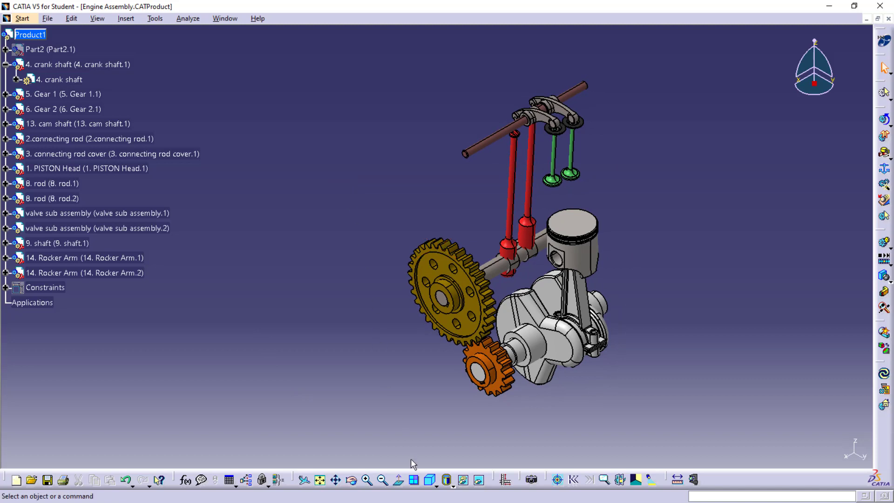
{"action": "left_click", "coordinate": [434, 486]}
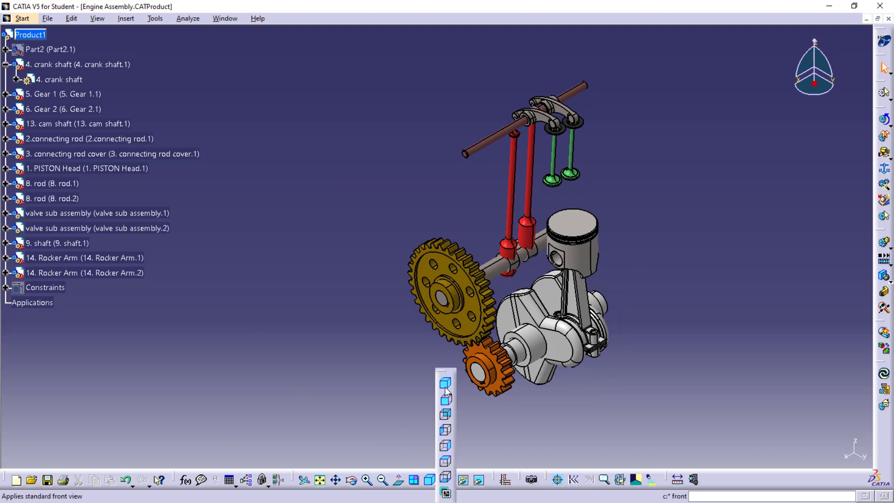
{"action": "left_click", "coordinate": [444, 402]}
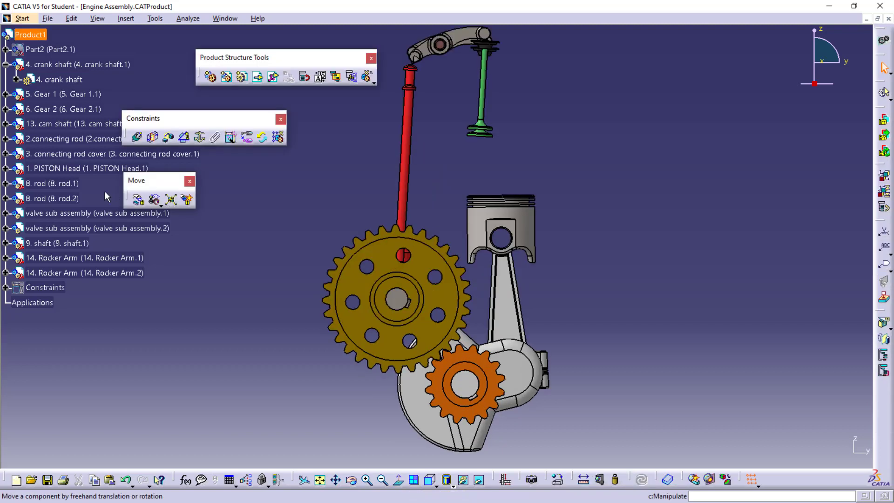
{"action": "left_click", "coordinate": [139, 200]}
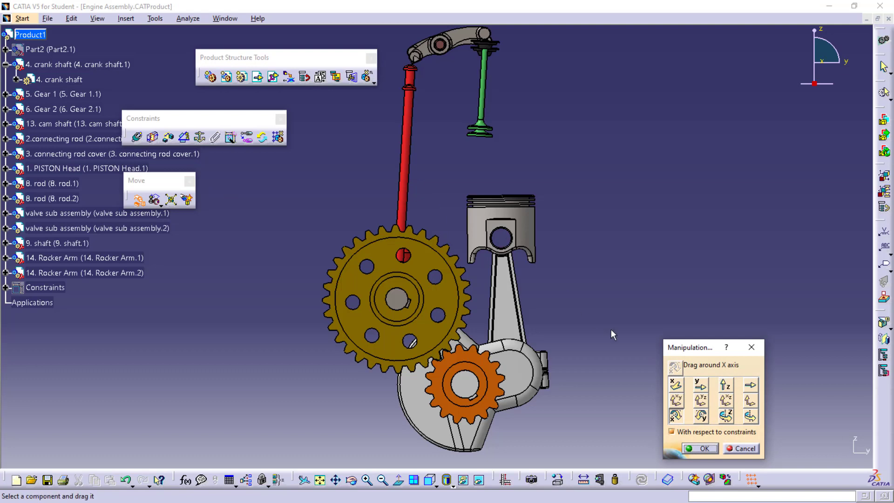
{"action": "left_click", "coordinate": [730, 386]}
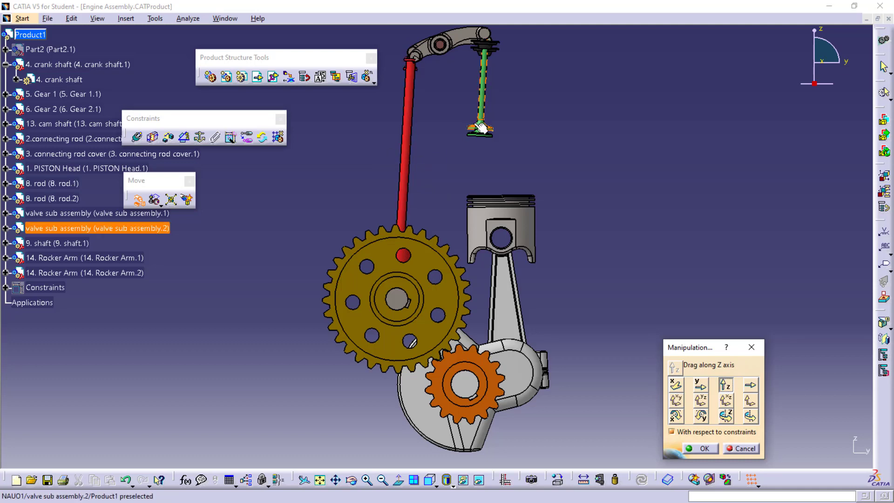
{"action": "left_click_drag", "start_coordinate": [481, 122], "coordinate": [480, 141]}
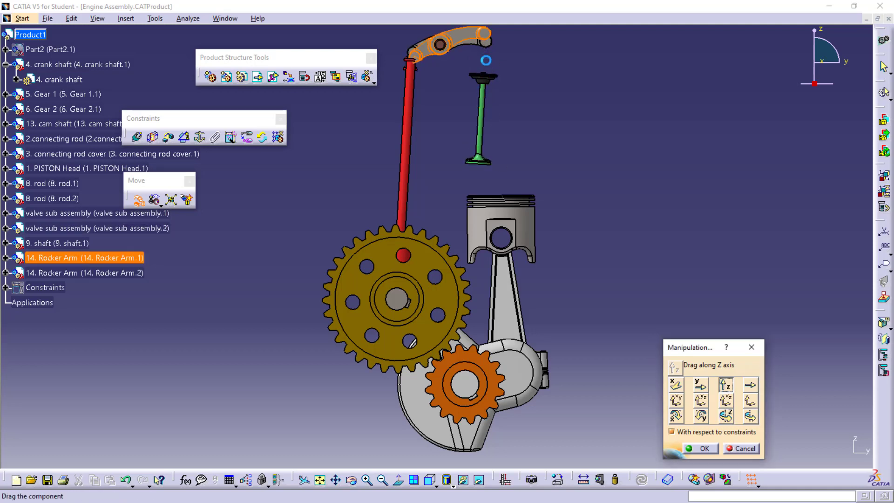
{"action": "left_click_drag", "start_coordinate": [502, 216], "coordinate": [477, 171]}
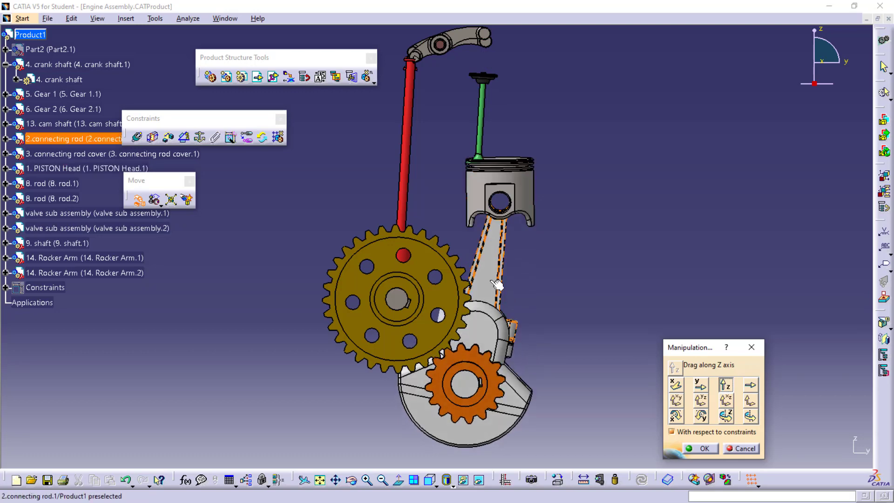
{"action": "mouse_move", "coordinate": [486, 318]}
{"action": "left_mouse_down"}
{"action": "mouse_move", "coordinate": [464, 285]}
{"action": "mouse_move", "coordinate": [474, 331]}
{"action": "mouse_move", "coordinate": [485, 307]}
{"action": "left_mouse_up"}
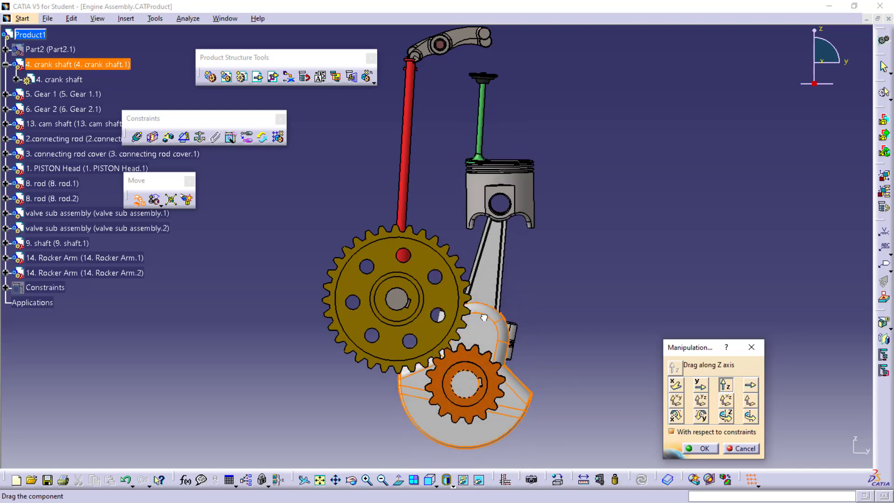
{"action": "left_click_drag", "start_coordinate": [484, 317], "coordinate": [604, 365]}
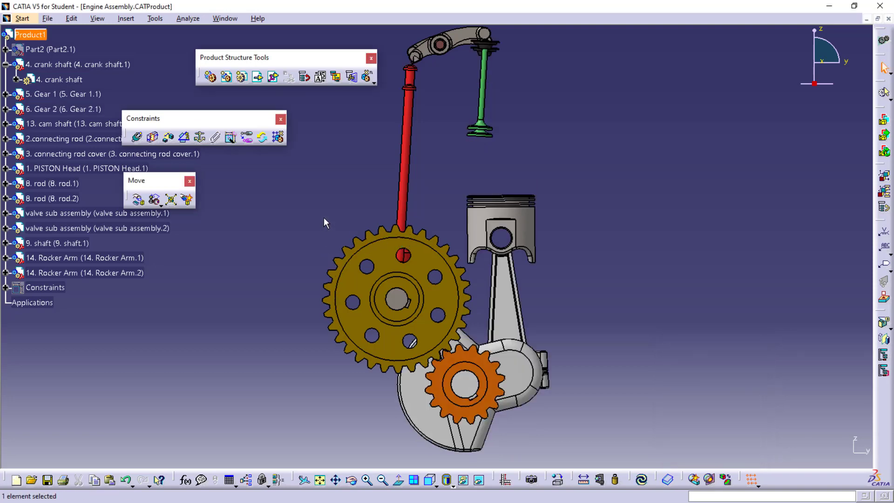
Step: Expand the reference part Part2 in the tree and show it again
{"action": "middle_click_drag", "start_coordinate": [324, 223], "coordinate": [299, 321]}
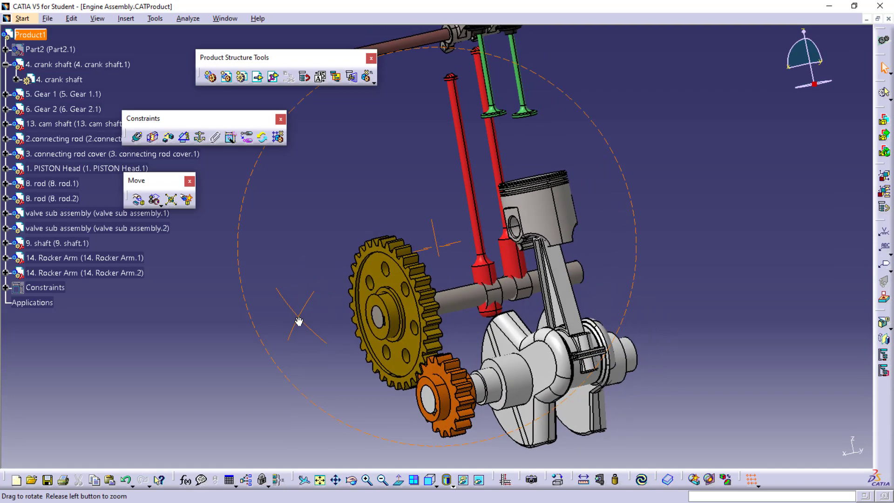
{"action": "middle_click_drag", "start_coordinate": [469, 340], "coordinate": [448, 362]}
{"action": "middle_click_drag", "start_coordinate": [279, 334], "coordinate": [286, 354]}
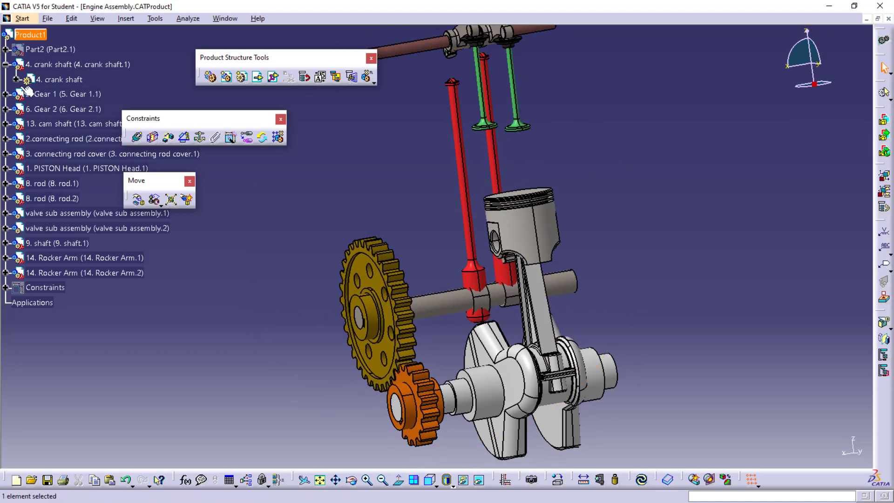
{"action": "left_click", "coordinate": [6, 49]}
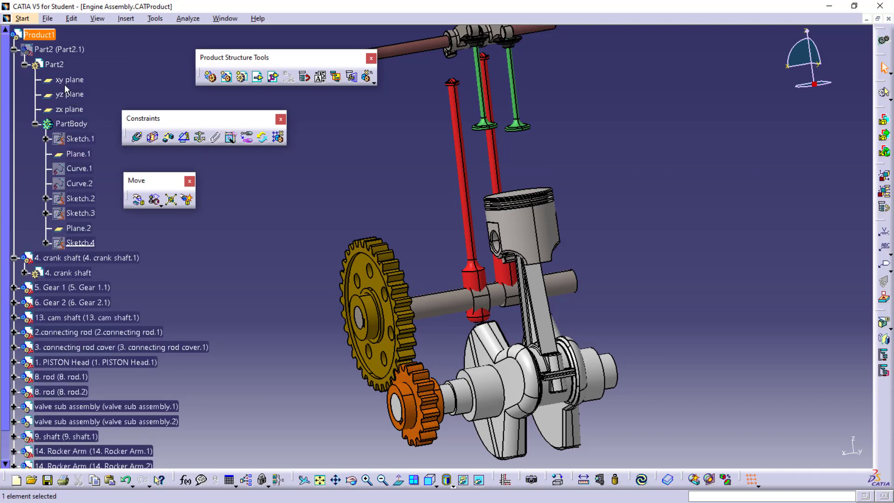
{"action": "key", "text": "Escape"}
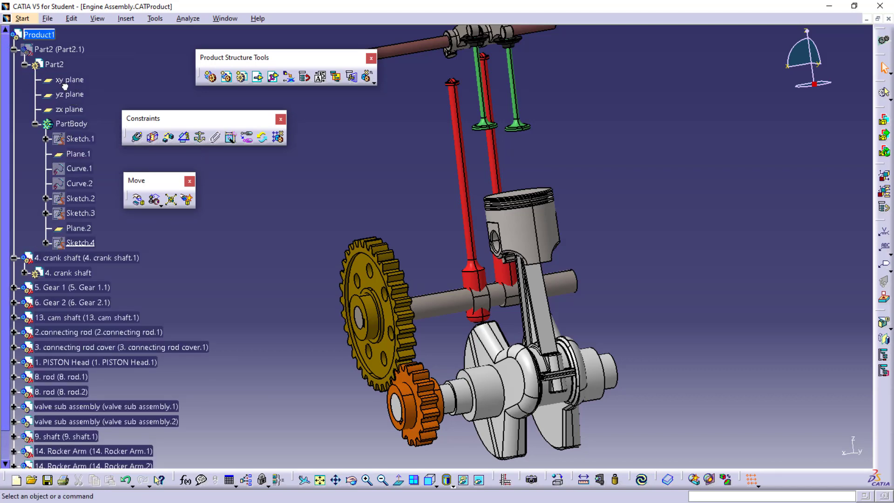
{"action": "right_click", "coordinate": [49, 66]}
{"action": "left_click", "coordinate": [46, 50]}
{"action": "right_click", "coordinate": [46, 49]}
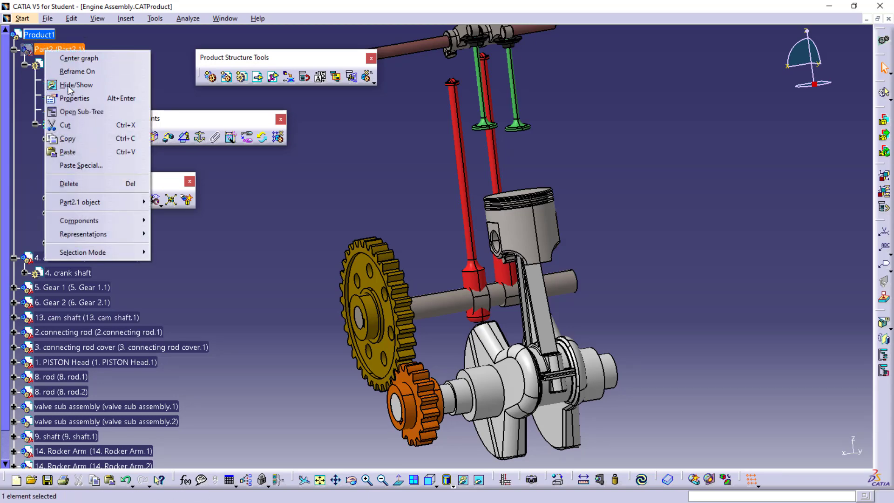
{"action": "left_click", "coordinate": [70, 85]}
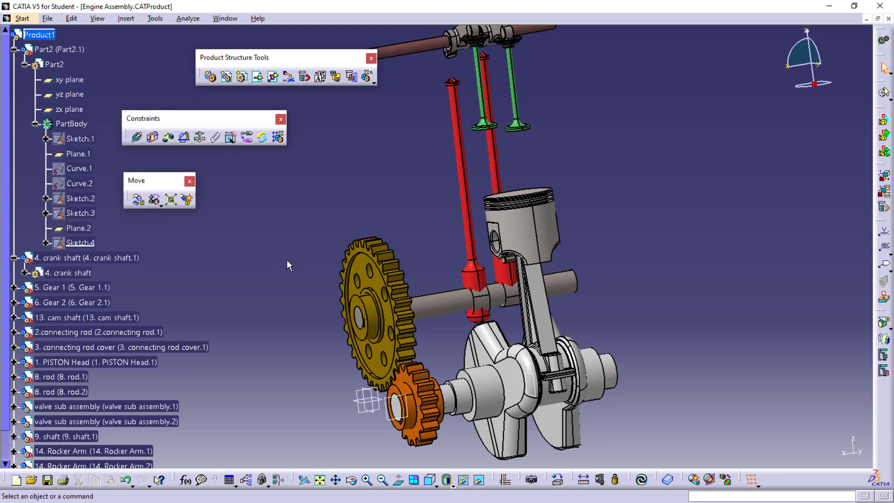
Step: Expand the crank shaft part and show only its yz plane, keeping the xy and zx planes hidden
{"action": "left_click", "coordinate": [365, 398]}
{"action": "left_click", "coordinate": [24, 274]}
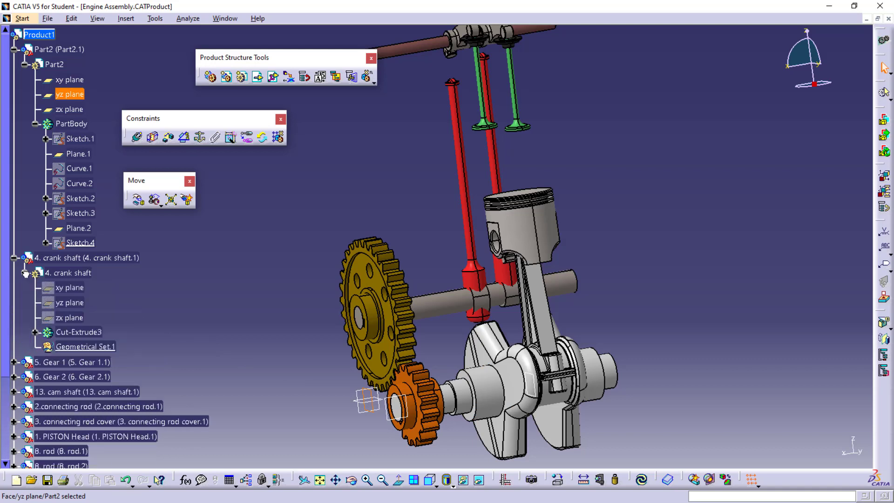
{"action": "left_click", "coordinate": [63, 287]}
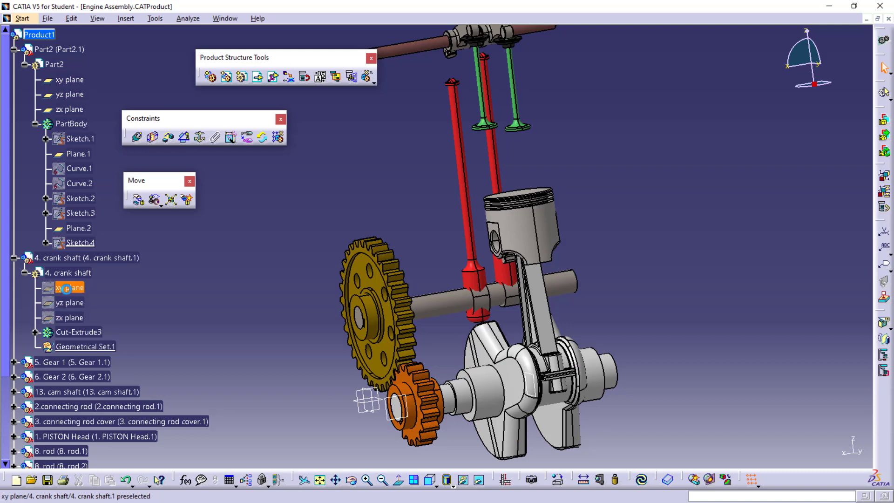
{"action": "right_click", "coordinate": [68, 290]}
{"action": "left_click", "coordinate": [98, 324]}
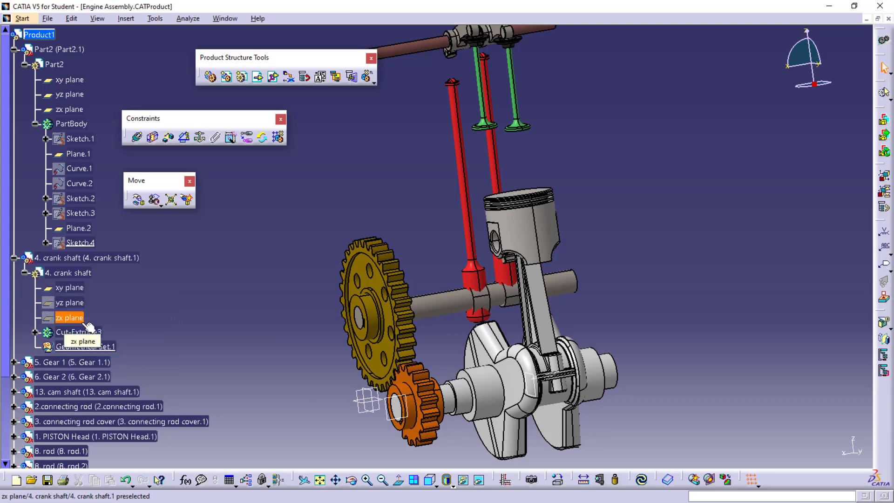
{"action": "right_click", "coordinate": [75, 303]}
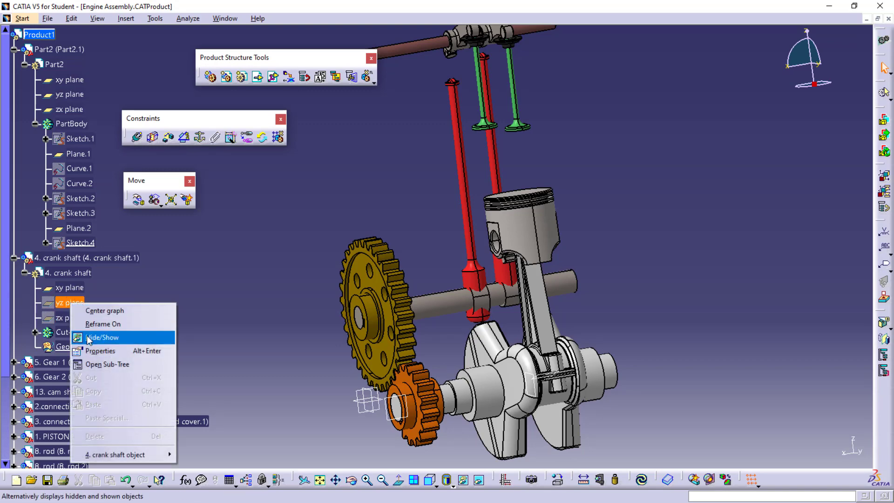
{"action": "left_click", "coordinate": [88, 338]}
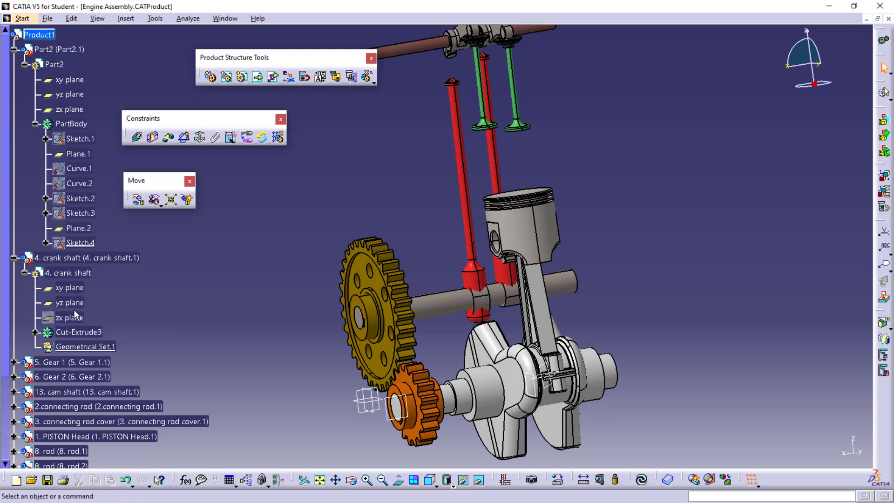
{"action": "right_click", "coordinate": [66, 290]}
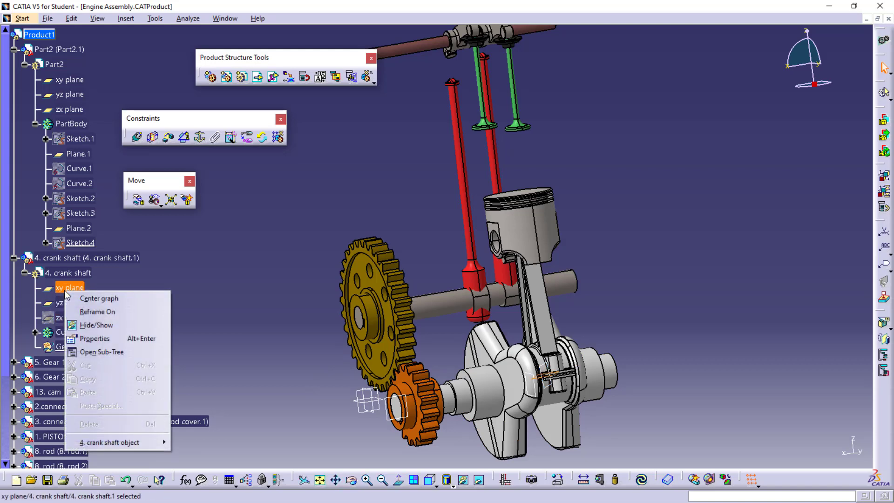
{"action": "left_click", "coordinate": [81, 327]}
Step: Hide Plane.2 in Part2's body
{"action": "middle_click_drag", "start_coordinate": [318, 365], "coordinate": [335, 350]}
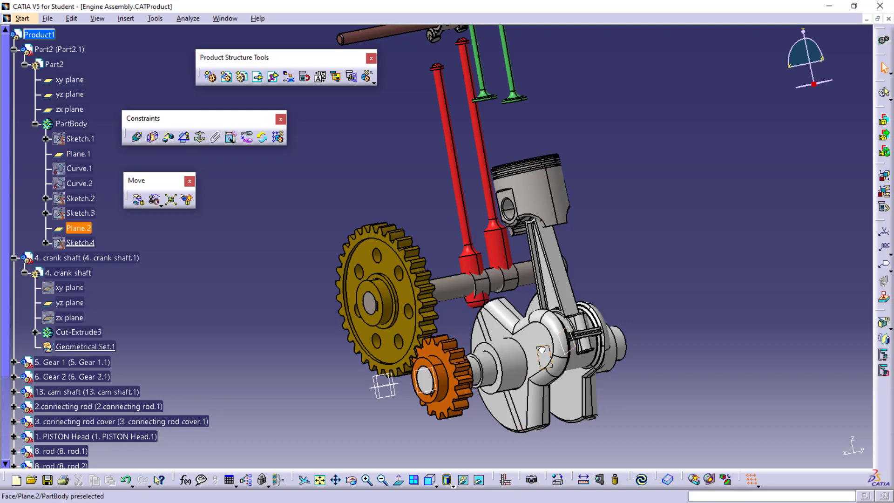
{"action": "right_click", "coordinate": [82, 230]}
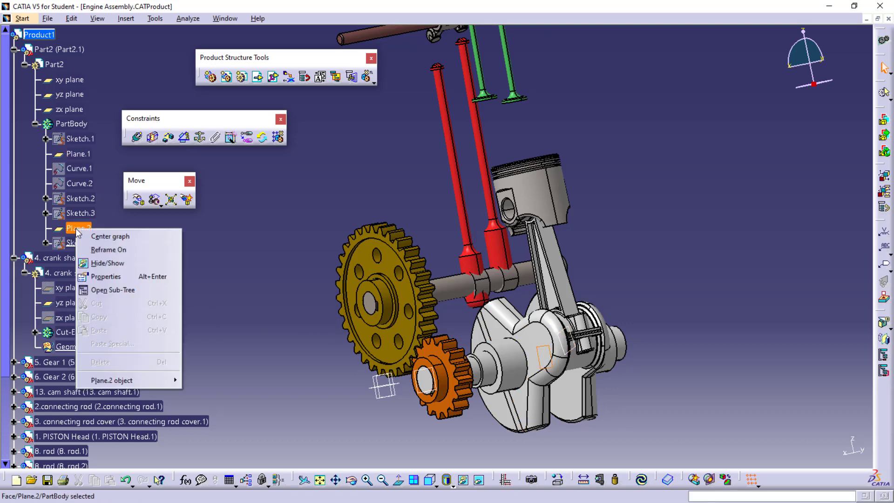
{"action": "left_click", "coordinate": [107, 262]}
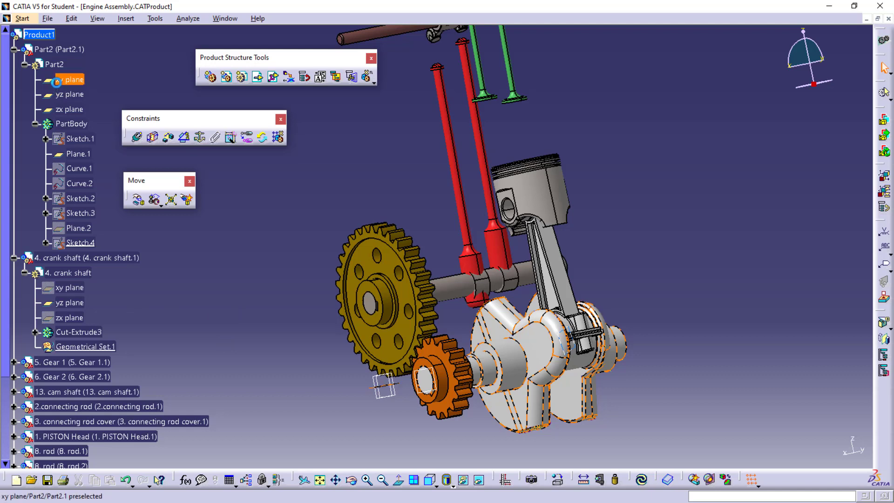
Step: Add a coincidence constraint with Same orientation between Part2's yz plane and the crank shaft's yz plane
{"action": "left_click", "coordinate": [65, 95]}
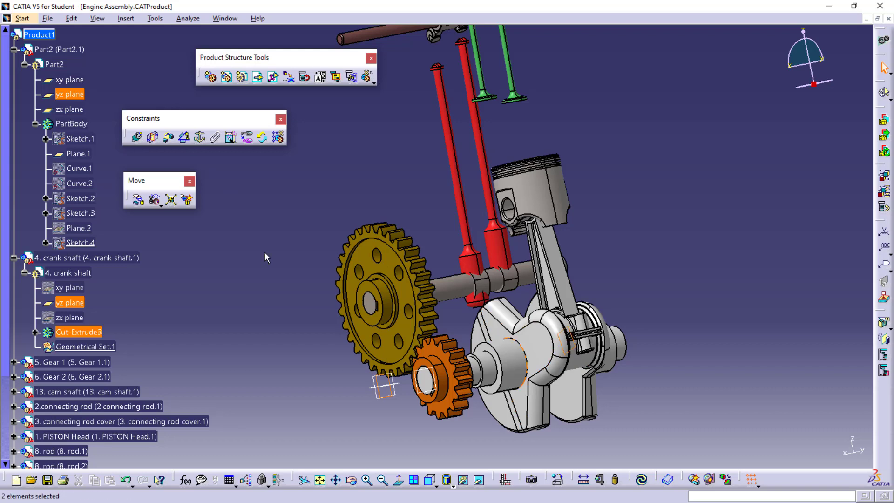
{"action": "left_click", "coordinate": [138, 138]}
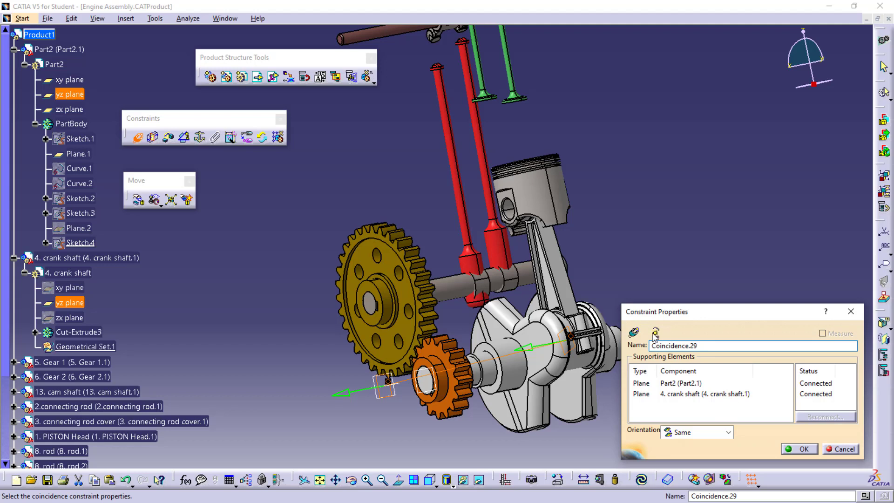
{"action": "left_click", "coordinate": [797, 449]}
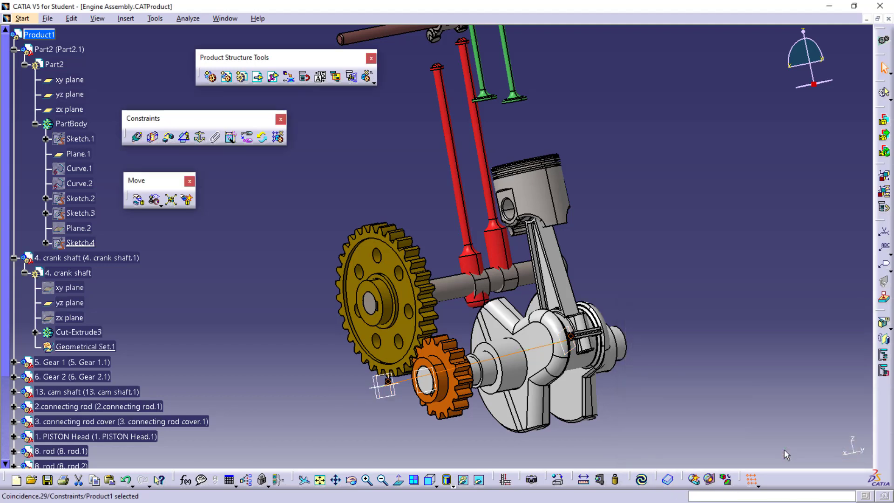
Step: Change the type of the constraint between the two yz planes to Parallelism
{"action": "left_click", "coordinate": [262, 137]}
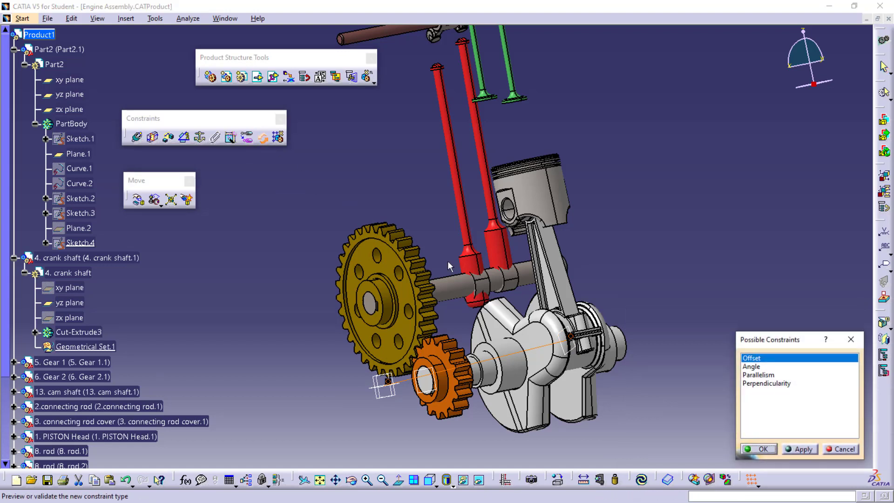
{"action": "left_click", "coordinate": [753, 378]}
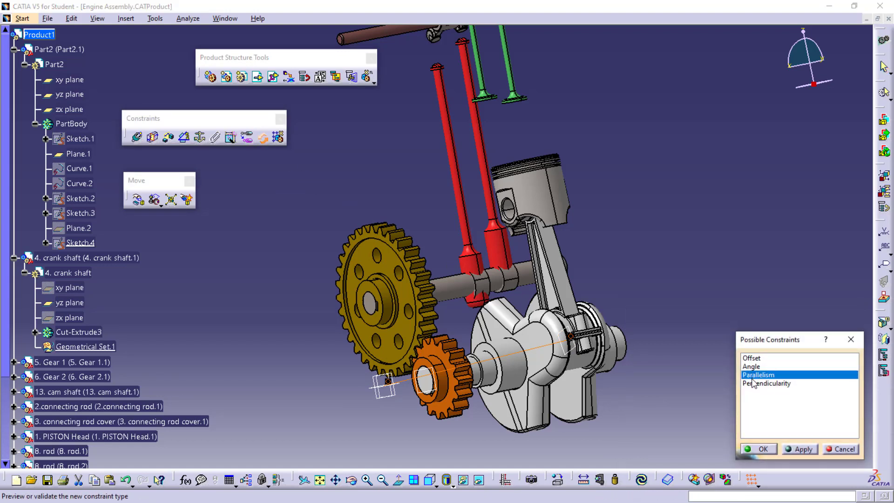
{"action": "left_click", "coordinate": [762, 450]}
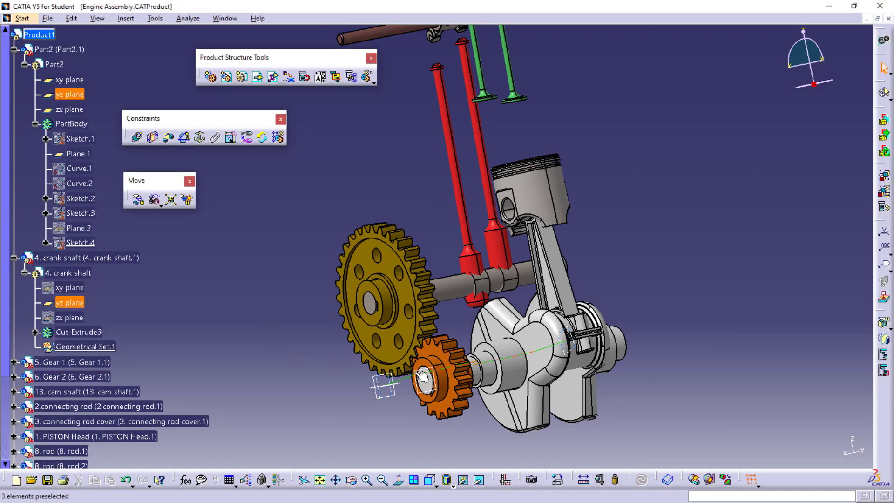
Step: Rotate the large Gear 2 around the Y axis with the Manipulation tool, respecting constraints
{"action": "middle_click_drag", "start_coordinate": [248, 302], "coordinate": [212, 270]}
{"action": "left_click", "coordinate": [138, 200]}
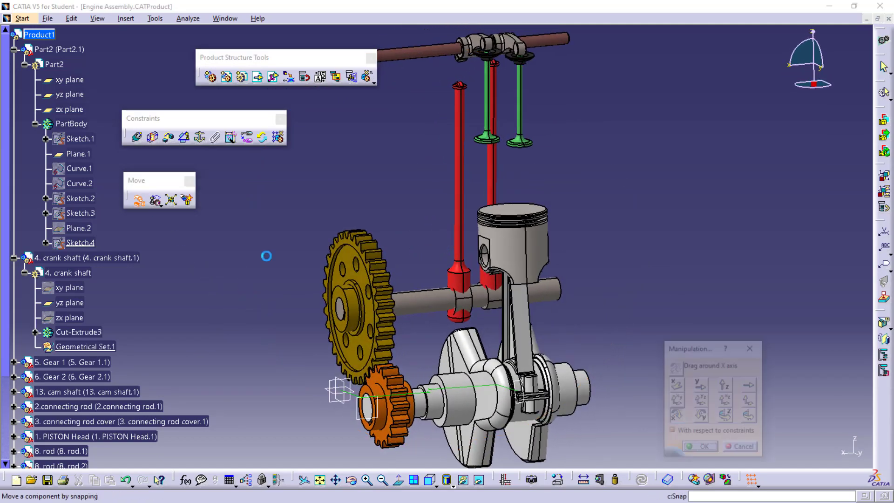
{"action": "left_click_drag", "start_coordinate": [373, 326], "coordinate": [436, 330]}
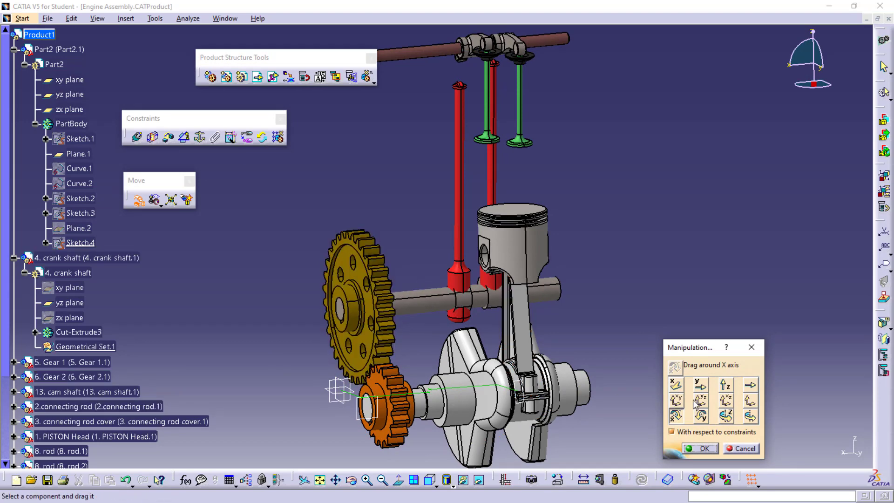
{"action": "left_click", "coordinate": [699, 384]}
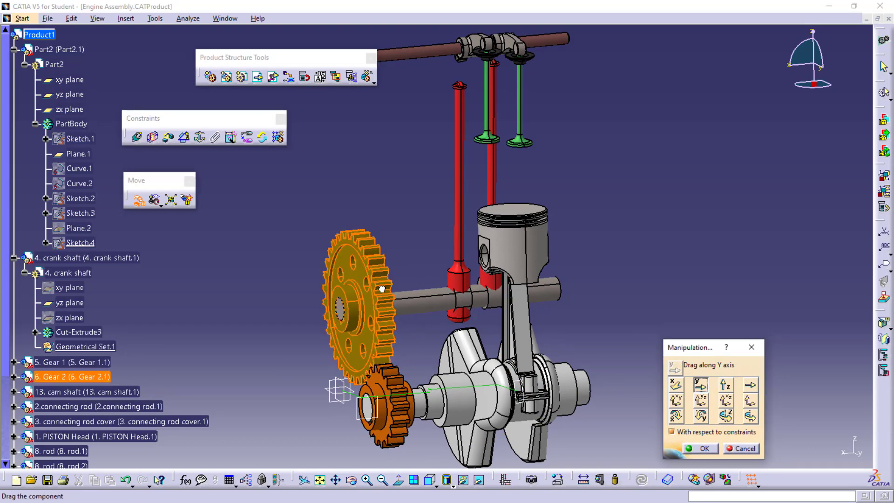
{"action": "left_click", "coordinate": [701, 400]}
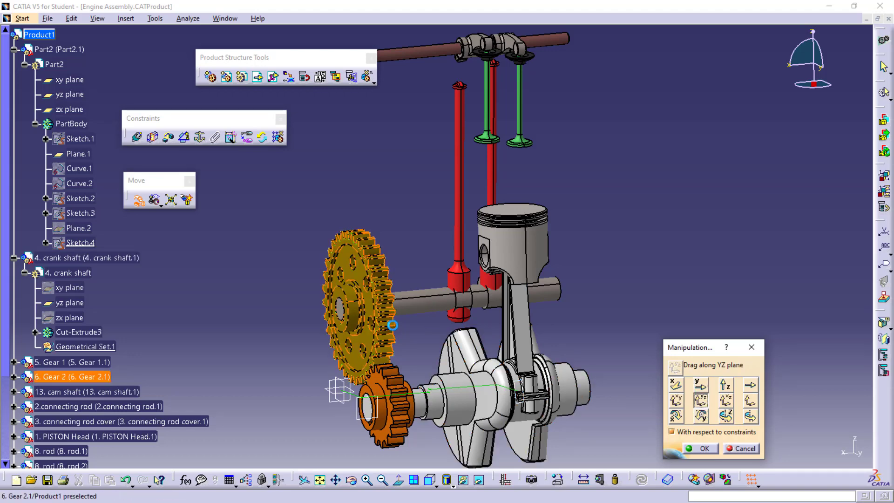
{"action": "left_click", "coordinate": [727, 403]}
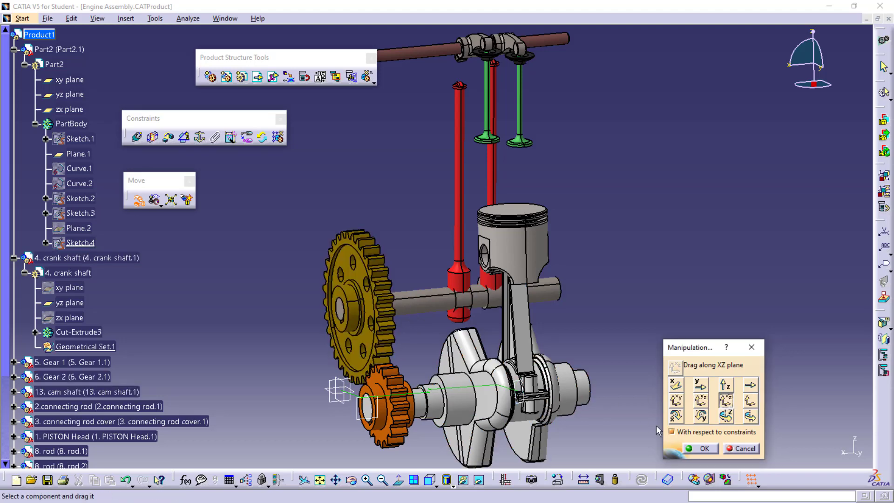
{"action": "left_click", "coordinate": [701, 415]}
{"action": "left_click_drag", "start_coordinate": [367, 348], "coordinate": [416, 325]}
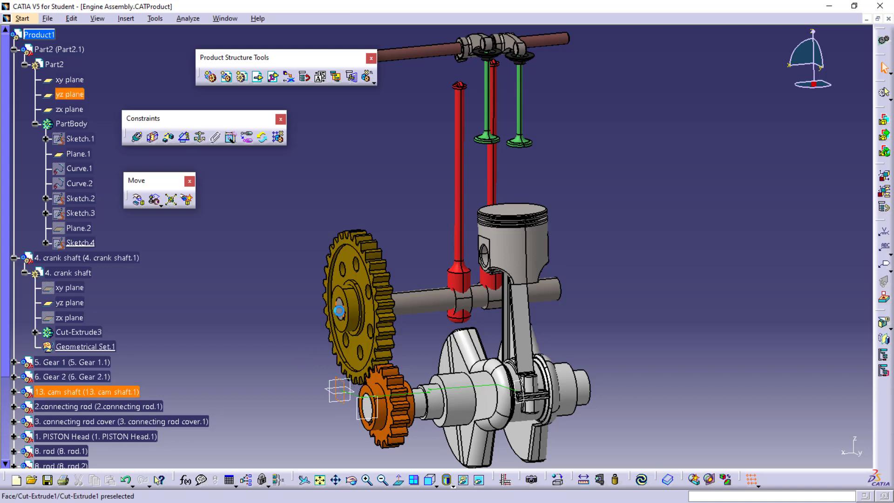
Step: Add a coincidence constraint between Part2's yz plane and the cam shaft's face inside the large gear's hub
{"action": "left_click", "coordinate": [138, 138]}
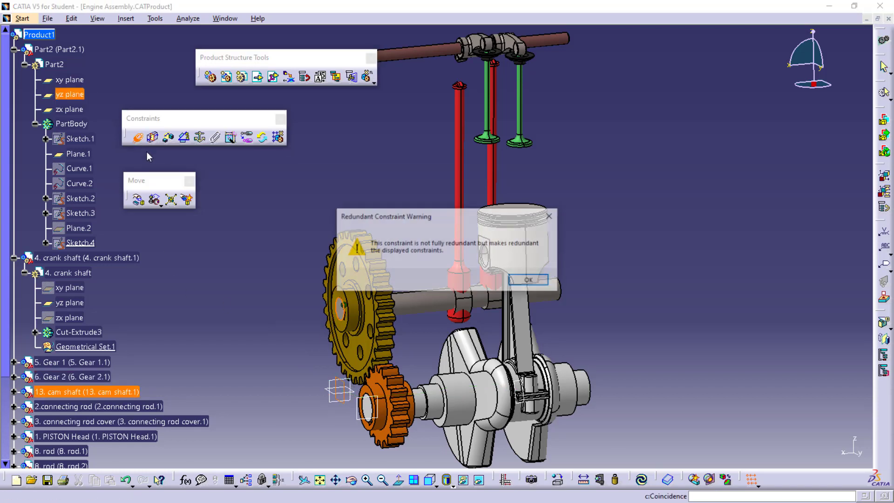
{"action": "left_click", "coordinate": [530, 280]}
{"action": "left_click", "coordinate": [799, 449]}
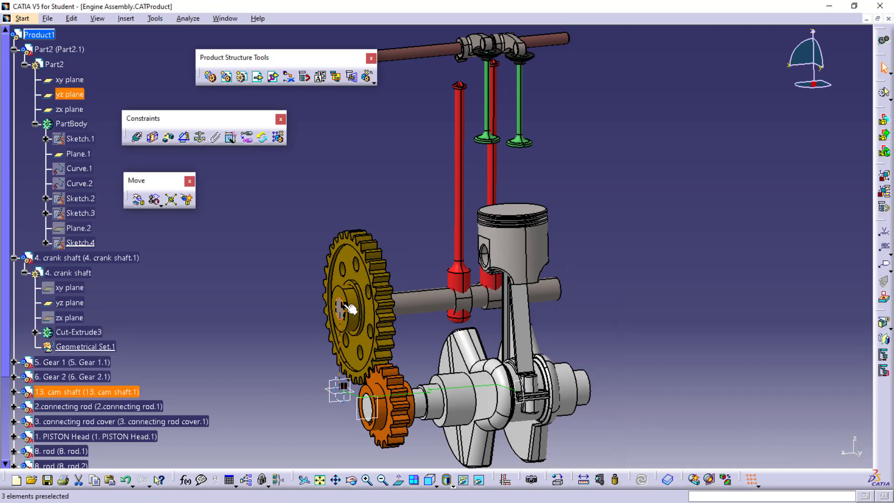
Step: Change the type of the constraint between Part2's yz plane and the cam shaft face to Parallelism
{"action": "left_click", "coordinate": [263, 138]}
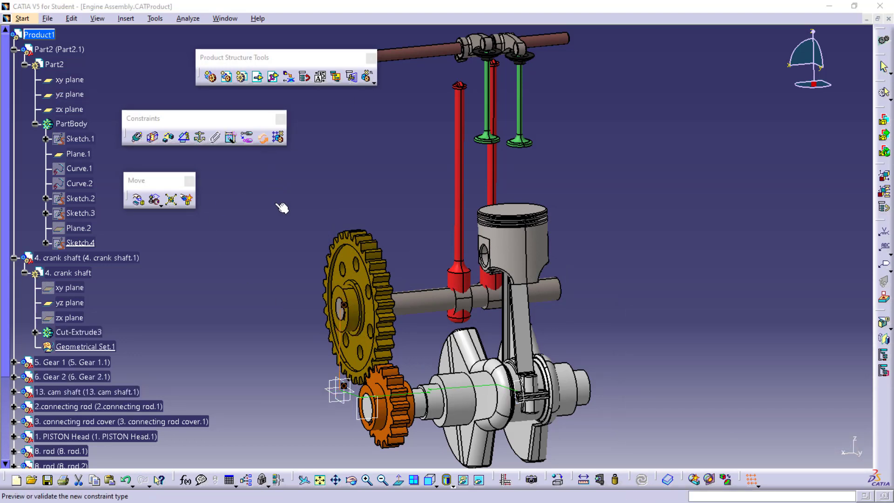
{"action": "left_click", "coordinate": [764, 376]}
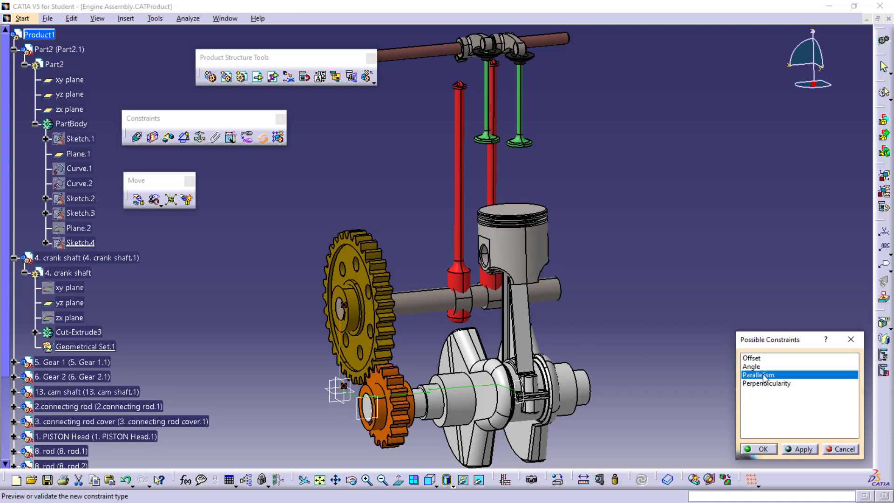
{"action": "left_click", "coordinate": [761, 450]}
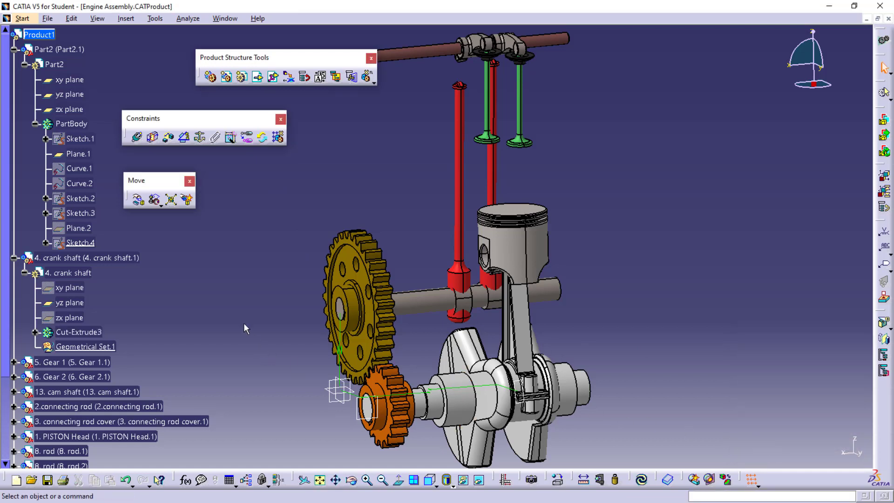
Step: Try to manipulate the cam shaft with respect to constraints, along the YZ plane and around the X, Y and Z axes
{"action": "left_click", "coordinate": [139, 200]}
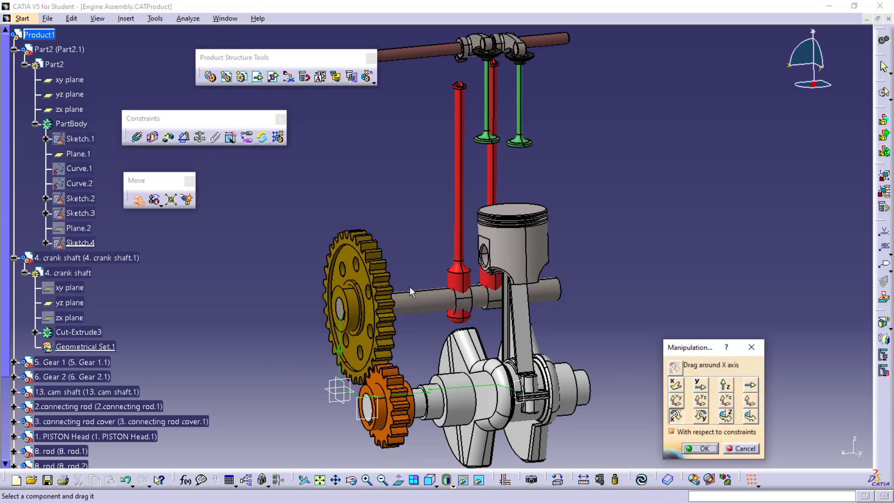
{"action": "left_click_drag", "start_coordinate": [420, 243], "coordinate": [416, 281]}
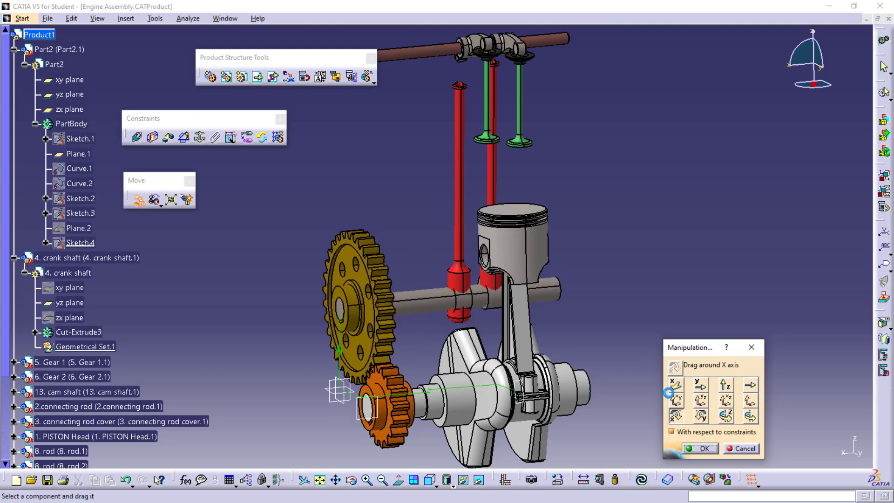
{"action": "left_click", "coordinate": [700, 400]}
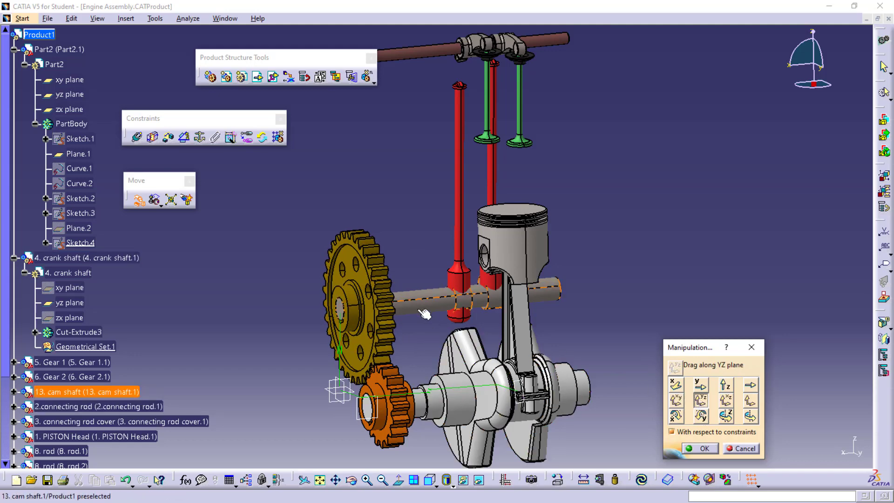
{"action": "left_click", "coordinate": [701, 415]}
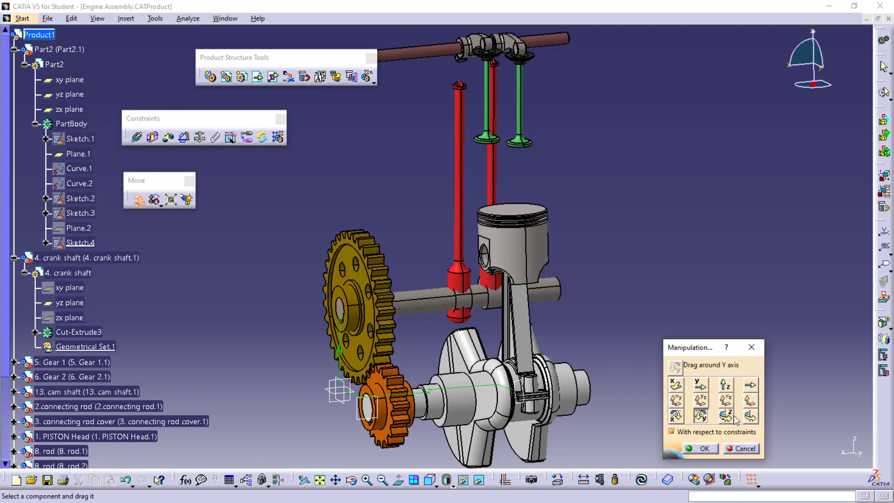
{"action": "left_click", "coordinate": [726, 416]}
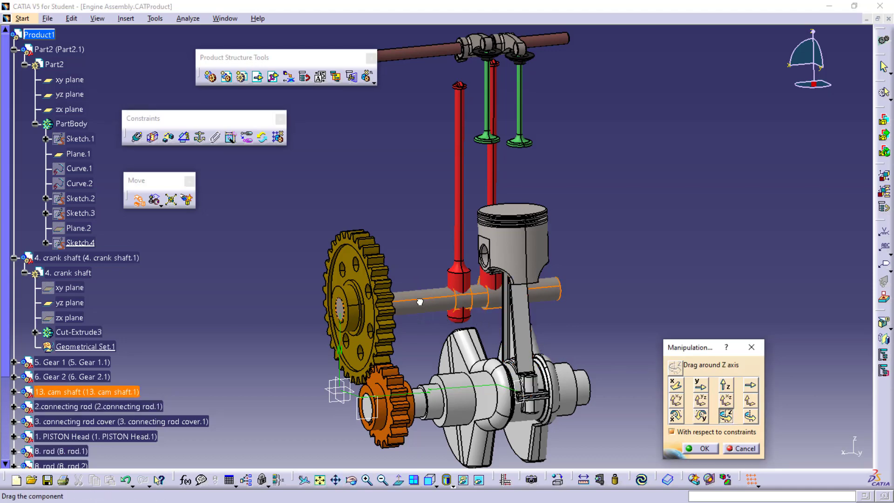
Step: Turn the crank shaft with the Manipulation tool, using Drag around any axis and Drag around Z axis, to raise the piston
{"action": "left_click", "coordinate": [750, 416]}
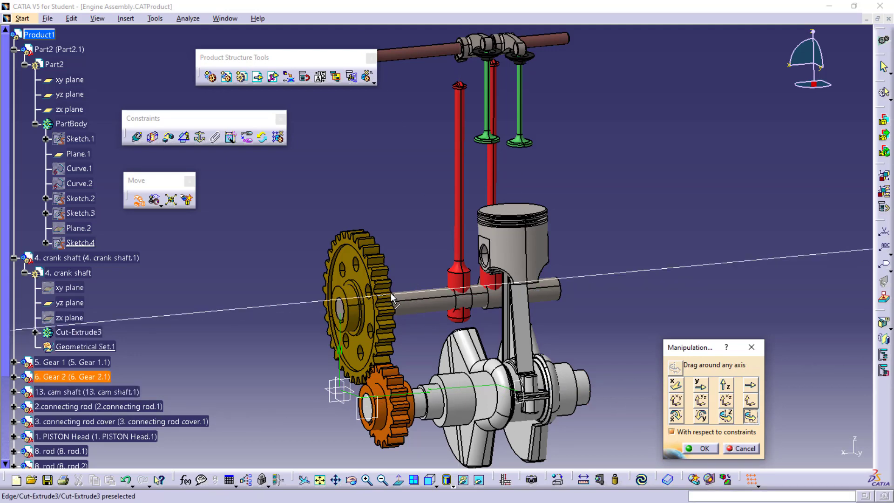
{"action": "left_click", "coordinate": [387, 331]}
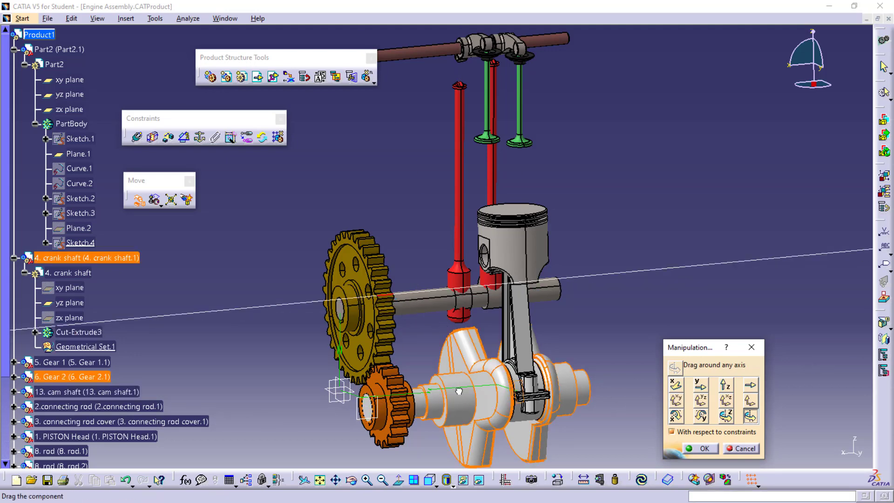
{"action": "left_click_drag", "start_coordinate": [443, 331], "coordinate": [496, 449]}
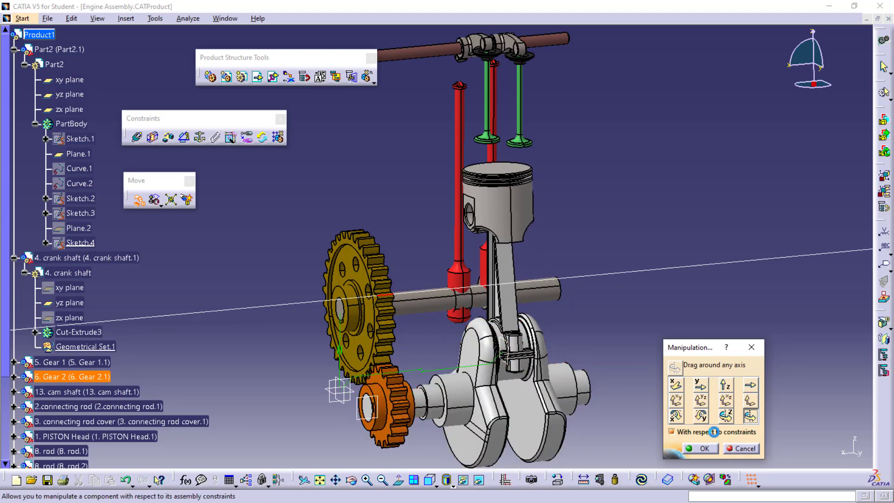
{"action": "left_click", "coordinate": [725, 400]}
{"action": "left_click", "coordinate": [725, 415]}
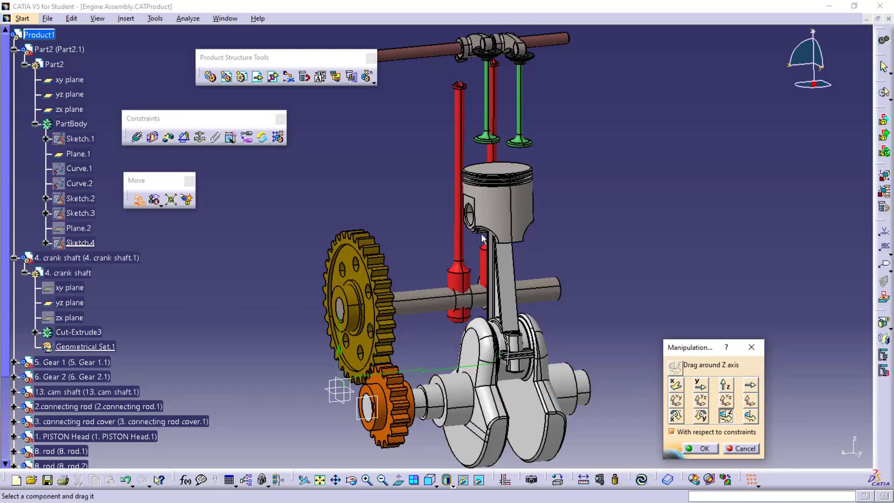
{"action": "left_click_drag", "start_coordinate": [572, 279], "coordinate": [573, 280]}
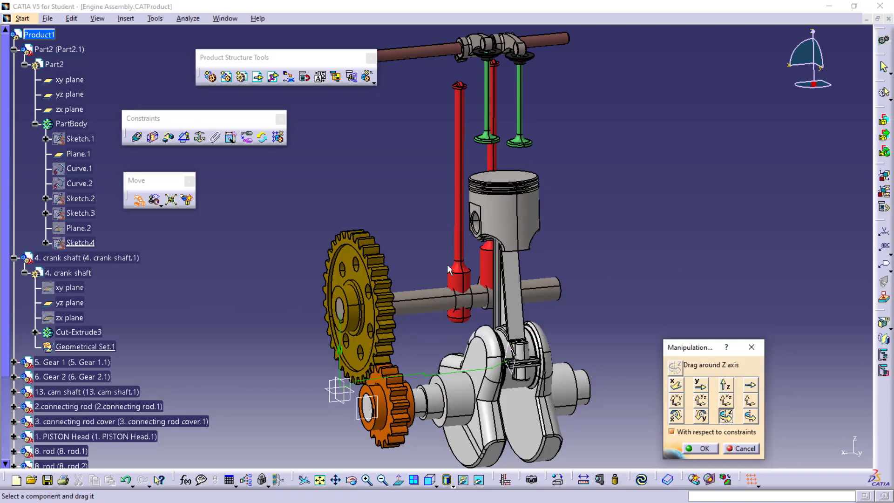
Step: Nudge the front tappet and the front green valve slightly upward within their constraints and accept the manipulation
{"action": "left_click_drag", "start_coordinate": [454, 273], "coordinate": [494, 265]}
{"action": "mouse_move", "coordinate": [488, 139]}
{"action": "left_mouse_down"}
{"action": "mouse_move", "coordinate": [498, 135]}
{"action": "mouse_move", "coordinate": [502, 167]}
{"action": "mouse_move", "coordinate": [482, 125]}
{"action": "left_mouse_up"}
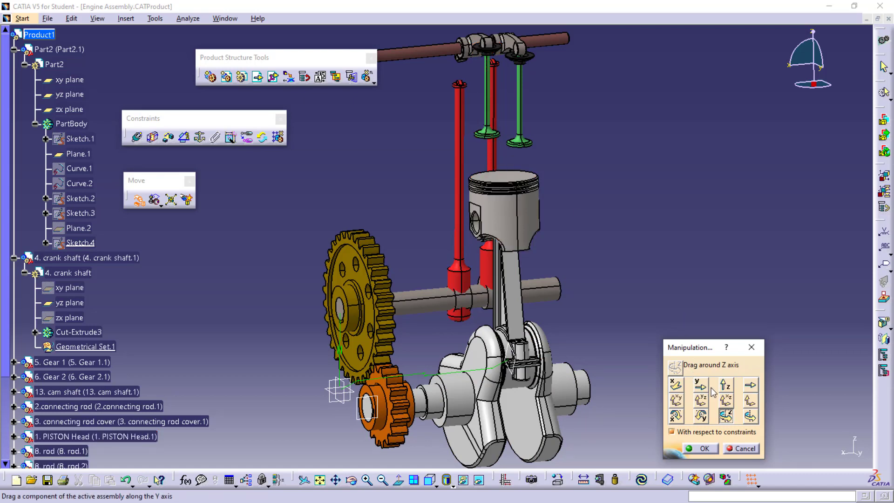
{"action": "left_click", "coordinate": [727, 391]}
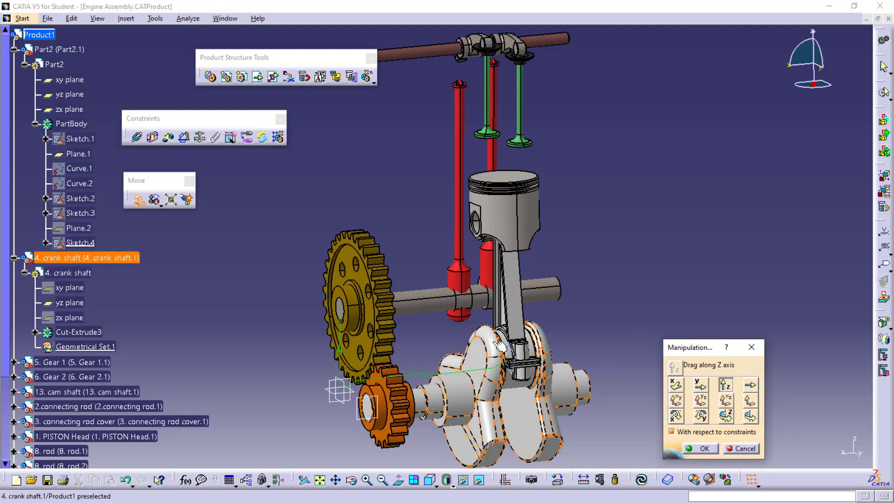
{"action": "left_click", "coordinate": [704, 449]}
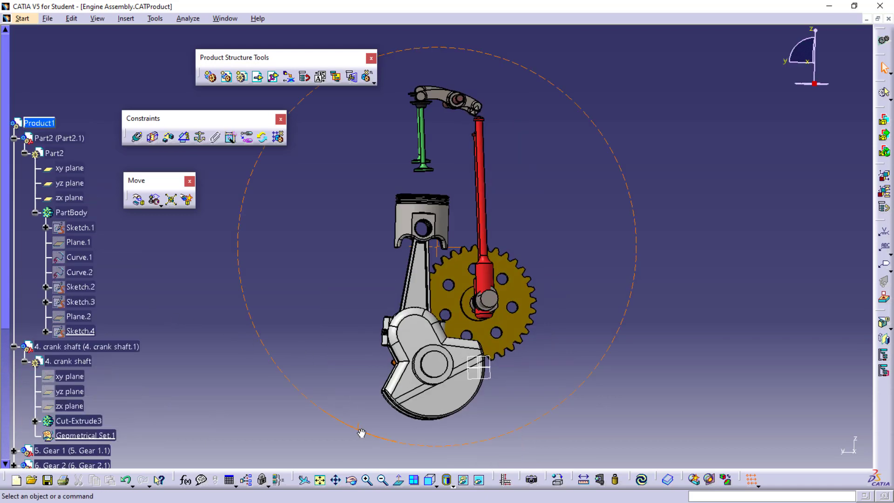
Step: Orient the view normal to Part2's yz plane to see the engine from the side
{"action": "middle_click_drag", "start_coordinate": [345, 375], "coordinate": [361, 434]}
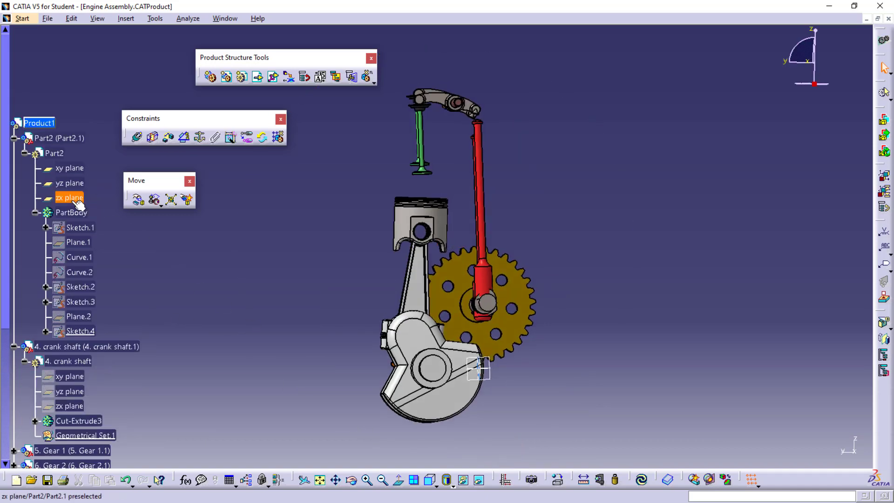
{"action": "right_click", "coordinate": [68, 185]}
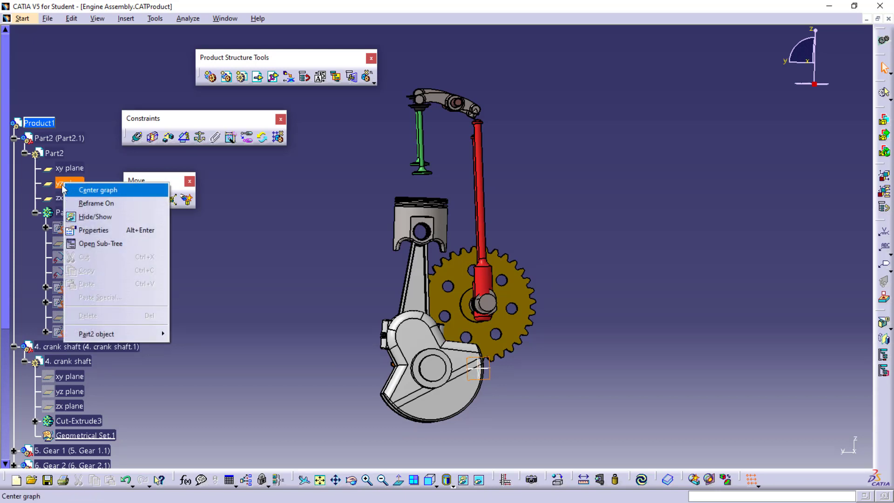
{"action": "left_click", "coordinate": [64, 176]}
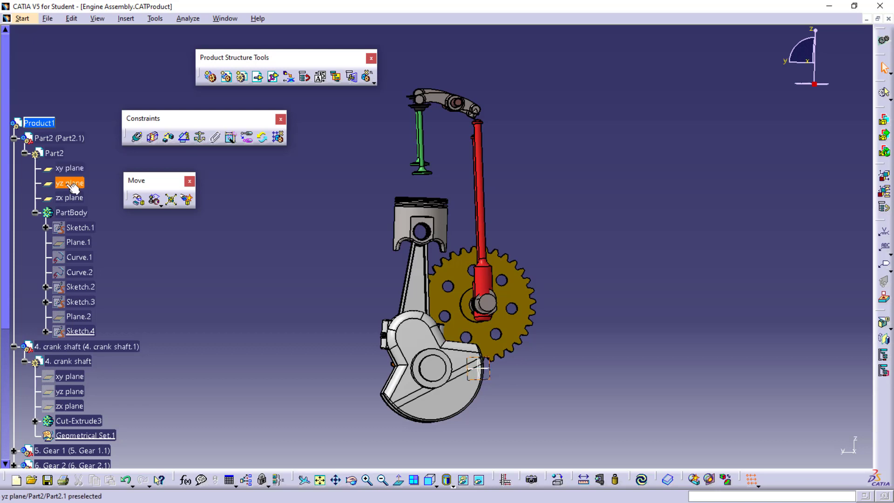
{"action": "left_click", "coordinate": [71, 185]}
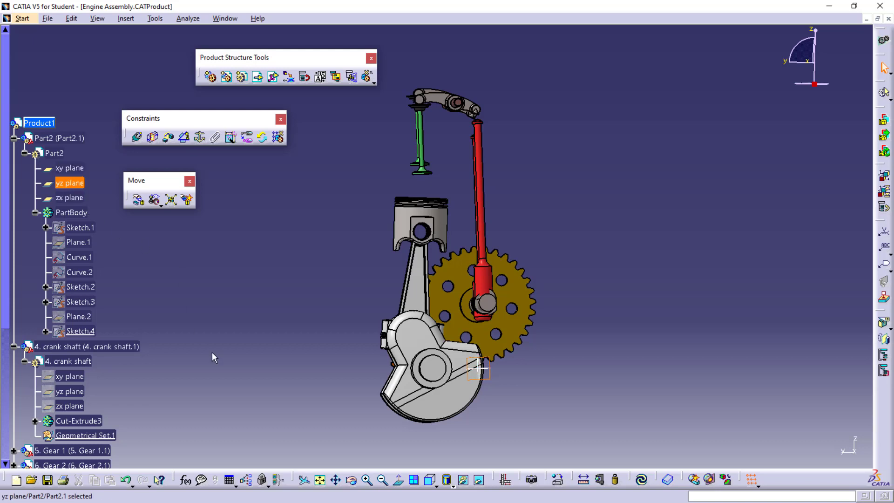
{"action": "left_click", "coordinate": [399, 481]}
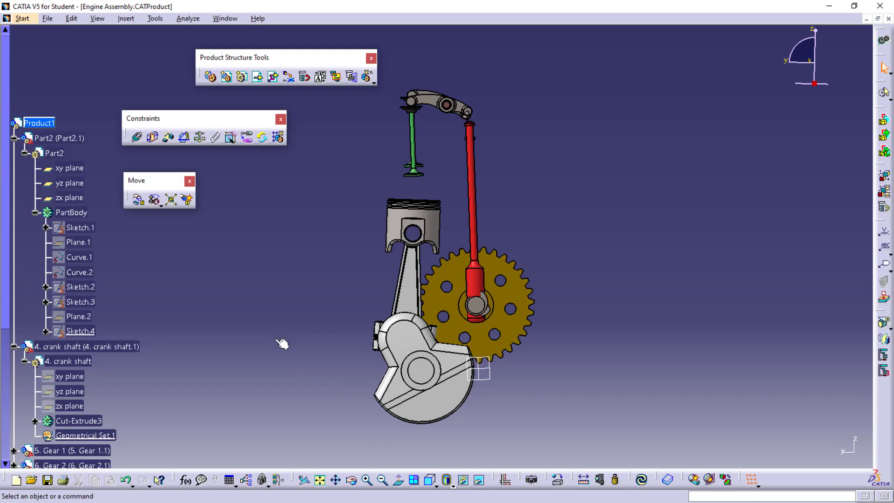
{"action": "left_click", "coordinate": [399, 480]}
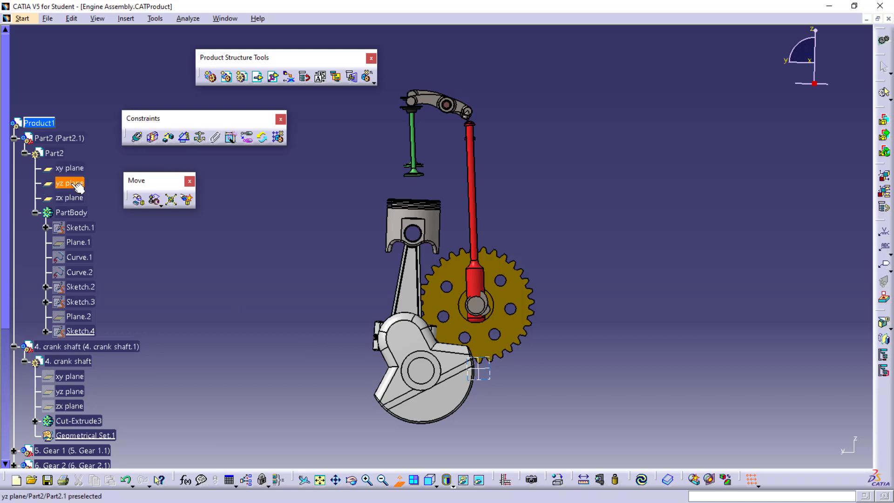
{"action": "key", "text": "Escape"}
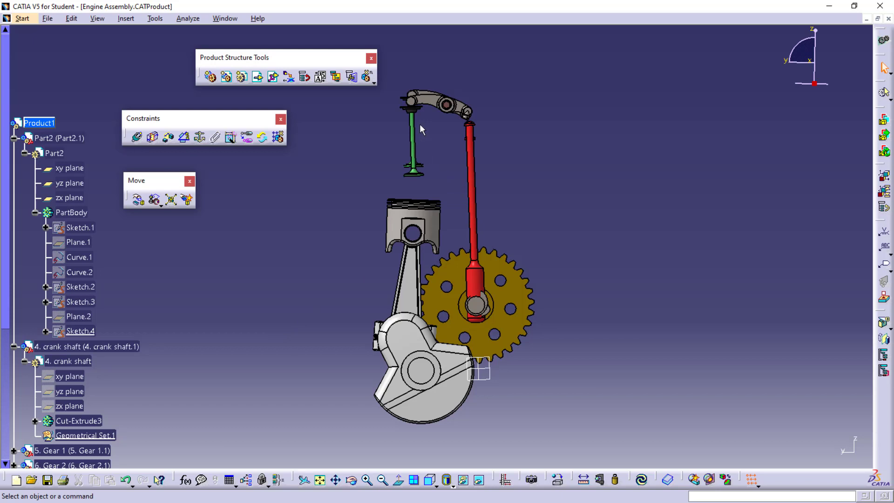
Step: Lower both green valves along the Z axis, respecting constraints, so they sit level below the rocker arms
{"action": "left_click", "coordinate": [139, 200]}
{"action": "middle_click_drag", "start_coordinate": [336, 147], "coordinate": [356, 181]}
{"action": "left_click_drag", "start_coordinate": [456, 266], "coordinate": [456, 299]}
{"action": "left_click_drag", "start_coordinate": [460, 267], "coordinate": [470, 313]}
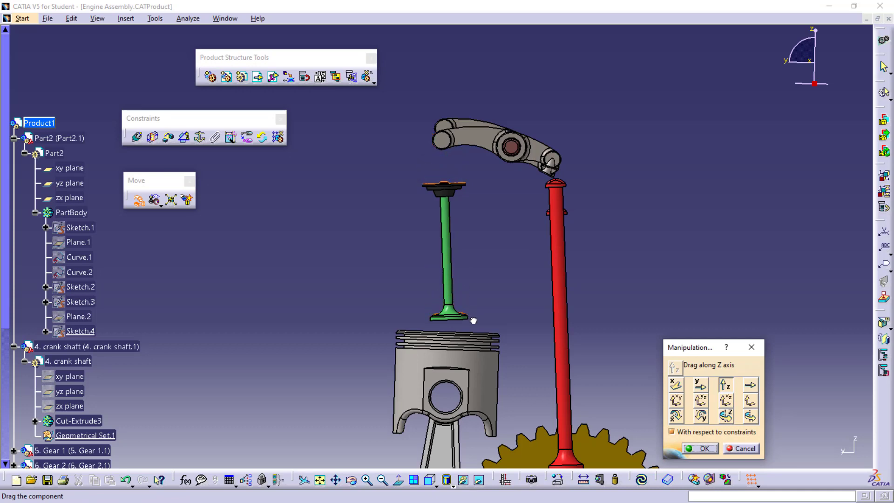
Step: Adjust the two red push rods along the Z axis so their upper ends are at the same height
{"action": "left_click_drag", "start_coordinate": [564, 304], "coordinate": [561, 320]}
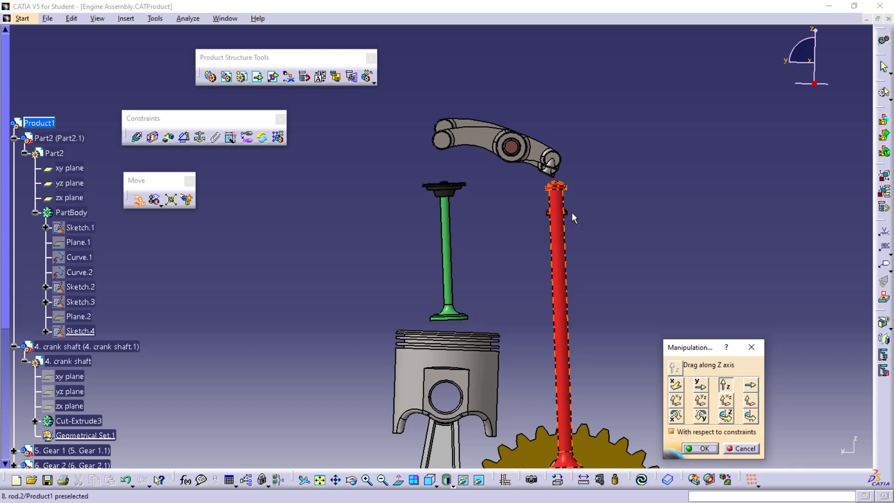
{"action": "left_click_drag", "start_coordinate": [567, 212], "coordinate": [568, 210]}
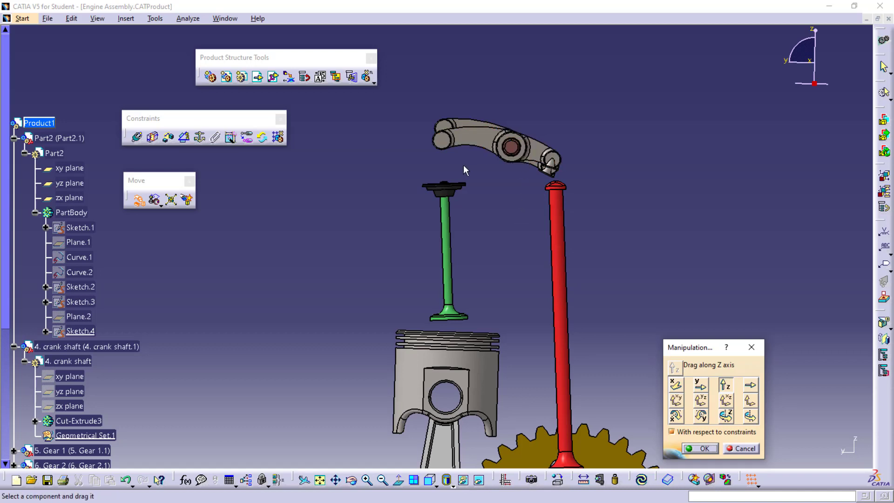
{"action": "middle_click_drag", "start_coordinate": [511, 253], "coordinate": [497, 126]}
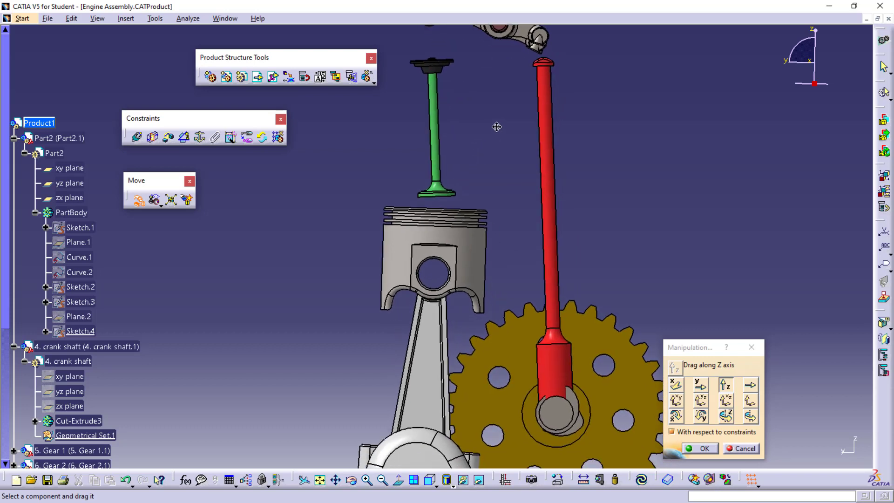
Step: Raise the front red push rod along the Z axis and rotate the large gear around the X axis until the cam lobes point downward
{"action": "left_click_drag", "start_coordinate": [562, 361], "coordinate": [561, 324]}
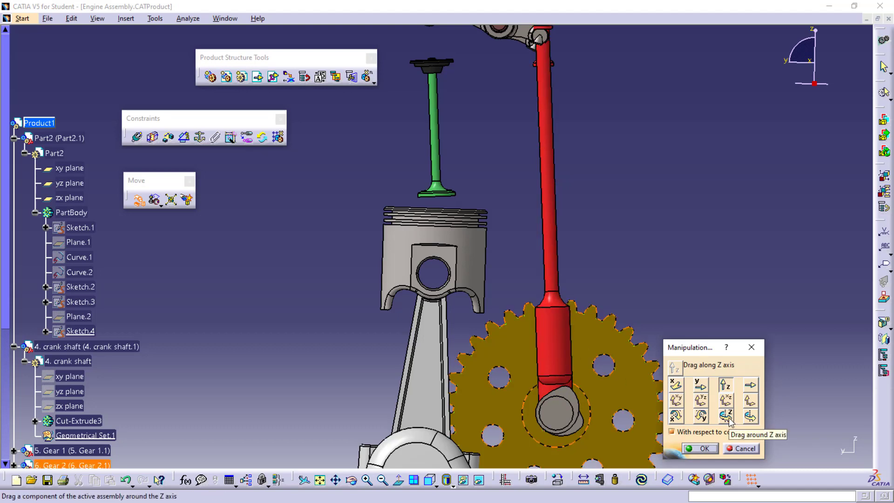
{"action": "left_click", "coordinate": [675, 416]}
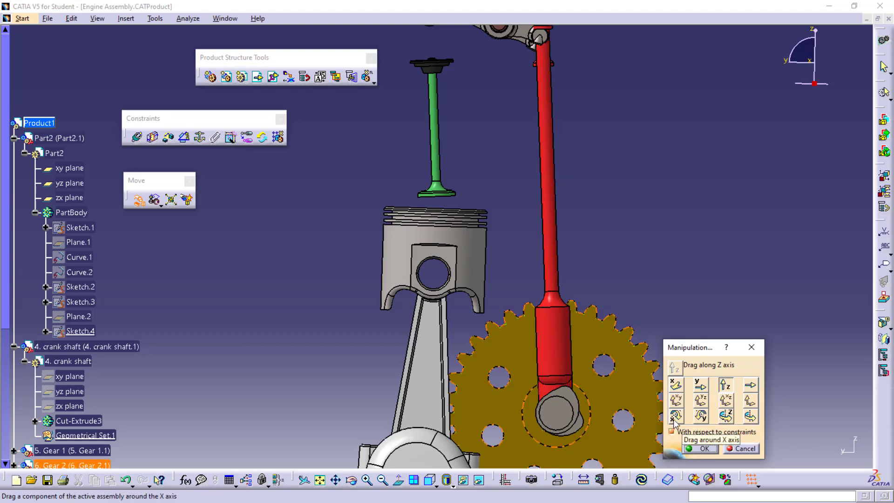
{"action": "left_click_drag", "start_coordinate": [610, 394], "coordinate": [505, 451]}
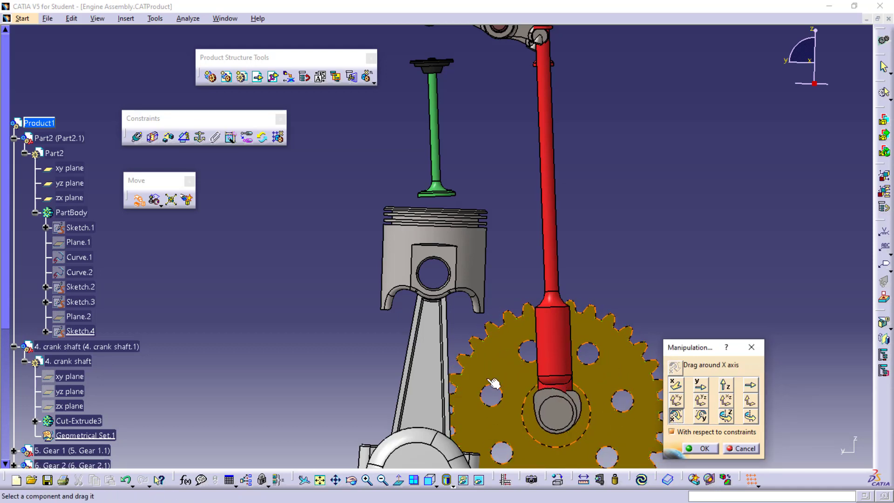
{"action": "left_click_drag", "start_coordinate": [504, 354], "coordinate": [484, 451]}
{"action": "left_click_drag", "start_coordinate": [506, 337], "coordinate": [483, 404]}
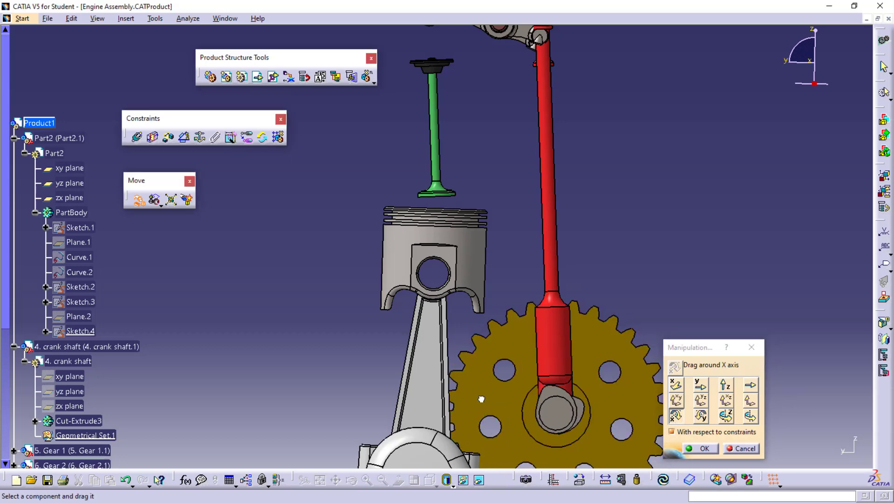
{"action": "left_click_drag", "start_coordinate": [598, 345], "coordinate": [623, 456]}
{"action": "left_click_drag", "start_coordinate": [615, 316], "coordinate": [646, 484]}
{"action": "left_click_drag", "start_coordinate": [623, 339], "coordinate": [641, 363]}
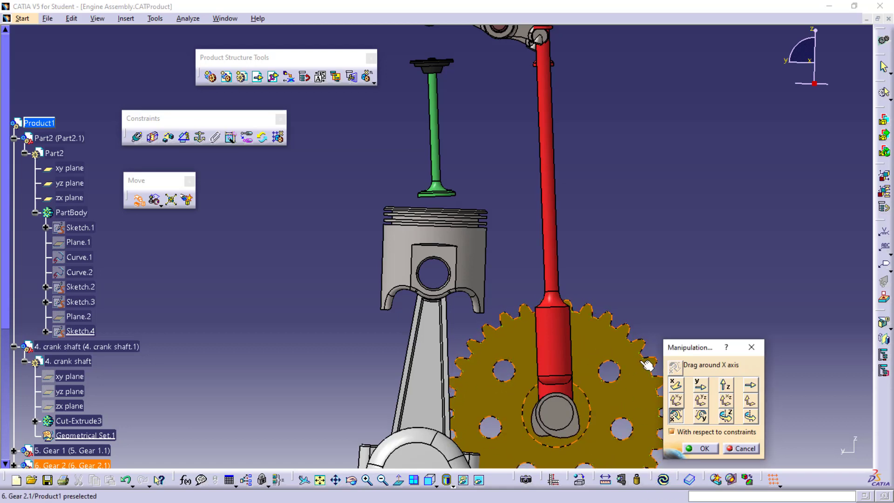
Step: Lower the front red push rod along the Z axis until its lower end sits just above the cam shaft
{"action": "left_click", "coordinate": [728, 386]}
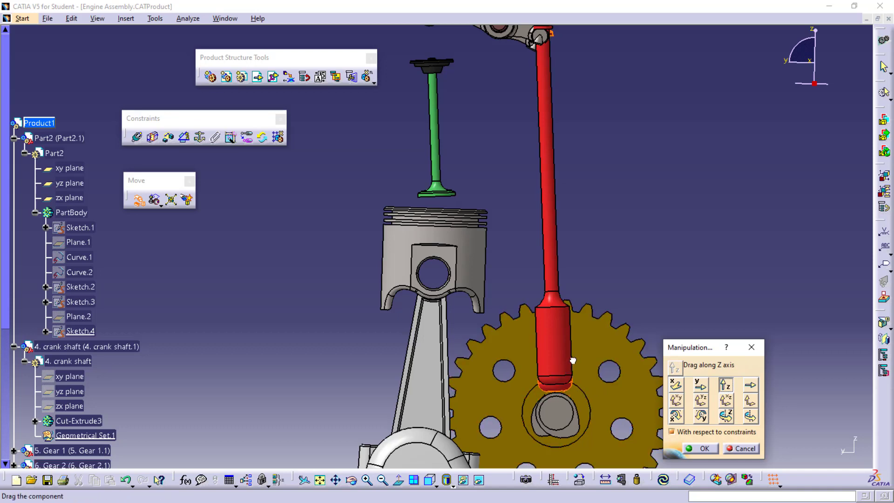
{"action": "left_click_drag", "start_coordinate": [566, 364], "coordinate": [567, 370]}
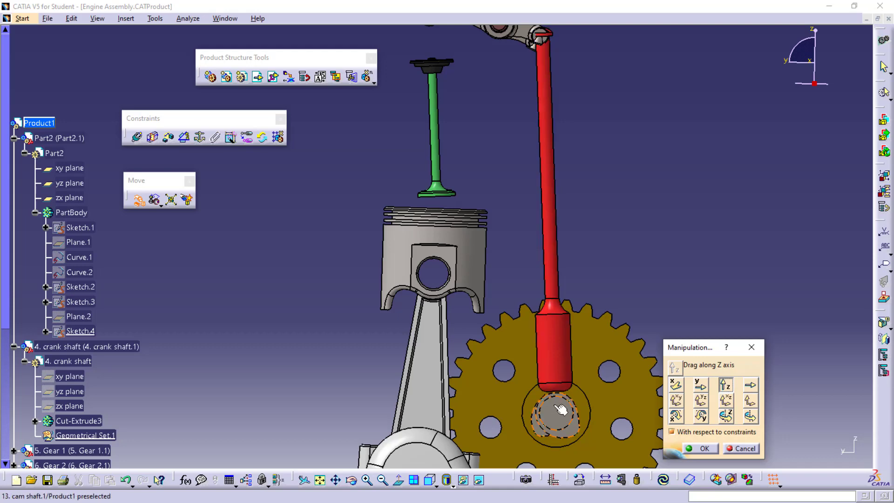
{"action": "key", "text": "ctrl+Page_Up"}
{"action": "key", "text": "ctrl+Page_Up"}
{"action": "key", "text": "ctrl+Page_Down"}
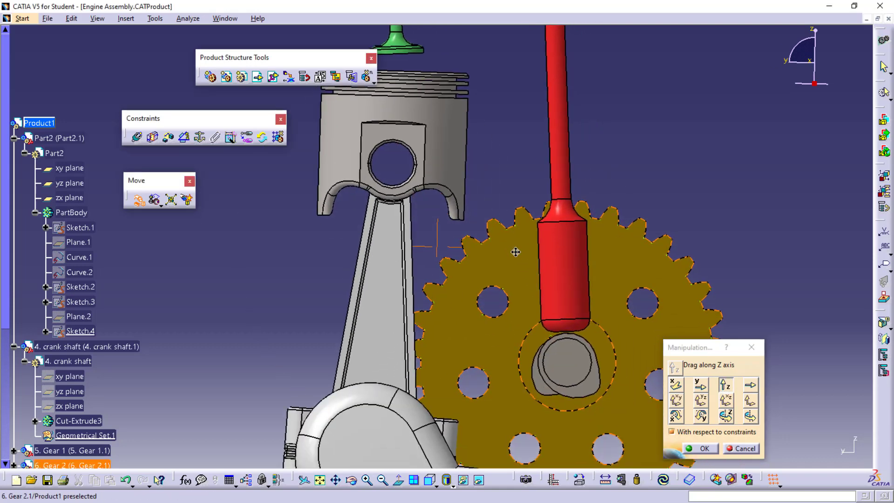
{"action": "key", "text": "ctrl+Page_Up"}
Step: Rotate both rocker arms around the X axis, respecting constraints, so they align with each other between the valves and push rods
{"action": "middle_click_drag", "start_coordinate": [527, 368], "coordinate": [528, 406]}
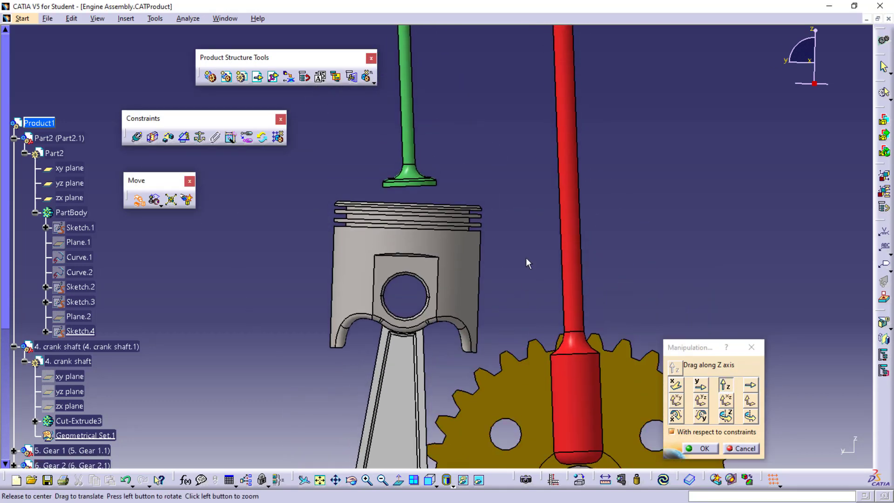
{"action": "left_click", "coordinate": [527, 261]}
{"action": "middle_click_drag", "start_coordinate": [527, 261], "coordinate": [527, 443]}
{"action": "middle_click_drag", "start_coordinate": [497, 181], "coordinate": [513, 285]}
{"action": "key", "text": "ctrl+Page_Up"}
{"action": "key", "text": "ctrl+Page_Up"}
{"action": "key", "text": "ctrl+Page_Up"}
{"action": "key", "text": "ctrl+Page_Up"}
{"action": "key", "text": "ctrl+Page_Up"}
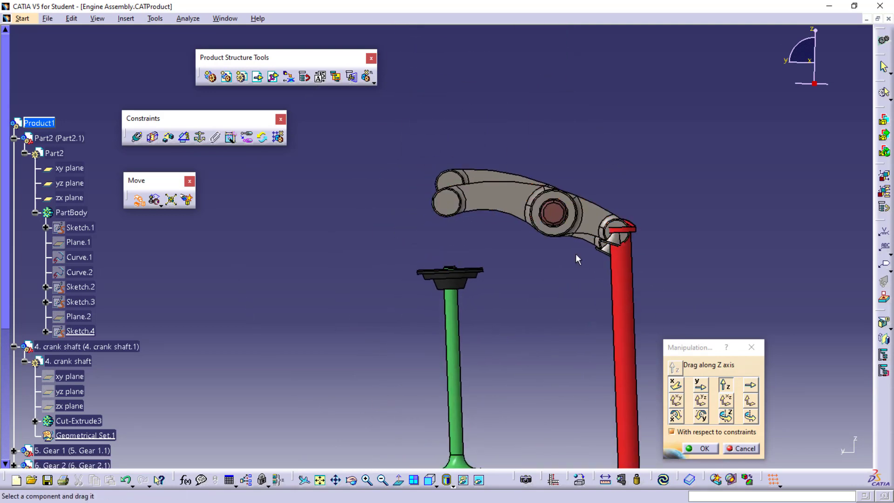
{"action": "left_click", "coordinate": [675, 415]}
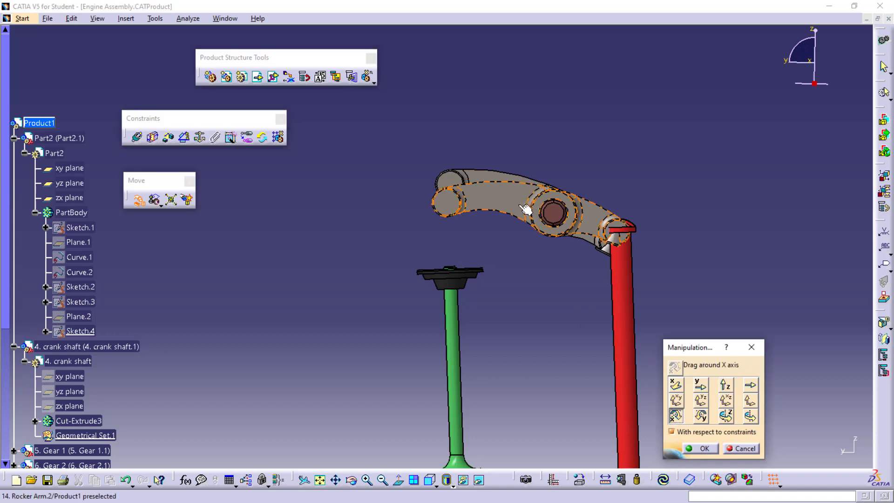
{"action": "left_click_drag", "start_coordinate": [527, 209], "coordinate": [499, 215]}
{"action": "left_click_drag", "start_coordinate": [509, 250], "coordinate": [462, 380]}
{"action": "left_click_drag", "start_coordinate": [490, 408], "coordinate": [101, 315]}
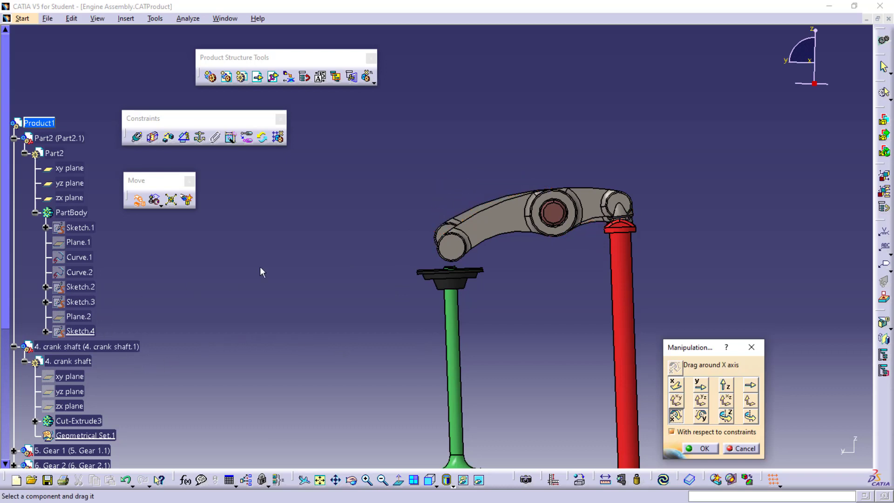
{"action": "left_click_drag", "start_coordinate": [440, 235], "coordinate": [392, 285]}
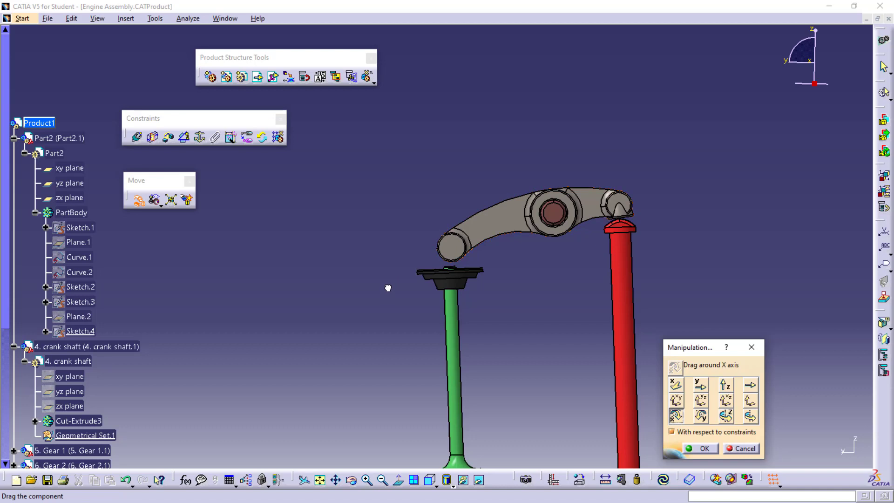
Step: Adjust the green valves along the Z axis so both tops sit level against the rocker arms, and accept the manipulation
{"action": "middle_click_drag", "start_coordinate": [712, 224], "coordinate": [694, 167]}
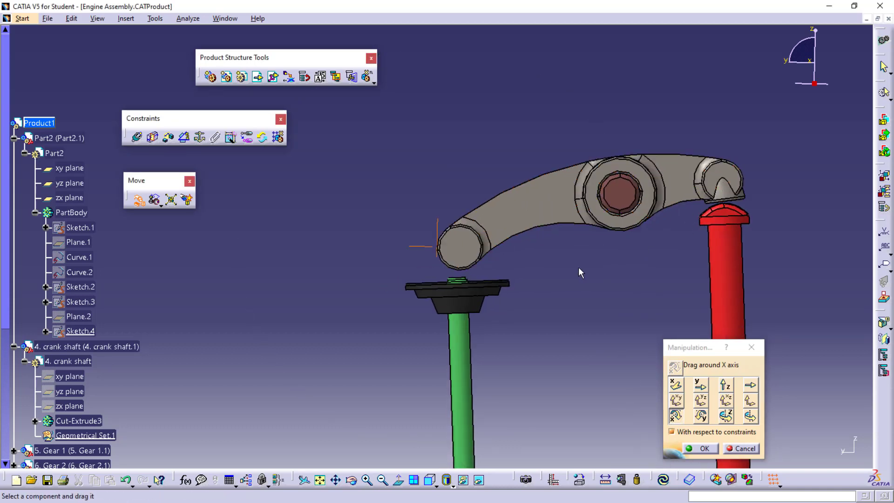
{"action": "middle_click_drag", "start_coordinate": [579, 267], "coordinate": [605, 221]}
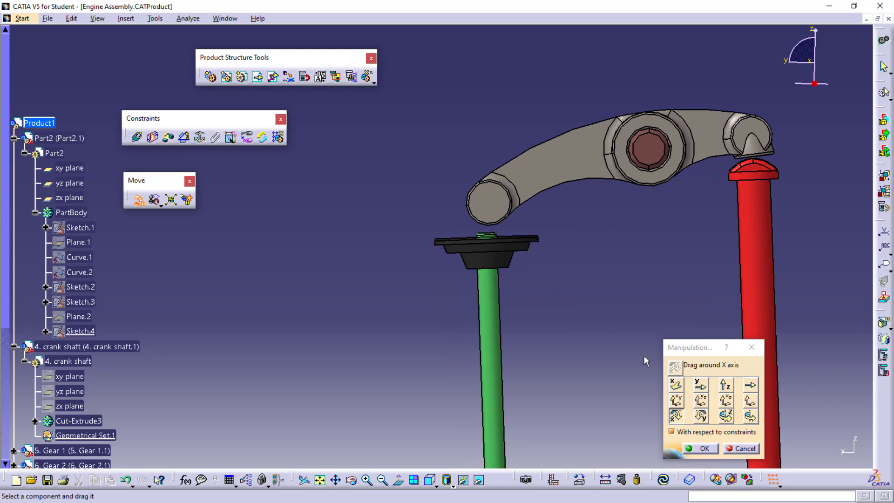
{"action": "left_click", "coordinate": [726, 385]}
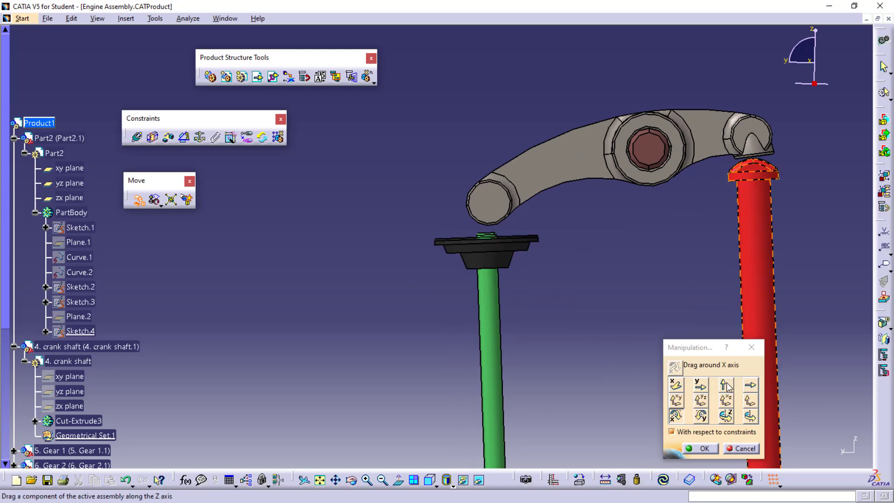
{"action": "left_click_drag", "start_coordinate": [501, 318], "coordinate": [501, 349]}
{"action": "left_click_drag", "start_coordinate": [504, 250], "coordinate": [511, 251]}
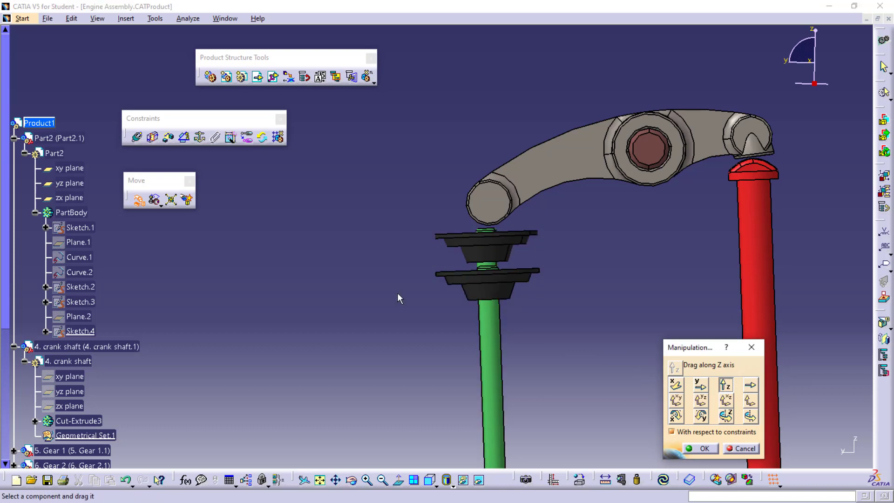
{"action": "mouse_move", "coordinate": [488, 271]}
{"action": "left_mouse_down"}
{"action": "mouse_move", "coordinate": [488, 238]}
{"action": "mouse_move", "coordinate": [488, 255]}
{"action": "left_mouse_up"}
{"action": "middle_click_drag", "start_coordinate": [422, 268], "coordinate": [430, 291]}
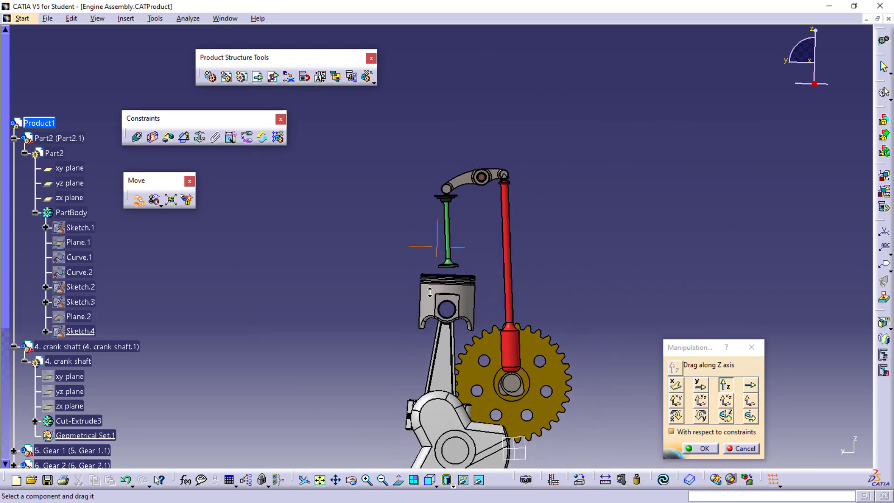
{"action": "left_click", "coordinate": [703, 448]}
Step: Add a coincidence constraint with Same orientation between Part2's xy plane and the top face of the piston head
{"action": "middle_click_drag", "start_coordinate": [310, 322], "coordinate": [345, 248]}
{"action": "middle_click_drag", "start_coordinate": [420, 220], "coordinate": [367, 260]}
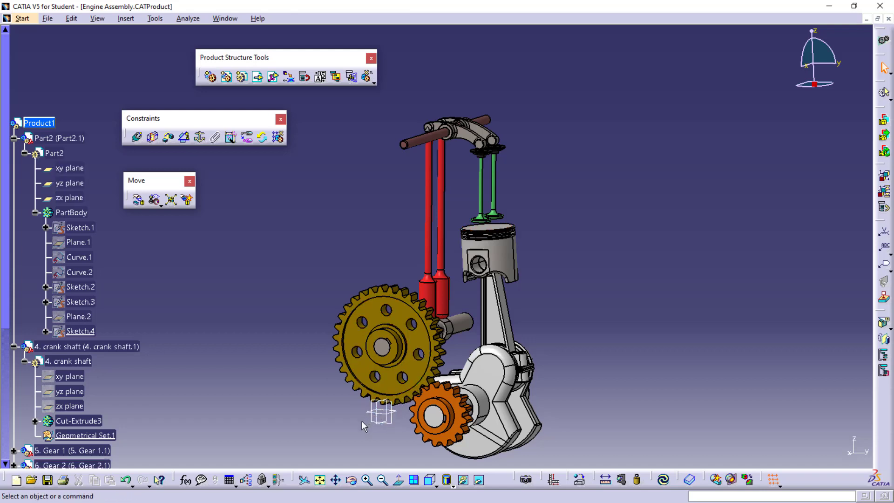
{"action": "left_click", "coordinate": [154, 199]}
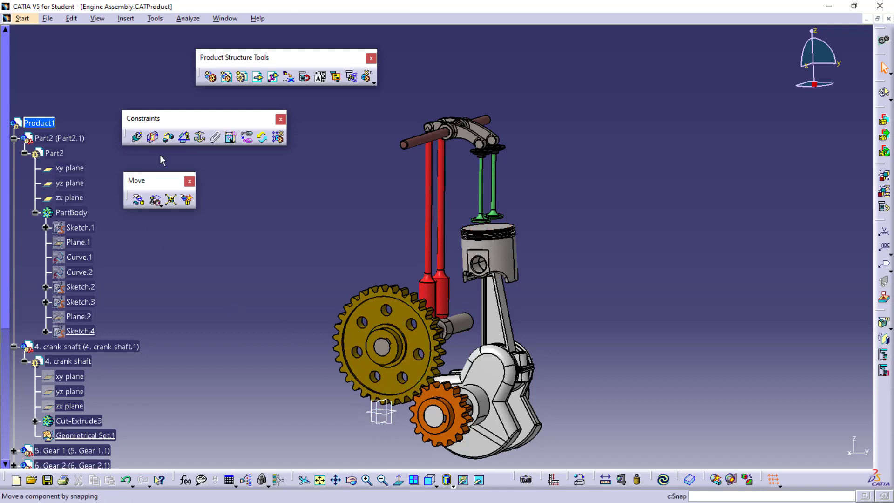
{"action": "left_click", "coordinate": [136, 137]}
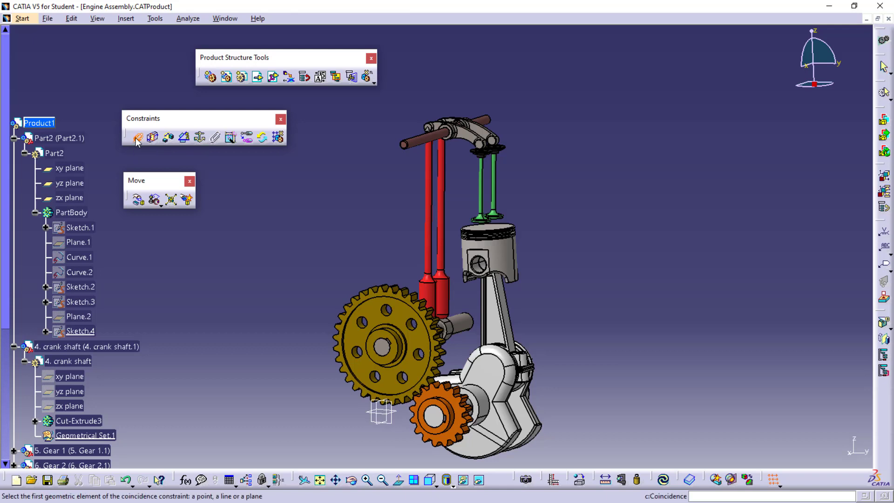
{"action": "left_click", "coordinate": [378, 413]}
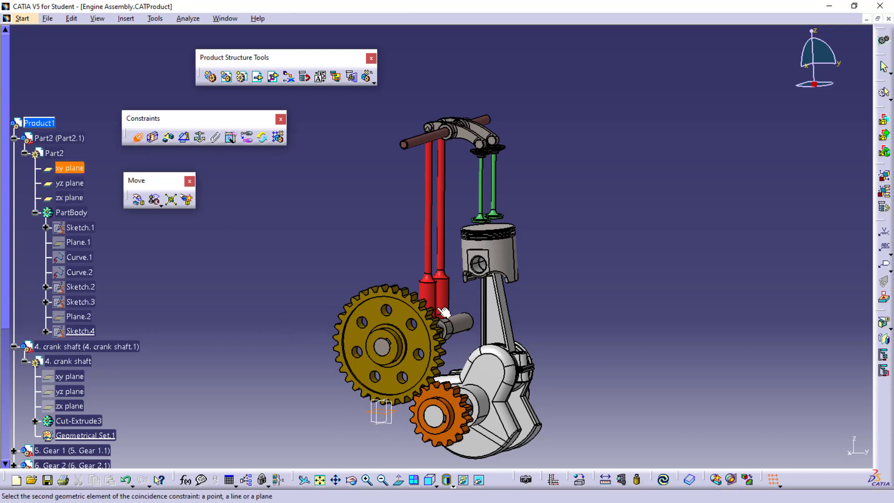
{"action": "left_click", "coordinate": [497, 228]}
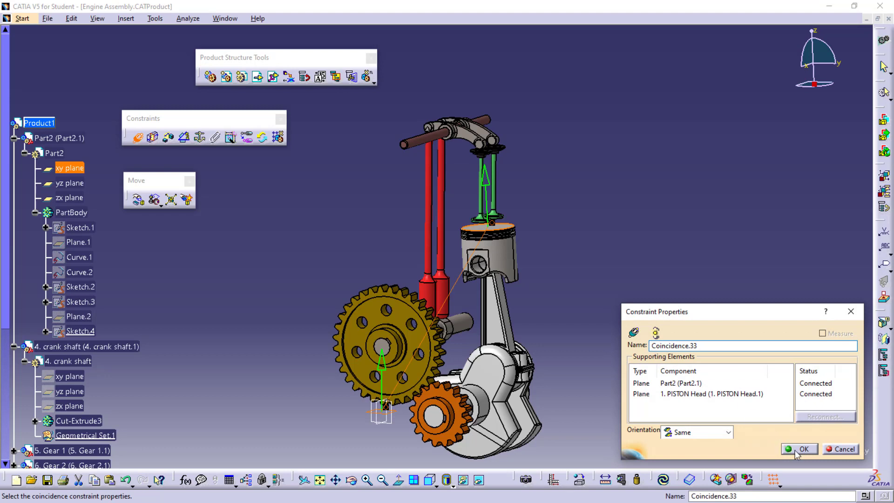
{"action": "left_click", "coordinate": [800, 449]}
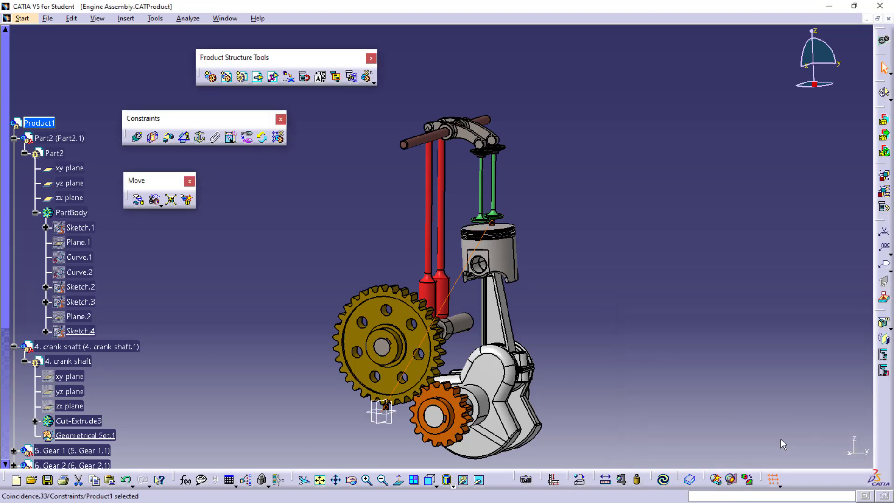
Step: Change the piston head's coincidence constraint to Parallelism, then update the assembly and hide that constraint
{"action": "left_click", "coordinate": [262, 138]}
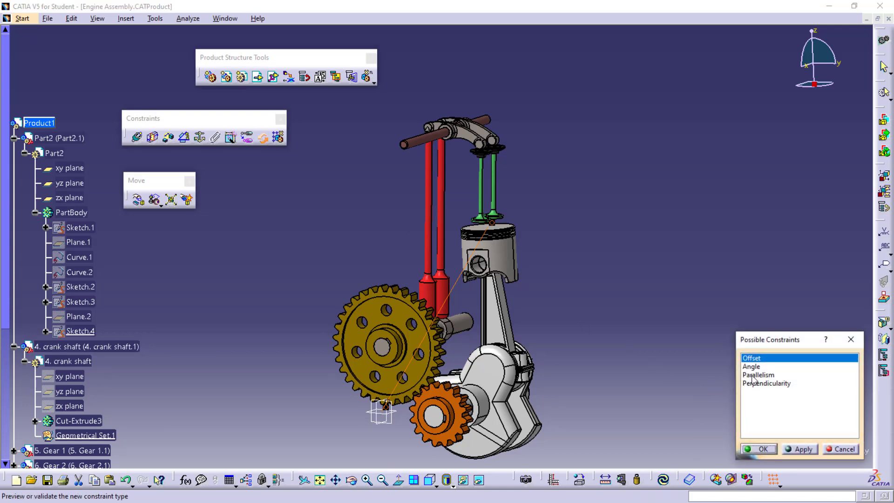
{"action": "left_click", "coordinate": [753, 376]}
{"action": "left_click", "coordinate": [758, 451]}
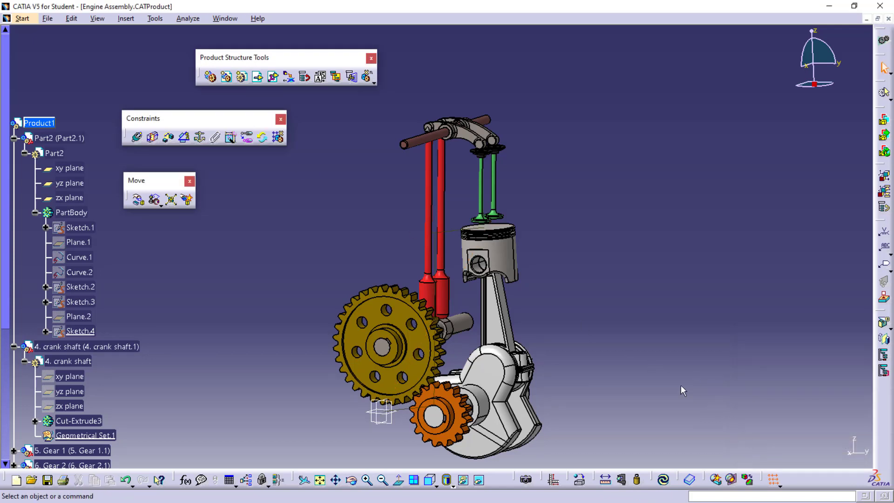
{"action": "left_click", "coordinate": [406, 411]}
{"action": "left_click", "coordinate": [663, 480]}
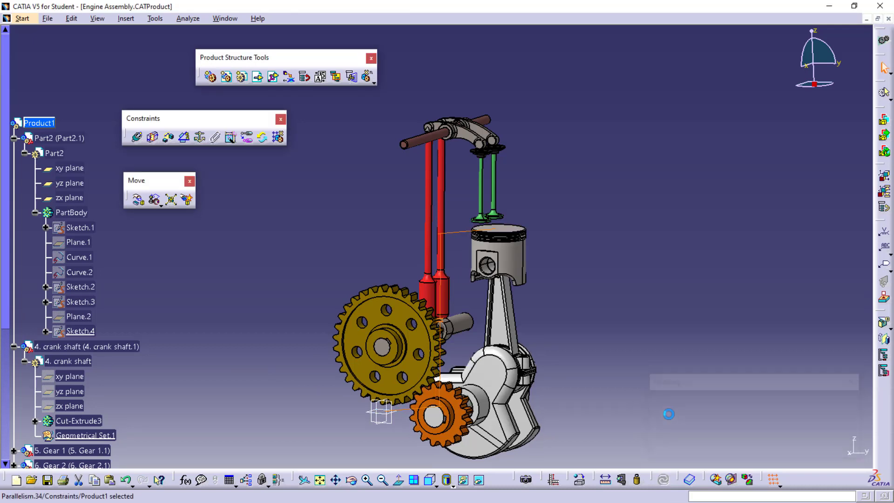
{"action": "right_click", "coordinate": [455, 235]}
{"action": "left_click", "coordinate": [478, 282]}
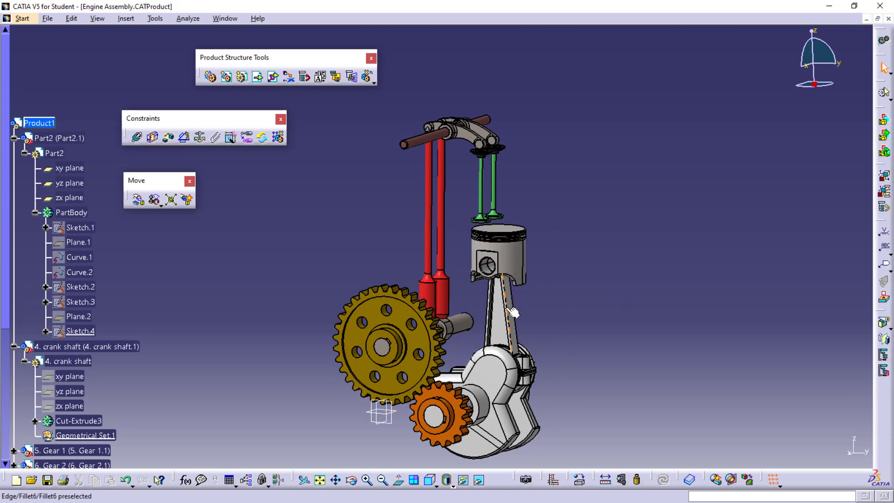
Step: Move the piston slightly along the Z axis within its constraints so the connecting rod and crank shaft follow, and accept the manipulation
{"action": "left_click", "coordinate": [138, 199]}
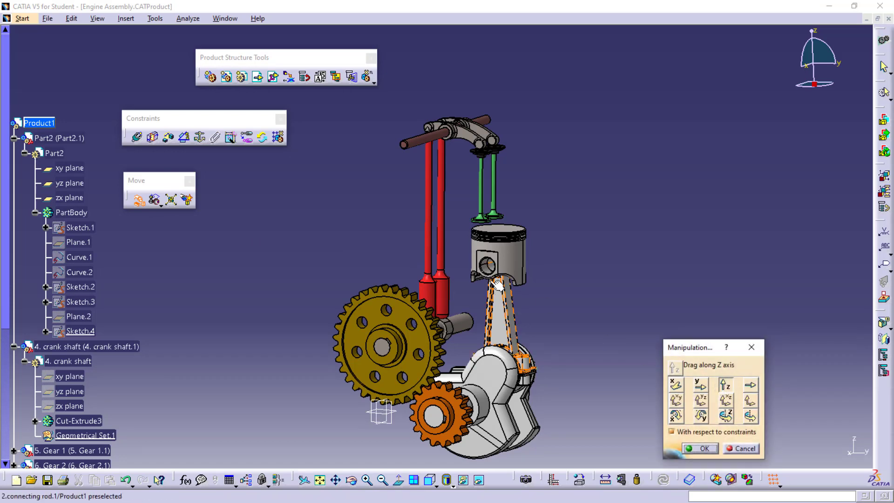
{"action": "left_click_drag", "start_coordinate": [507, 265], "coordinate": [473, 264]}
{"action": "left_click", "coordinate": [703, 448]}
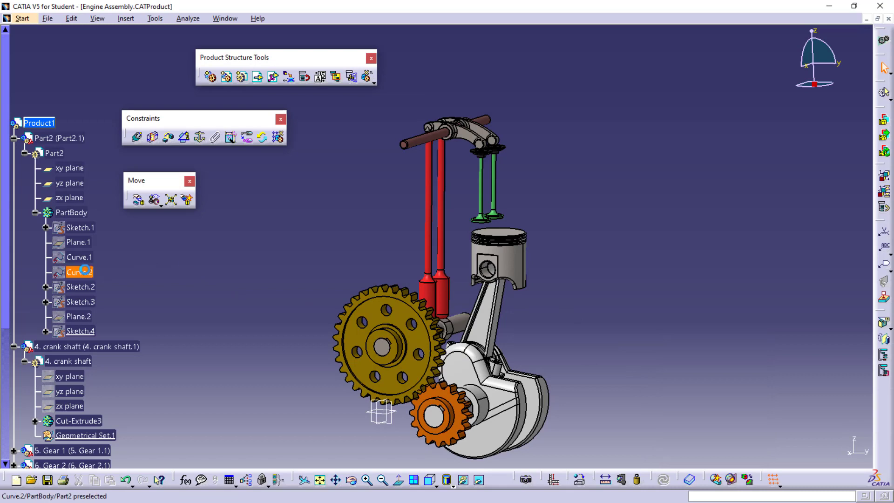
Step: Show Sketch.3 of Part2, make the piston's axis coincident with the sketch's vertical line and update the assembly
{"action": "left_click", "coordinate": [81, 302]}
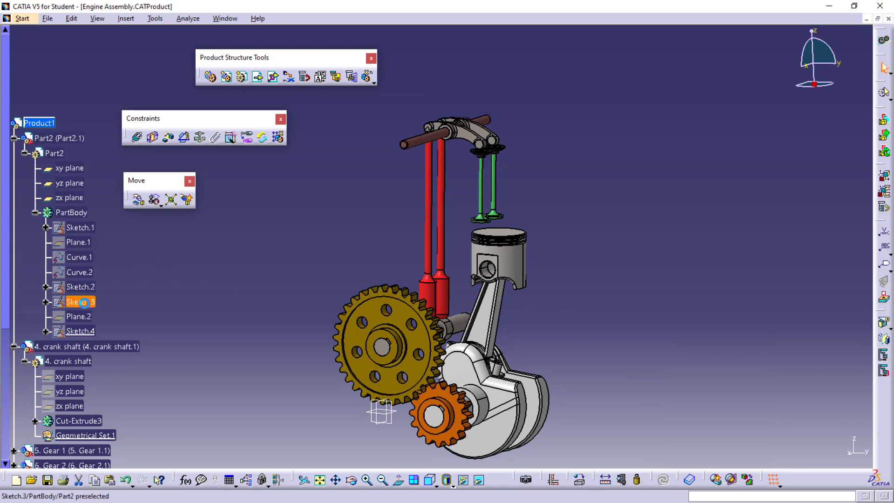
{"action": "right_click", "coordinate": [88, 304]}
{"action": "left_click", "coordinate": [114, 338]}
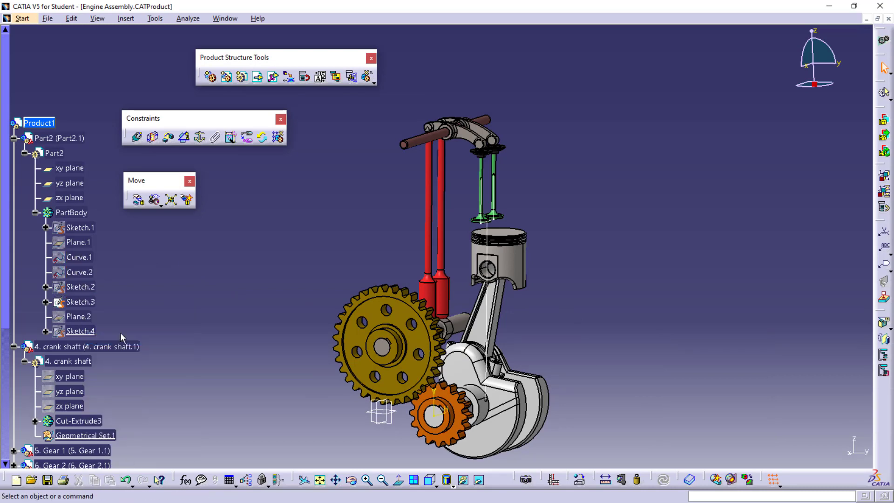
{"action": "left_click", "coordinate": [136, 137]}
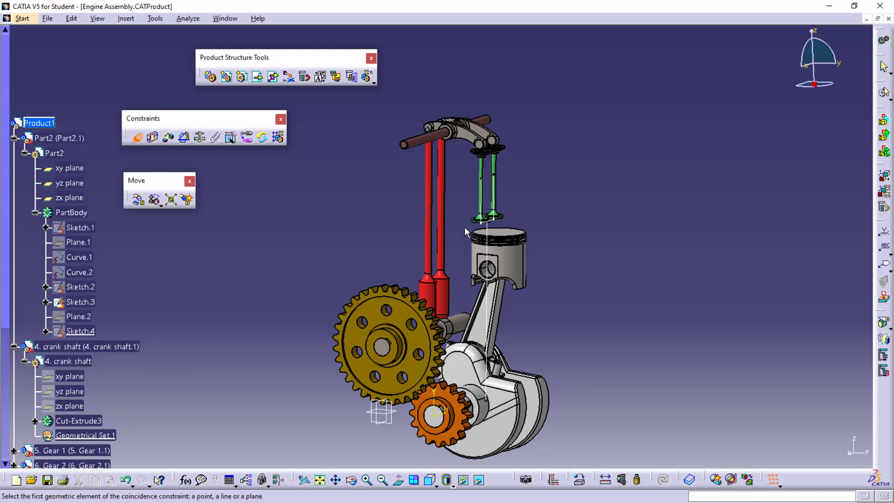
{"action": "left_click", "coordinate": [488, 252]}
{"action": "left_click", "coordinate": [506, 255]}
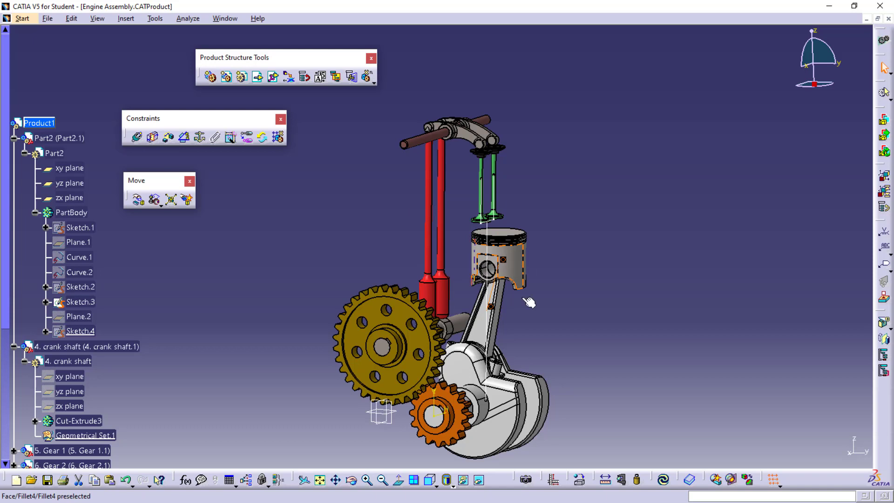
{"action": "left_click", "coordinate": [665, 479]}
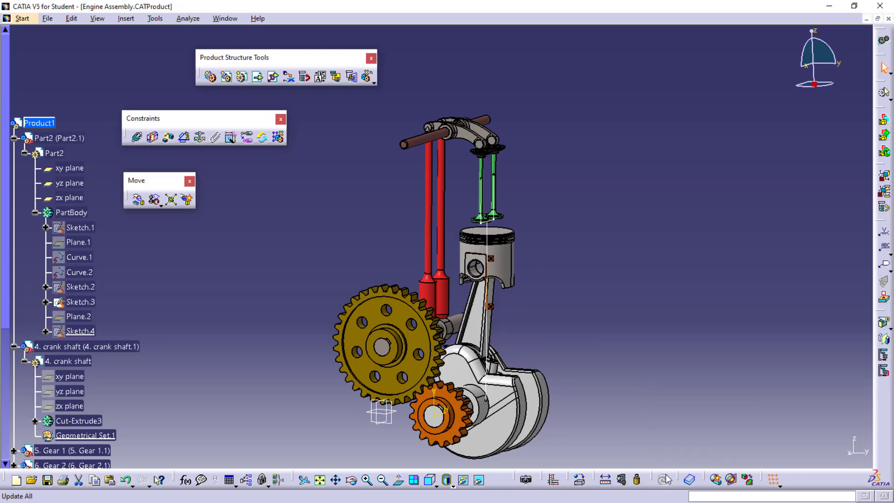
Step: Hide the piston's coincidence constraint and Sketch.3 of Part2
{"action": "right_click", "coordinate": [492, 260]}
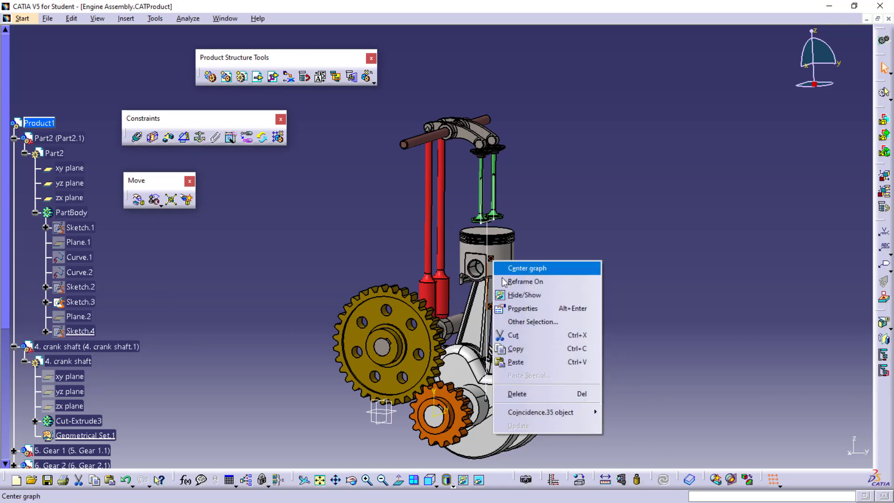
{"action": "left_click", "coordinate": [512, 295]}
{"action": "right_click", "coordinate": [489, 233]}
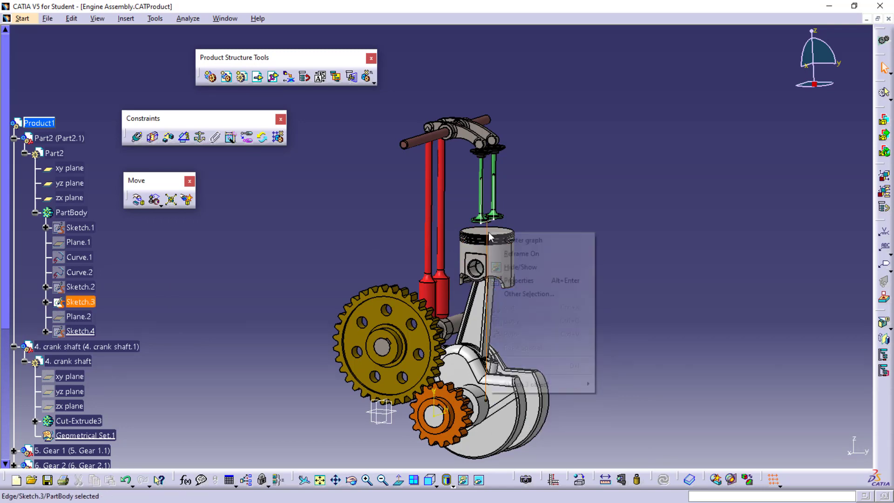
{"action": "left_click", "coordinate": [517, 266]}
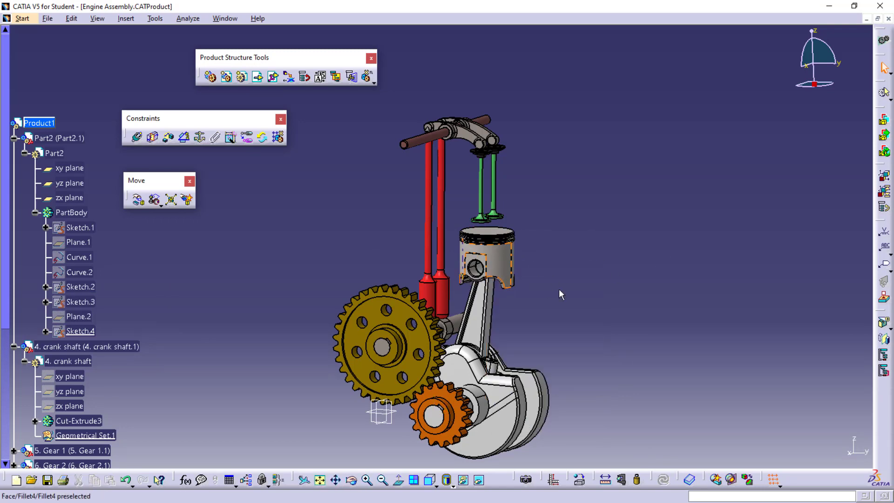
Step: Move the piston along the Z axis with respect to constraints so the connecting rod and crank shaft follow
{"action": "left_click", "coordinate": [138, 200]}
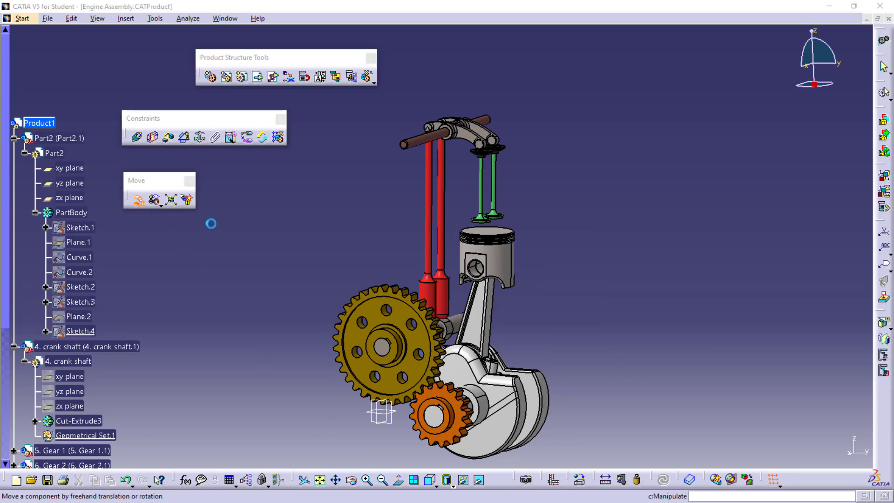
{"action": "left_click_drag", "start_coordinate": [481, 264], "coordinate": [501, 262]}
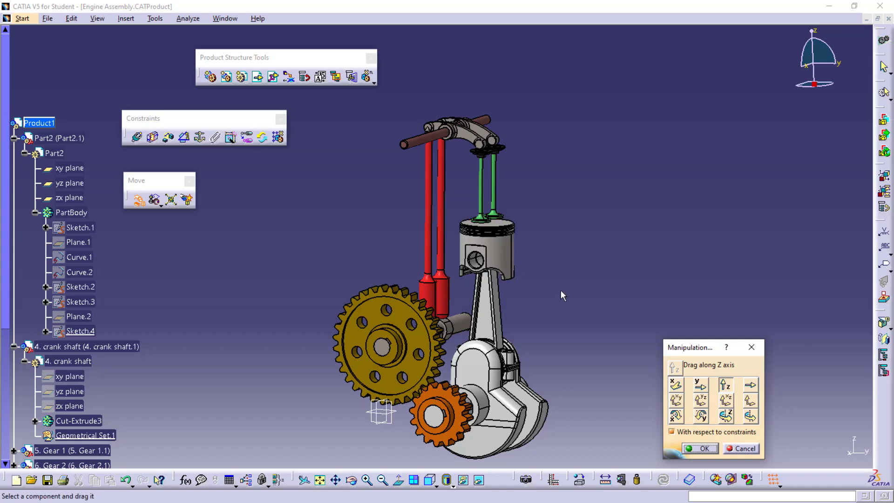
{"action": "middle_click_drag", "start_coordinate": [317, 365], "coordinate": [321, 364]}
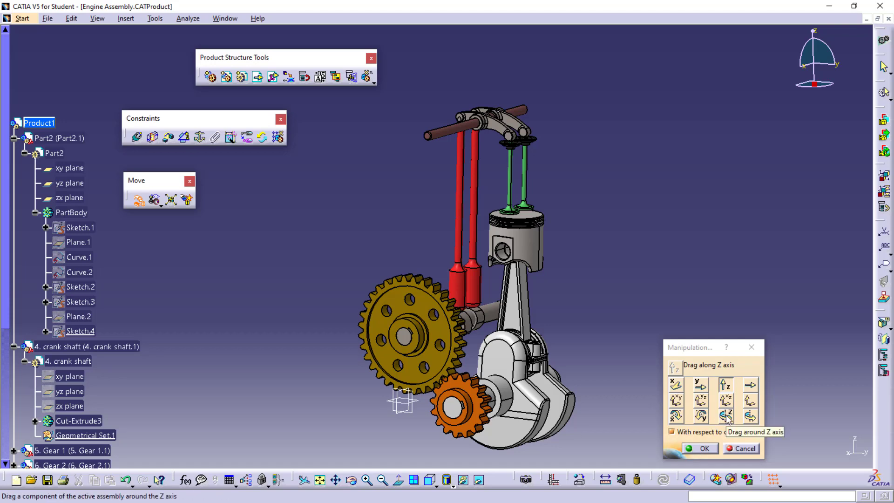
Step: Rotate Gear 1 slightly about the X axis with respect to constraints so the crank shaft turns, and accept the manipulation
{"action": "left_click", "coordinate": [675, 416]}
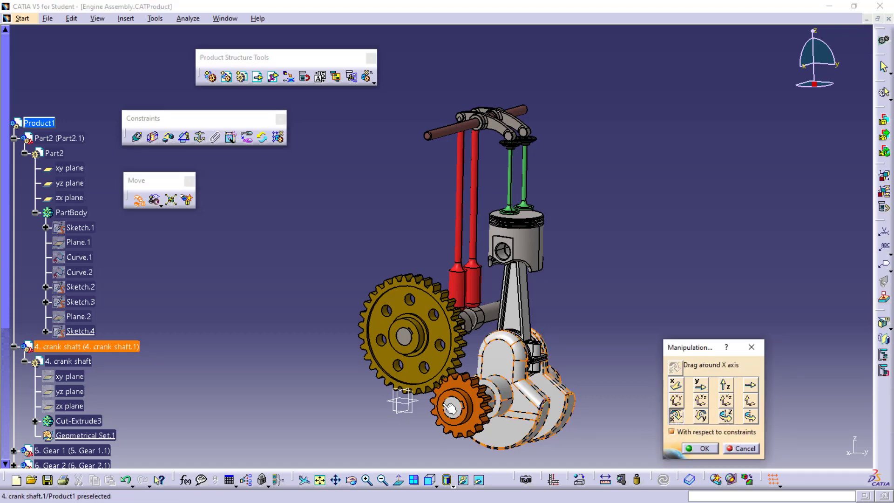
{"action": "middle_click_drag", "start_coordinate": [450, 409], "coordinate": [506, 373]}
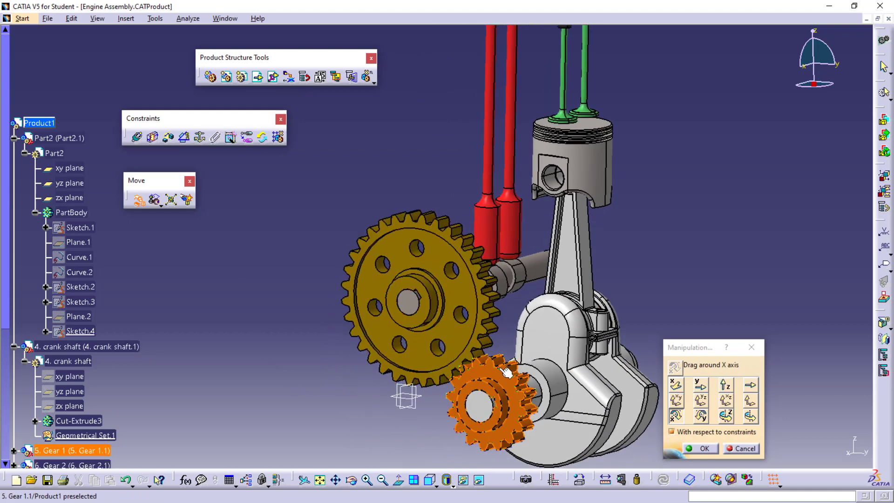
{"action": "left_click_drag", "start_coordinate": [506, 373], "coordinate": [519, 393]}
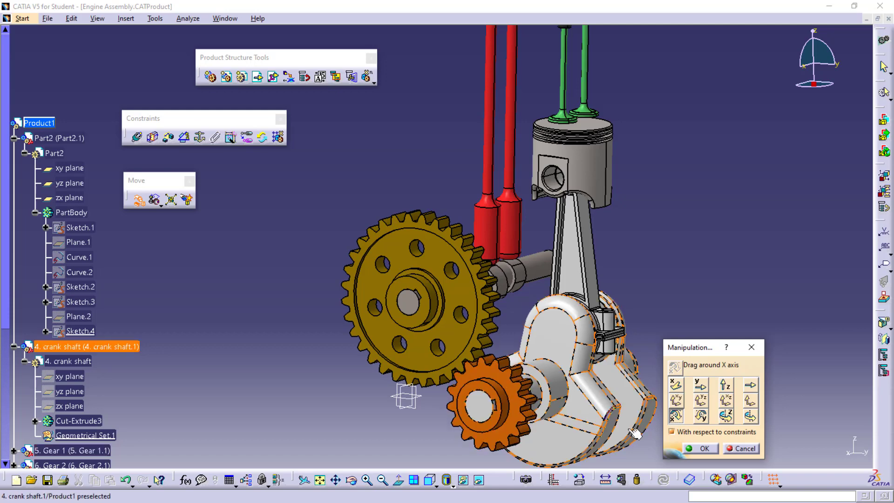
{"action": "left_click", "coordinate": [703, 448]}
Step: Create a new drawing with an empty layout on a landscape A2 ISO sheet, using the ISO standard
{"action": "middle_click_drag", "start_coordinate": [251, 297], "coordinate": [280, 286]}
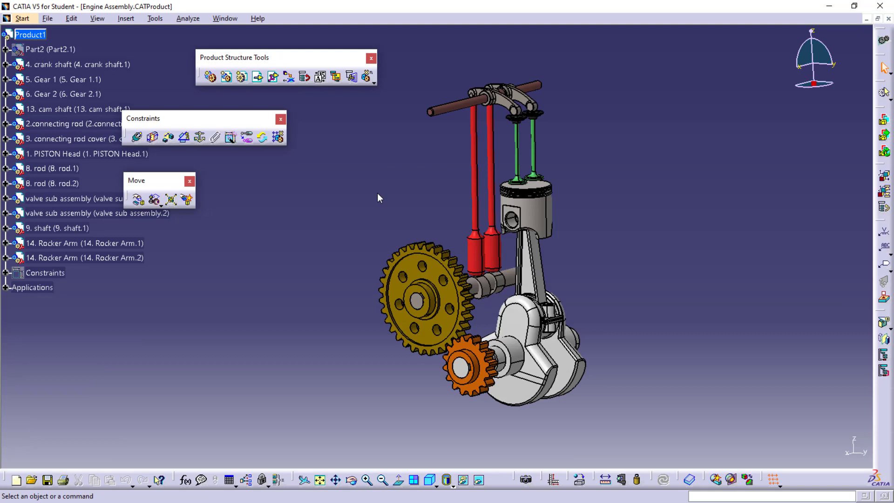
{"action": "mouse_move", "coordinate": [377, 193]}
{"action": "middle_mouse_down"}
{"action": "mouse_move", "coordinate": [365, 193]}
{"action": "mouse_move", "coordinate": [365, 183]}
{"action": "middle_mouse_up"}
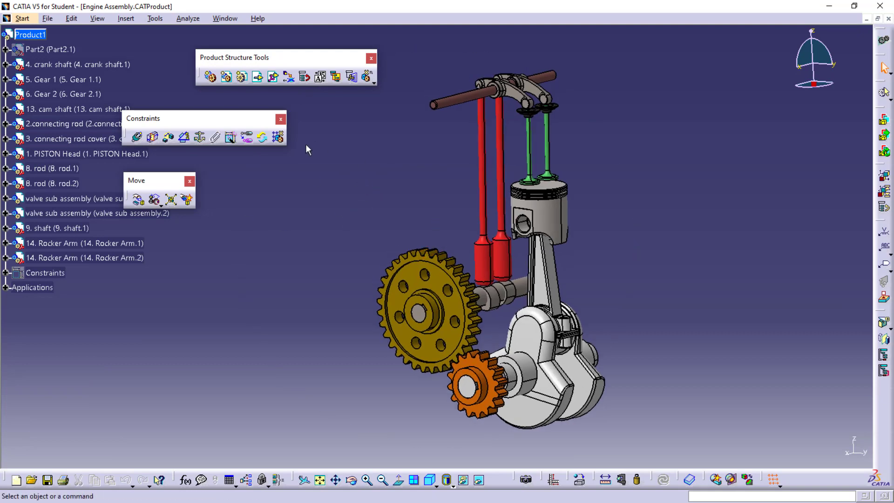
{"action": "left_click", "coordinate": [28, 21]}
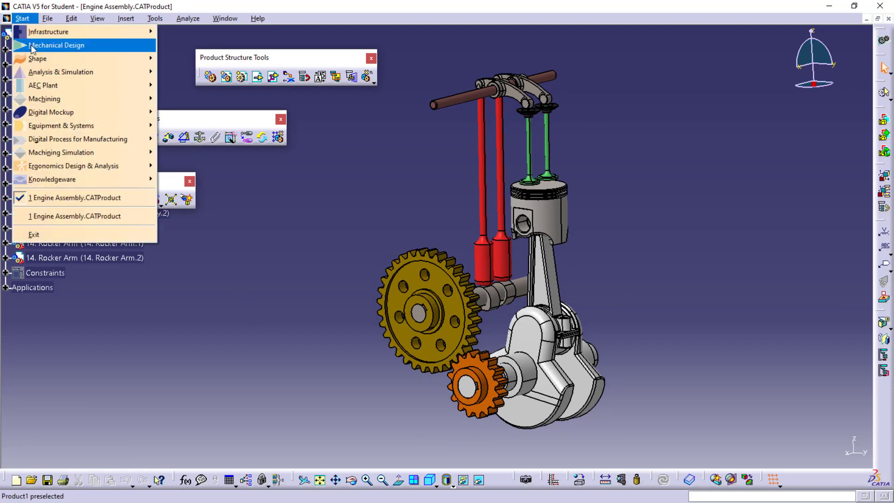
{"action": "mouse_move", "coordinate": [36, 37]}
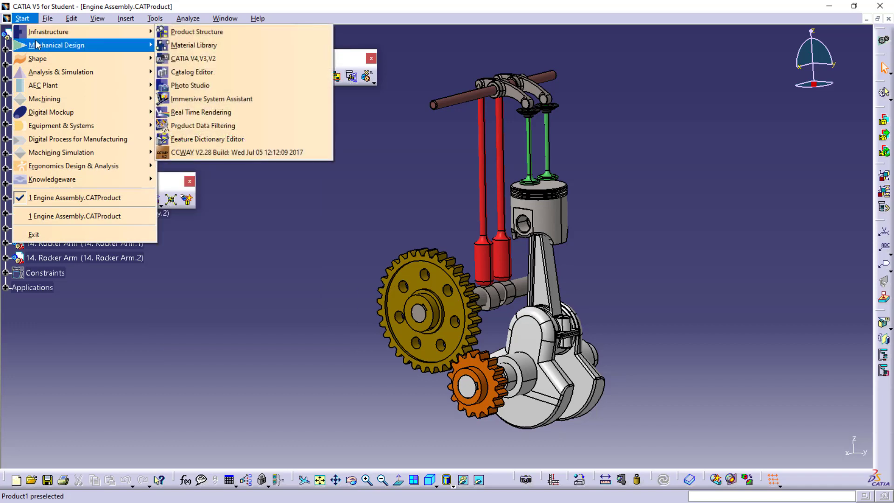
{"action": "left_click", "coordinate": [180, 154]}
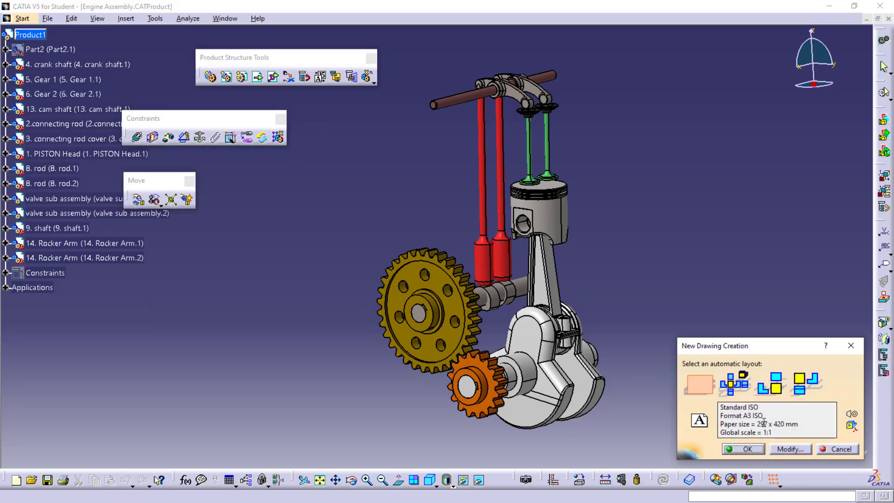
{"action": "left_click", "coordinate": [787, 449]}
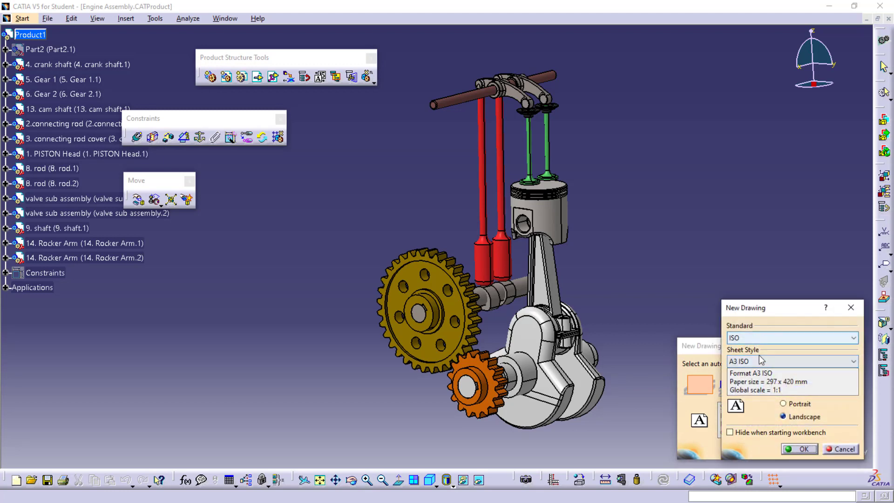
{"action": "left_click", "coordinate": [763, 362]}
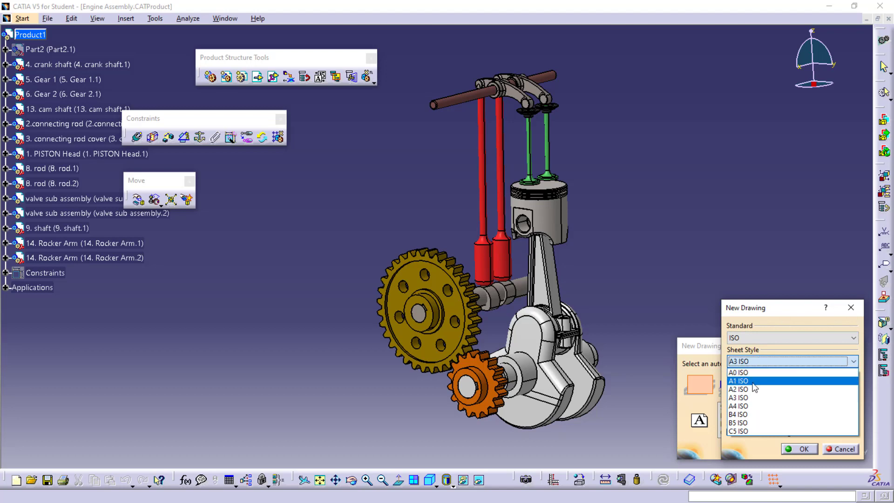
{"action": "left_click", "coordinate": [753, 390]}
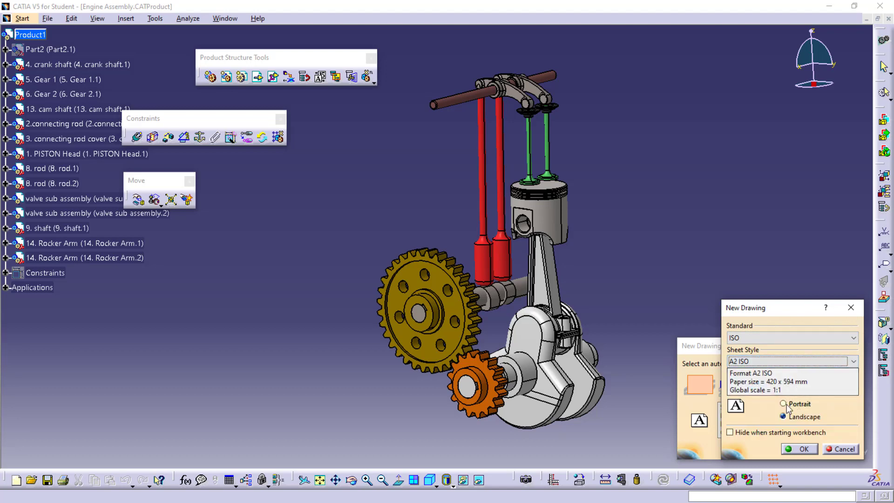
{"action": "left_click", "coordinate": [798, 450]}
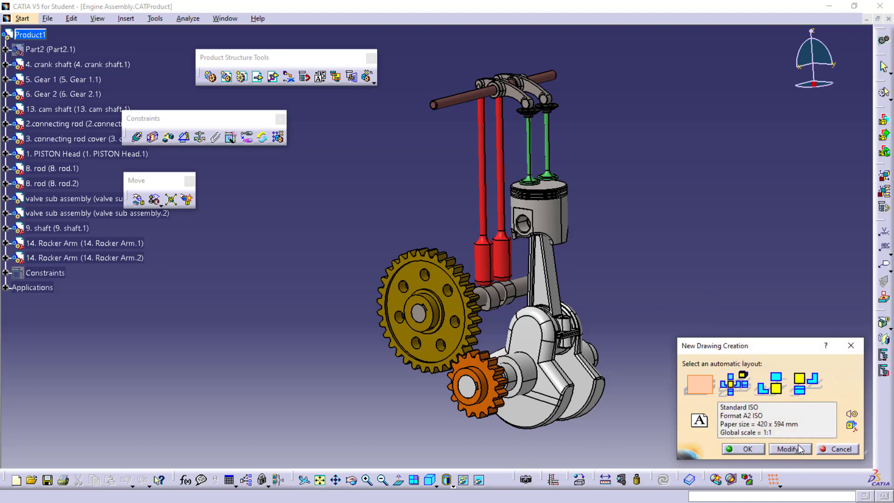
{"action": "left_click", "coordinate": [745, 449]}
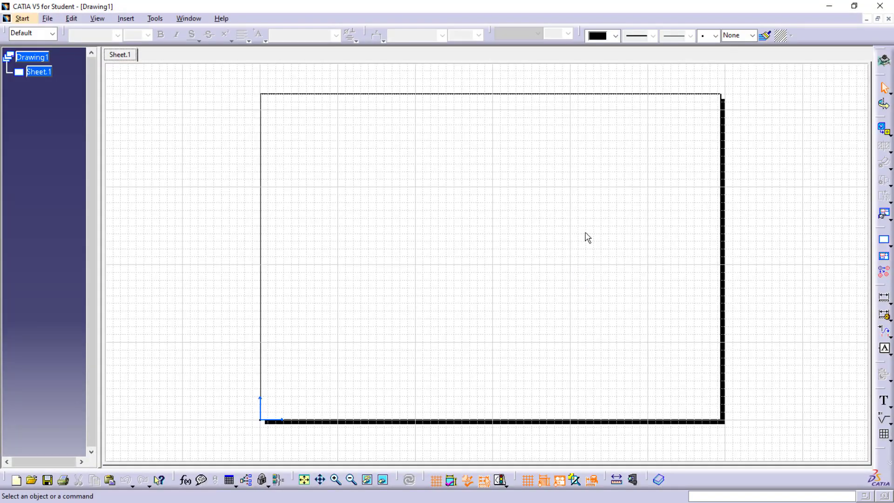
Step: Generate an isometric view of the engine assembly on the drawing sheet, using the model's standard isometric orientation and a piston face as reference
{"action": "left_click", "coordinate": [884, 128]}
{"action": "left_click", "coordinate": [890, 135]}
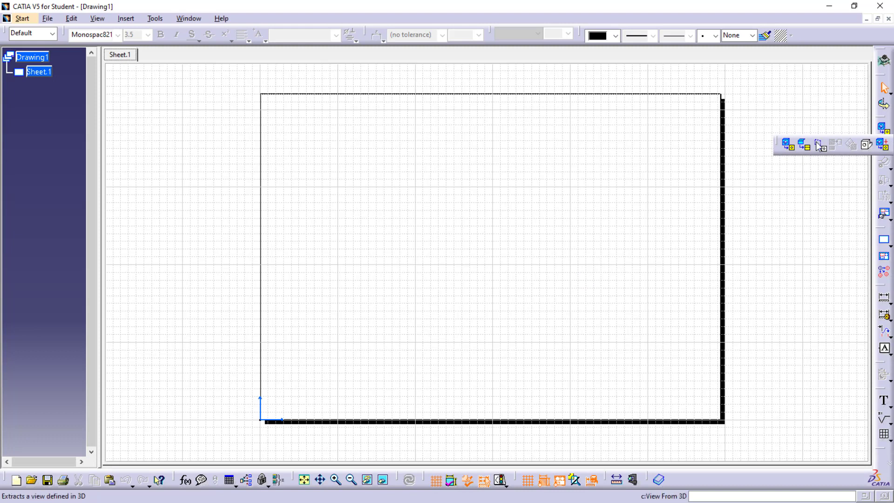
{"action": "left_click", "coordinate": [867, 145]}
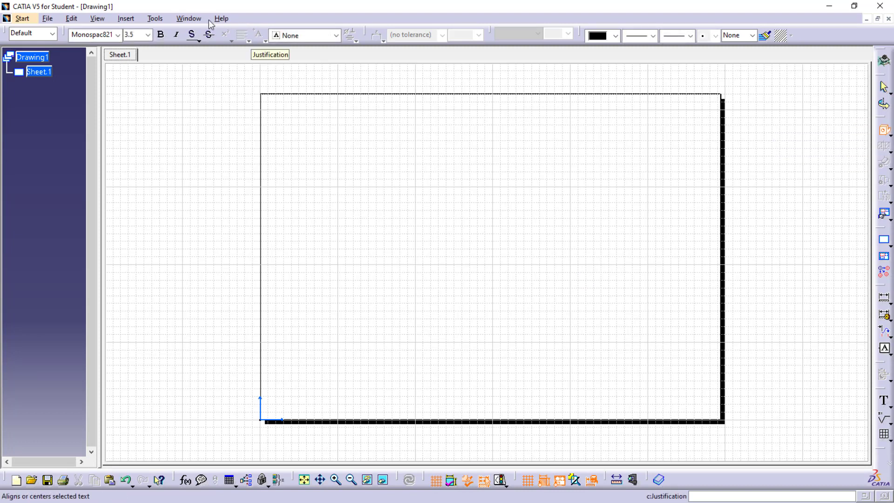
{"action": "left_click", "coordinate": [190, 19]}
{"action": "left_click", "coordinate": [218, 91]}
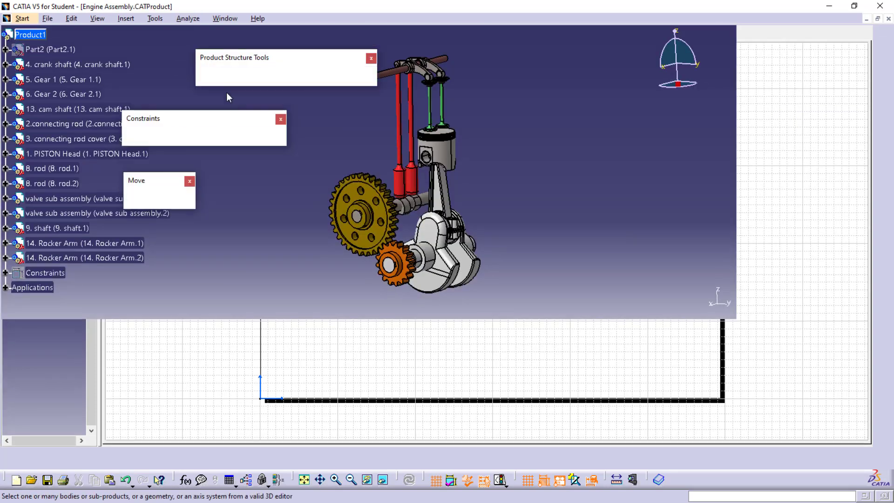
{"action": "left_click", "coordinate": [428, 478]}
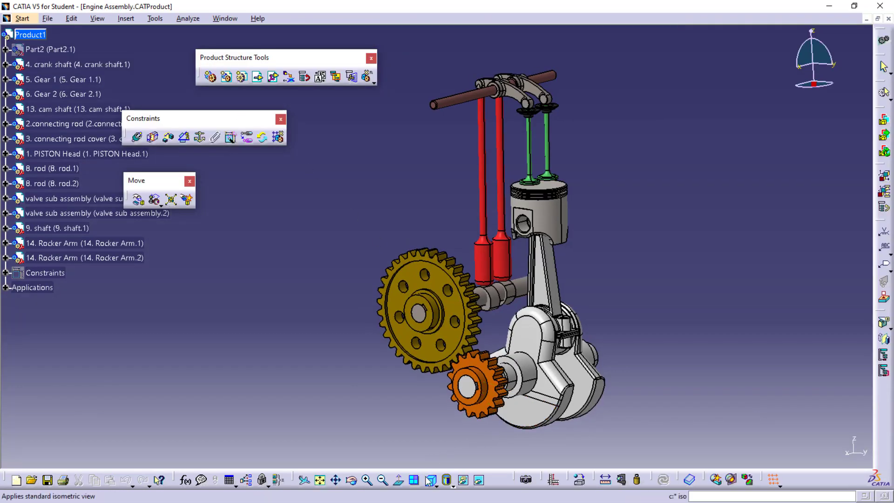
{"action": "left_click", "coordinate": [564, 218]}
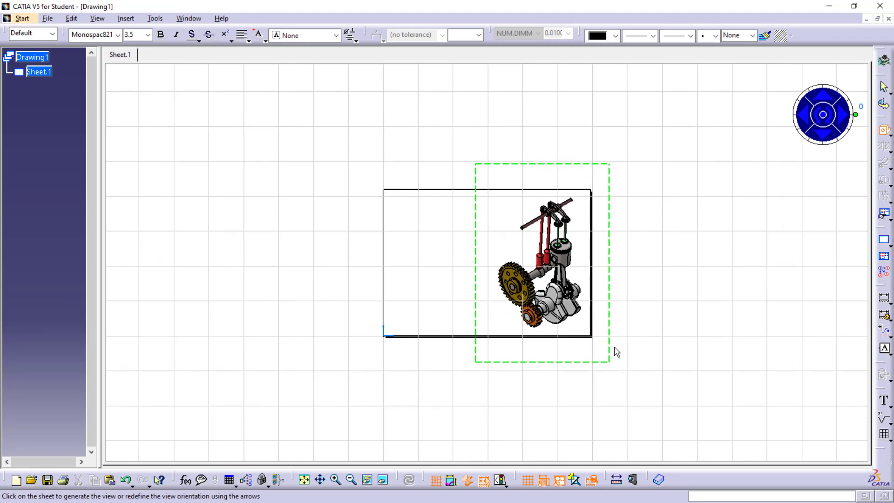
{"action": "left_click", "coordinate": [639, 316]}
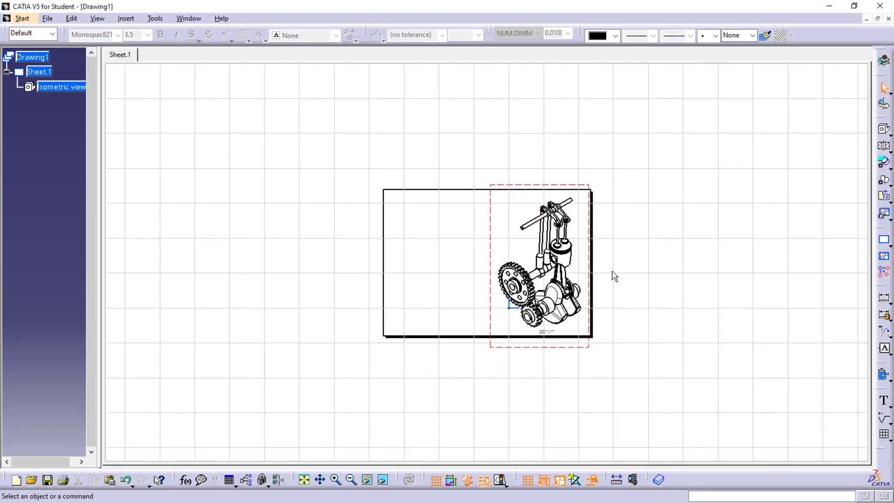
Step: Switch to Engine Assembly.CATProduct and generate integer numbering for the components of Product1
{"action": "middle_click_drag", "start_coordinate": [451, 260], "coordinate": [432, 198]}
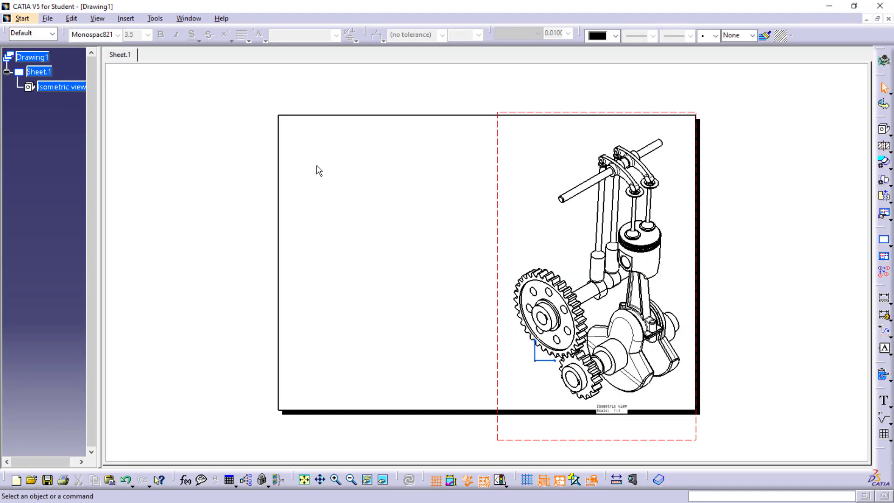
{"action": "left_click", "coordinate": [189, 19]}
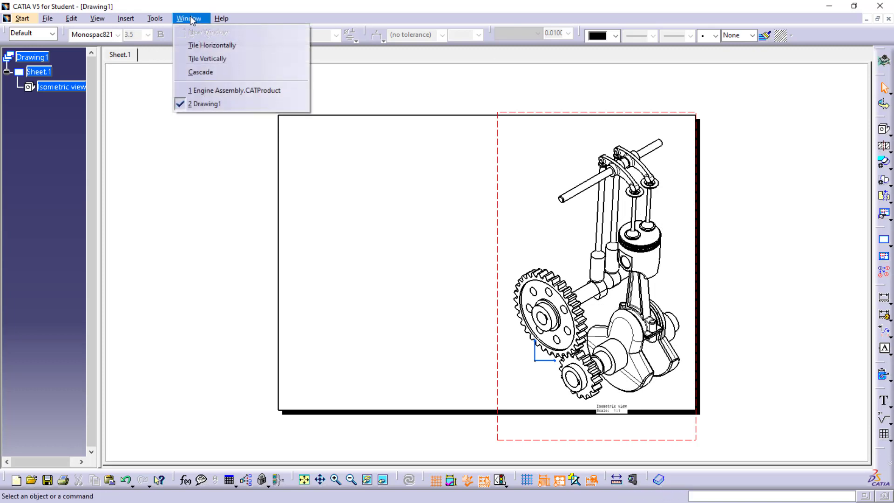
{"action": "left_click", "coordinate": [209, 91]}
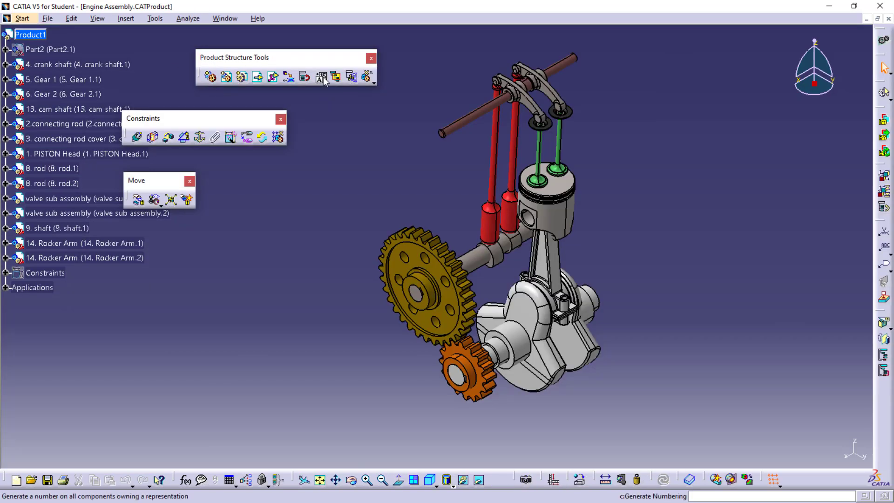
{"action": "left_click", "coordinate": [321, 77]}
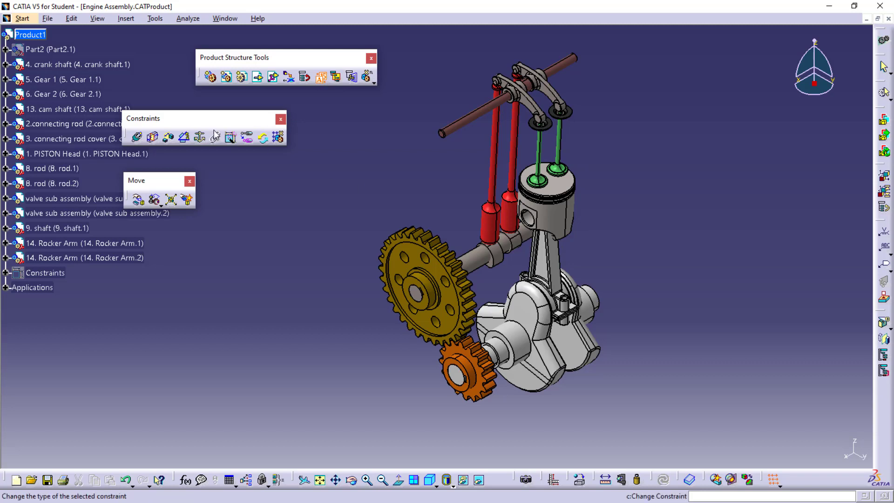
{"action": "left_click", "coordinate": [30, 35]}
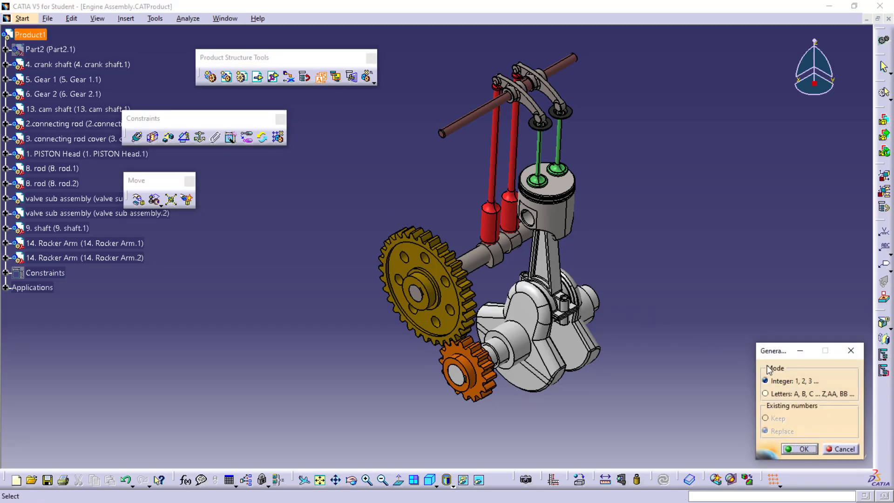
{"action": "left_click", "coordinate": [799, 449]}
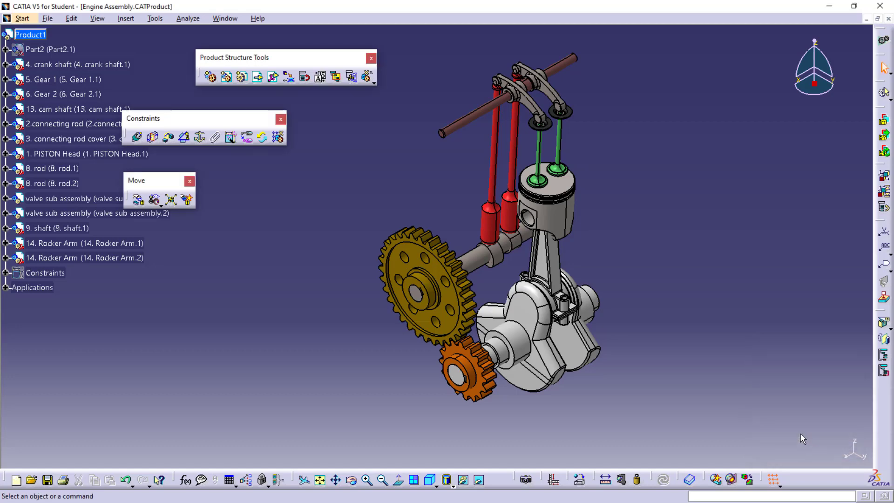
Step: Open the bill of material of Product1 and remove the Type and Nomenclature properties from the displayed columns of AP203 Format
{"action": "left_click", "coordinate": [188, 19]}
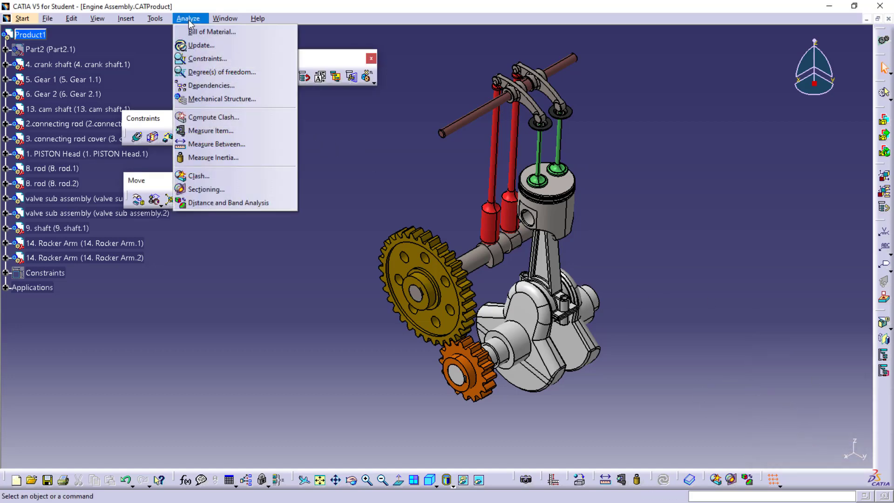
{"action": "left_click", "coordinate": [200, 31]}
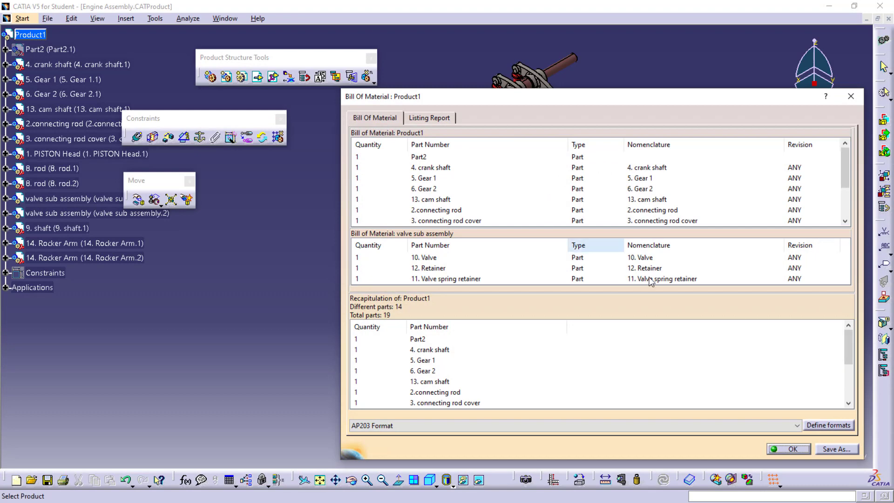
{"action": "left_click", "coordinate": [829, 425]}
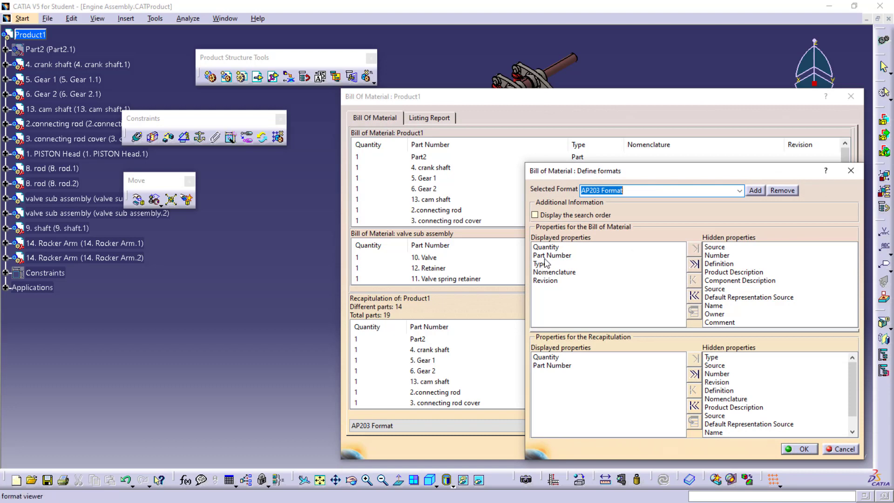
{"action": "left_click", "coordinate": [542, 265]}
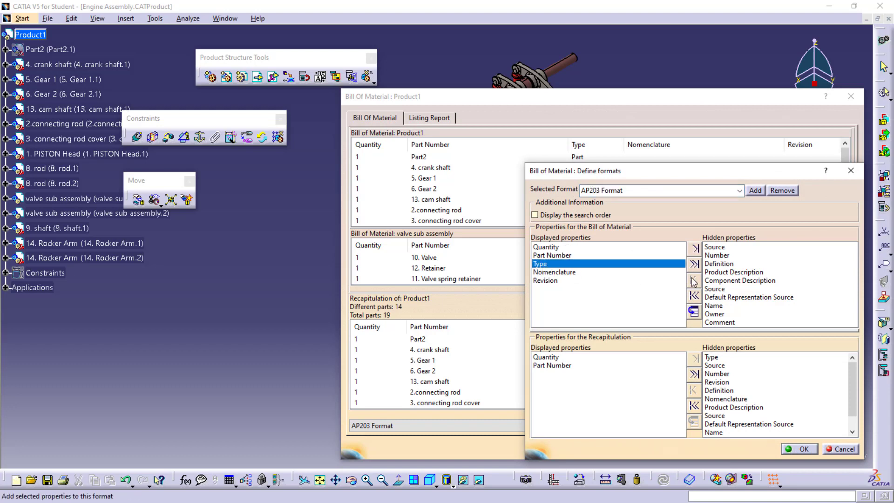
{"action": "left_click", "coordinate": [694, 250]}
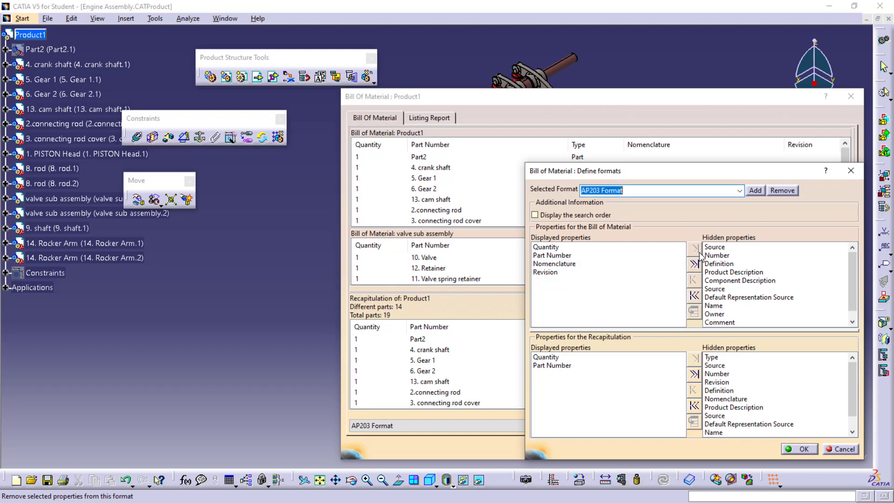
{"action": "left_click", "coordinate": [544, 272]}
{"action": "left_click", "coordinate": [556, 264]}
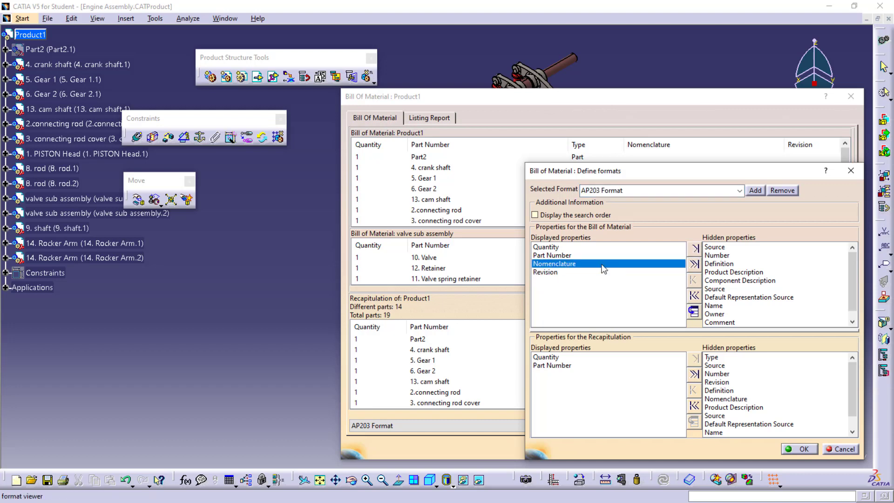
{"action": "left_click", "coordinate": [694, 249]}
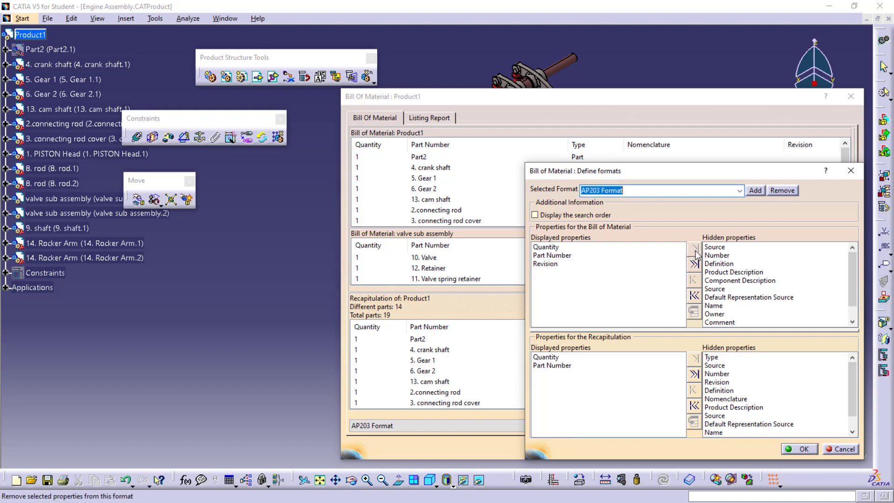
Step: Accept the format with Quantity, Part Number and Revision displayed, review the resulting bill of material and close it
{"action": "left_click", "coordinate": [551, 265]}
{"action": "left_click", "coordinate": [559, 256]}
{"action": "left_click", "coordinate": [562, 247]}
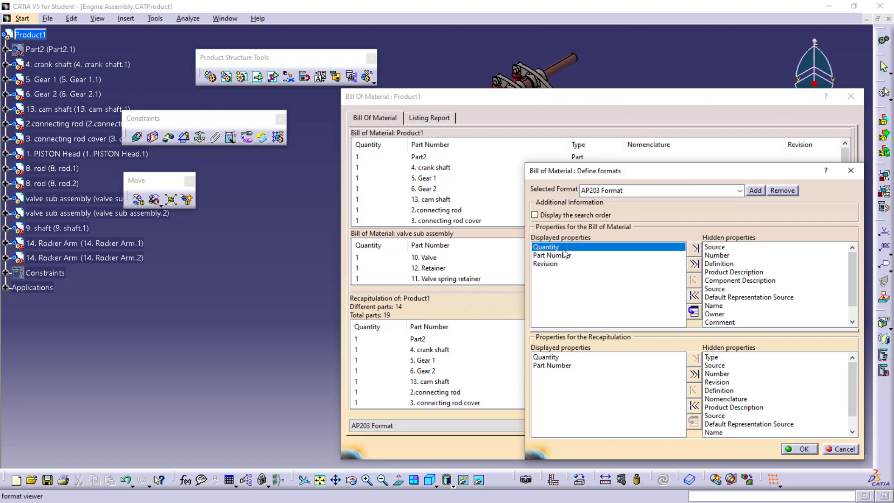
{"action": "left_click", "coordinate": [568, 256]}
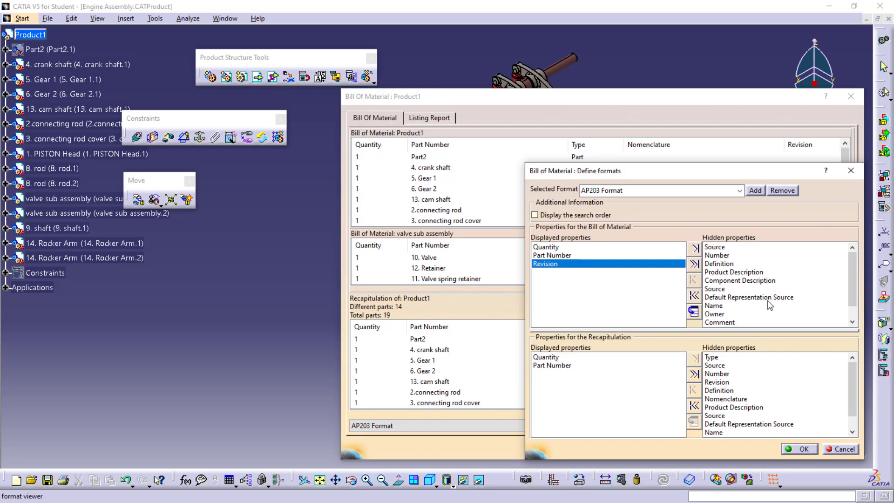
{"action": "left_click", "coordinate": [797, 449]}
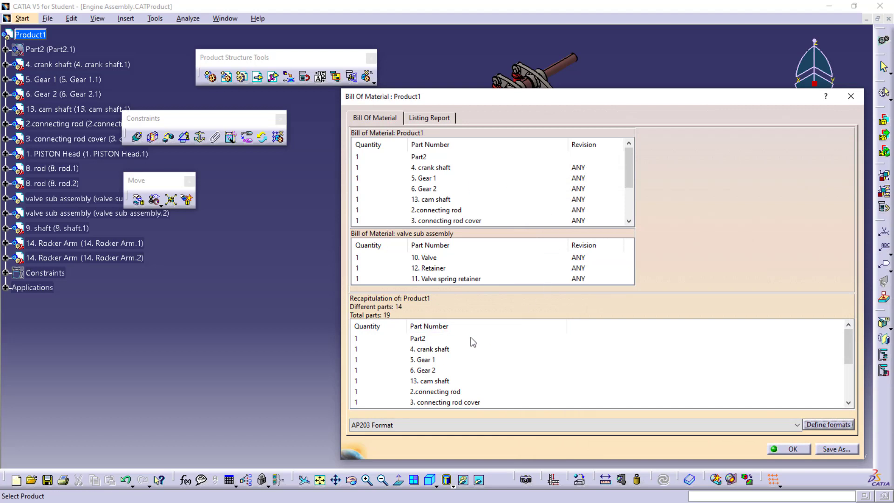
{"action": "scroll", "coordinate": [472, 340], "scroll_direction": "down", "scroll_amount": 3}
{"action": "scroll", "coordinate": [472, 342], "scroll_direction": "up", "scroll_amount": 3}
{"action": "left_click", "coordinate": [791, 449]}
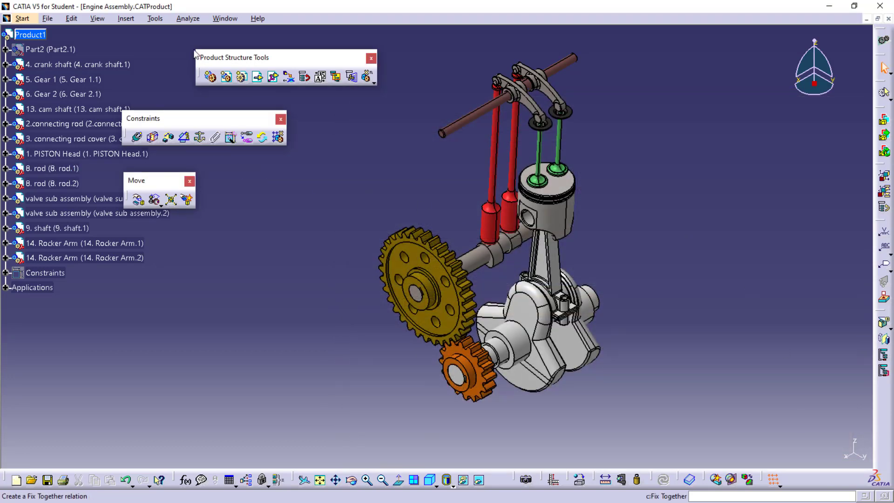
Step: Switch to the Drawing1 window and generate balloons for the components in the isometric view
{"action": "left_click", "coordinate": [228, 17]}
{"action": "left_click", "coordinate": [236, 103]}
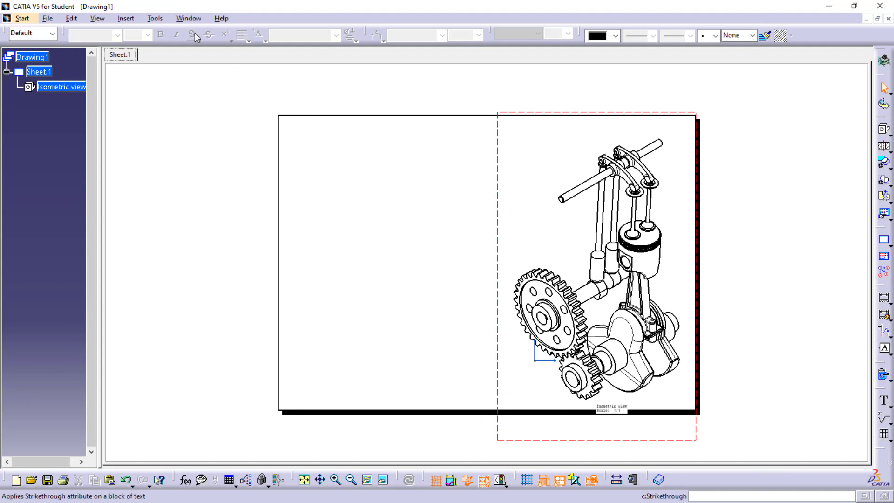
{"action": "left_click", "coordinate": [126, 20]}
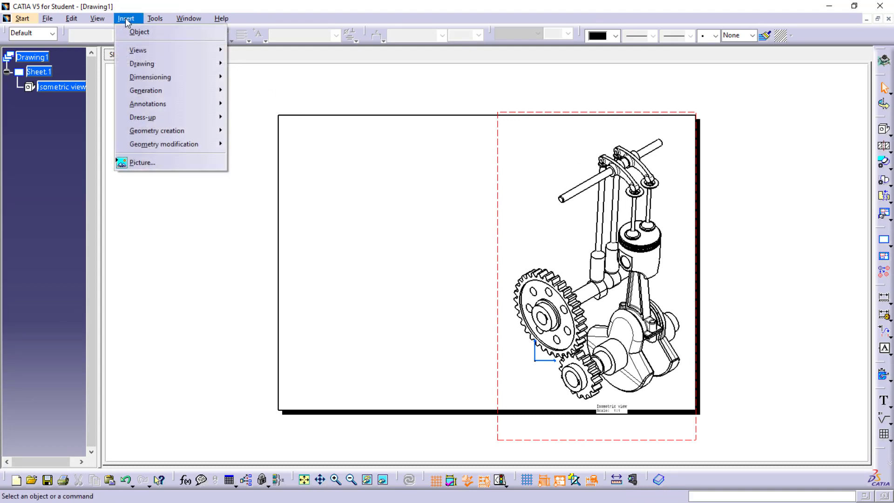
{"action": "mouse_move", "coordinate": [159, 91]}
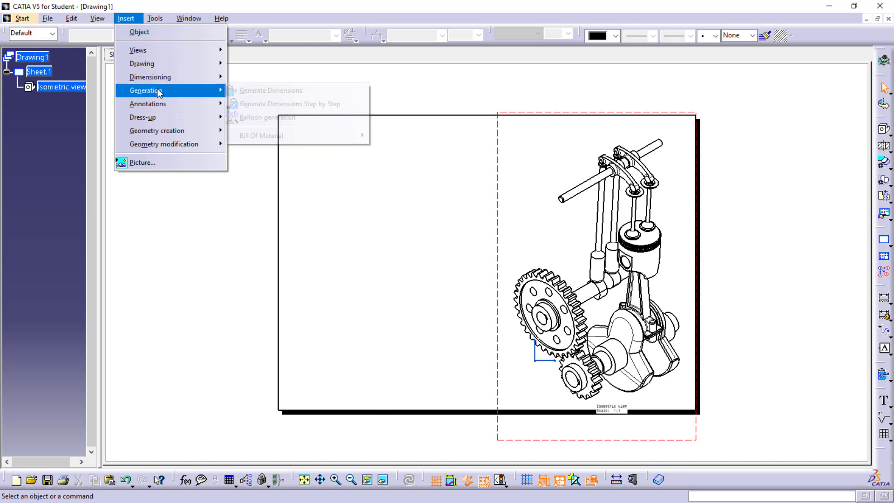
{"action": "left_click", "coordinate": [262, 117]}
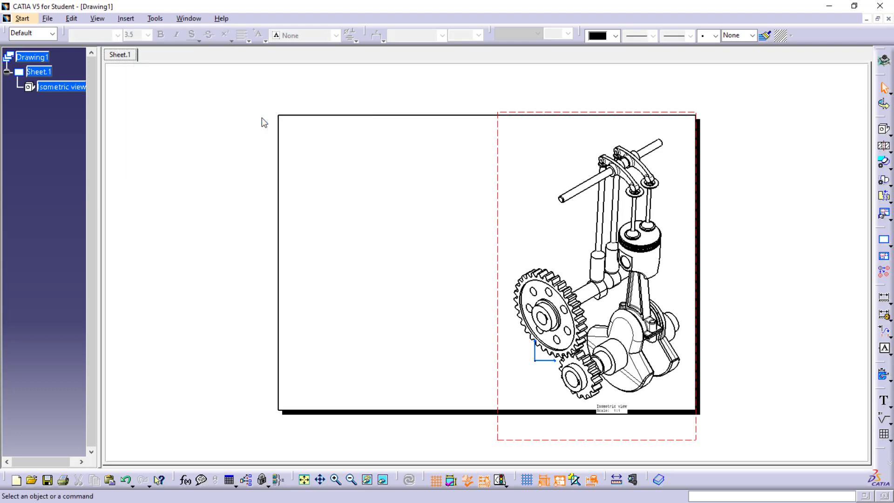
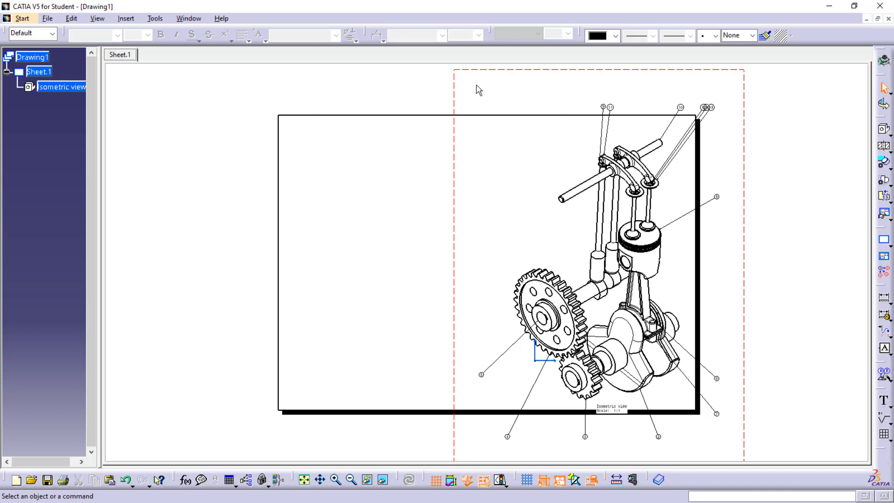
Step: Select the whole isometric view with its balloons and set the text font size to 7 mm
{"action": "left_click_drag", "start_coordinate": [476, 86], "coordinate": [744, 456]}
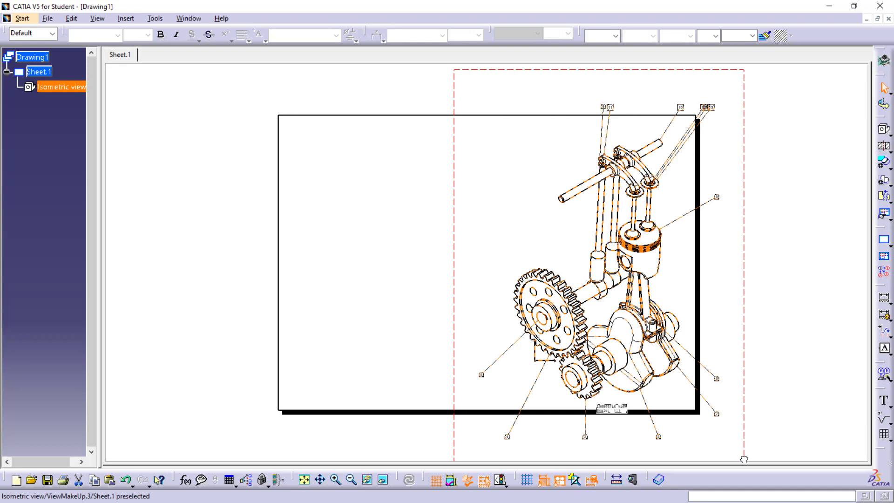
{"action": "right_click", "coordinate": [717, 414]}
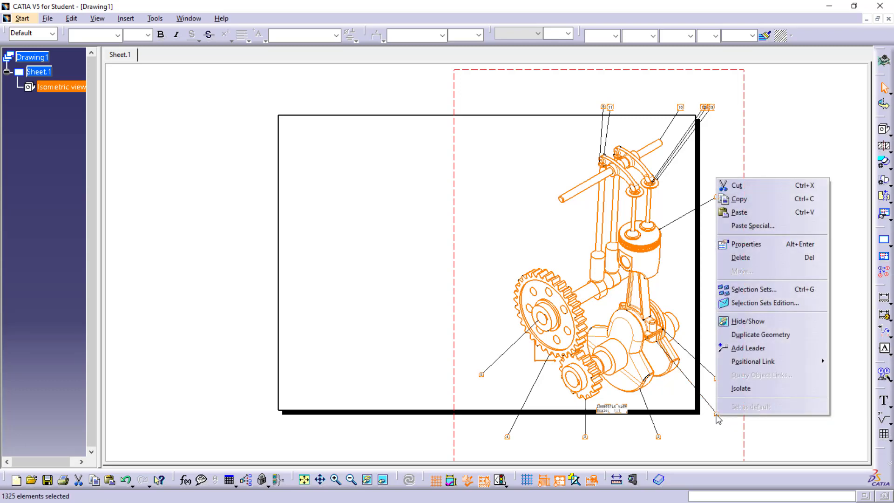
{"action": "left_click", "coordinate": [773, 244]}
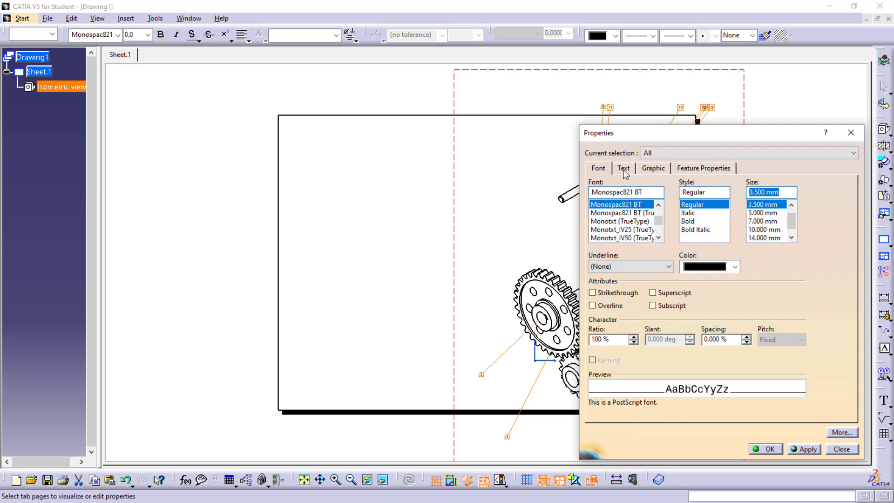
{"action": "left_click", "coordinate": [624, 169]}
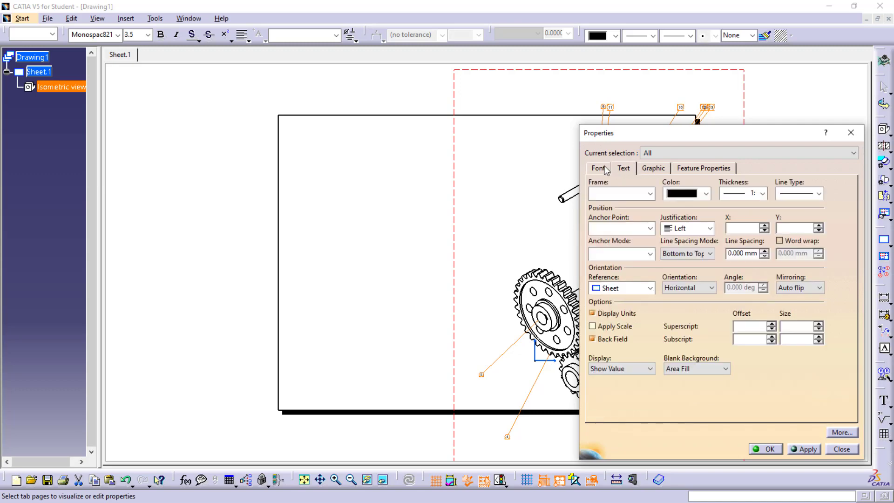
{"action": "left_click", "coordinate": [605, 169]}
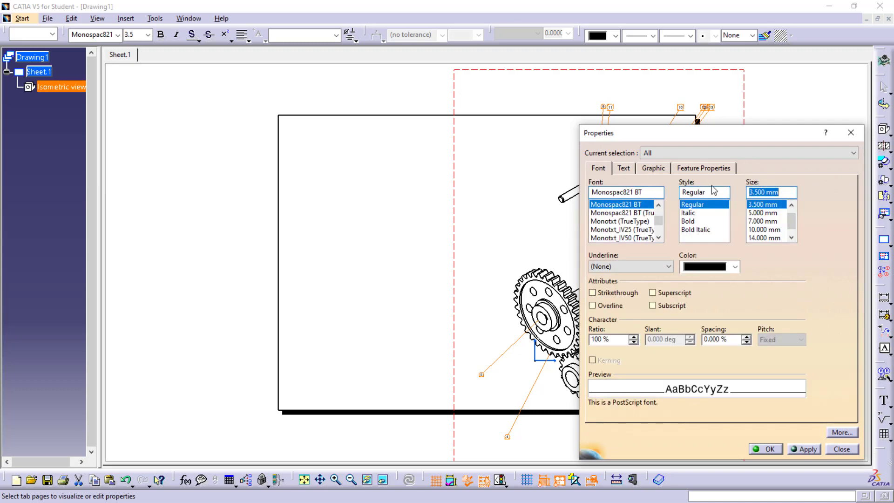
{"action": "left_click", "coordinate": [759, 222]}
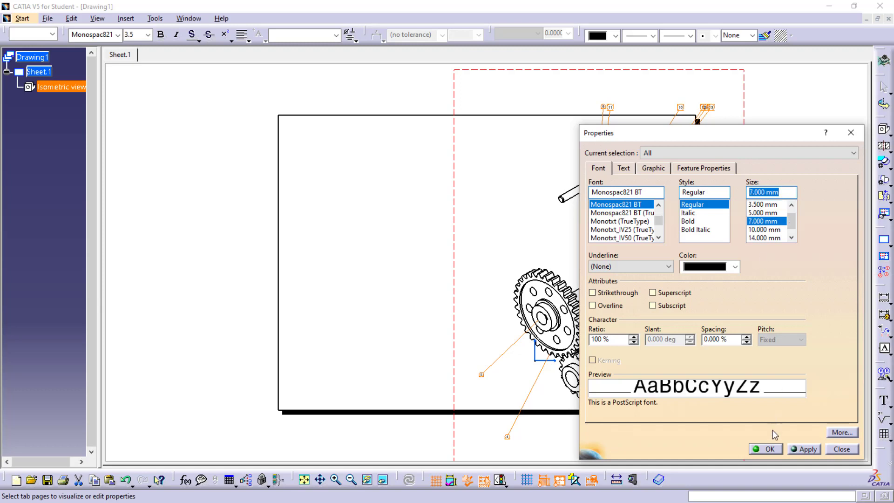
{"action": "left_click", "coordinate": [804, 449]}
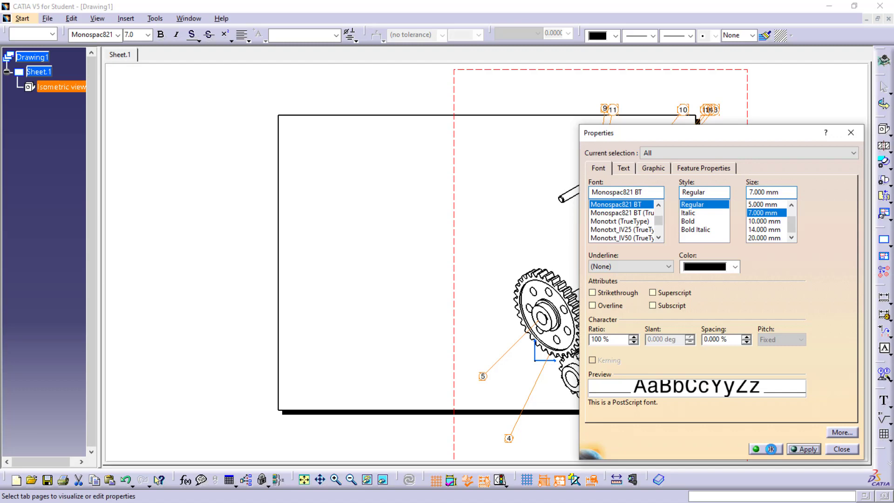
{"action": "left_click", "coordinate": [771, 449]}
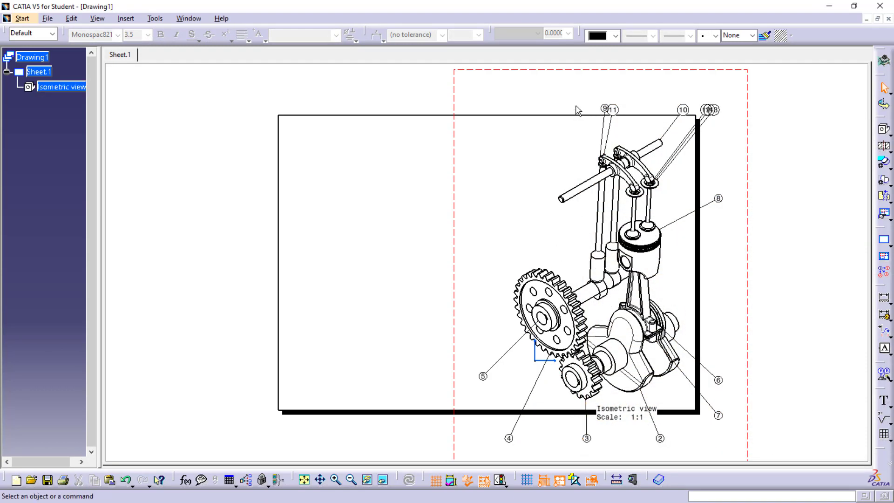
Step: Spread out the crowded balloons by moving 9 and 11 left of the rocker arms and 12 beside the valve retainer
{"action": "left_click_drag", "start_coordinate": [603, 109], "coordinate": [545, 133]}
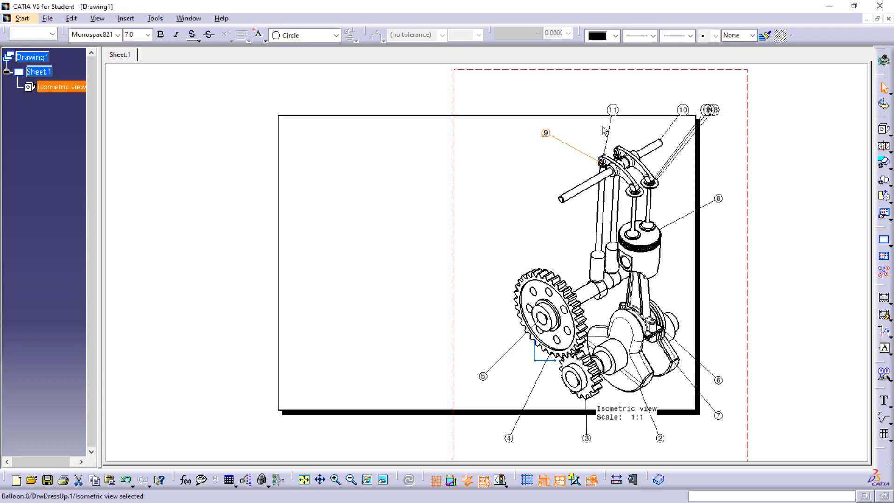
{"action": "left_click_drag", "start_coordinate": [613, 110], "coordinate": [576, 127]}
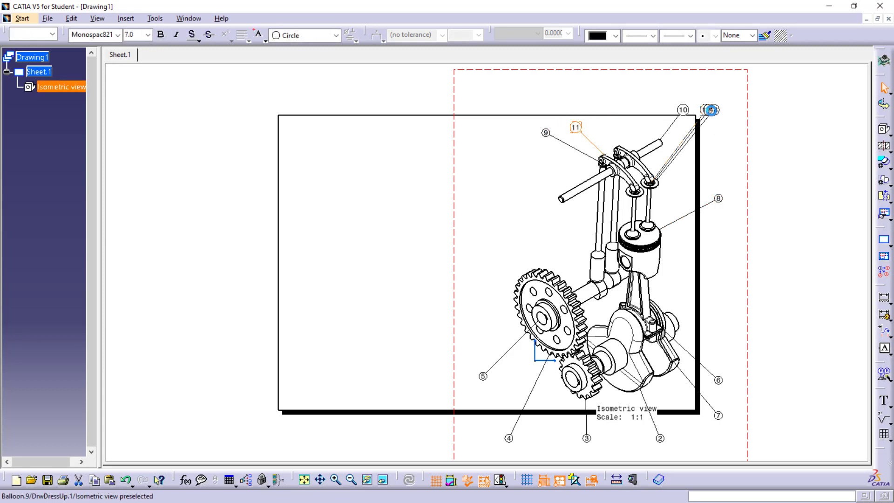
{"action": "left_click_drag", "start_coordinate": [710, 112], "coordinate": [683, 198]}
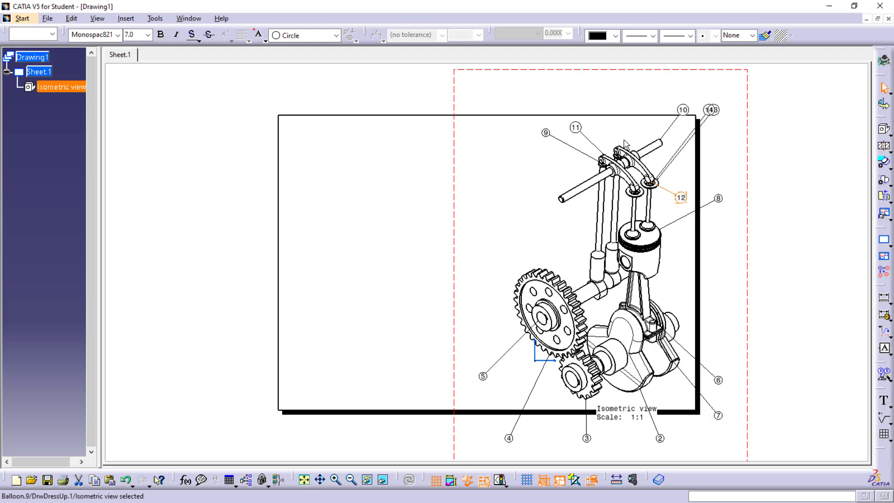
Step: Change the format of Sheet.1 to A1 ISO, keeping the landscape orientation
{"action": "right_click", "coordinate": [44, 72]}
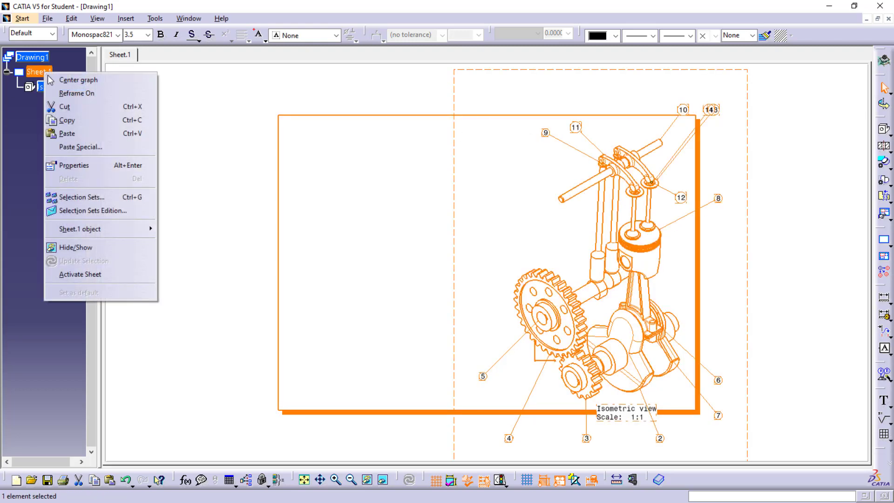
{"action": "left_click", "coordinate": [75, 166]}
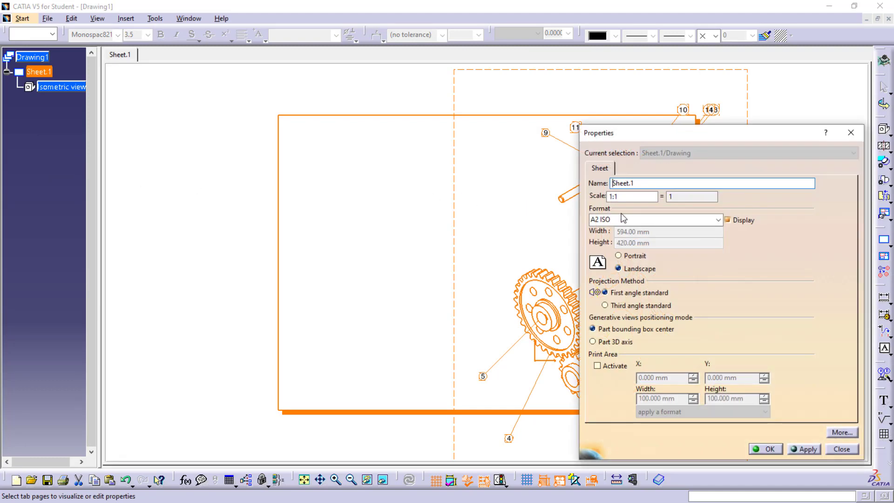
{"action": "left_click", "coordinate": [717, 219]}
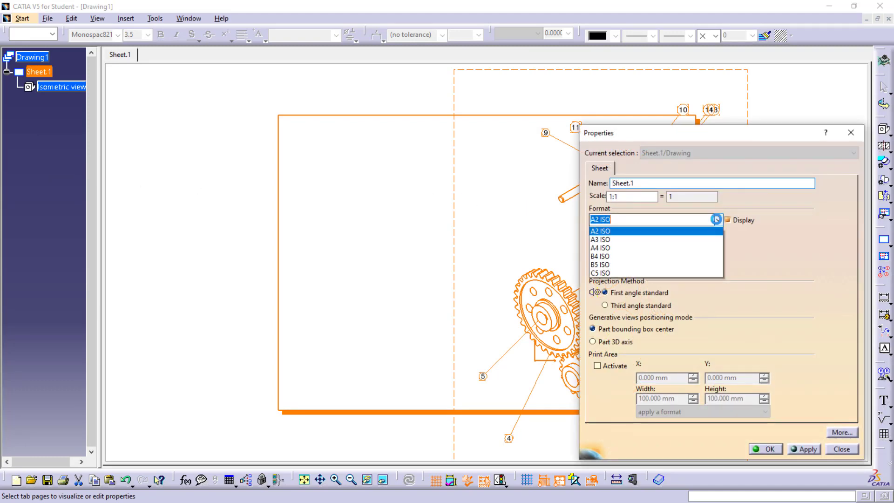
{"action": "left_click", "coordinate": [669, 236]}
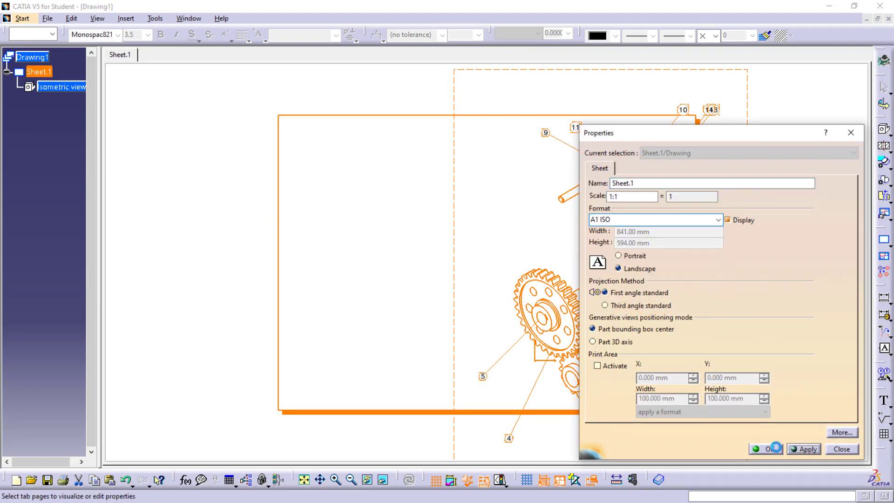
{"action": "left_click", "coordinate": [777, 449]}
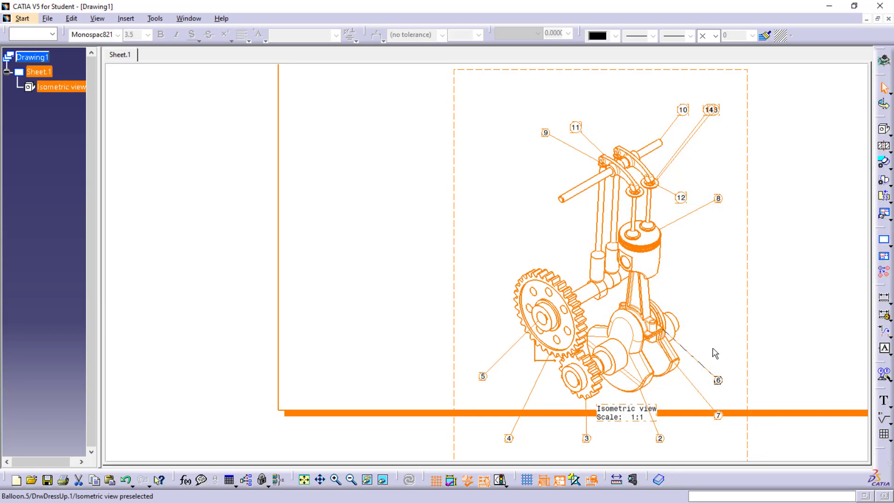
Step: Move the isometric view with its balloons to the right side of the A1 sheet, fully inside the sheet border
{"action": "left_click", "coordinate": [376, 236]}
{"action": "scroll", "coordinate": [374, 238], "scroll_direction": "up", "scroll_amount": 3}
{"action": "scroll", "coordinate": [375, 238], "scroll_direction": "down", "scroll_amount": 1}
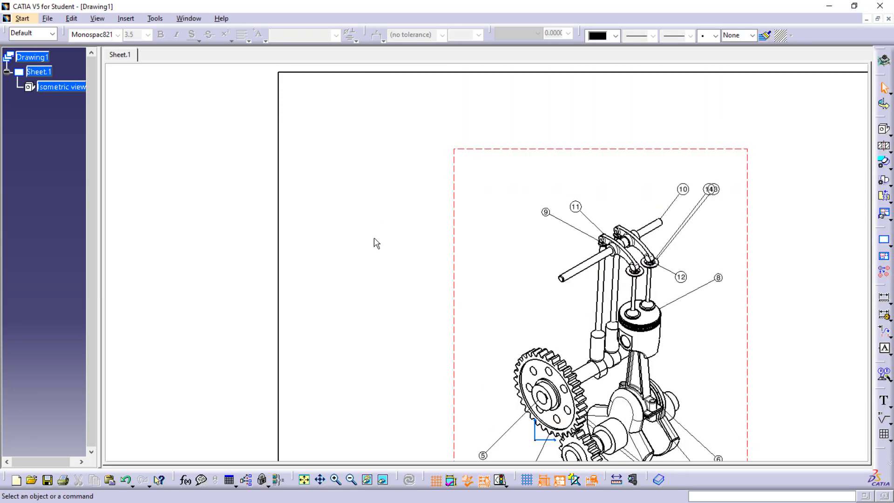
{"action": "scroll", "coordinate": [374, 238], "scroll_direction": "down", "scroll_amount": 3, "text": "ctrl"}
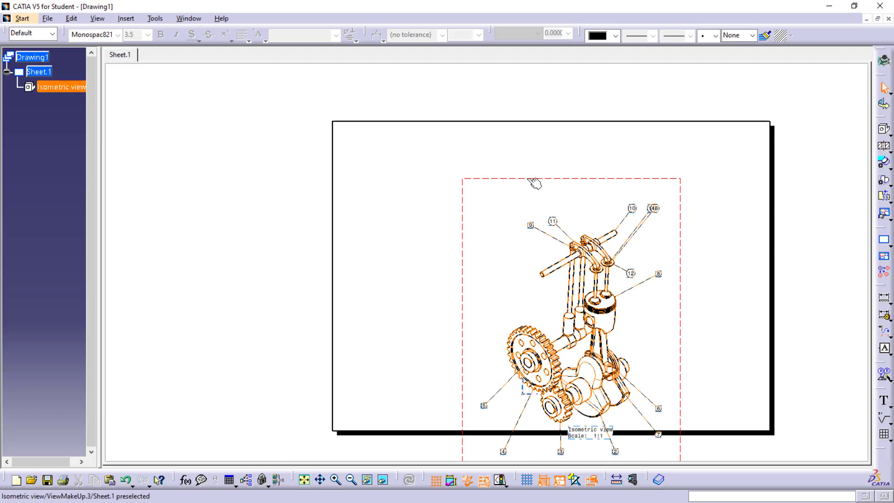
{"action": "left_click_drag", "start_coordinate": [535, 180], "coordinate": [613, 130]}
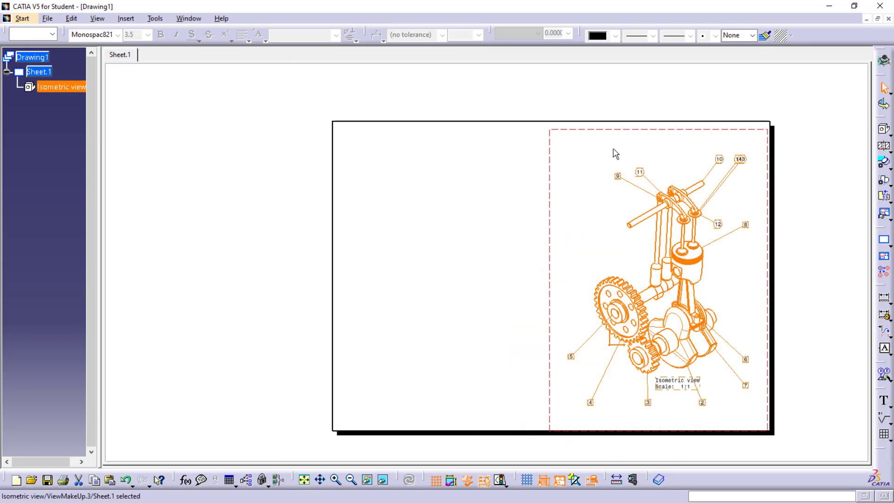
Step: Move the isometric view with its balloons higher on the A1 sheet, raising the engine toward the upper sheet edge
{"action": "left_click", "coordinate": [624, 127]}
{"action": "left_click_drag", "start_coordinate": [626, 127], "coordinate": [630, 106]}
{"action": "left_click", "coordinate": [820, 195]}
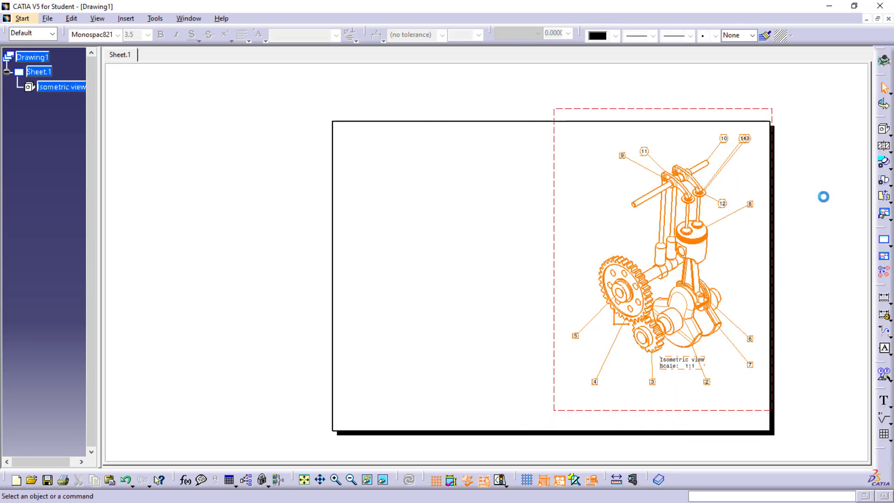
Step: Separate overlapping balloon 13 from balloon 14 and place the view's name and scale label above the engine
{"action": "scroll", "coordinate": [771, 175], "scroll_direction": "up", "scroll_amount": 1, "text": "ctrl"}
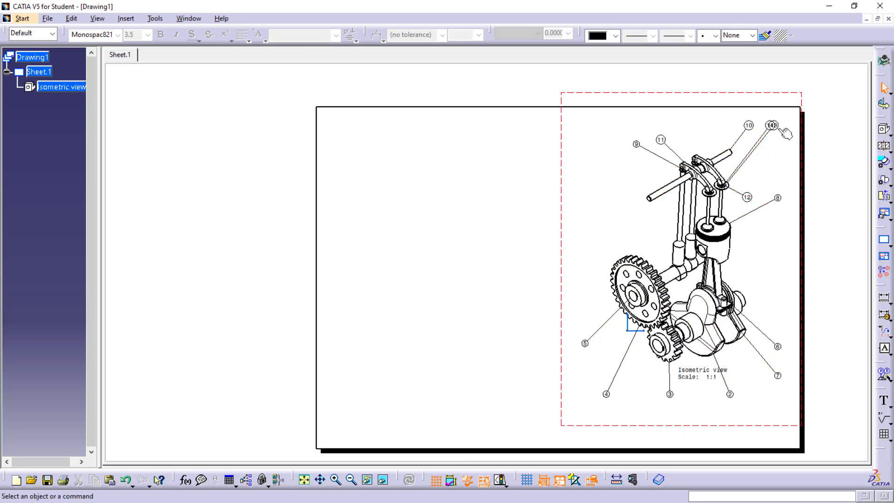
{"action": "left_click_drag", "start_coordinate": [772, 125], "coordinate": [781, 157]}
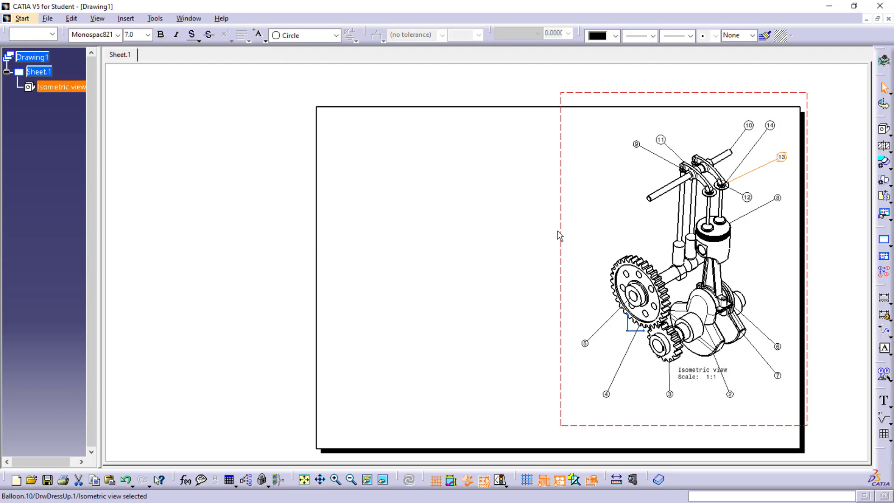
{"action": "left_click_drag", "start_coordinate": [697, 373], "coordinate": [703, 121]}
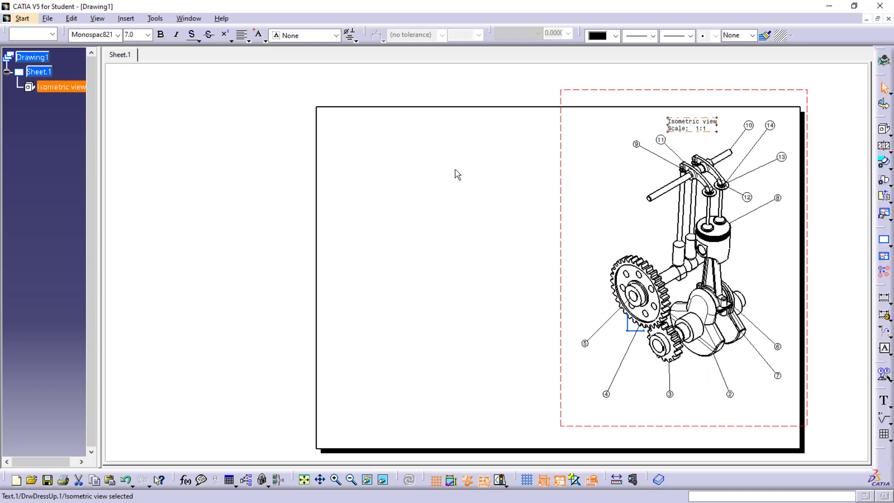
{"action": "left_click", "coordinate": [252, 211]}
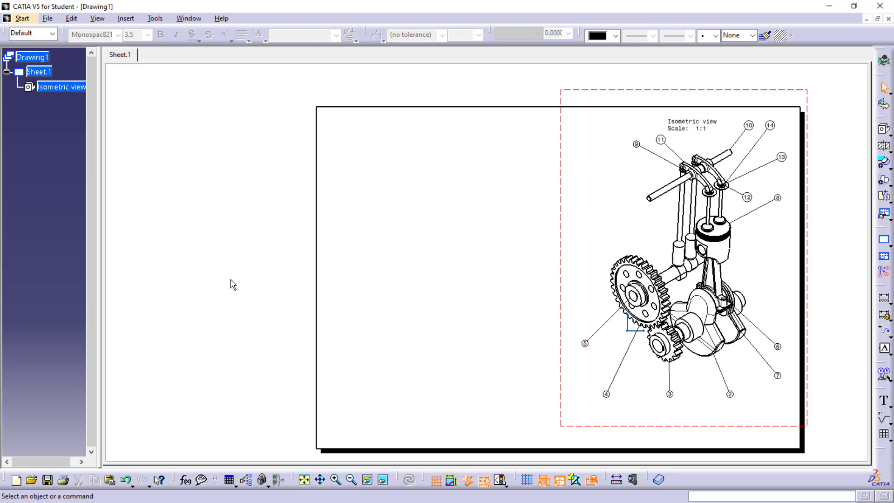
Step: Insert the standard Bill of Material of the product into the isometric view
{"action": "left_click", "coordinate": [125, 19]}
{"action": "mouse_move", "coordinate": [148, 90]}
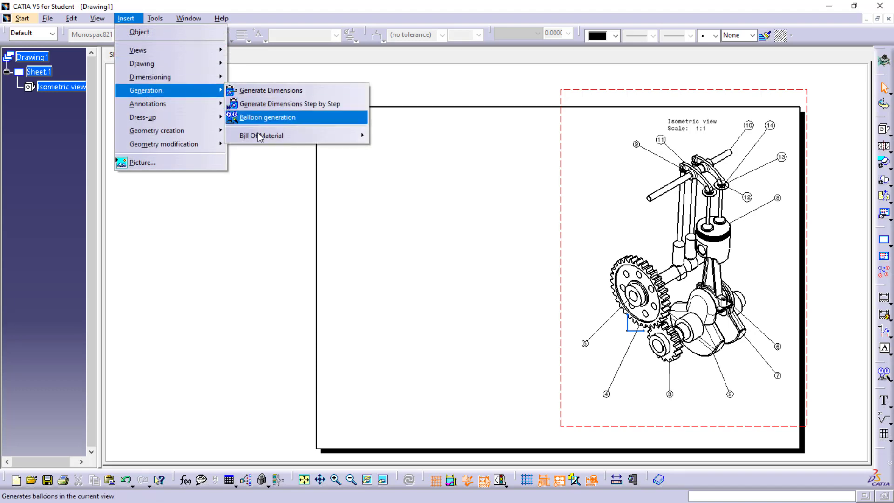
{"action": "mouse_move", "coordinate": [351, 139]}
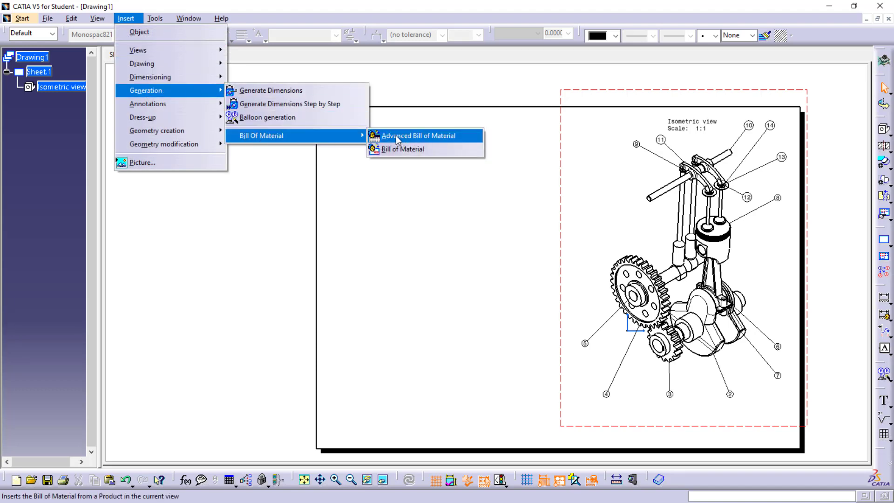
{"action": "left_click", "coordinate": [395, 148]}
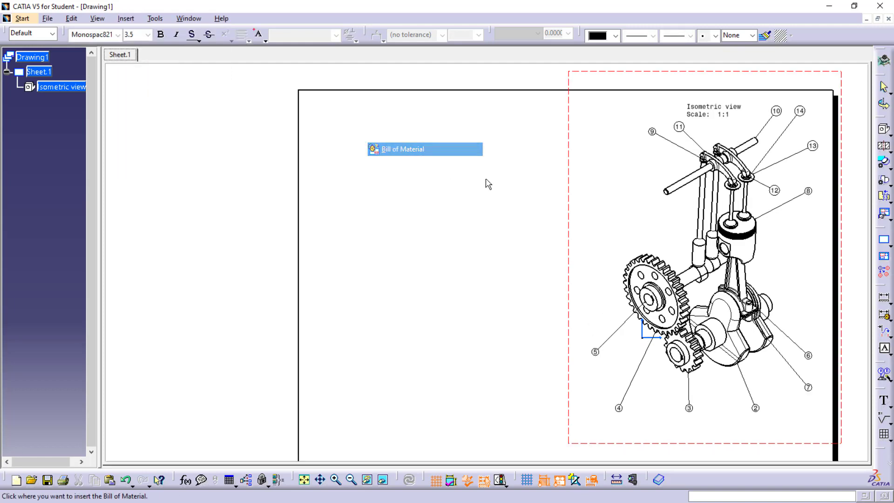
{"action": "left_click", "coordinate": [593, 198]}
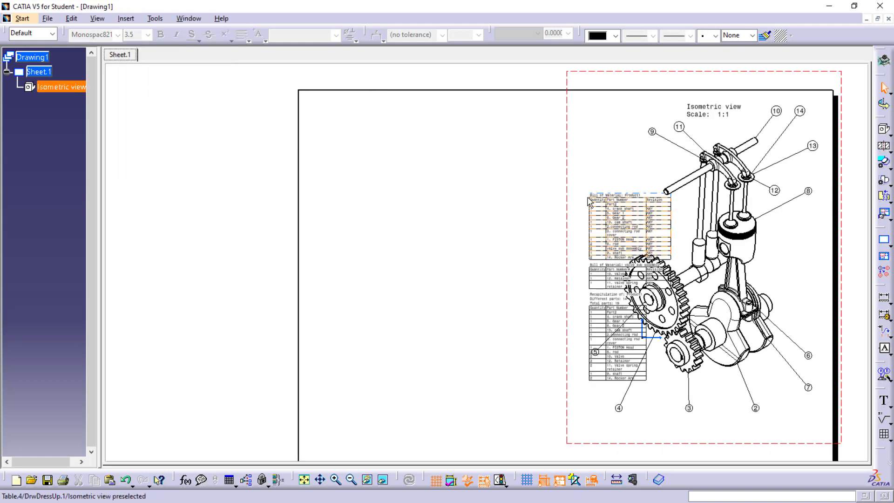
Step: Move the three bill of material tables off the engine into the empty left half of the sheet
{"action": "left_click_drag", "start_coordinate": [596, 200], "coordinate": [403, 139]}
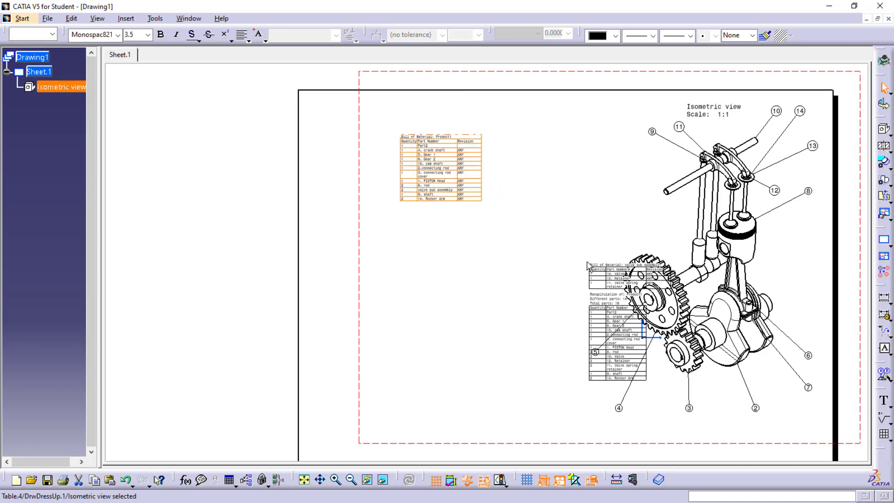
{"action": "left_click_drag", "start_coordinate": [596, 269], "coordinate": [407, 229]}
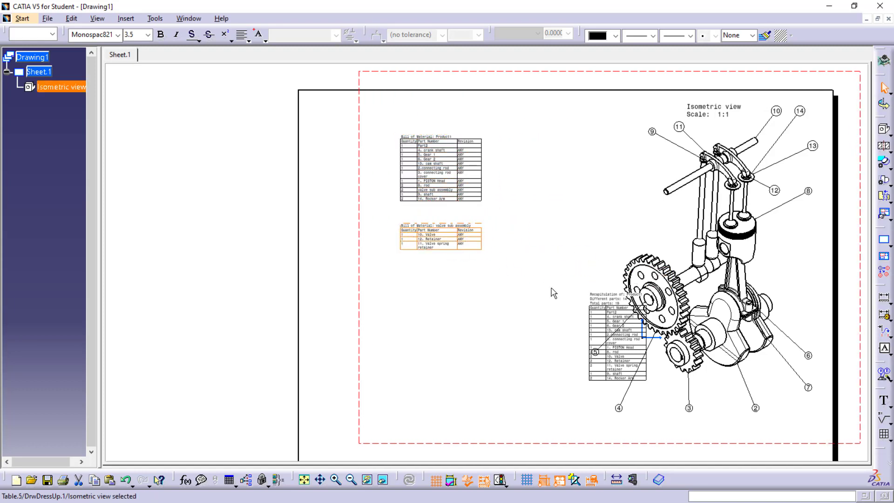
{"action": "left_click_drag", "start_coordinate": [597, 297], "coordinate": [348, 337]}
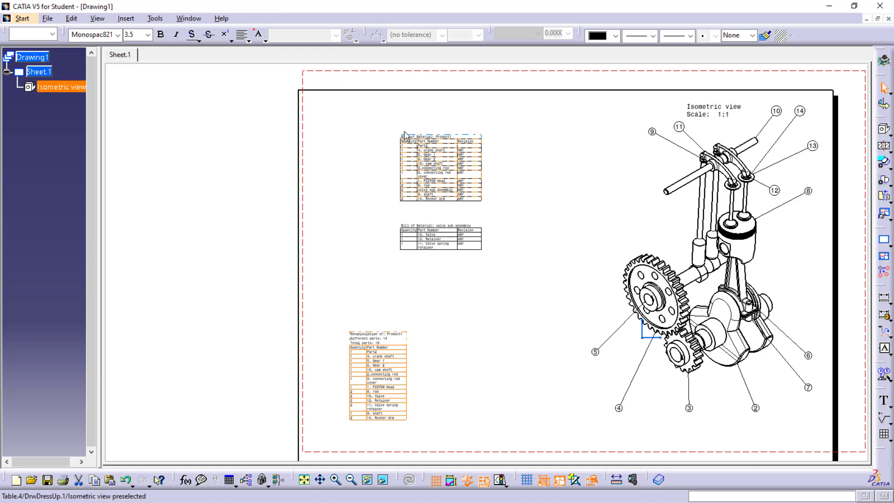
{"action": "left_click_drag", "start_coordinate": [405, 132], "coordinate": [342, 117]}
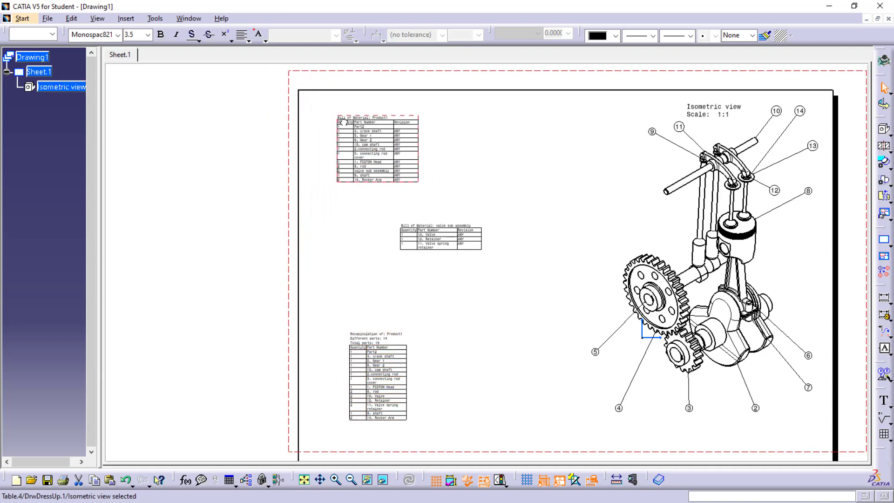
Step: Delete the valve sub assembly and recapitulation tables and reposition the remaining Product1 table near the sheet's upper-left corner
{"action": "left_click", "coordinate": [409, 228]}
{"action": "key", "text": "Delete"}
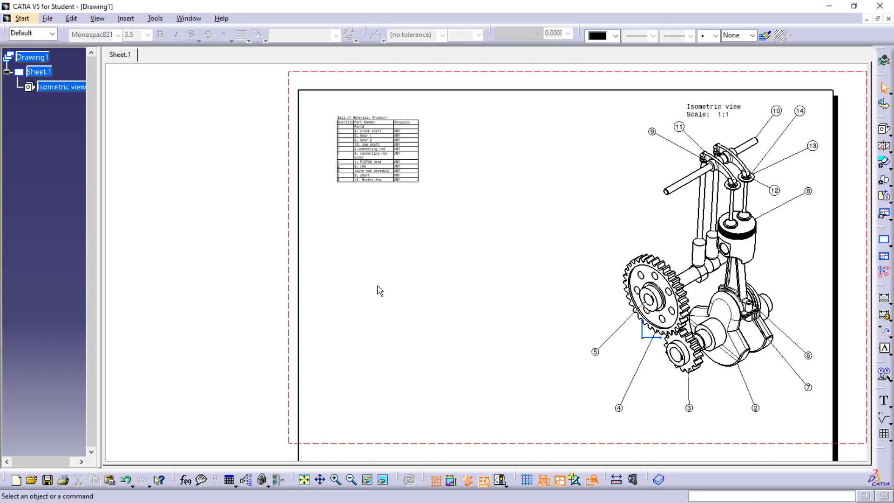
{"action": "left_click", "coordinate": [347, 117]}
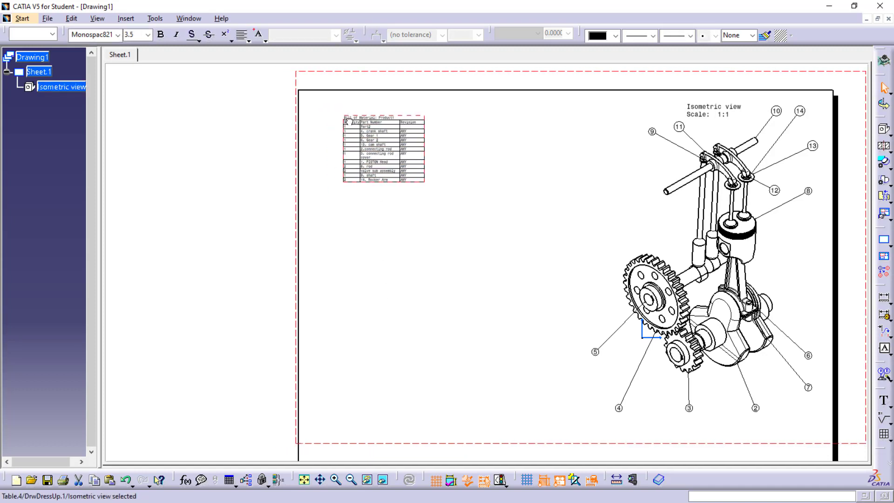
{"action": "left_click_drag", "start_coordinate": [347, 121], "coordinate": [367, 141]}
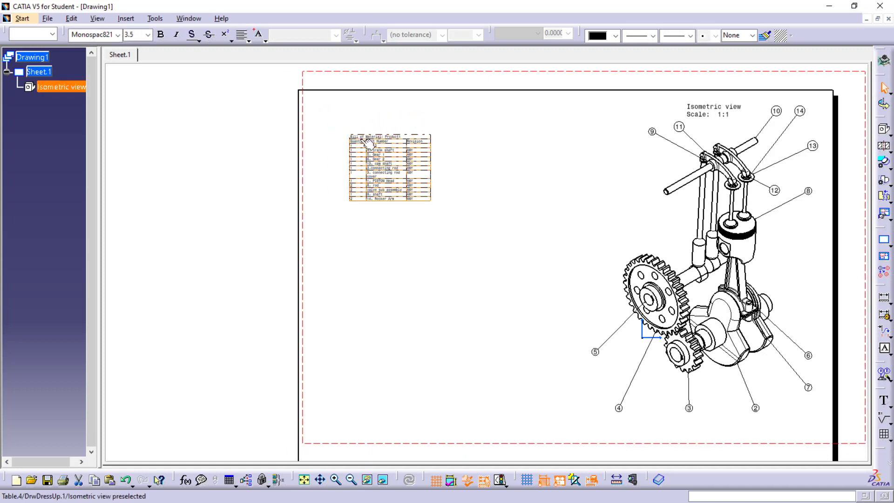
Step: Set the font size of the Product1 bill of material table to 10 mm
{"action": "right_click", "coordinate": [366, 141]}
{"action": "left_click", "coordinate": [465, 207]}
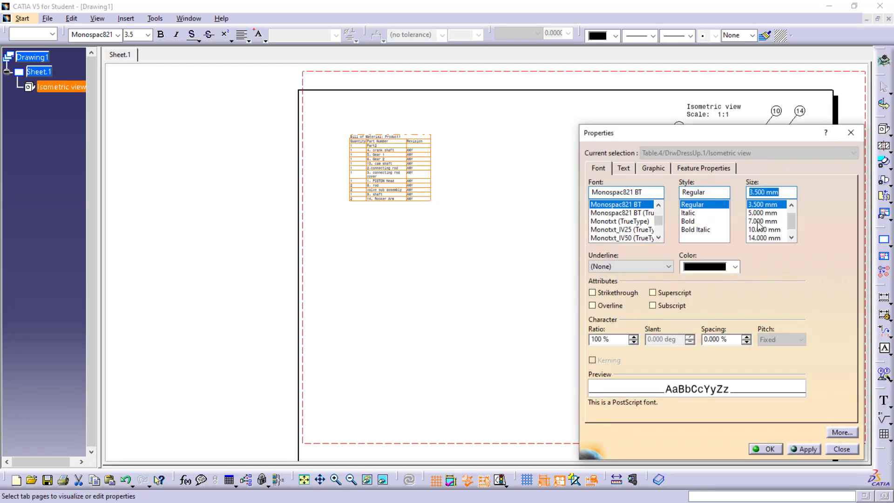
{"action": "left_click", "coordinate": [759, 221]}
{"action": "left_click", "coordinate": [759, 230]}
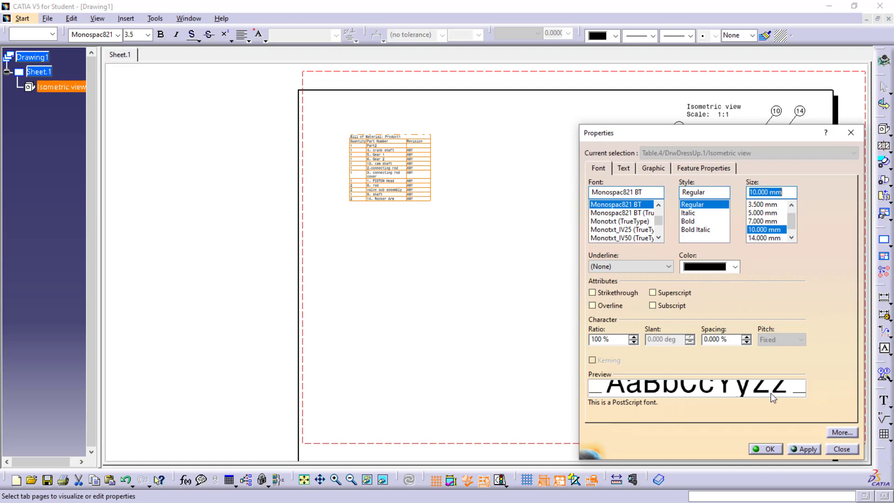
{"action": "left_click", "coordinate": [804, 450]}
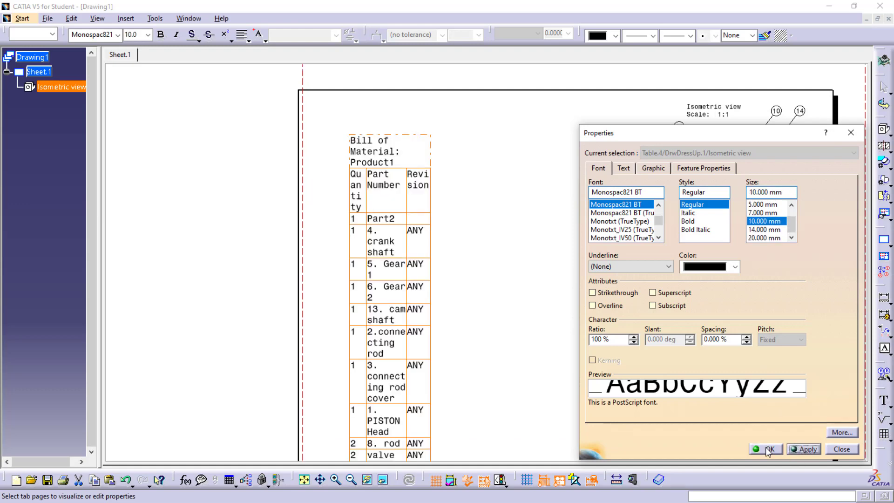
{"action": "left_click", "coordinate": [767, 450]}
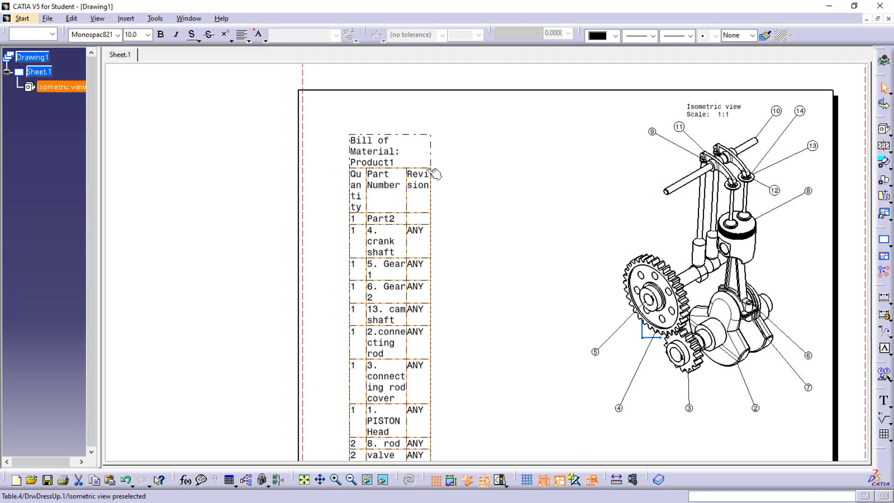
Step: Raise the bill of material table toward the upper sheet edge and widen its Part Number column so most names fit on one line
{"action": "left_click_drag", "start_coordinate": [435, 145], "coordinate": [429, 114]}
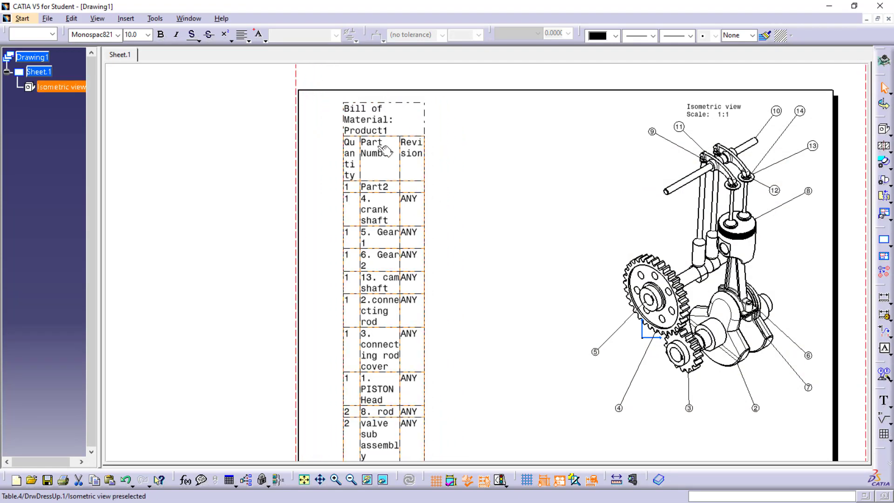
{"action": "scroll", "coordinate": [373, 169], "scroll_direction": "down", "scroll_amount": 3}
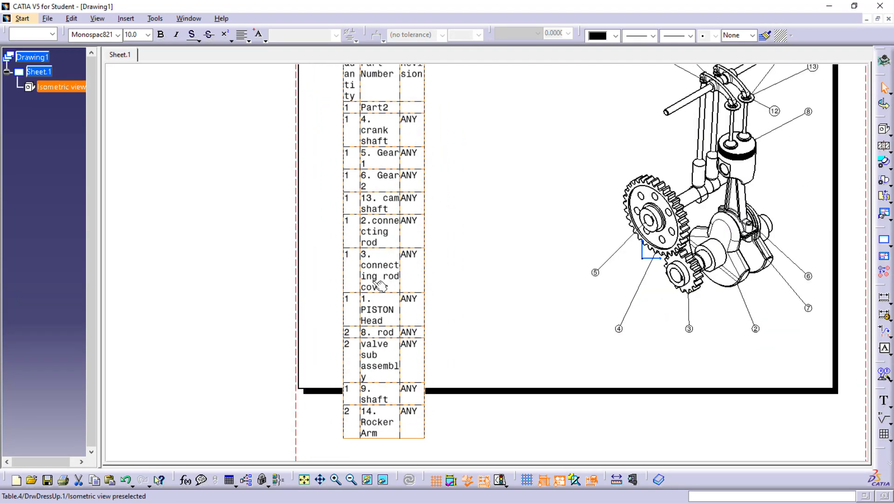
{"action": "left_click", "coordinate": [352, 374]}
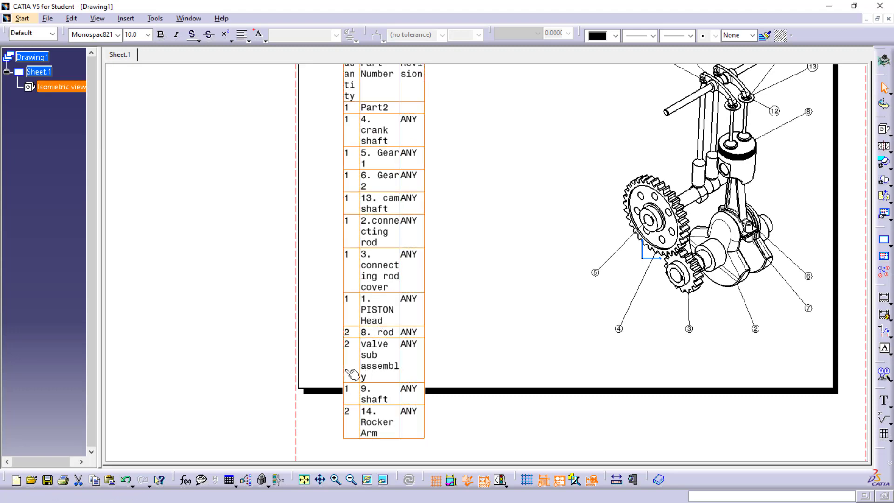
{"action": "double_click", "coordinate": [352, 373]}
{"action": "left_click", "coordinate": [428, 361]}
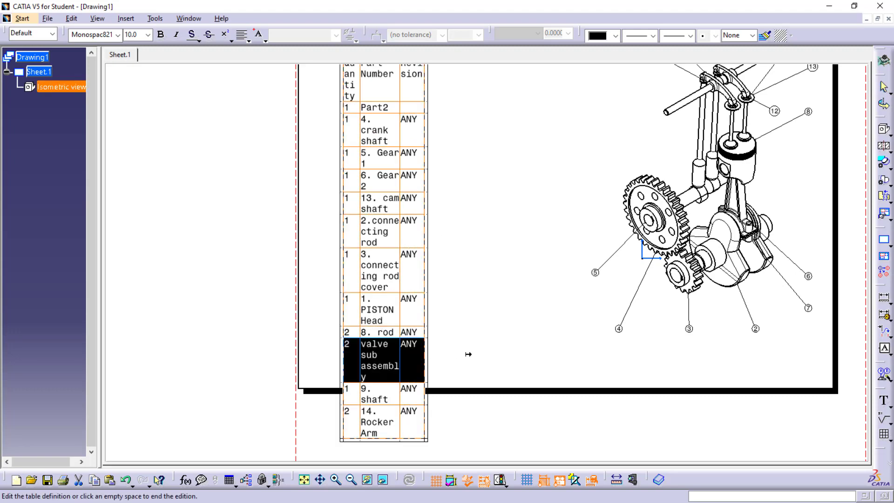
{"action": "scroll", "coordinate": [406, 294], "scroll_direction": "up", "scroll_amount": 3}
{"action": "left_click", "coordinate": [412, 193]}
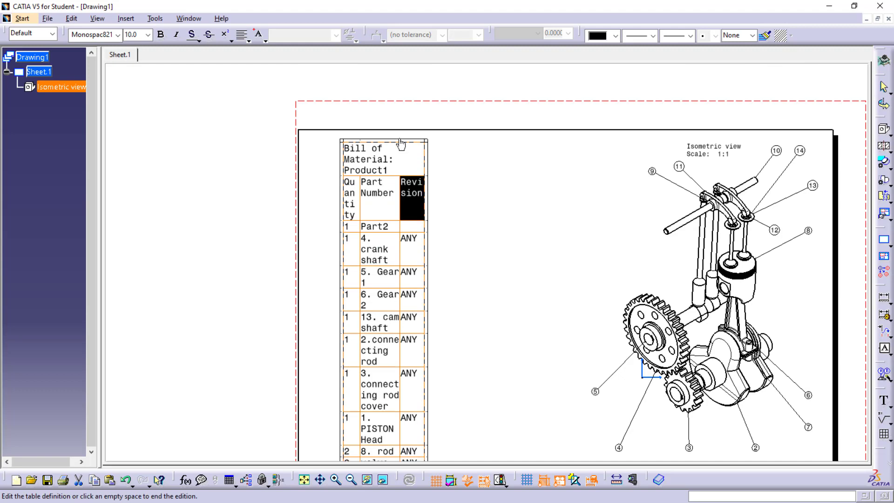
{"action": "left_click_drag", "start_coordinate": [407, 140], "coordinate": [440, 143]}
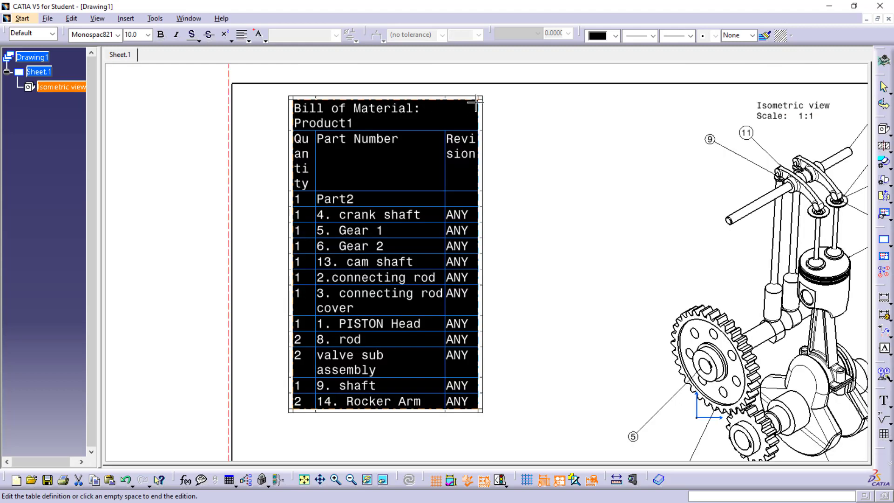
Step: Widen all bill of material columns equally, fit the row heights closely to the text, and finish the table edit
{"action": "left_click_drag", "start_coordinate": [484, 102], "coordinate": [535, 98]}
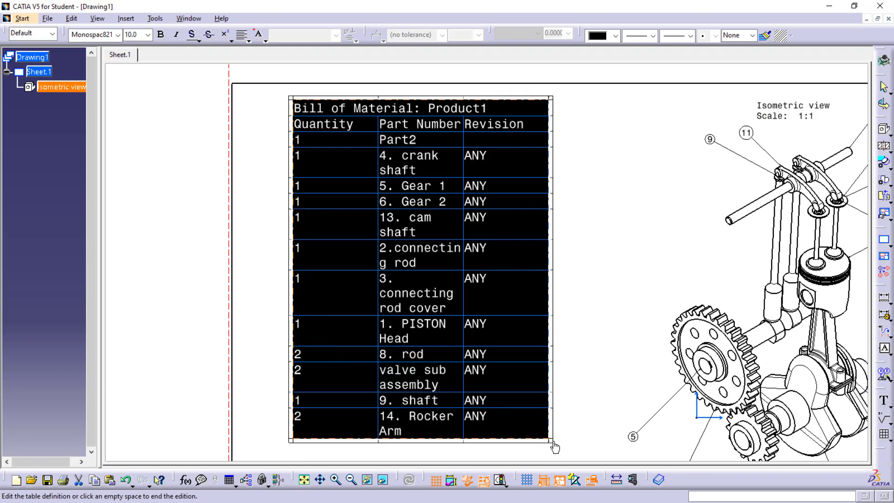
{"action": "left_click_drag", "start_coordinate": [555, 446], "coordinate": [588, 445]}
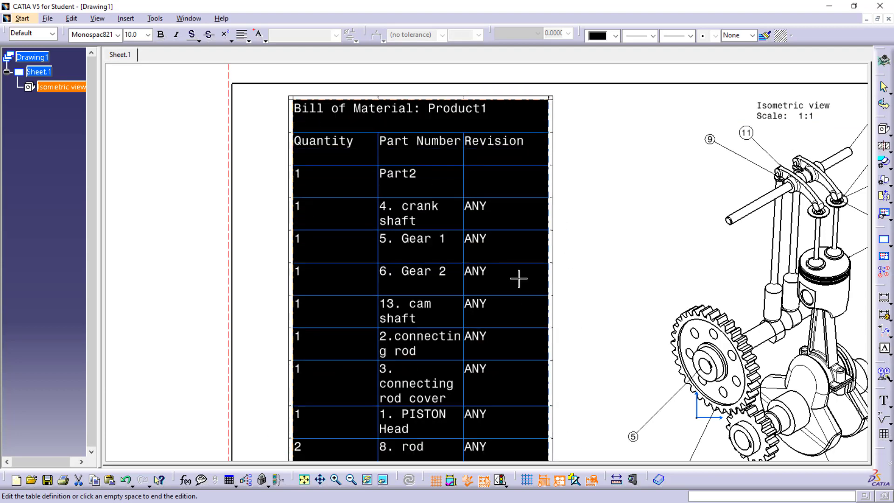
{"action": "left_click_drag", "start_coordinate": [551, 99], "coordinate": [594, 100]}
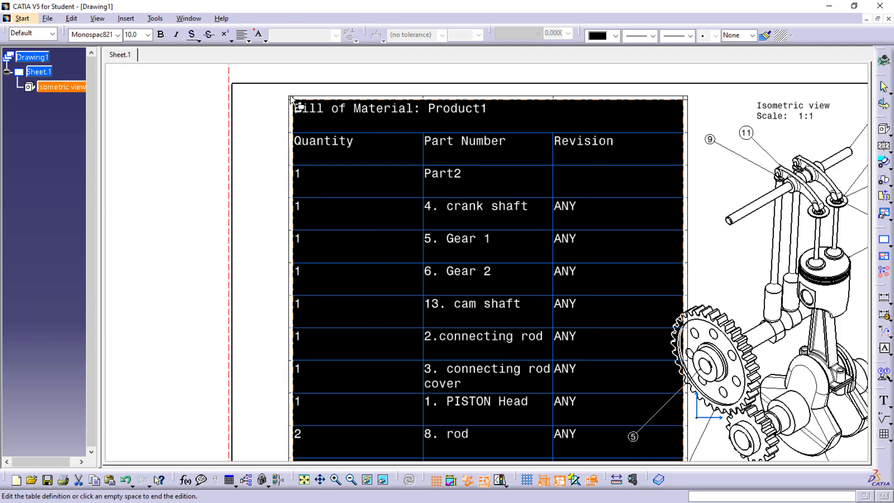
{"action": "scroll", "coordinate": [326, 140], "scroll_direction": "down", "scroll_amount": 1}
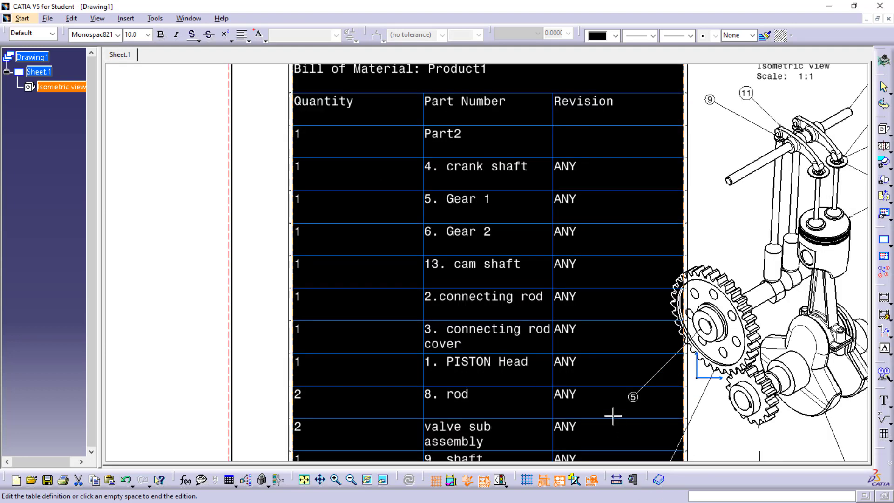
{"action": "scroll", "coordinate": [619, 417], "scroll_direction": "down", "scroll_amount": 2}
{"action": "left_click_drag", "start_coordinate": [687, 443], "coordinate": [681, 414]}
{"action": "left_click", "coordinate": [414, 300]}
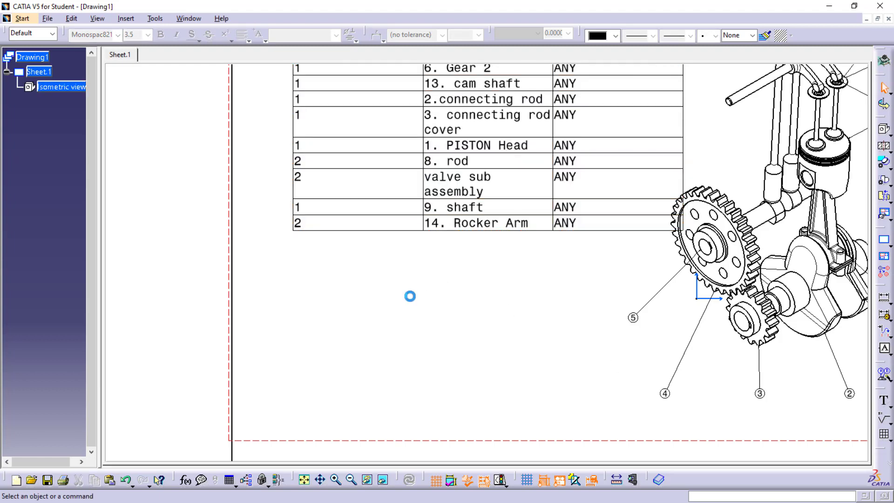
Step: Move the bill of material table toward the left sheet border, clear of the engine's gear
{"action": "scroll", "coordinate": [412, 302], "scroll_direction": "up", "scroll_amount": 1}
{"action": "scroll", "coordinate": [411, 296], "scroll_direction": "down", "scroll_amount": 1, "text": "ctrl"}
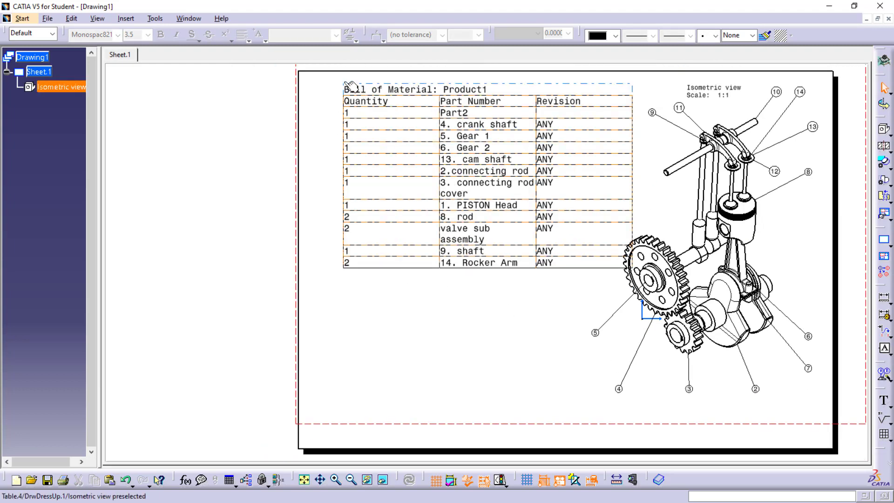
{"action": "left_click_drag", "start_coordinate": [350, 87], "coordinate": [312, 87]}
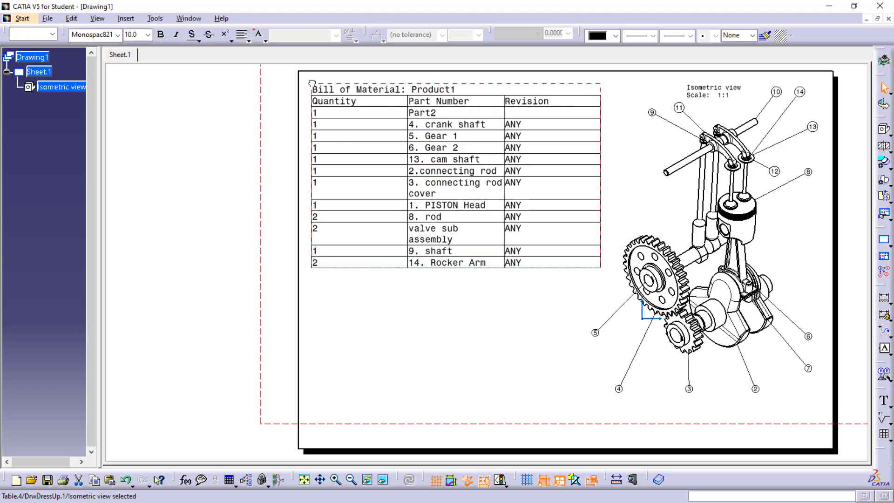
Step: Narrow the Quantity column of the bill of material table to just fit its heading
{"action": "double_click", "coordinate": [403, 88]}
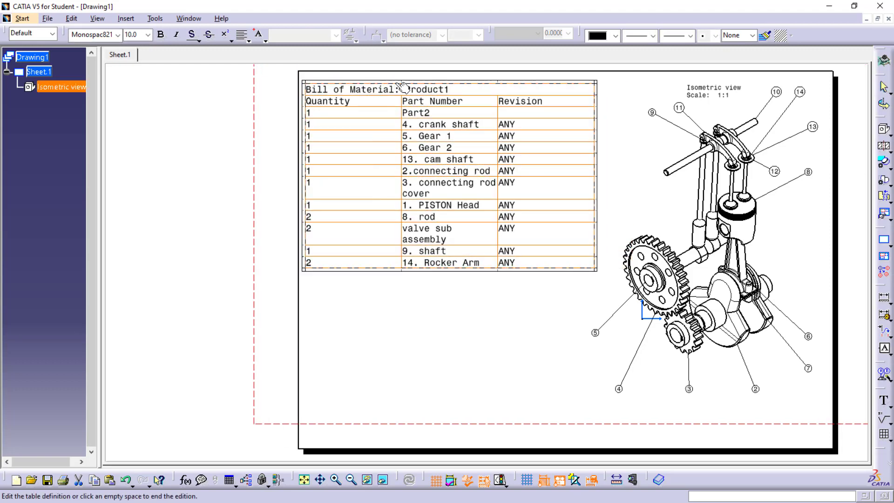
{"action": "left_click_drag", "start_coordinate": [400, 83], "coordinate": [355, 89]}
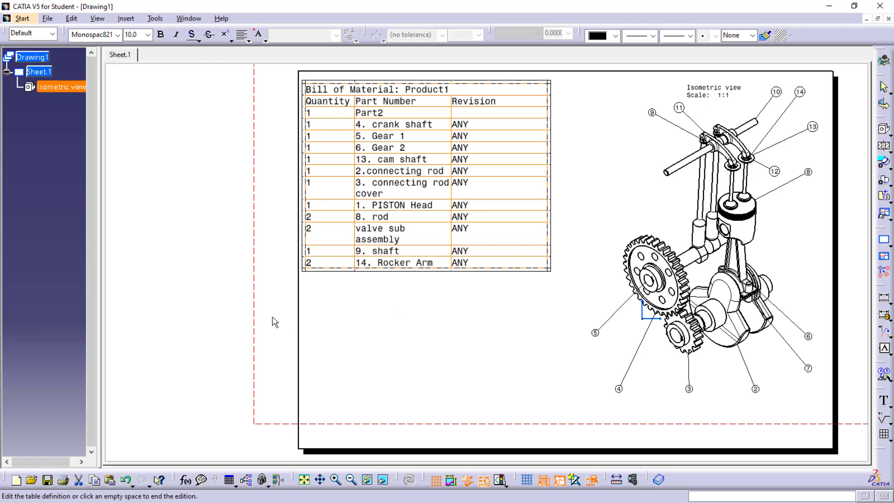
Step: Finish the current table edit, reopen the bill of material table, and centre the text of all entries under Revision
{"action": "left_click", "coordinate": [203, 316]}
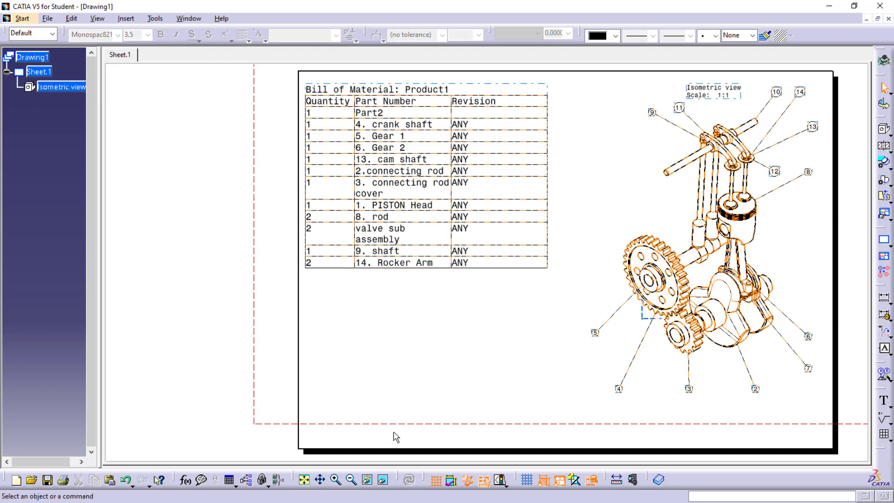
{"action": "left_click", "coordinate": [351, 480]}
{"action": "left_click", "coordinate": [489, 154]}
{"action": "double_click", "coordinate": [489, 154]}
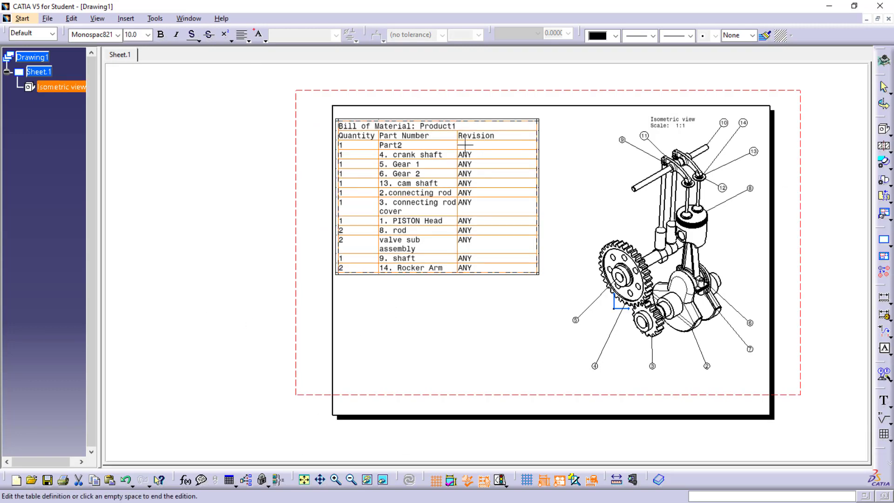
{"action": "left_click_drag", "start_coordinate": [465, 145], "coordinate": [493, 267]}
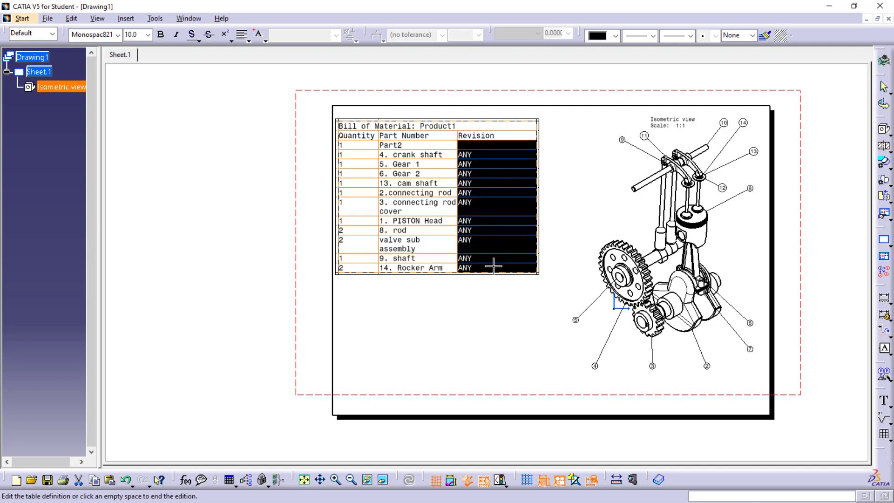
{"action": "left_click", "coordinate": [248, 41]}
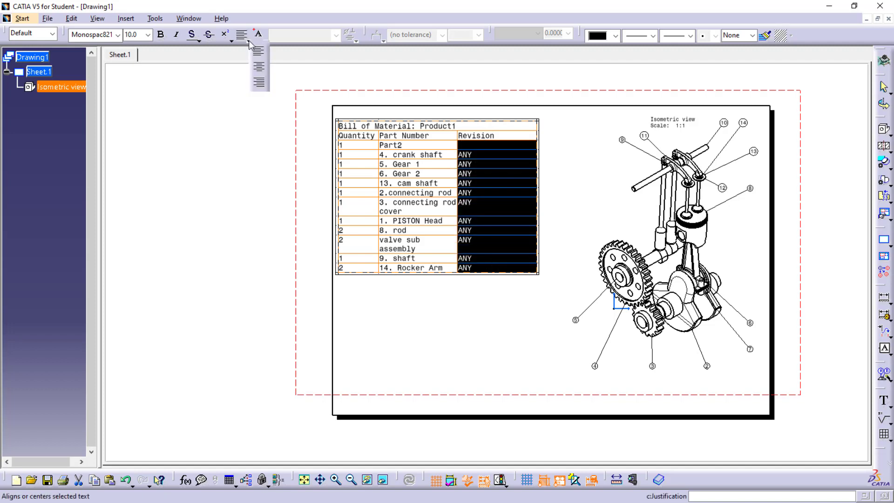
{"action": "left_click", "coordinate": [260, 68]}
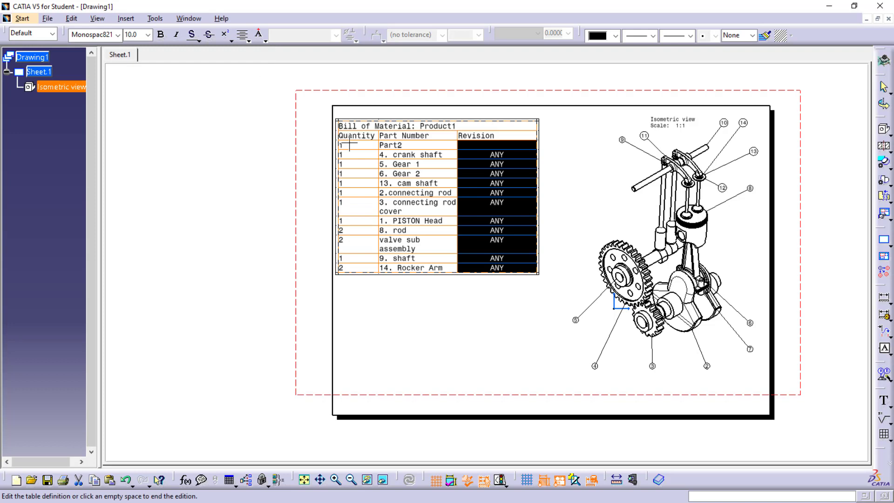
Step: Centre the text of all entries under Quantity in the bill of material table
{"action": "left_click_drag", "start_coordinate": [350, 145], "coordinate": [358, 270]}
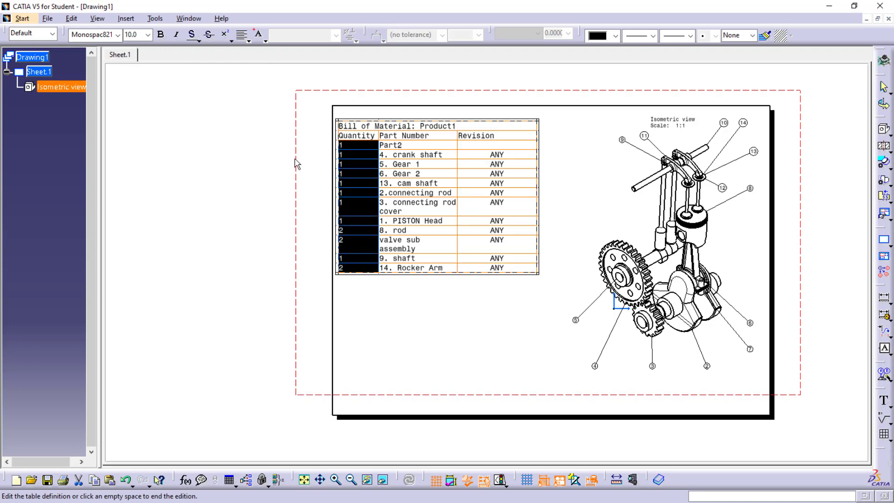
{"action": "left_click", "coordinate": [245, 41]}
{"action": "left_click", "coordinate": [257, 71]}
Step: Widen the Part Number column so "valve sub assembly" fits on one line, and centre the three column headings
{"action": "left_click_drag", "start_coordinate": [457, 123], "coordinate": [468, 122]}
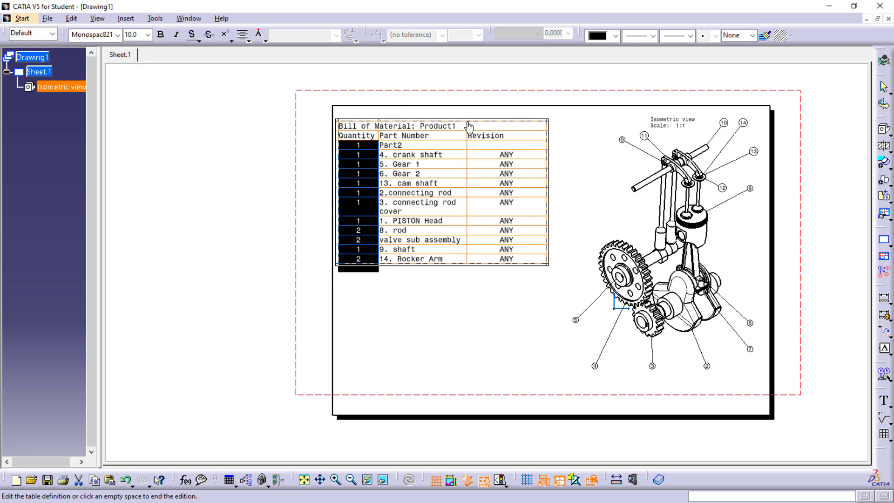
{"action": "left_click_drag", "start_coordinate": [468, 125], "coordinate": [478, 124]}
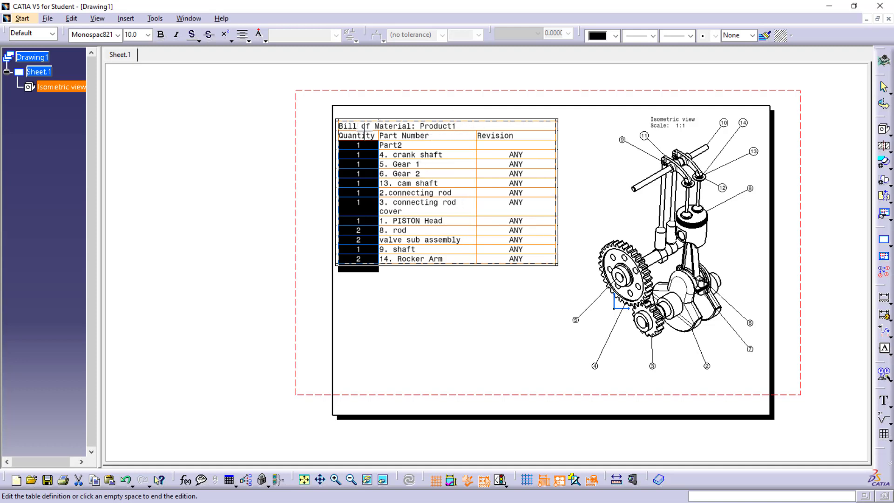
{"action": "left_click_drag", "start_coordinate": [355, 136], "coordinate": [519, 136]}
{"action": "left_click", "coordinate": [248, 41]}
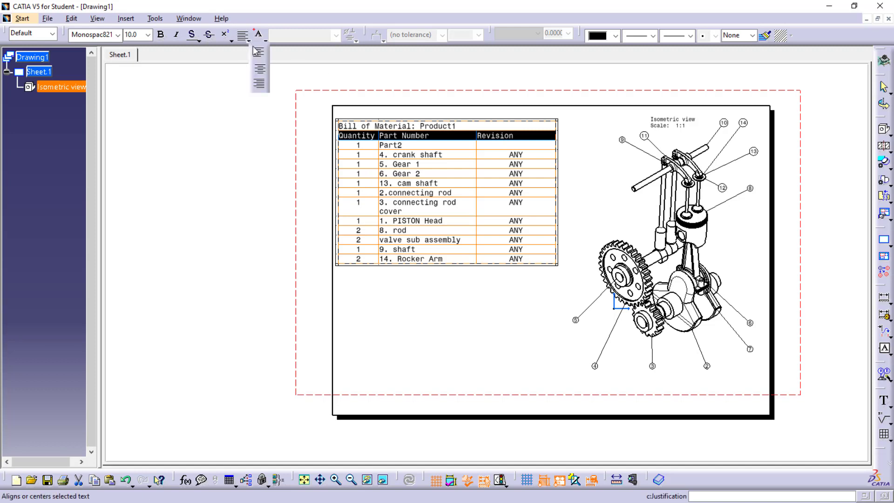
{"action": "left_click", "coordinate": [260, 69]}
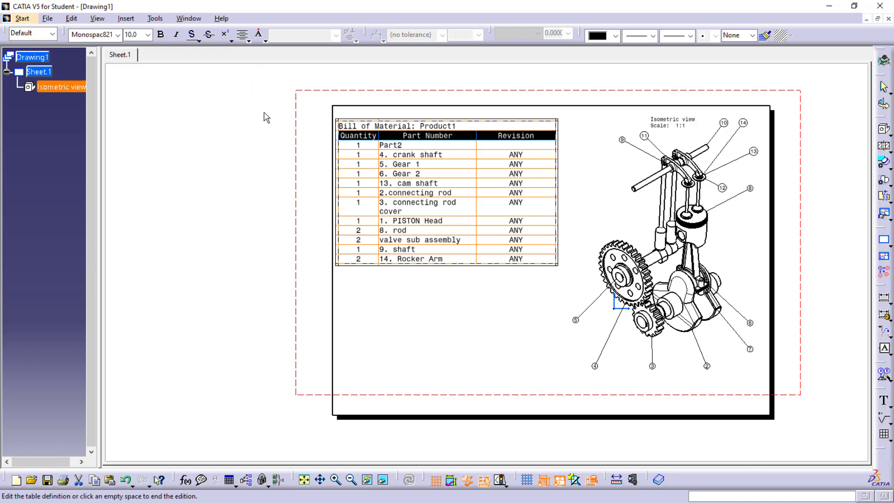
Step: Change the table title to "Bill of Material: Engine Assembly"
{"action": "double_click", "coordinate": [435, 126]}
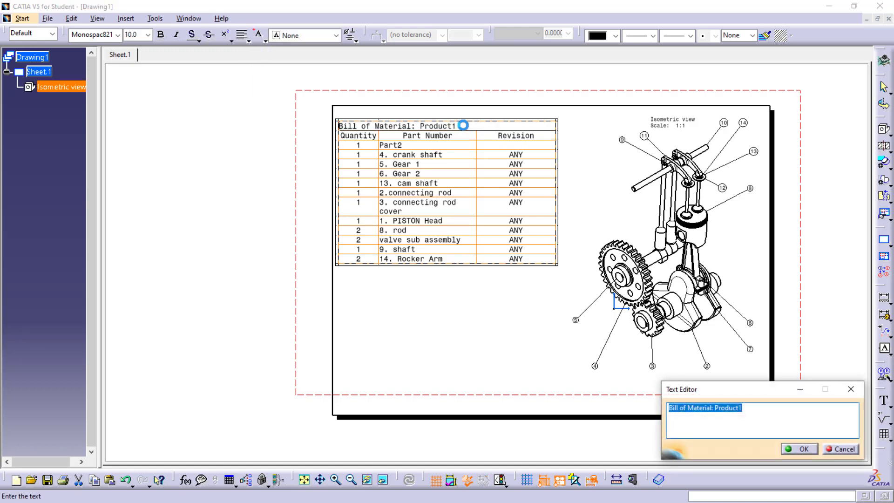
{"action": "left_click", "coordinate": [759, 414]}
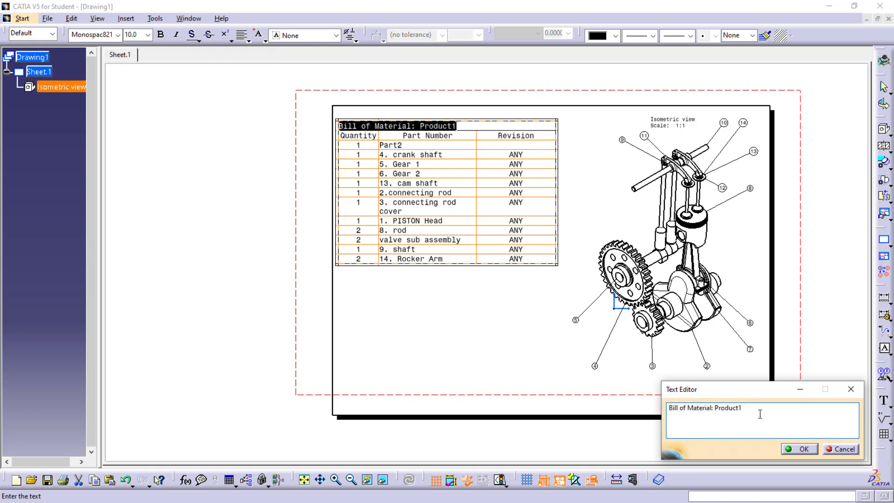
{"action": "double_click", "coordinate": [736, 408]}
{"action": "type", "text": "E"}
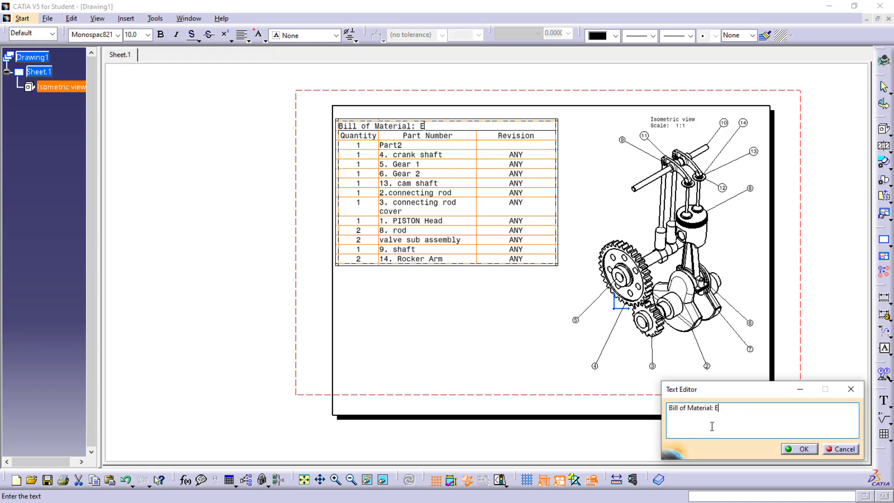
{"action": "type", "text": "ngine Assembly"}
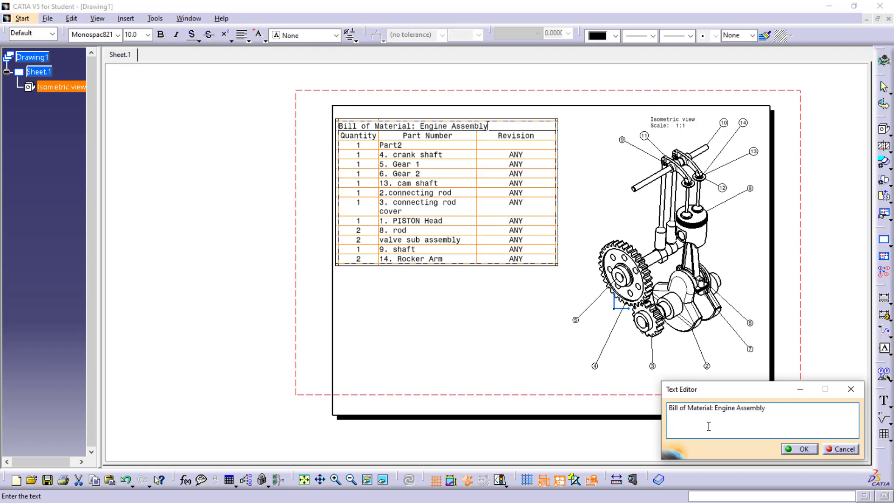
{"action": "left_click", "coordinate": [797, 449]}
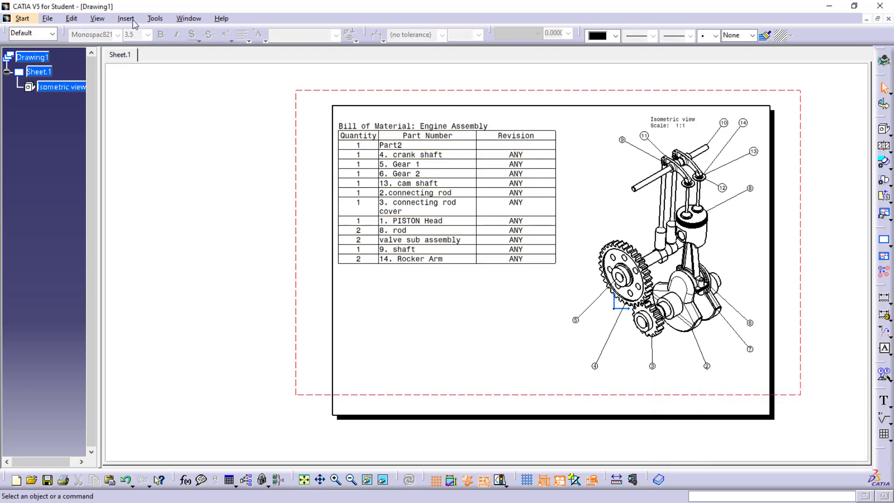
Step: Switch to the sheet background and open the frame and title block manager
{"action": "left_click", "coordinate": [71, 19]}
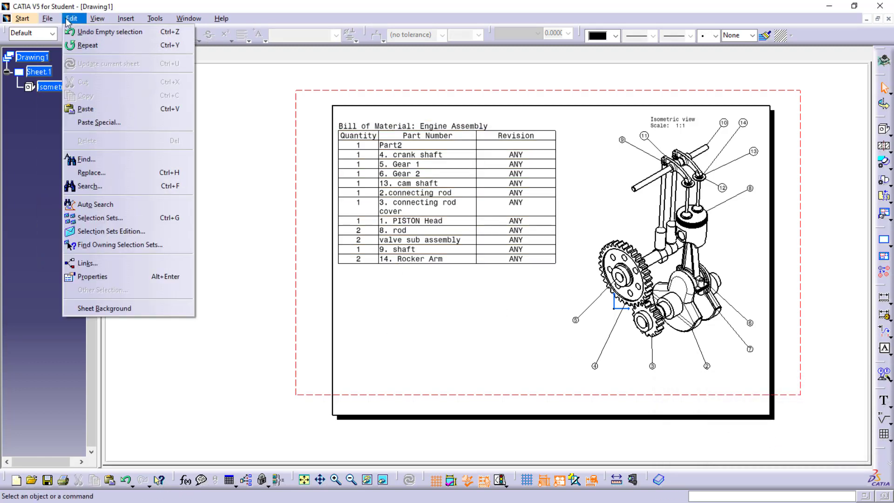
{"action": "left_click", "coordinate": [112, 308]}
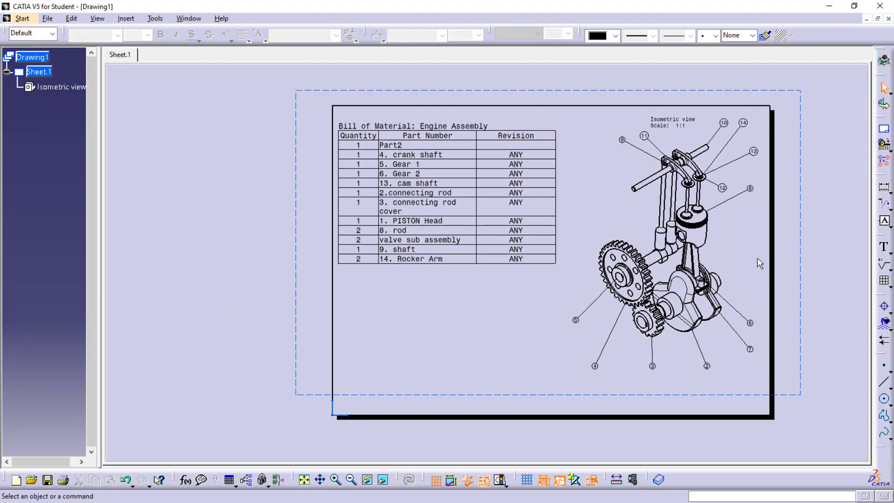
{"action": "left_click", "coordinate": [885, 131]}
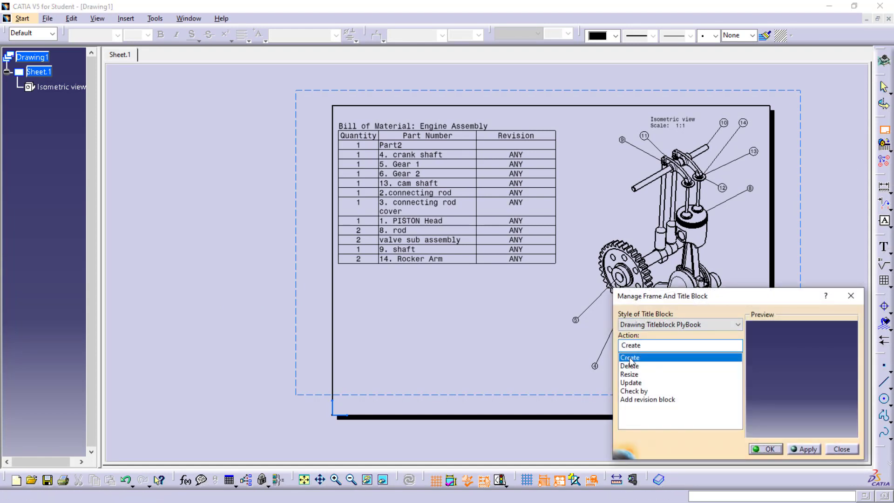
Step: Compare the previews of the available title block styles: PlyBook, Sample 1, Sample 2 and Sample Enovia 1
{"action": "left_click", "coordinate": [652, 324]}
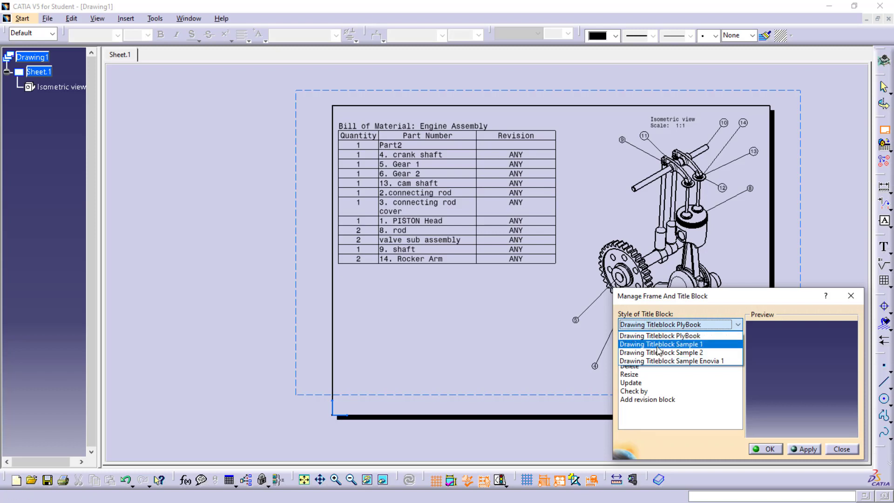
{"action": "left_click", "coordinate": [658, 346]}
{"action": "left_click", "coordinate": [661, 324]}
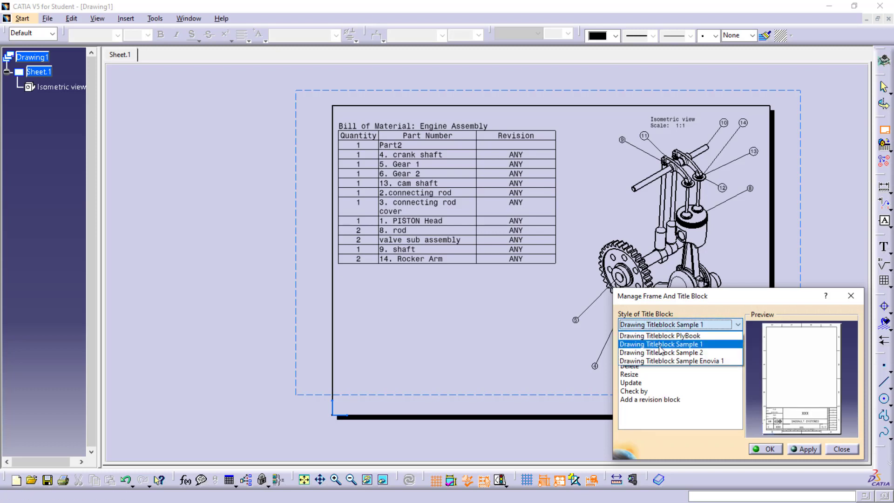
{"action": "left_click", "coordinate": [665, 356]}
{"action": "left_click", "coordinate": [669, 325]}
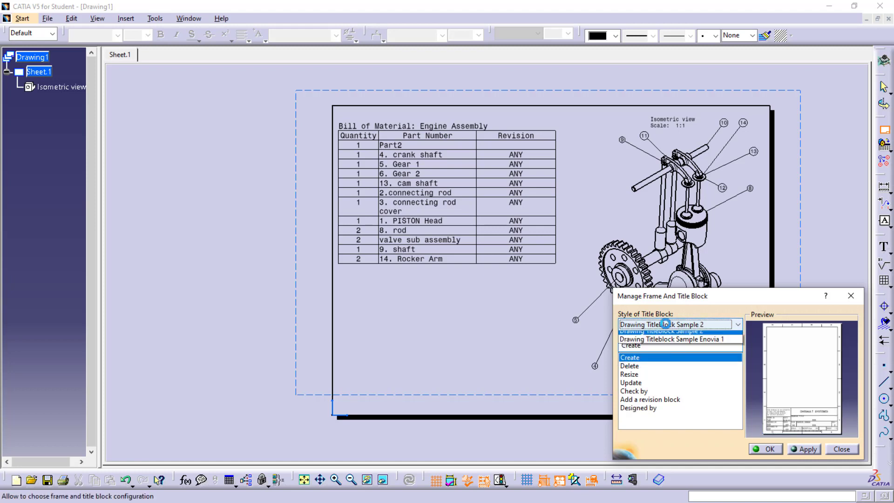
{"action": "left_click", "coordinate": [669, 337]}
{"action": "left_click", "coordinate": [669, 324]}
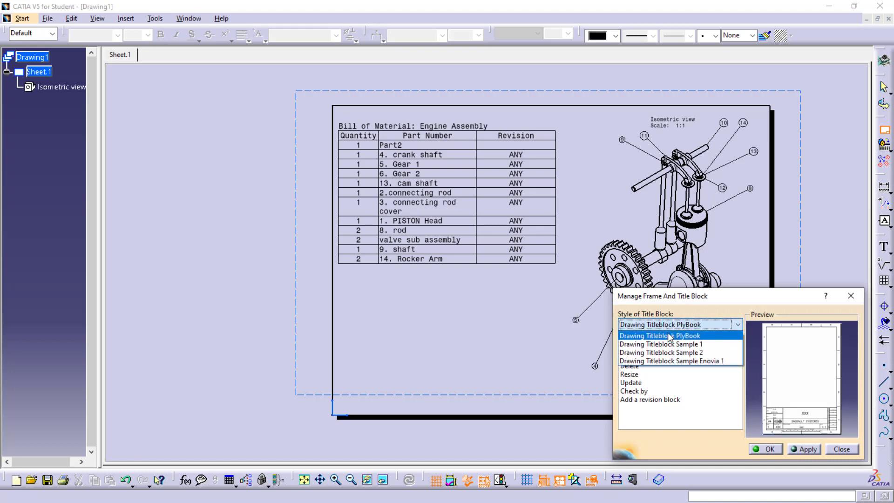
{"action": "left_click", "coordinate": [662, 336]}
{"action": "left_click", "coordinate": [673, 325]}
{"action": "left_click", "coordinate": [675, 361]}
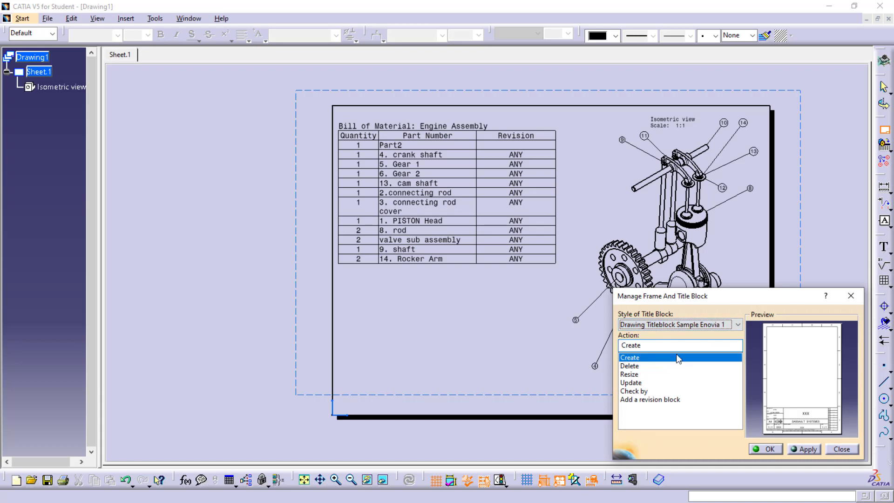
Step: Create a frame and title block in the Drawing Titleblock Sample 2 style and run its Resize action
{"action": "left_click", "coordinate": [673, 325]}
{"action": "left_click", "coordinate": [679, 353]}
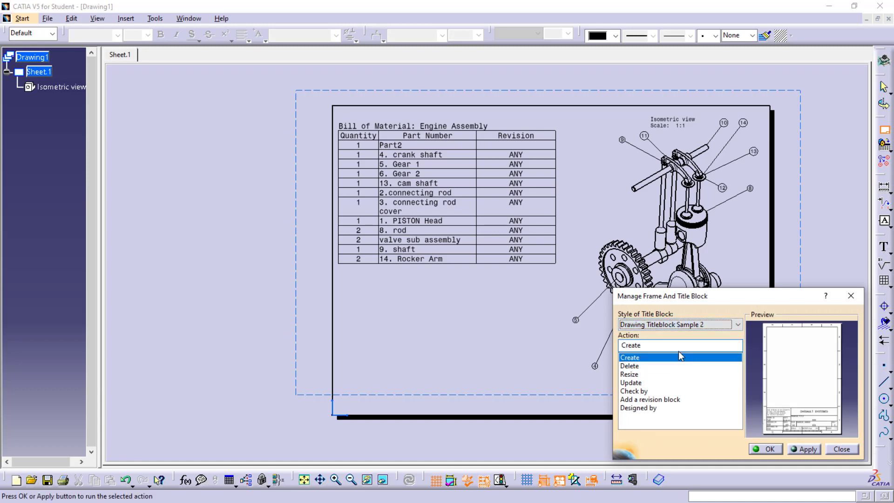
{"action": "left_click", "coordinate": [804, 449]}
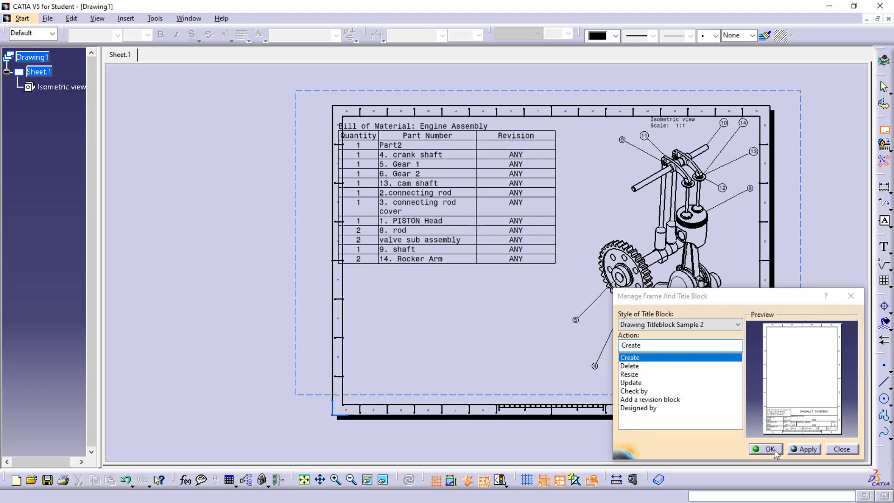
{"action": "left_click", "coordinate": [635, 375]}
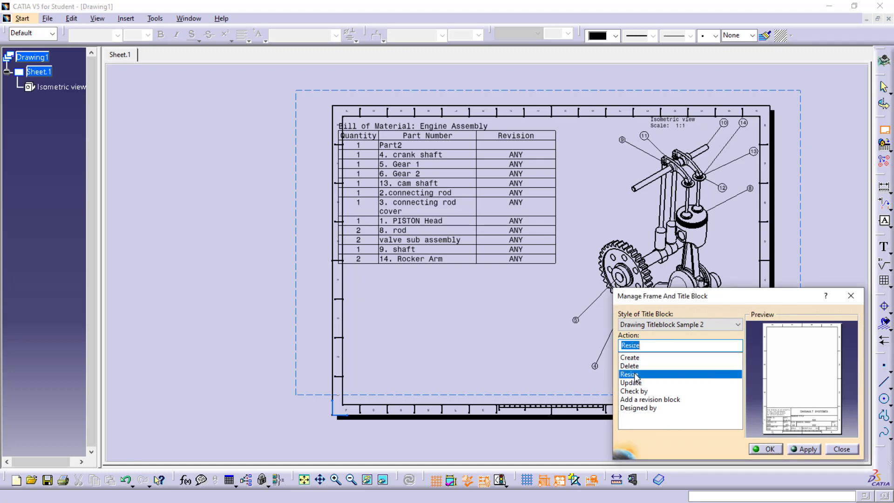
{"action": "left_click", "coordinate": [773, 450]}
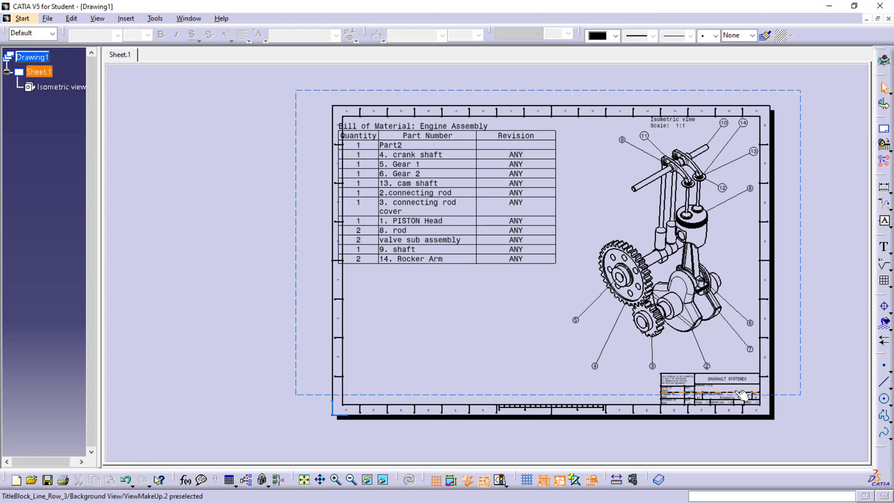
Step: Replace the company name in the title block with "Engine Assembly"
{"action": "middle_click_drag", "start_coordinate": [720, 404], "coordinate": [722, 389], "text": "ctrl"}
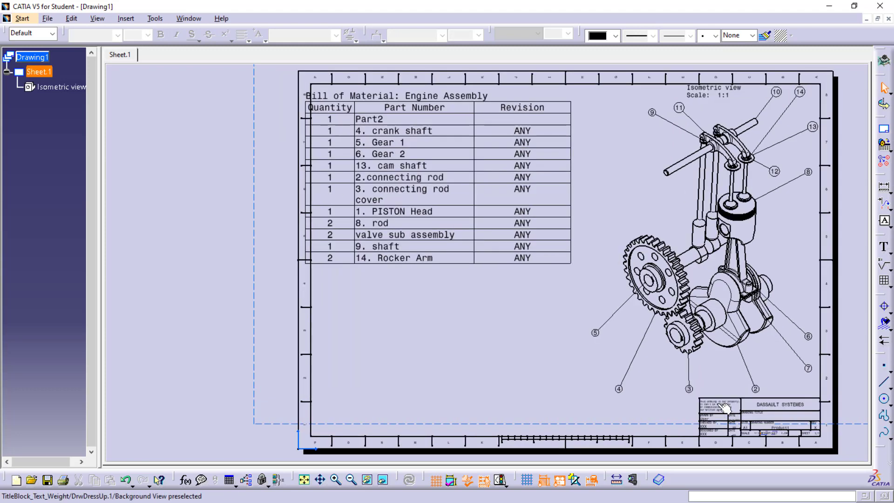
{"action": "double_click", "coordinate": [788, 408]}
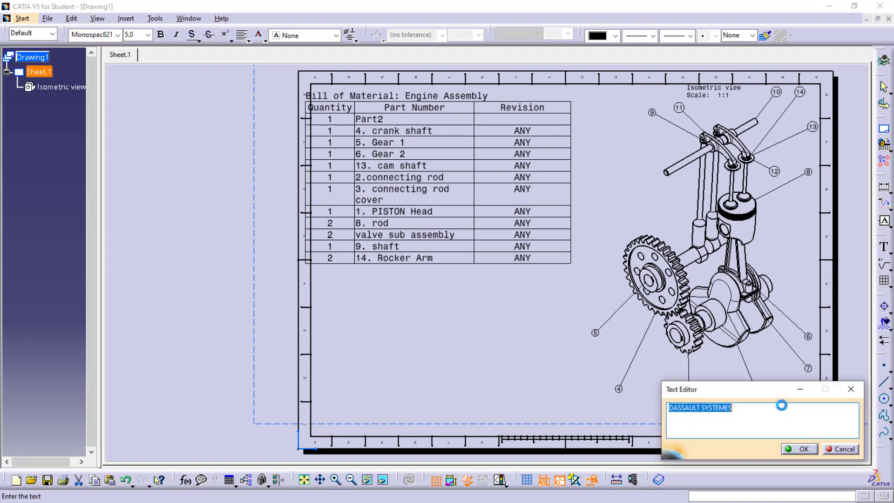
{"action": "type", "text": "Engine"}
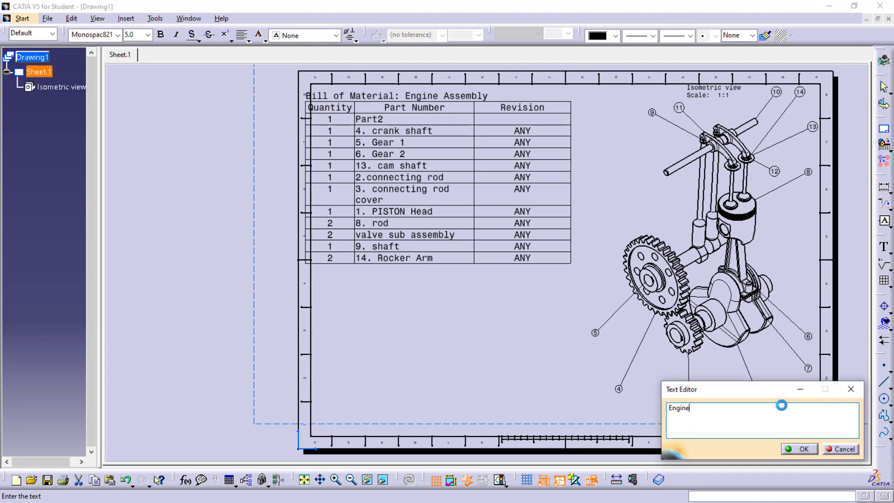
{"action": "type", "text": " Assembly"}
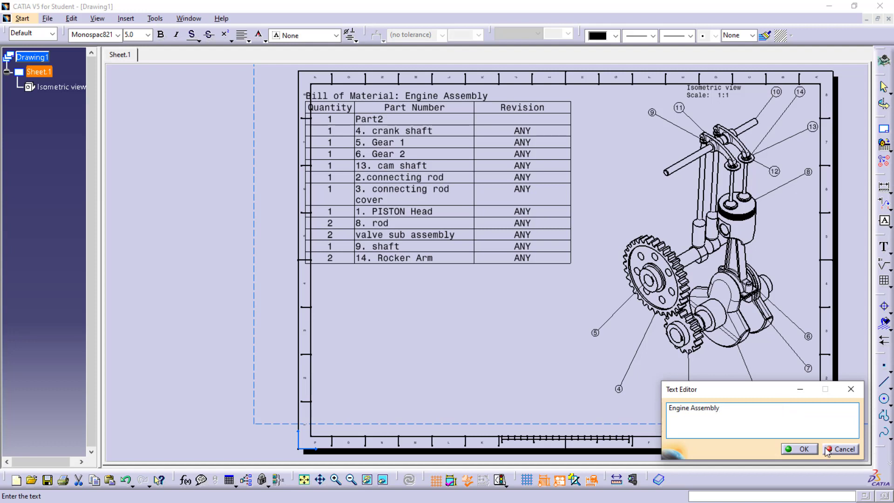
{"action": "left_click", "coordinate": [795, 449]}
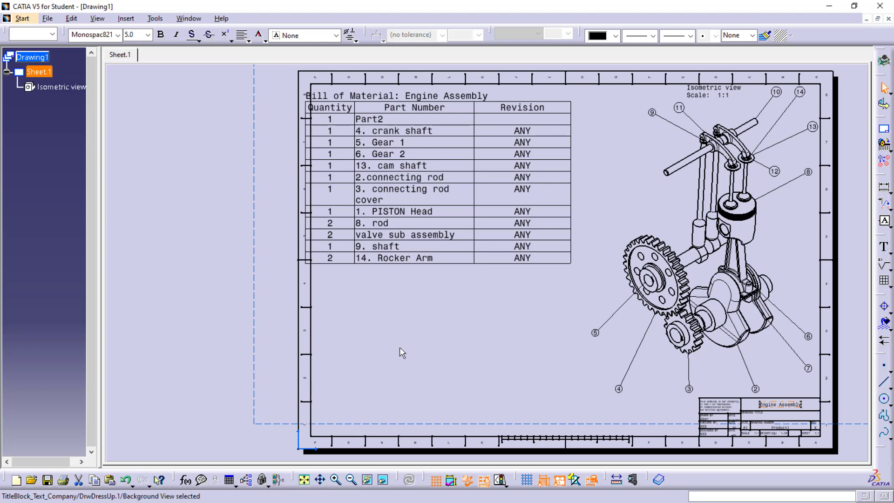
Step: Return to the working views and create a front view of the engine assembly from its gear side, placed below the bill of material
{"action": "left_click", "coordinate": [72, 18]}
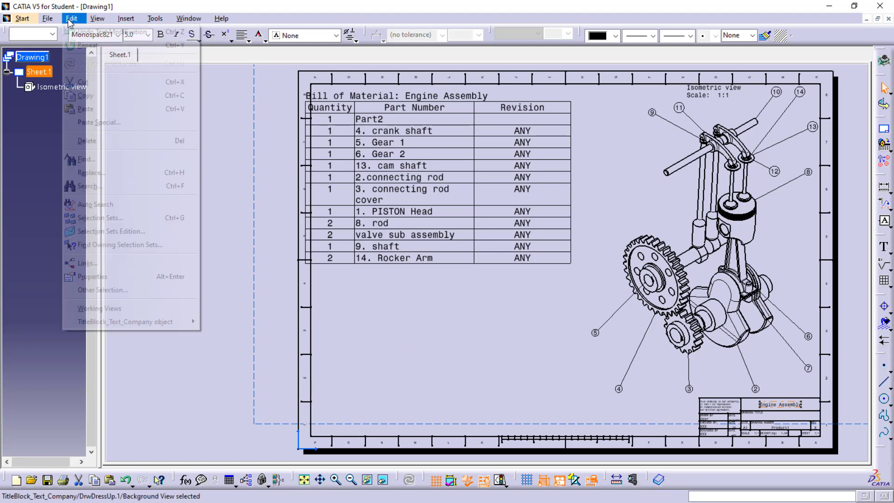
{"action": "left_click", "coordinate": [99, 308]}
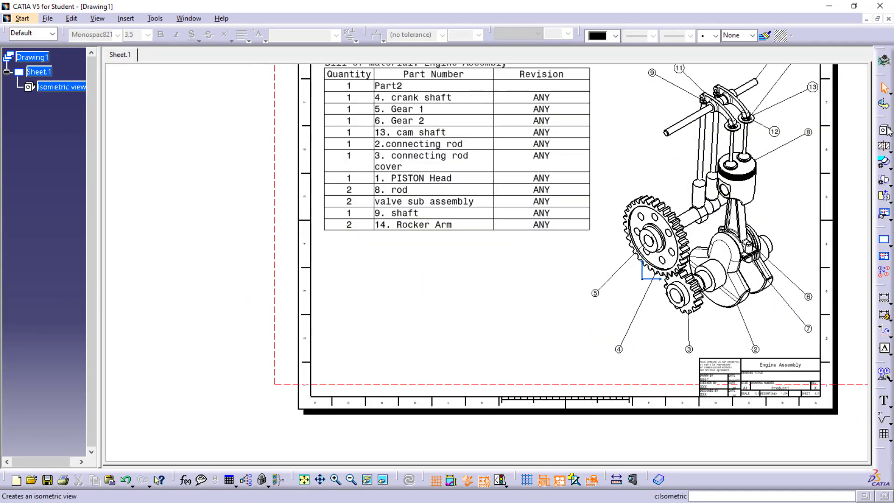
{"action": "left_click", "coordinate": [889, 133]}
{"action": "left_click", "coordinate": [792, 142]}
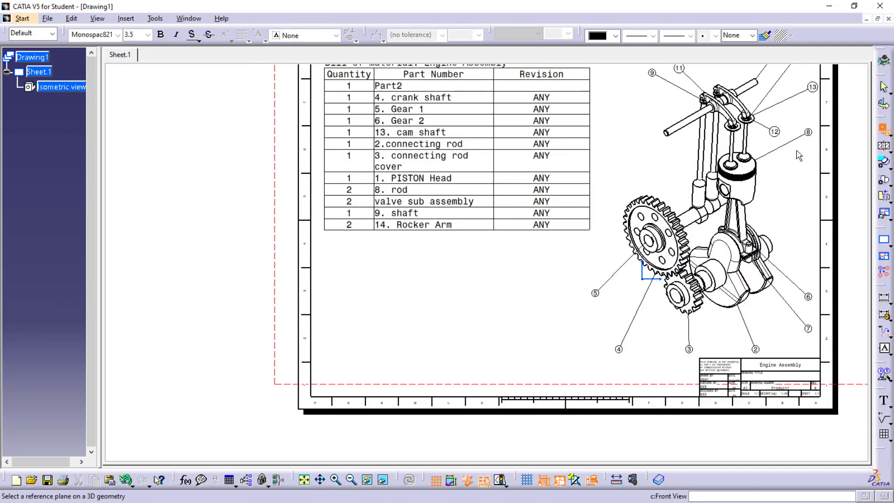
{"action": "left_click", "coordinate": [196, 19]}
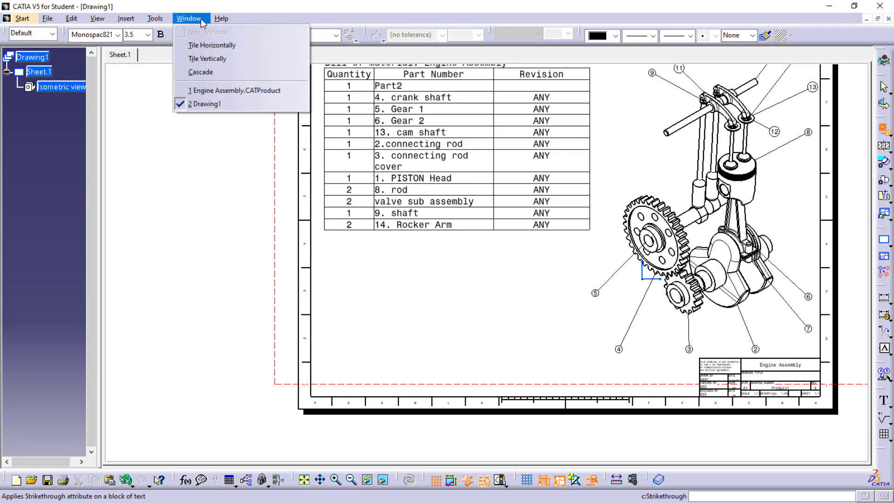
{"action": "left_click", "coordinate": [218, 91]}
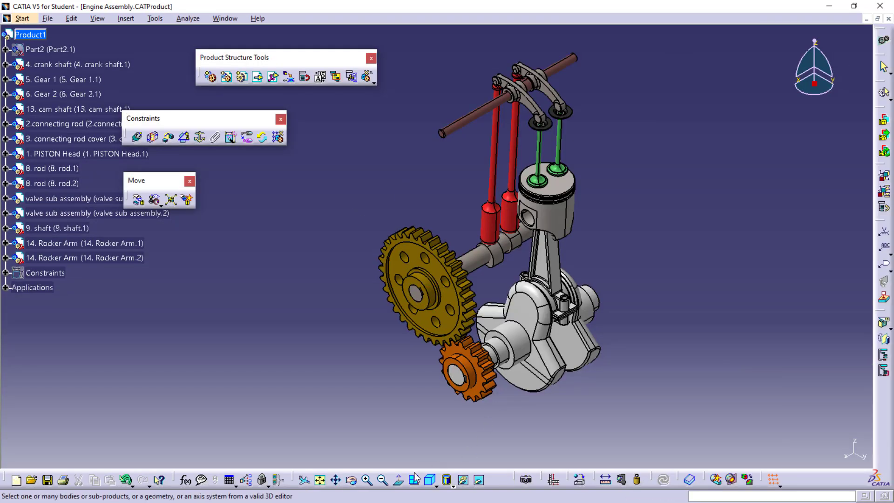
{"action": "left_click", "coordinate": [436, 485]}
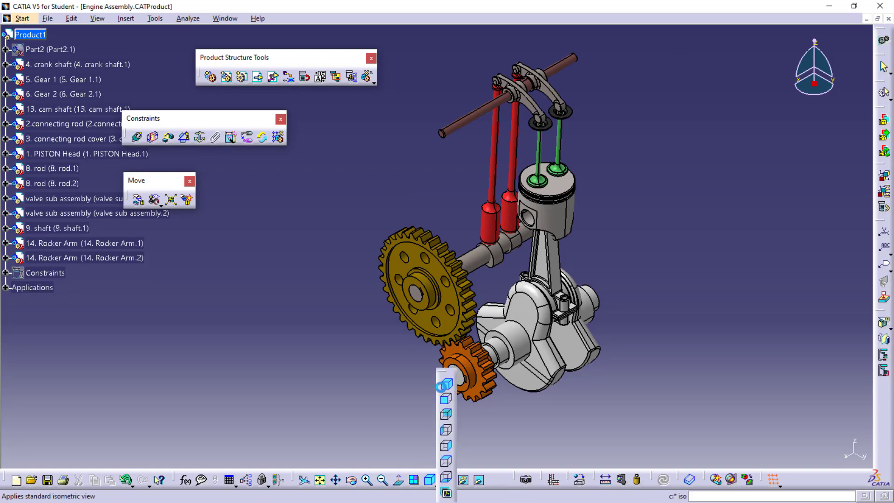
{"action": "left_click", "coordinate": [445, 399]}
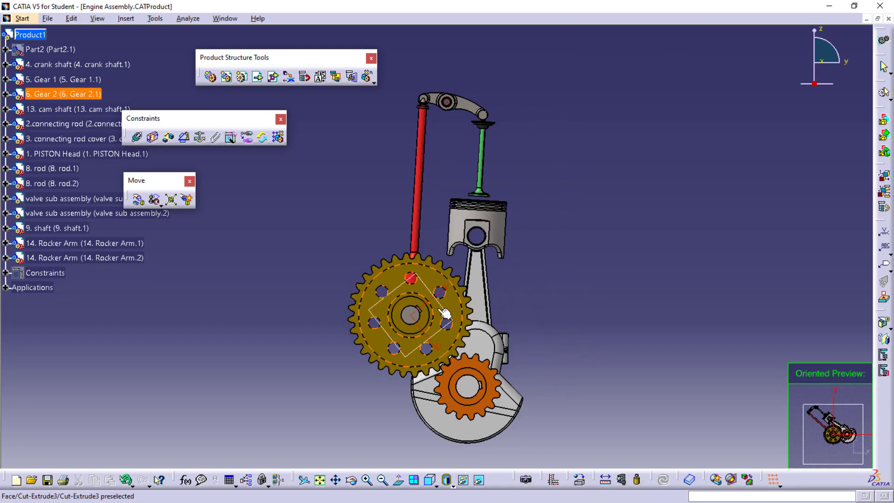
{"action": "left_click", "coordinate": [485, 228]}
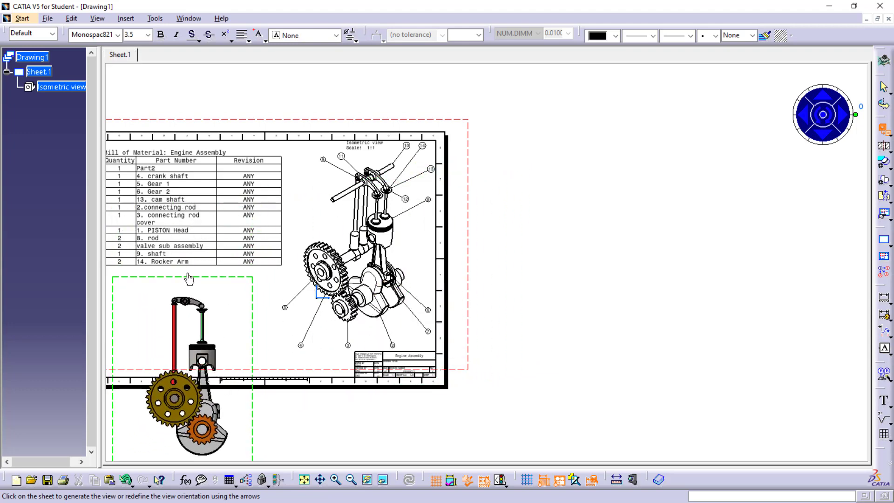
{"action": "mouse_move", "coordinate": [525, 256]}
{"action": "middle_mouse_down"}
{"action": "mouse_move", "coordinate": [759, 221]}
{"action": "mouse_move", "coordinate": [779, 207]}
{"action": "middle_mouse_up"}
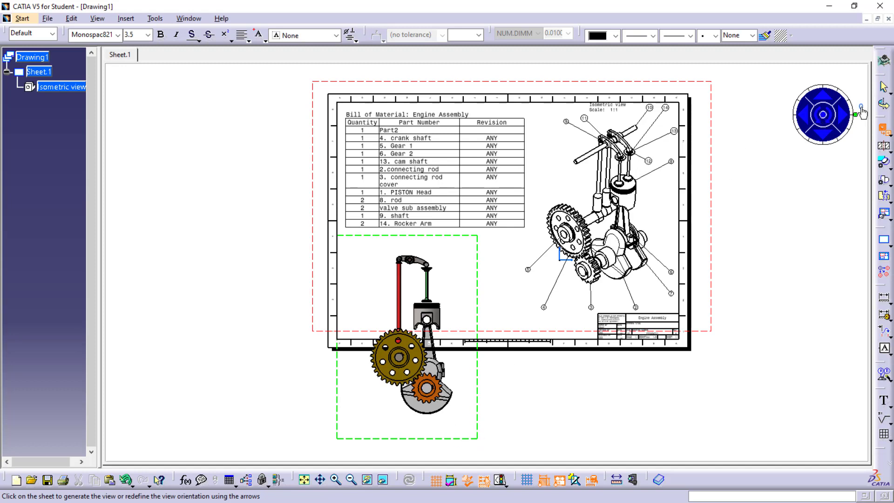
{"action": "left_click", "coordinate": [375, 237]}
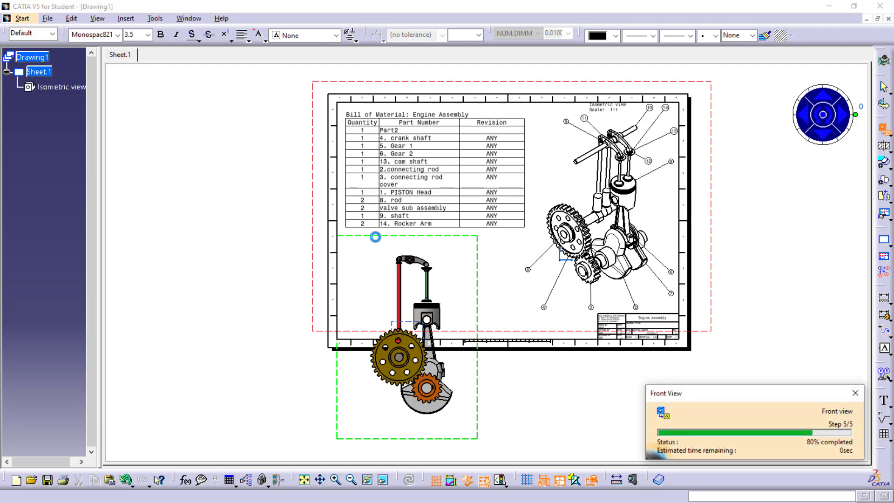
Step: Set the front view's scale to 1:5
{"action": "right_click", "coordinate": [421, 242]}
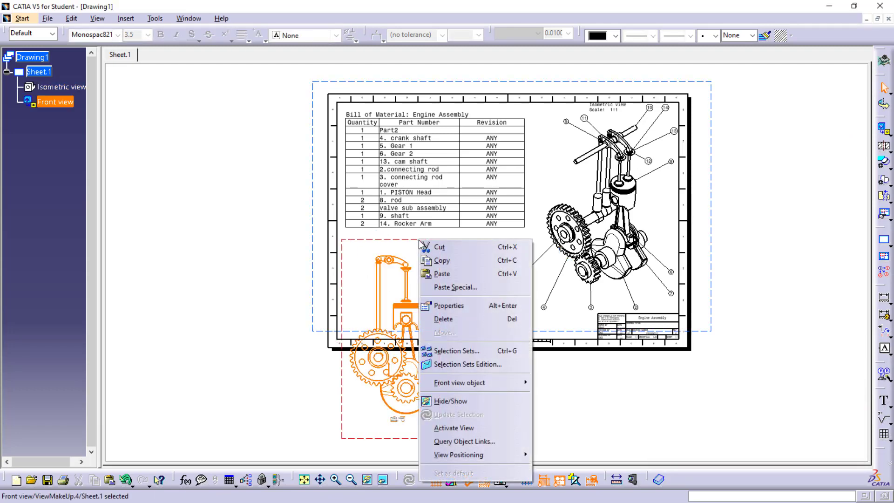
{"action": "left_click", "coordinate": [443, 307]}
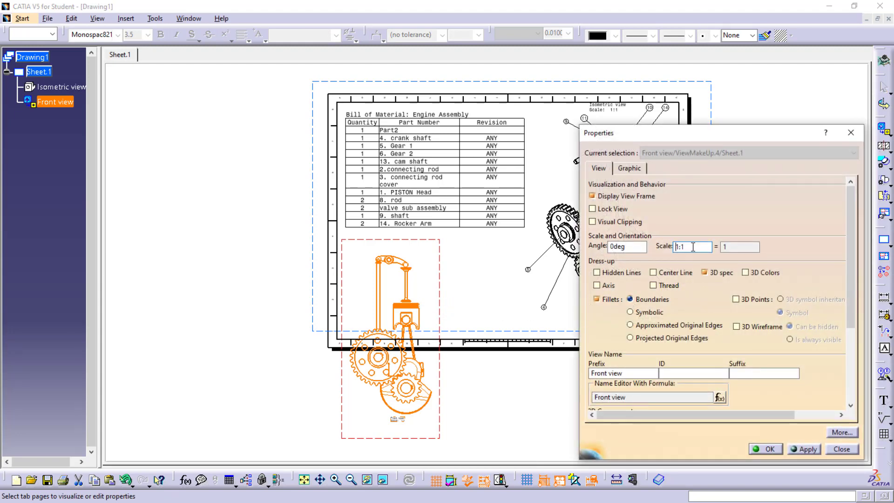
{"action": "double_click", "coordinate": [671, 246]}
{"action": "type", "text": "1:5"}
{"action": "left_click", "coordinate": [804, 449]}
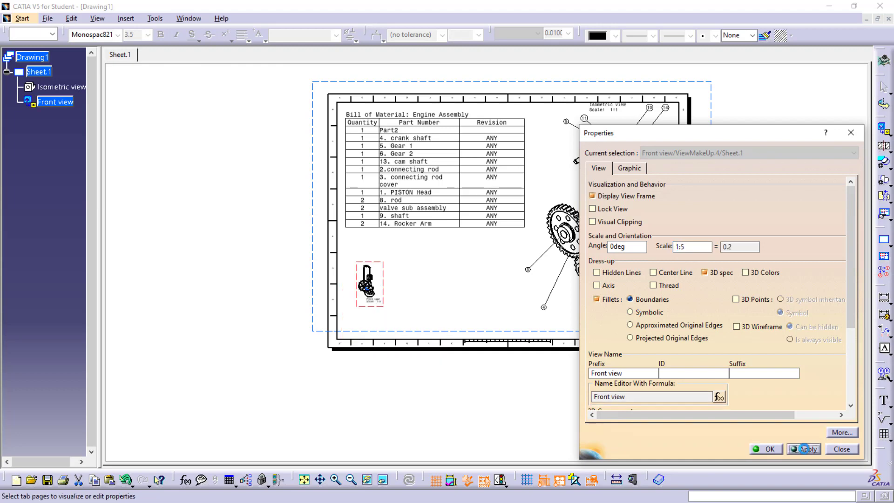
{"action": "left_click", "coordinate": [766, 449]}
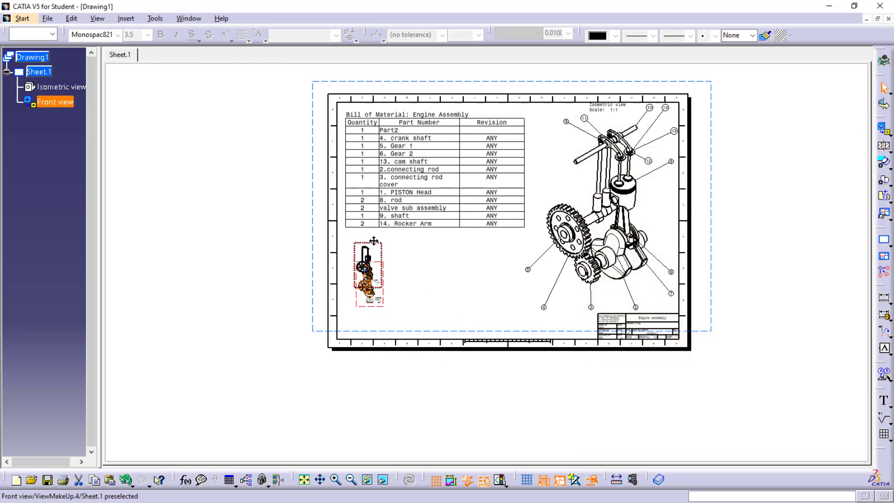
Step: Reposition the front view just beneath the left end of the bill of material
{"action": "left_click_drag", "start_coordinate": [373, 241], "coordinate": [376, 237]}
{"action": "scroll", "coordinate": [359, 282], "scroll_direction": "up", "scroll_amount": 3}
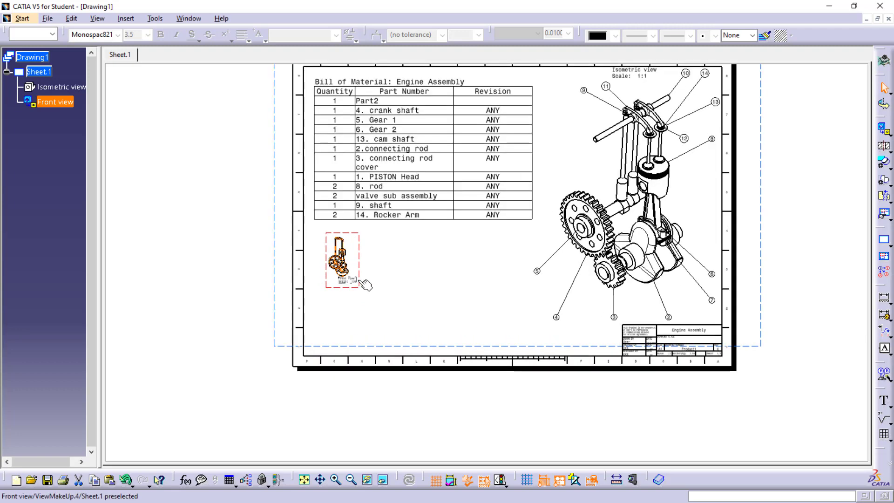
{"action": "left_click", "coordinate": [366, 284]}
{"action": "scroll", "coordinate": [403, 291], "scroll_direction": "up", "scroll_amount": 3}
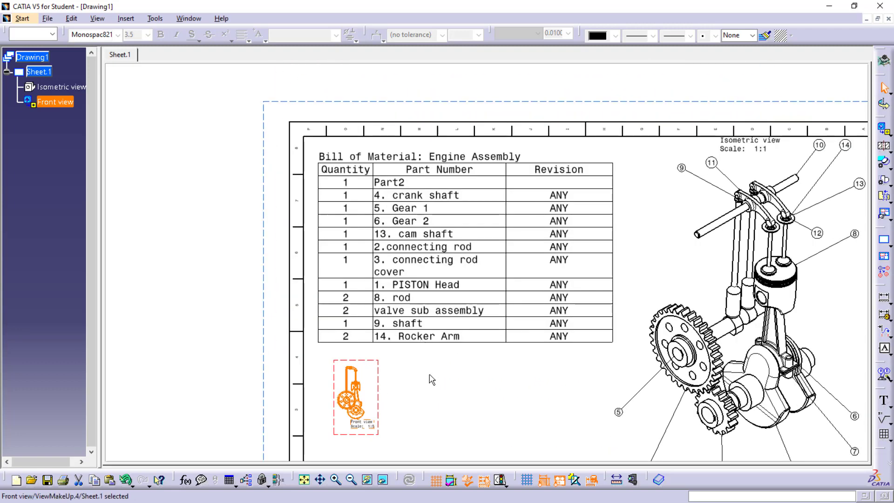
{"action": "scroll", "coordinate": [430, 380], "scroll_direction": "down", "scroll_amount": 3}
{"action": "left_click", "coordinate": [443, 328]}
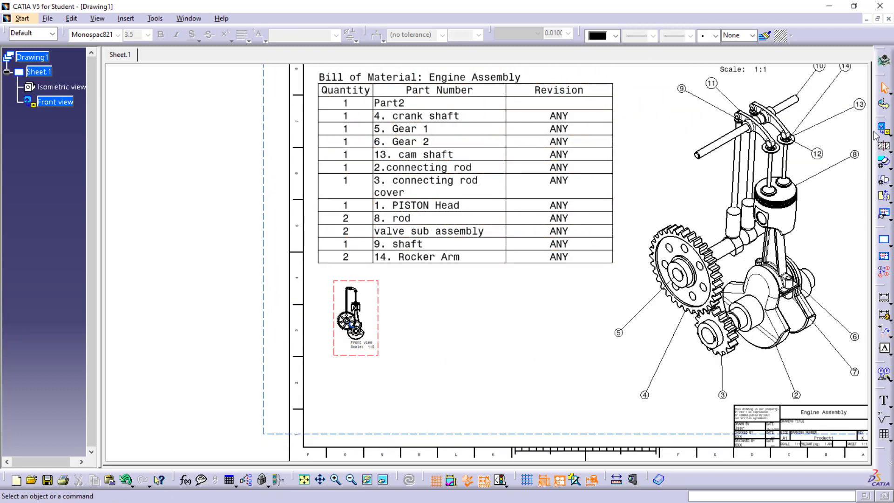
Step: Project a top view below the front view and a left view to its right
{"action": "left_click", "coordinate": [888, 133]}
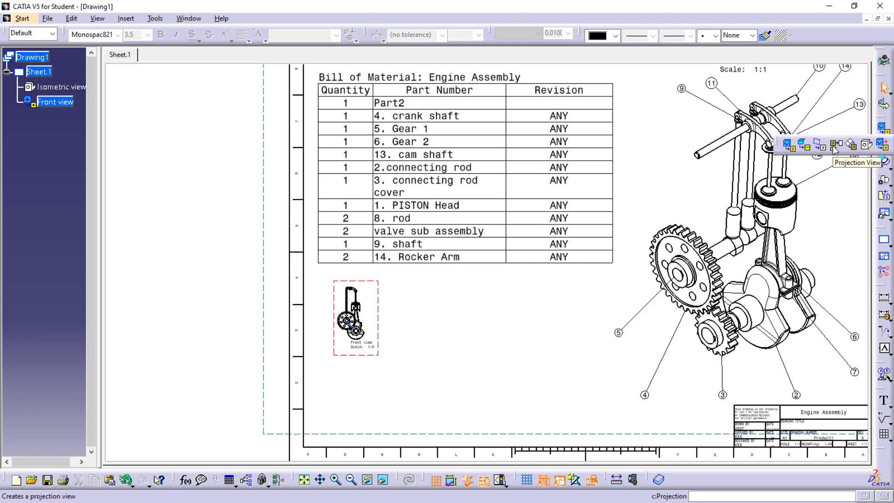
{"action": "left_click", "coordinate": [835, 148]}
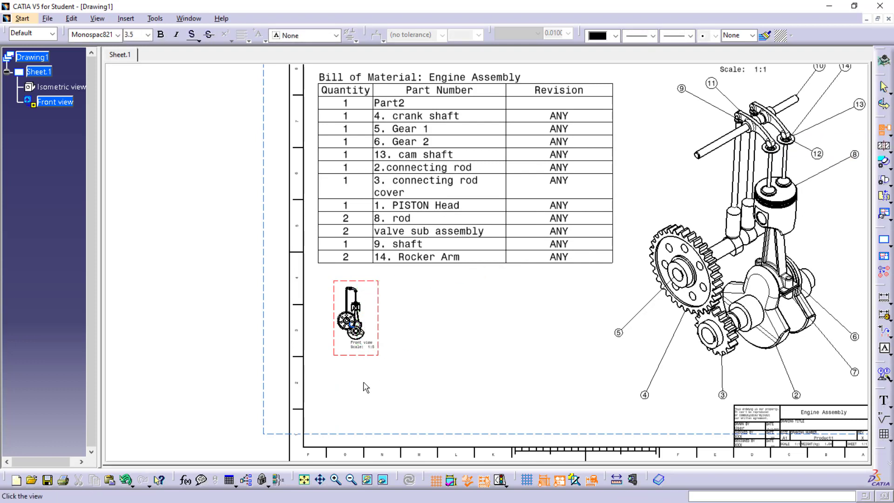
{"action": "left_click", "coordinate": [364, 403]}
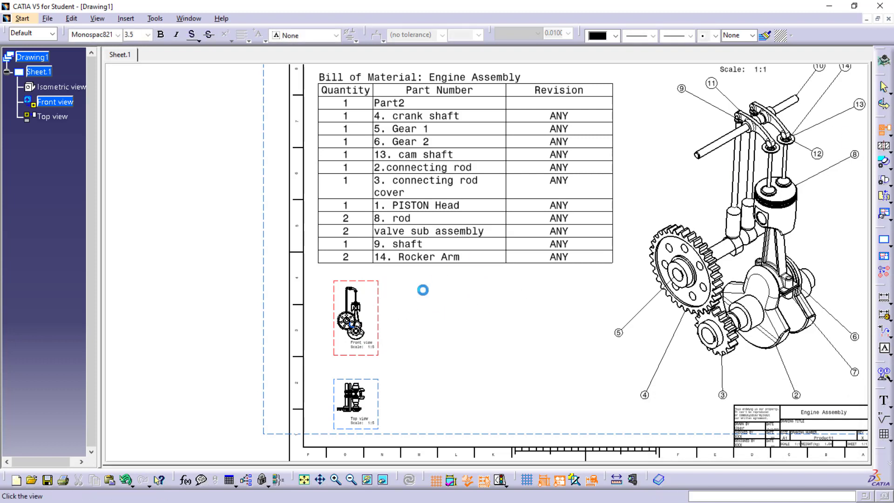
{"action": "left_click", "coordinate": [463, 322]}
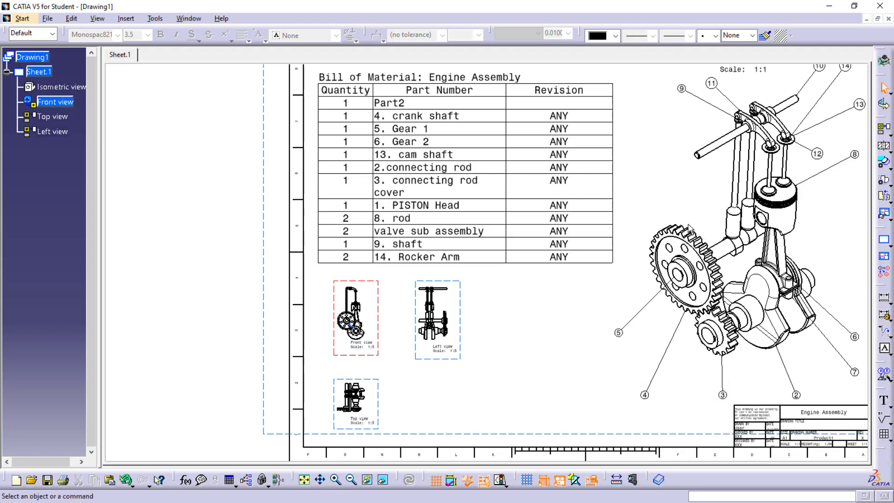
{"action": "scroll", "coordinate": [652, 233], "scroll_direction": "up", "scroll_amount": 2}
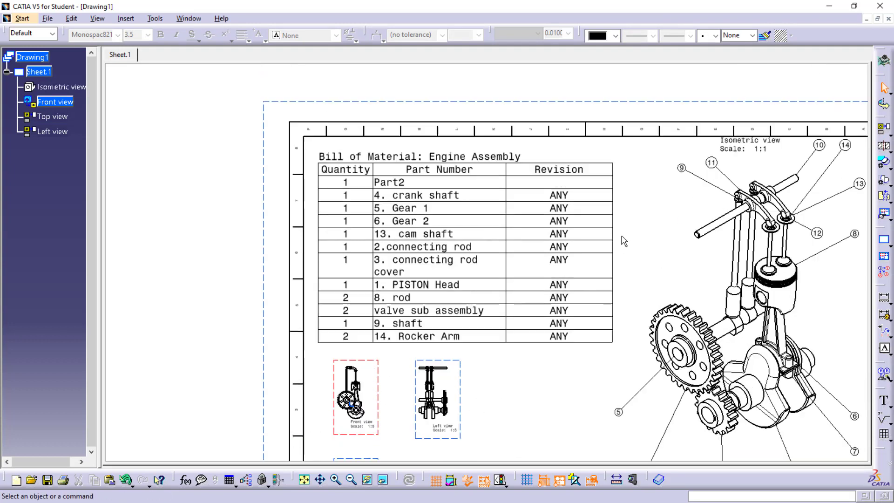
{"action": "scroll", "coordinate": [648, 216], "scroll_direction": "down", "scroll_amount": 1}
{"action": "scroll", "coordinate": [647, 216], "scroll_direction": "down", "scroll_amount": 3, "text": "ctrl"}
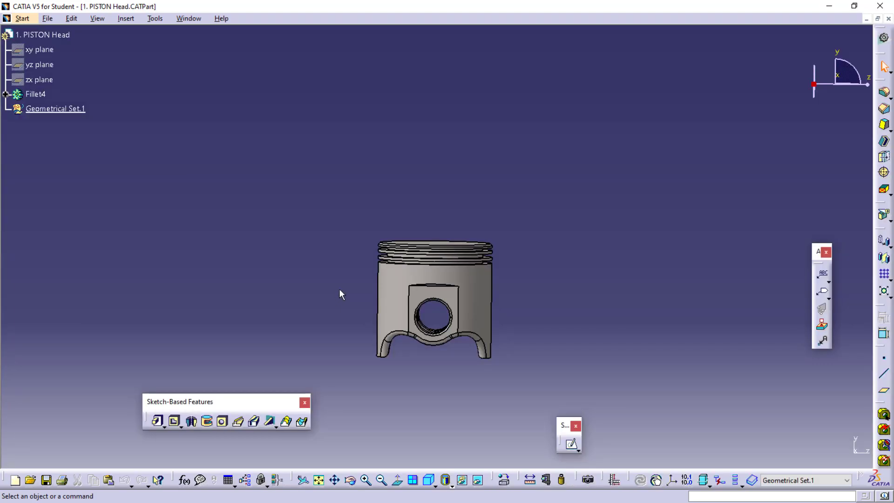
Step: Create a new empty drawing for the piston head part on an A3 ISO sheet
{"action": "left_click", "coordinate": [26, 19]}
{"action": "mouse_move", "coordinate": [56, 45]}
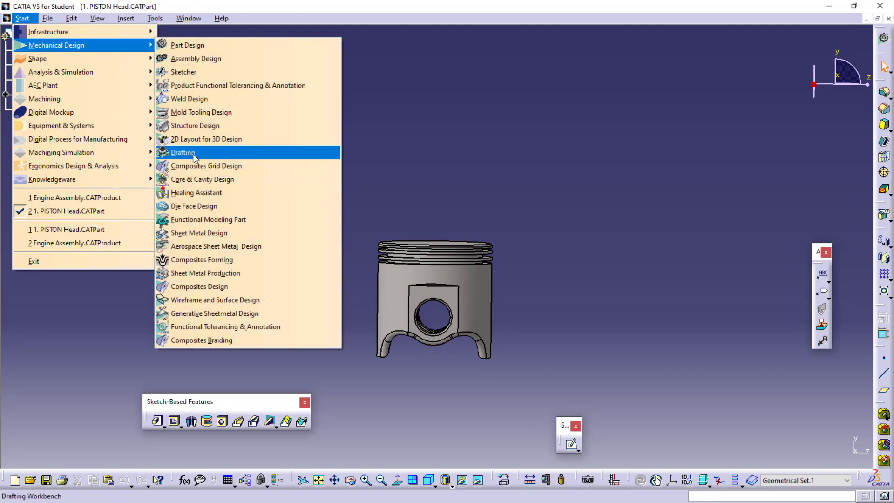
{"action": "left_click", "coordinate": [194, 155]}
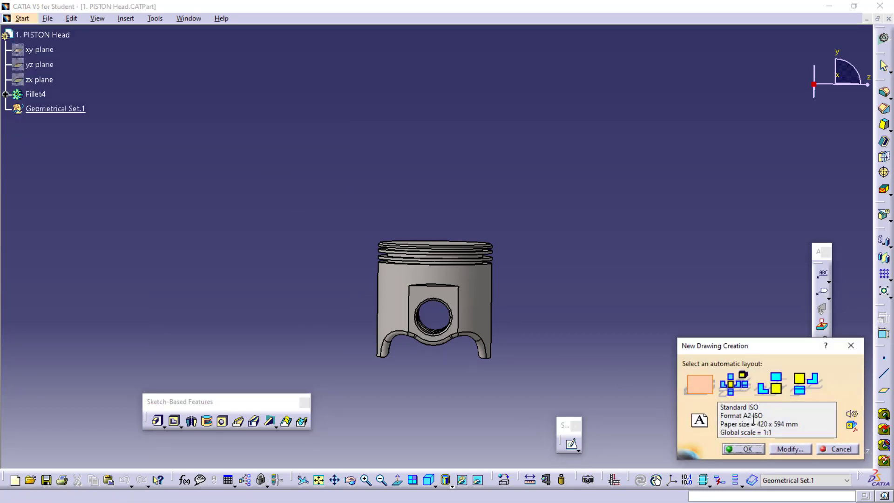
{"action": "left_click", "coordinate": [796, 450]}
{"action": "left_click", "coordinate": [792, 361]}
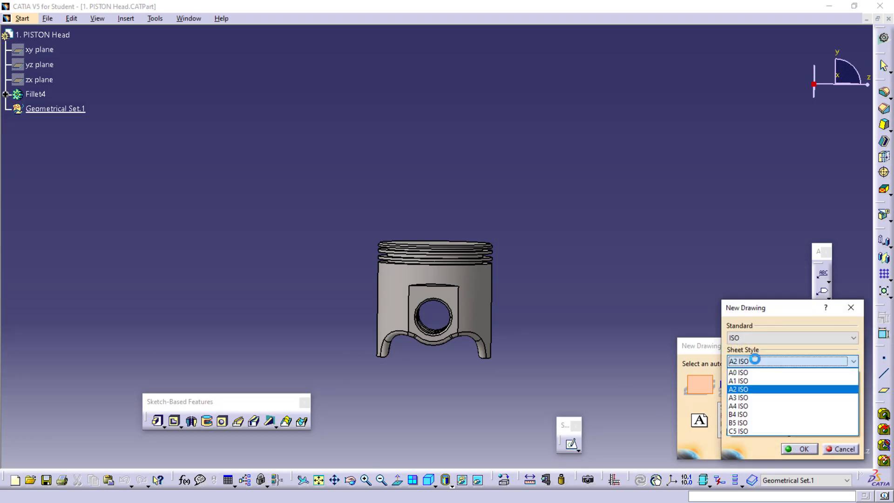
{"action": "left_click", "coordinate": [745, 396]}
{"action": "left_click", "coordinate": [799, 449]}
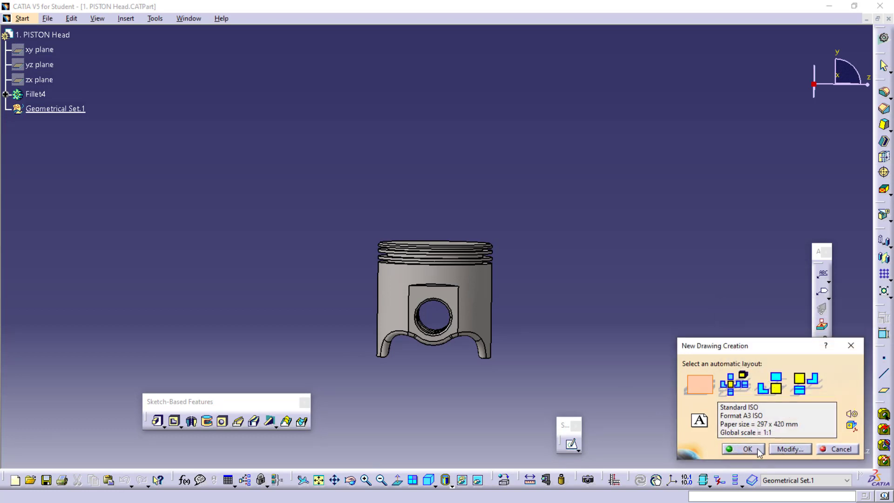
{"action": "left_click", "coordinate": [744, 450]}
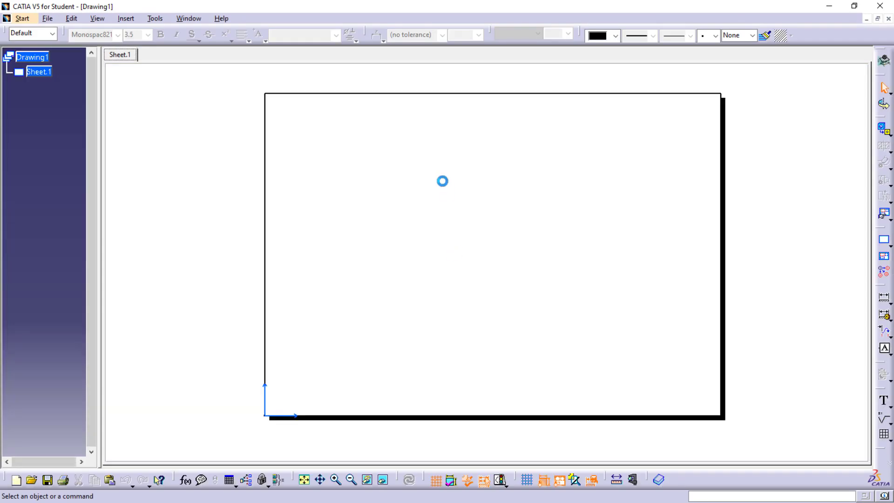
Step: Create a front view of the piston head from the flat face around its pin hole, placed in the sheet's upper left area
{"action": "left_click", "coordinate": [890, 133]}
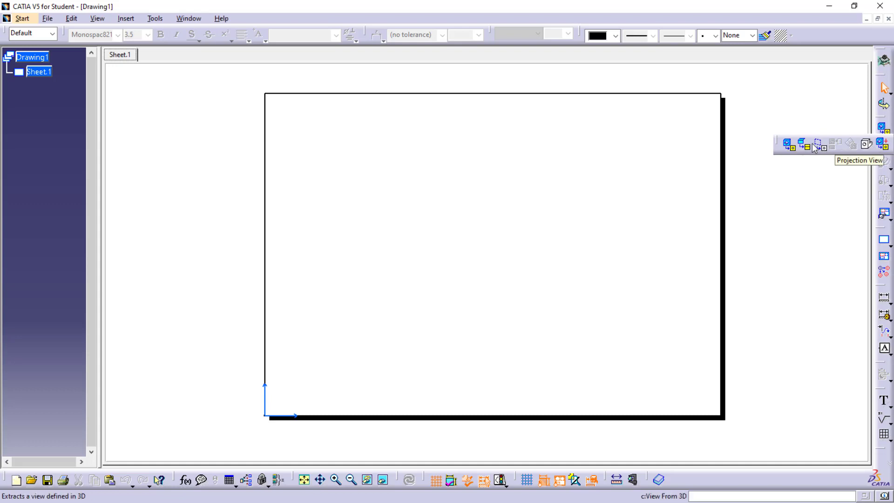
{"action": "left_click", "coordinate": [788, 145]}
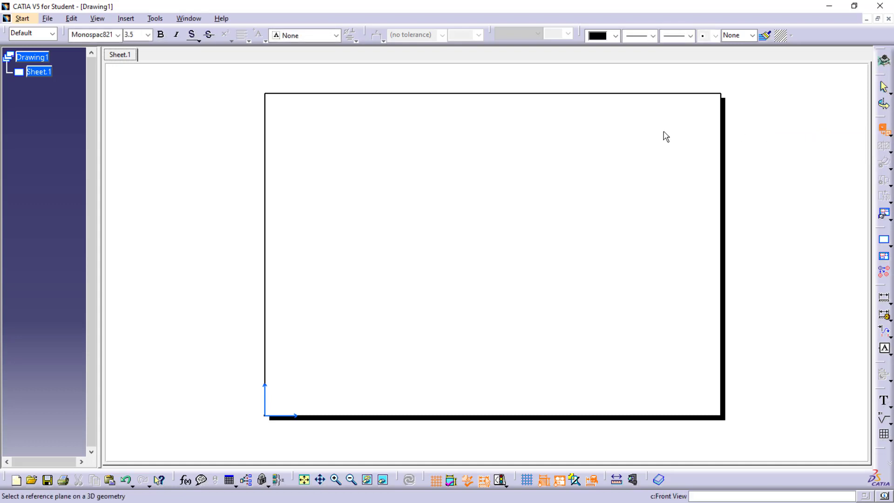
{"action": "left_click", "coordinate": [188, 19]}
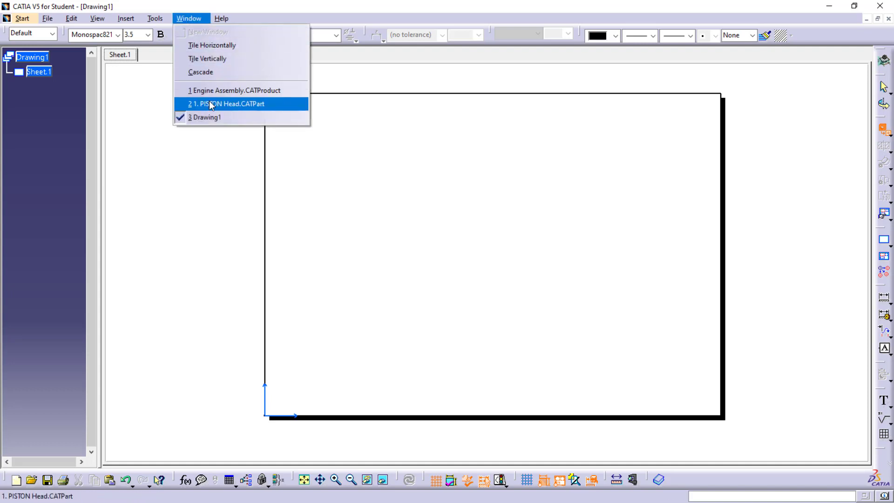
{"action": "left_click", "coordinate": [212, 104]}
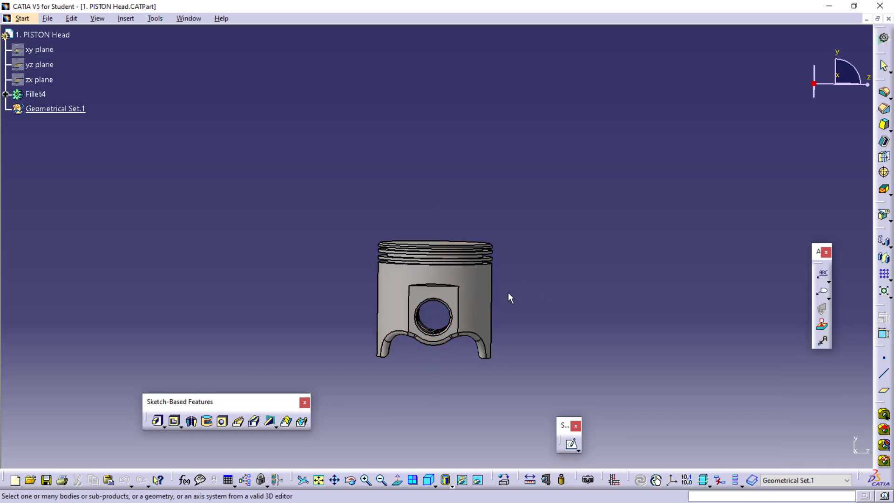
{"action": "middle_click_drag", "start_coordinate": [522, 290], "coordinate": [443, 273]}
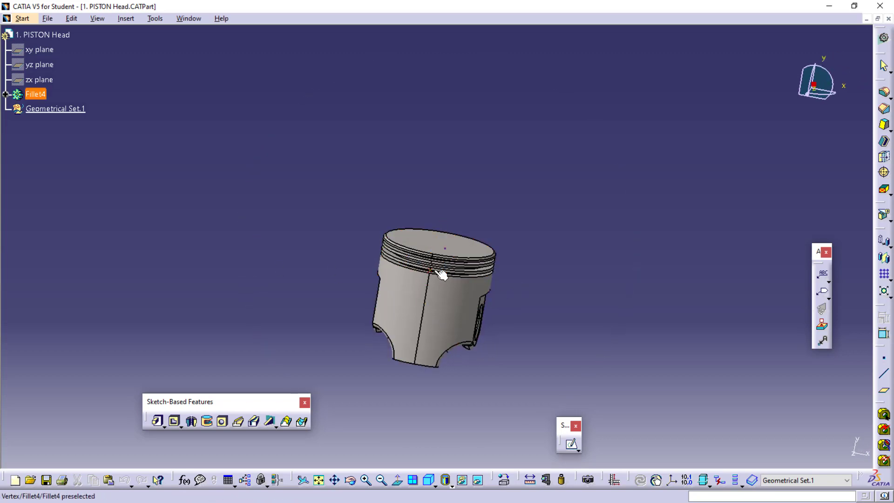
{"action": "middle_click_drag", "start_coordinate": [494, 263], "coordinate": [432, 300]}
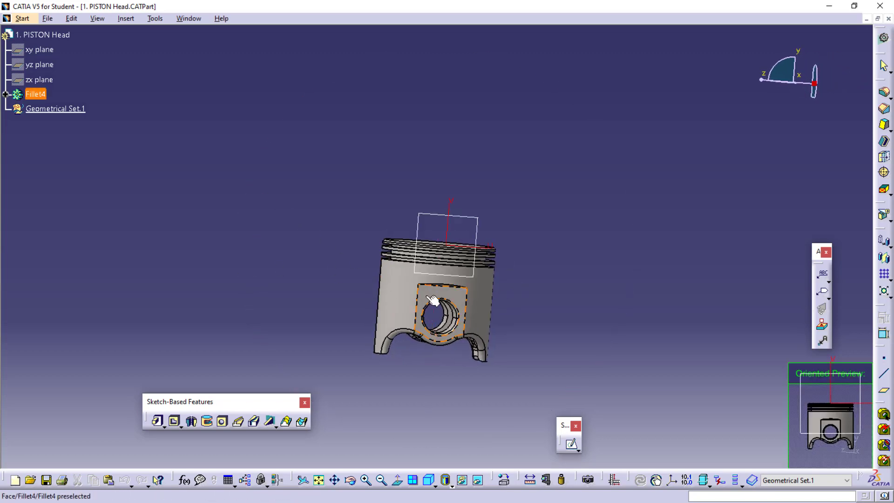
{"action": "left_click", "coordinate": [432, 299]}
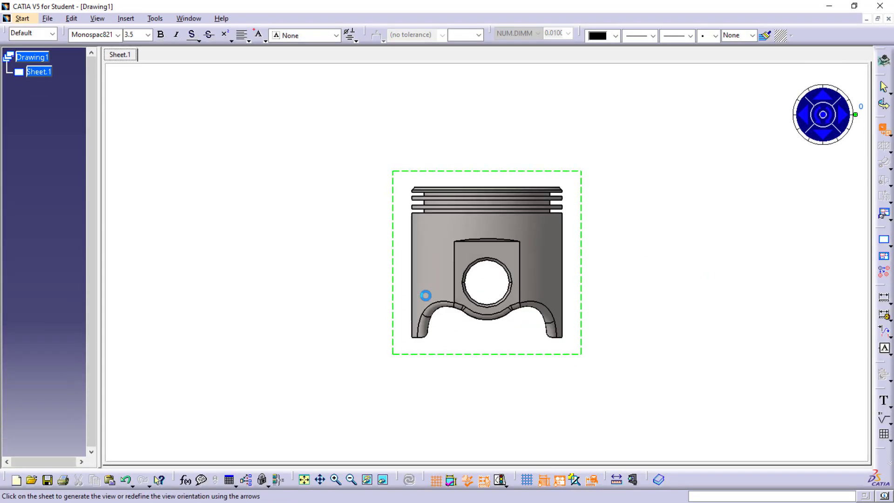
{"action": "middle_click_drag", "start_coordinate": [483, 172], "coordinate": [396, 213]}
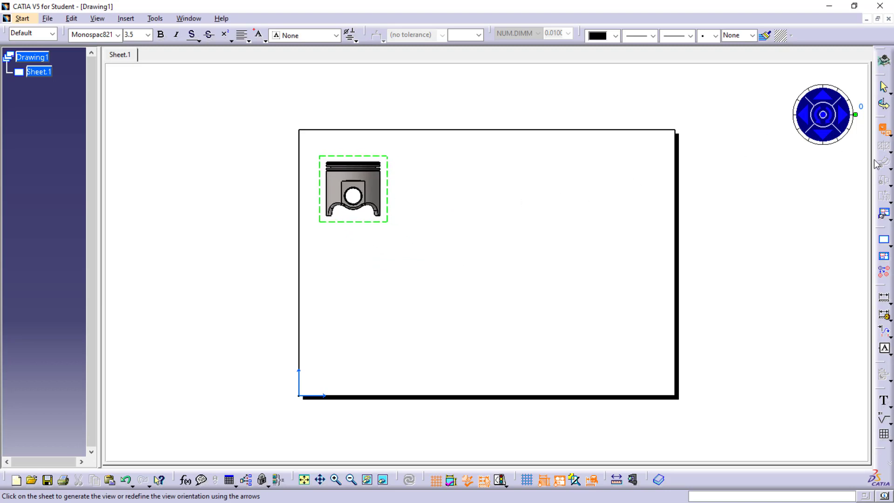
{"action": "left_click", "coordinate": [533, 218]}
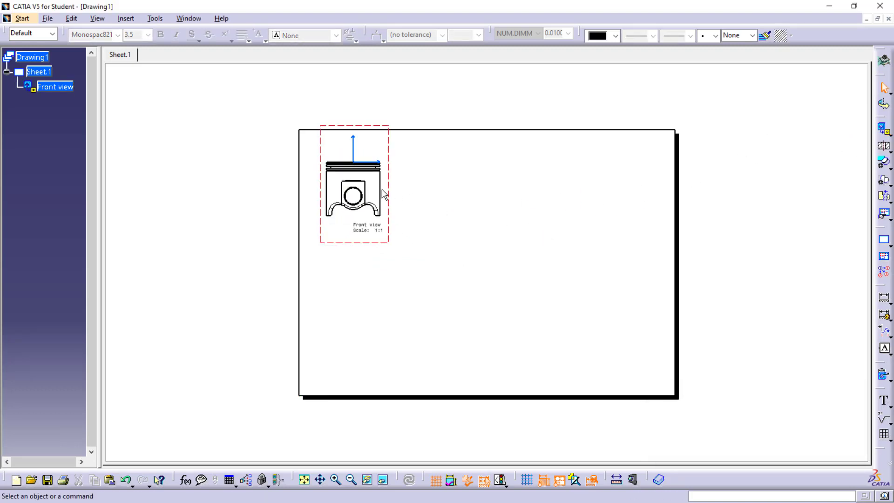
Step: Project a left view to the right of the front view and a top view below it
{"action": "left_click", "coordinate": [888, 133]}
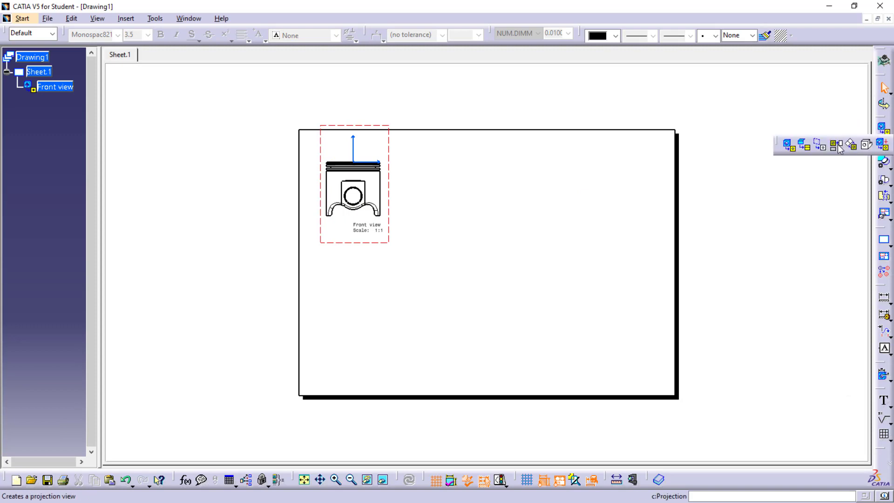
{"action": "left_click", "coordinate": [788, 145]}
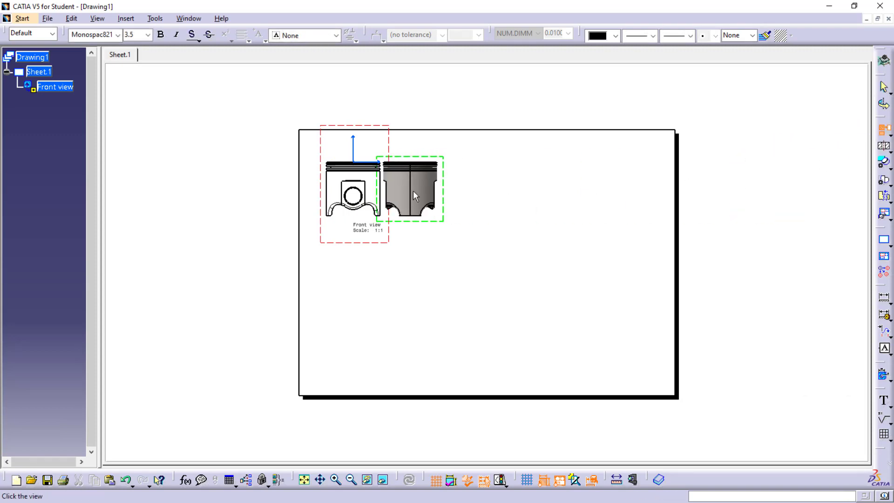
{"action": "left_click", "coordinate": [443, 194]}
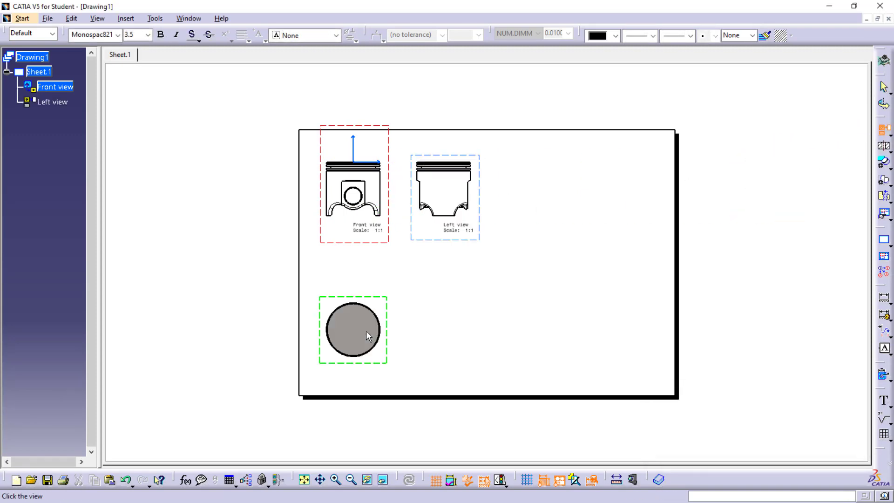
{"action": "left_click", "coordinate": [357, 321]}
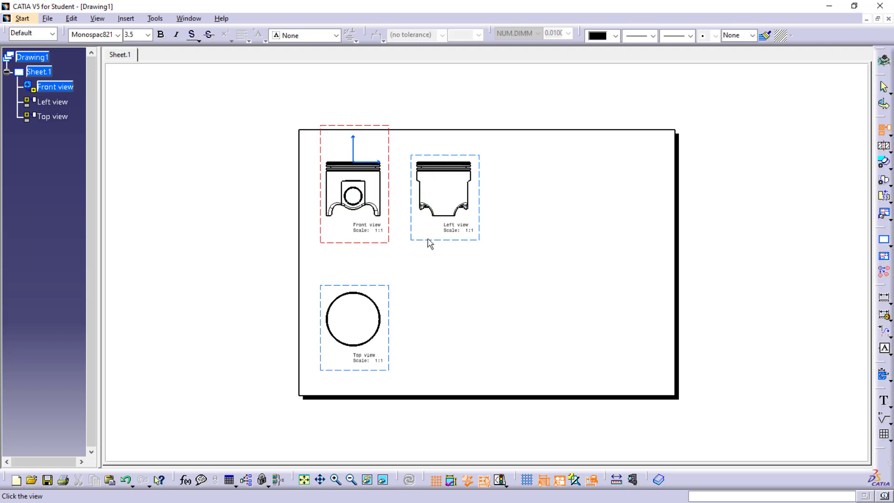
{"action": "key", "text": "Escape"}
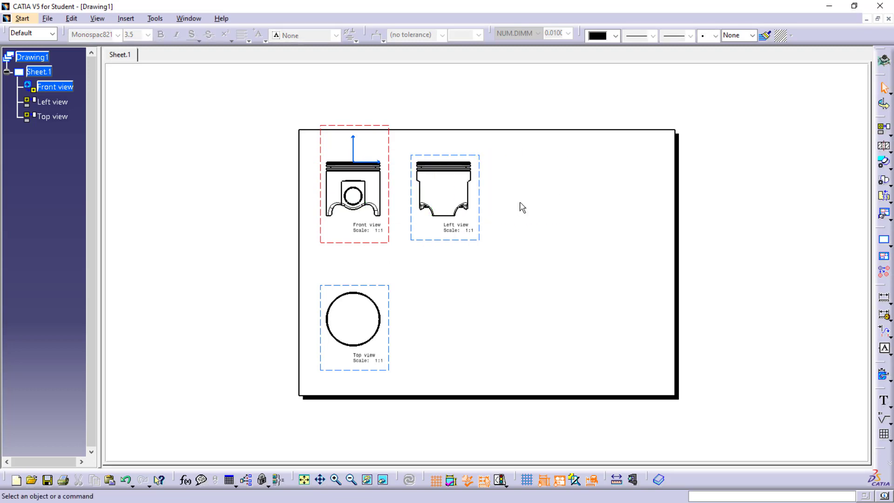
Step: Add an isometric view of the piston head, showing its crown and pin hole, in the sheet's upper right area
{"action": "left_click", "coordinate": [889, 134]}
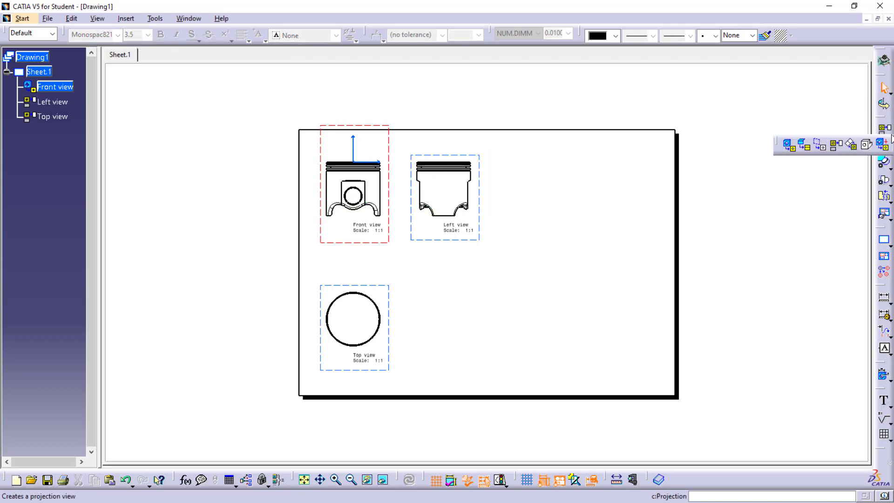
{"action": "left_click", "coordinate": [867, 146]}
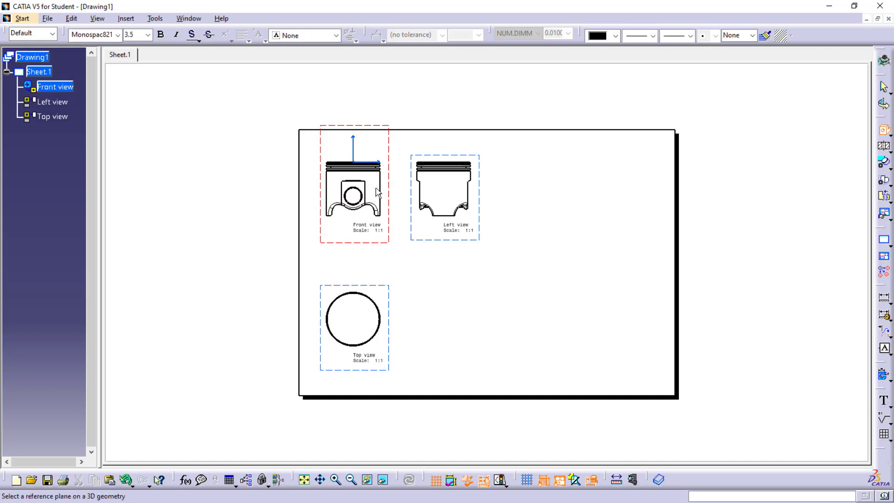
{"action": "left_click", "coordinate": [189, 18]}
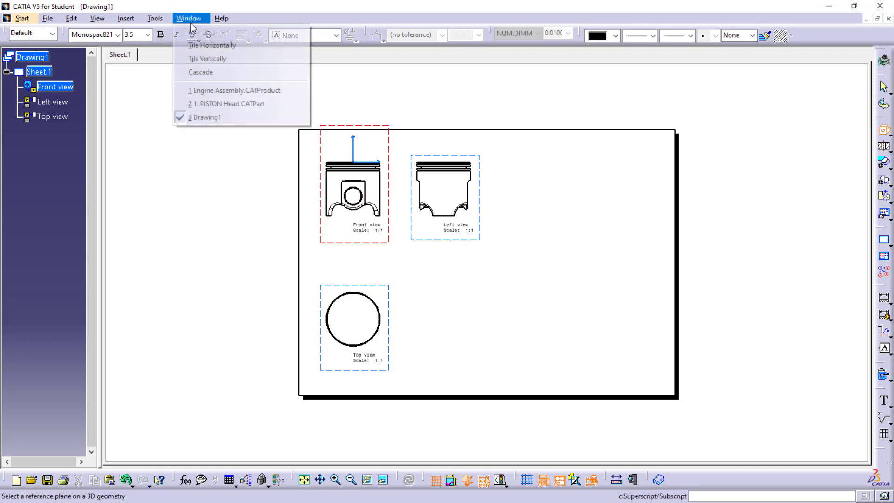
{"action": "left_click", "coordinate": [223, 103]}
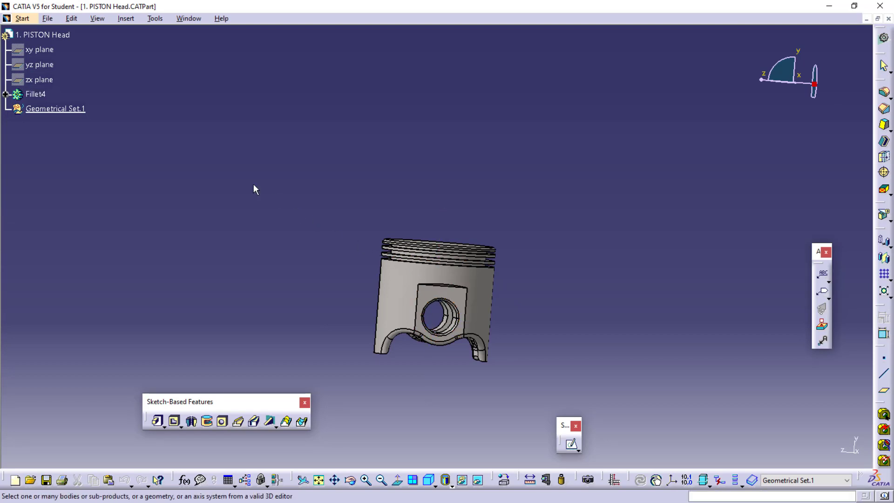
{"action": "middle_click_drag", "start_coordinate": [287, 223], "coordinate": [352, 258]}
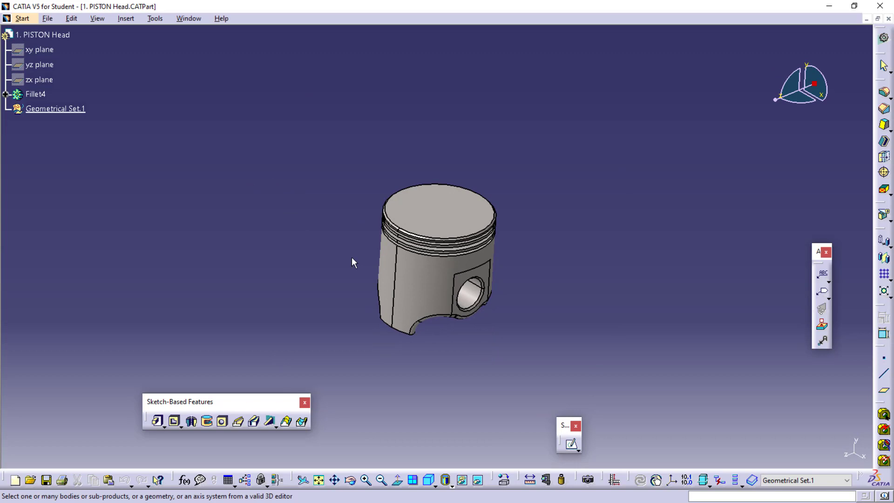
{"action": "left_click", "coordinate": [46, 35]}
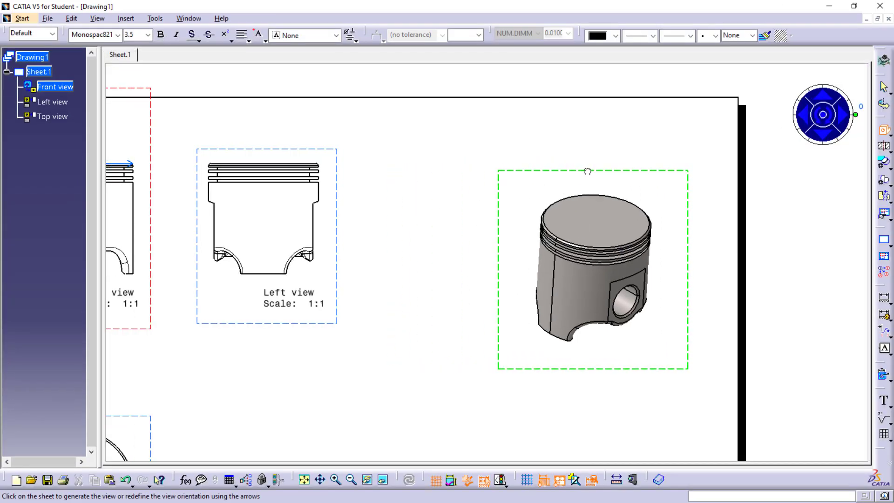
{"action": "mouse_move", "coordinate": [595, 175]}
{"action": "middle_mouse_down", "text": "ctrl"}
{"action": "mouse_move", "coordinate": [601, 205]}
{"action": "mouse_move", "coordinate": [563, 199]}
{"action": "middle_mouse_up", "text": "ctrl"}
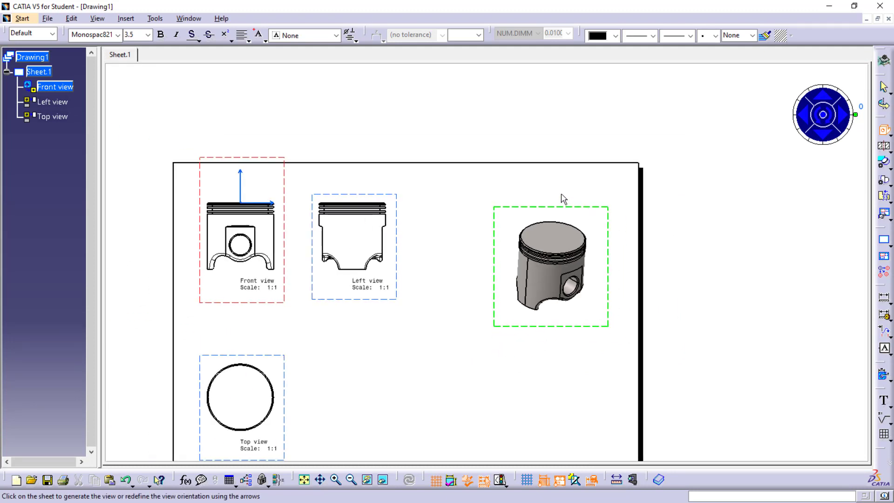
{"action": "left_click", "coordinate": [585, 191]}
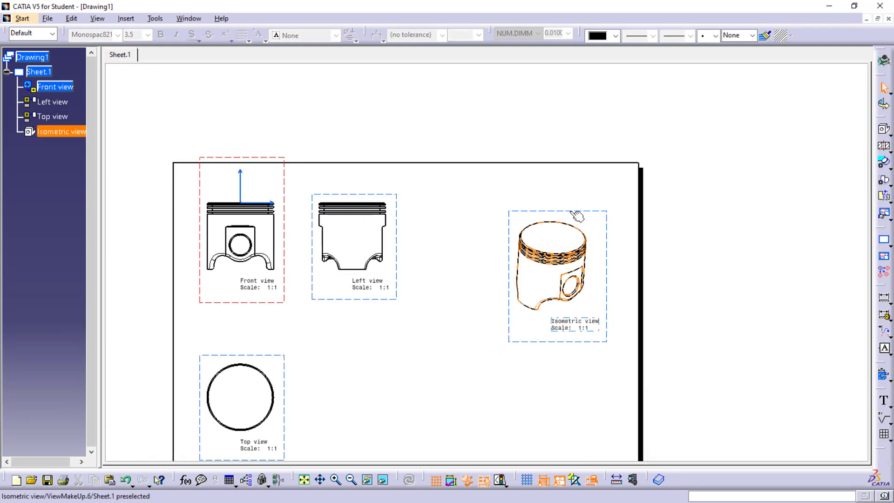
Step: Move the isometric view closer to the sheet's upper right corner and shift the front view with its projections slightly down
{"action": "left_click_drag", "start_coordinate": [538, 347], "coordinate": [552, 324]}
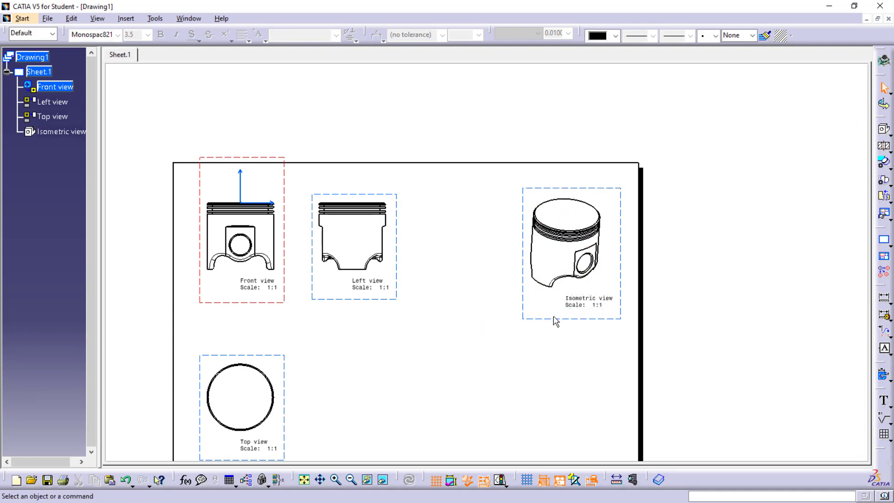
{"action": "middle_click_drag", "start_coordinate": [386, 340], "coordinate": [485, 294]}
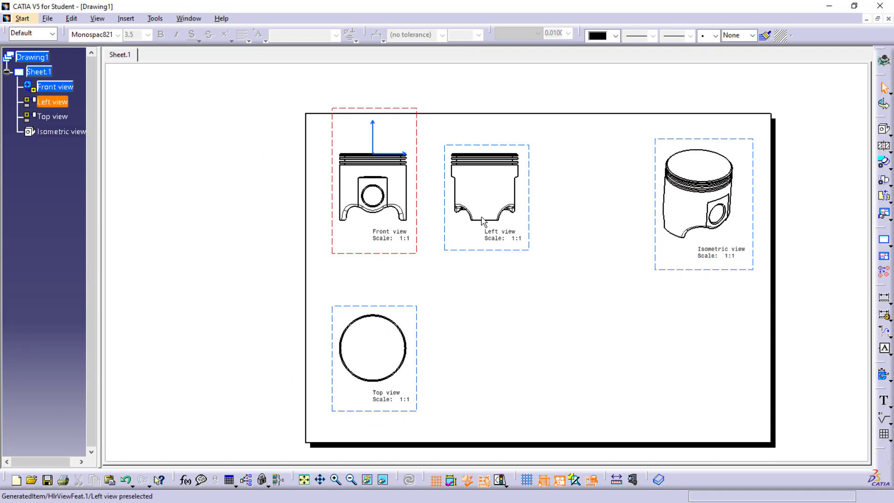
{"action": "left_click_drag", "start_coordinate": [394, 256], "coordinate": [394, 274]}
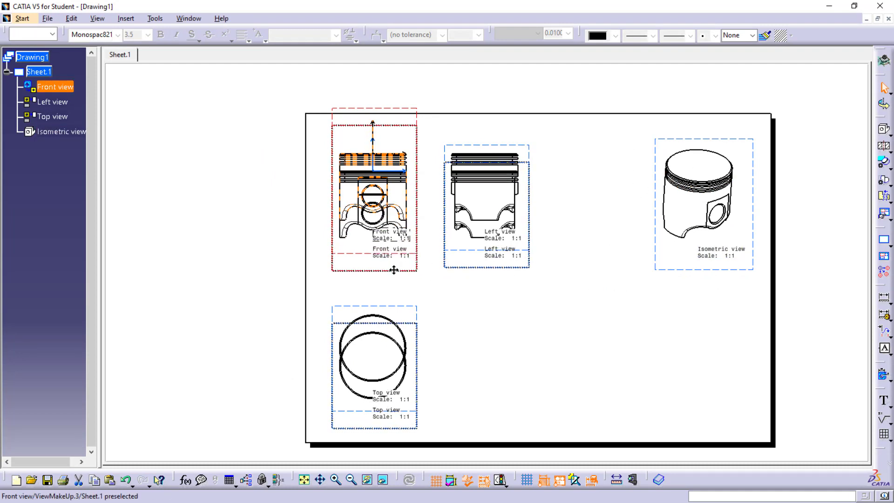
Step: Create an offset section view cut vertically through the front view's centre, placed between the left and isometric views
{"action": "mouse_move", "coordinate": [294, 273]}
{"action": "middle_mouse_down", "text": "ctrl"}
{"action": "mouse_move", "coordinate": [296, 247]}
{"action": "mouse_move", "coordinate": [304, 252]}
{"action": "mouse_move", "coordinate": [280, 254]}
{"action": "middle_mouse_up", "text": "ctrl"}
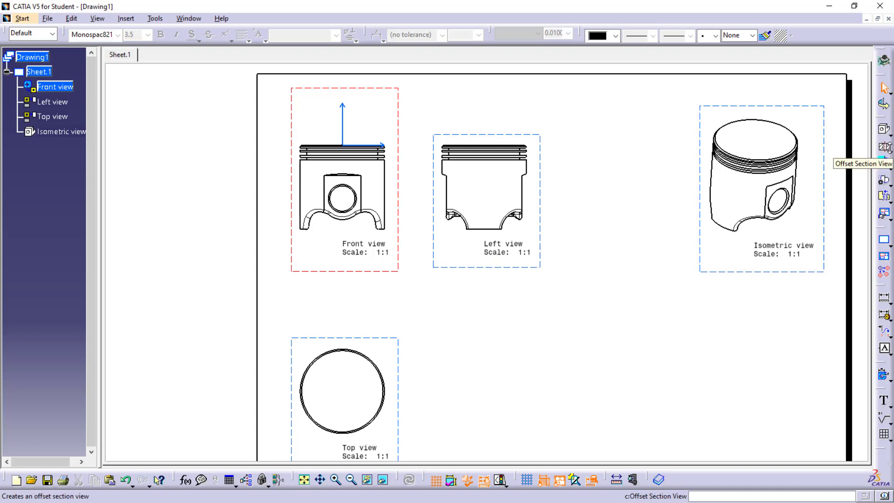
{"action": "left_click", "coordinate": [891, 150]}
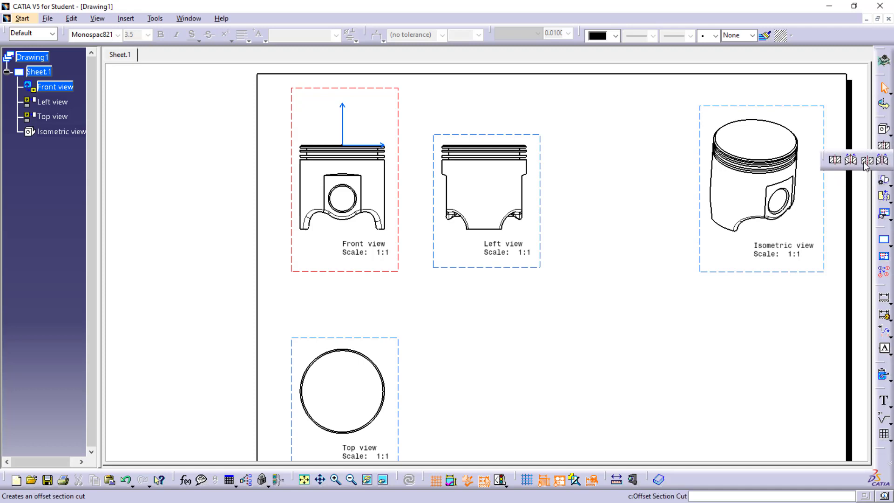
{"action": "left_click", "coordinate": [838, 161]}
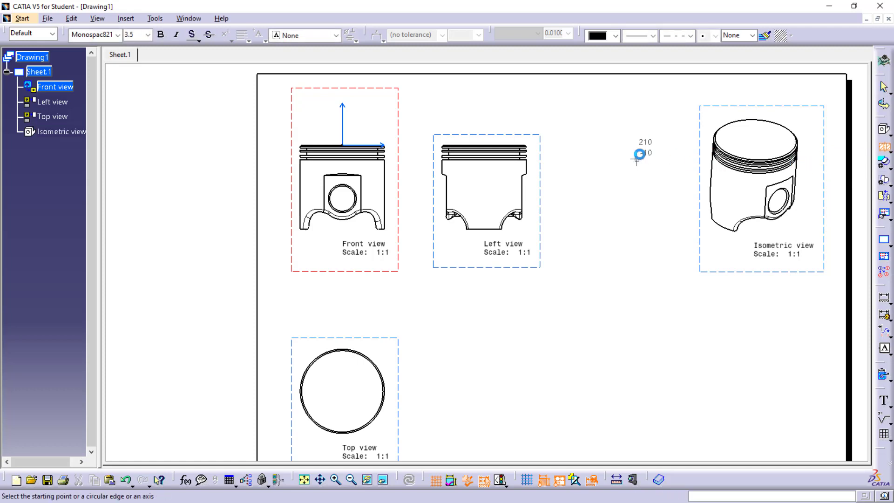
{"action": "left_click", "coordinate": [343, 140]}
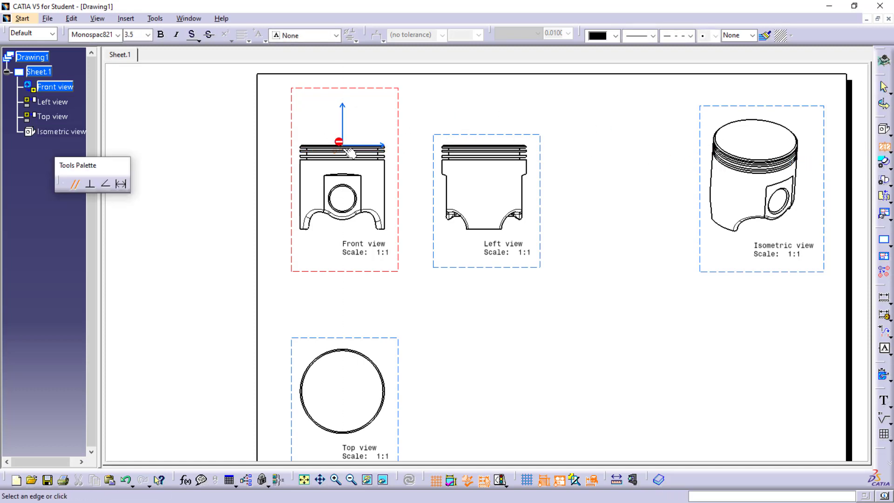
{"action": "double_click", "coordinate": [343, 279]}
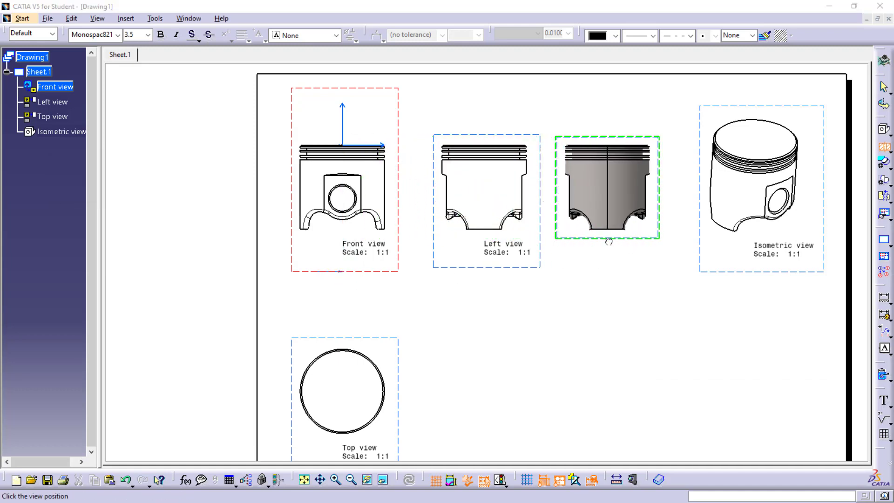
{"action": "left_click", "coordinate": [609, 242]}
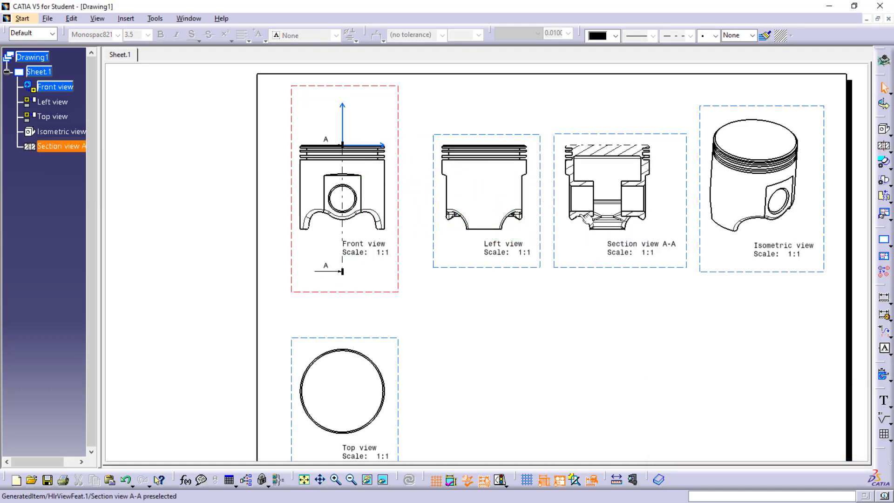
{"action": "left_click", "coordinate": [884, 163]}
{"action": "middle_click_drag", "start_coordinate": [651, 162], "coordinate": [654, 125]}
{"action": "mouse_move", "coordinate": [654, 124]}
{"action": "middle_mouse_down"}
{"action": "mouse_move", "coordinate": [484, 234]}
{"action": "mouse_move", "coordinate": [404, 308]}
{"action": "middle_mouse_up"}
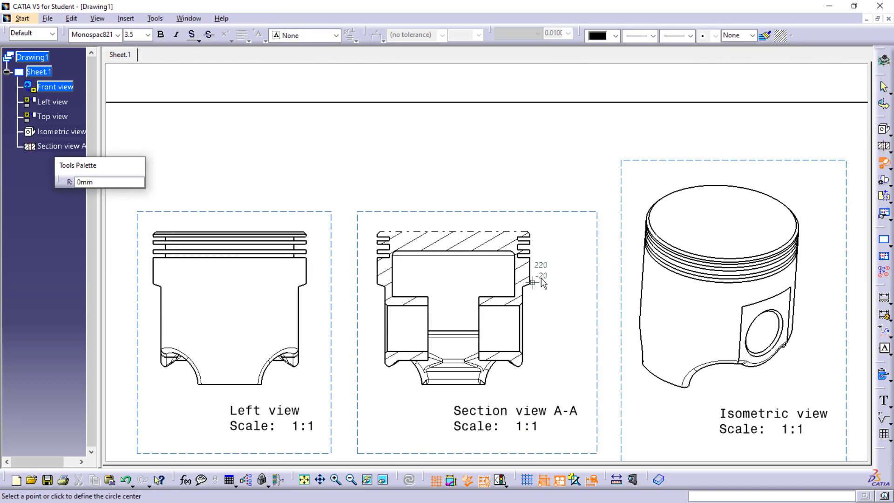
{"action": "key", "text": "Escape"}
Step: Create a 2:1 detail view of section A-A's right-hand ring grooves with an about 21 mm radius circle, and place it near the top view
{"action": "left_click", "coordinate": [548, 213]}
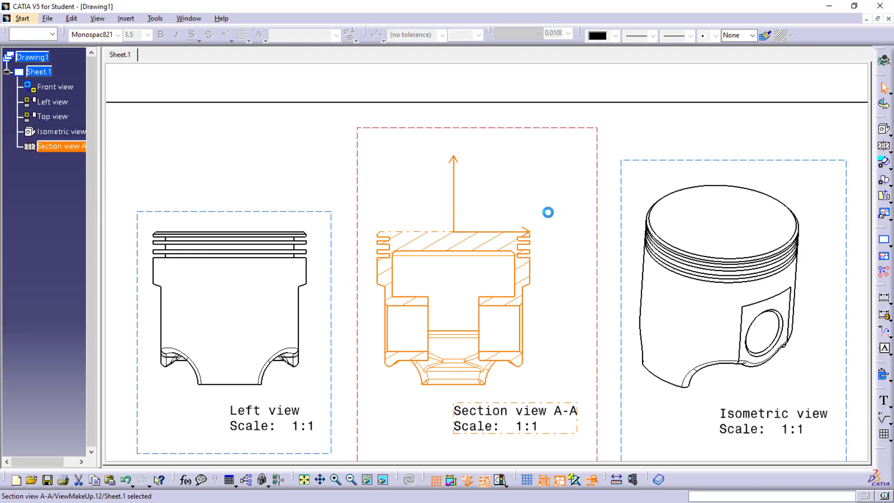
{"action": "left_click", "coordinate": [883, 162]}
{"action": "left_click", "coordinate": [555, 250]}
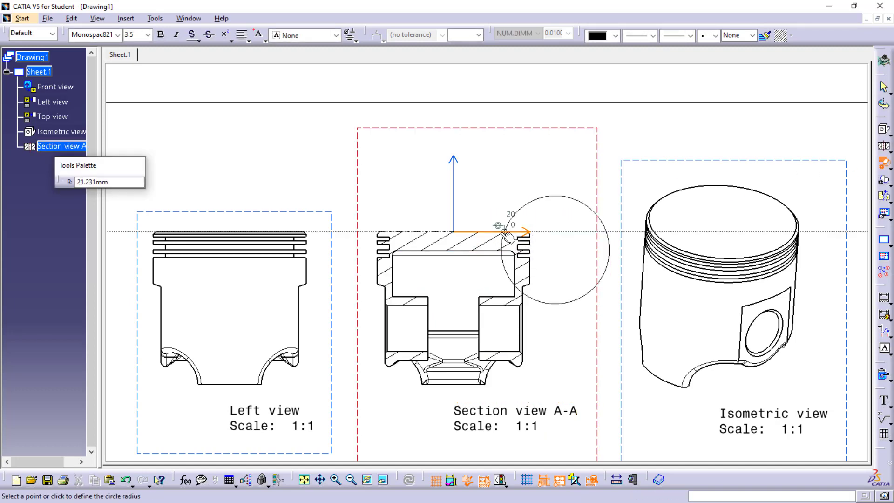
{"action": "left_click", "coordinate": [502, 234]}
{"action": "scroll", "coordinate": [542, 288], "scroll_direction": "down", "scroll_amount": 5}
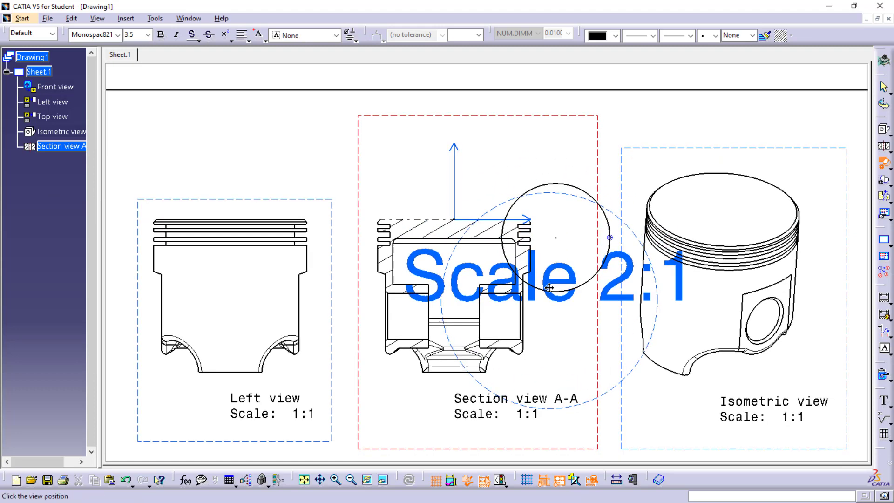
{"action": "middle_click_drag", "start_coordinate": [543, 278], "coordinate": [549, 336], "text": "ctrl"}
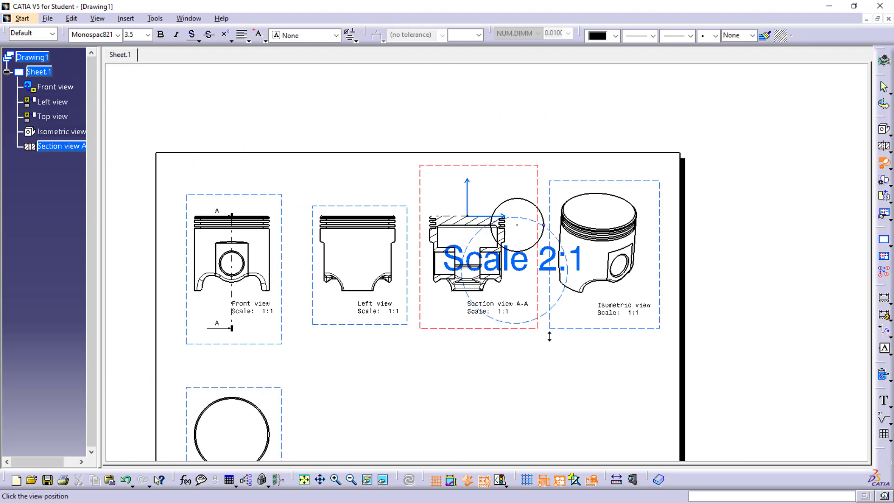
{"action": "mouse_move", "coordinate": [515, 387]}
{"action": "middle_mouse_down"}
{"action": "mouse_move", "coordinate": [497, 311]}
{"action": "mouse_move", "coordinate": [493, 335]}
{"action": "middle_mouse_up"}
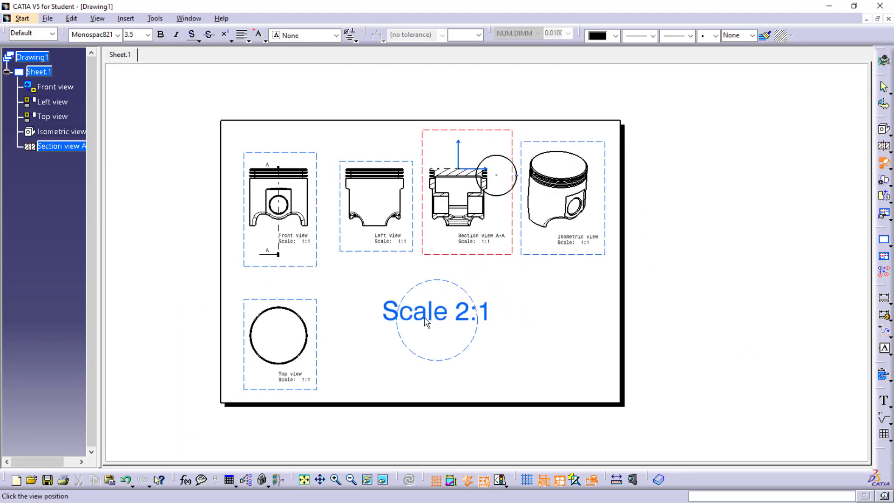
{"action": "left_click", "coordinate": [406, 316]}
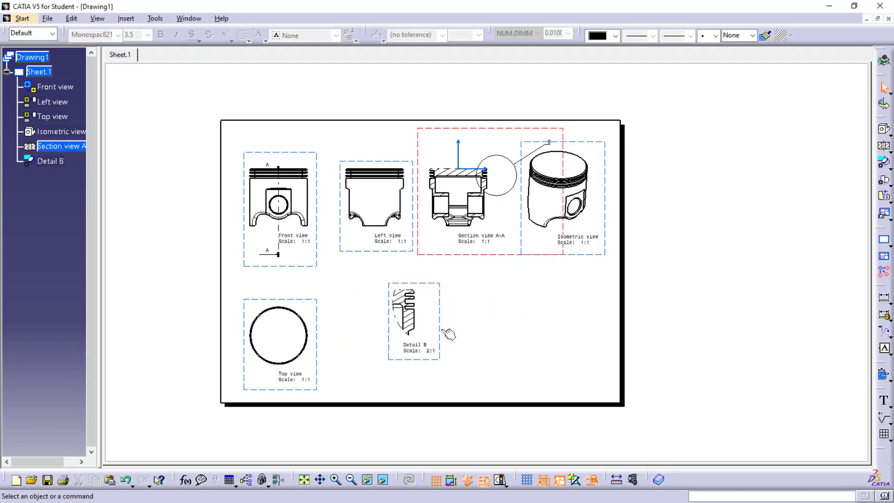
{"action": "left_click_drag", "start_coordinate": [392, 338], "coordinate": [360, 337]}
{"action": "mouse_move", "coordinate": [326, 284]}
{"action": "middle_mouse_down", "text": "ctrl"}
{"action": "mouse_move", "coordinate": [324, 273]}
{"action": "mouse_move", "coordinate": [344, 283]}
{"action": "middle_mouse_up", "text": "ctrl"}
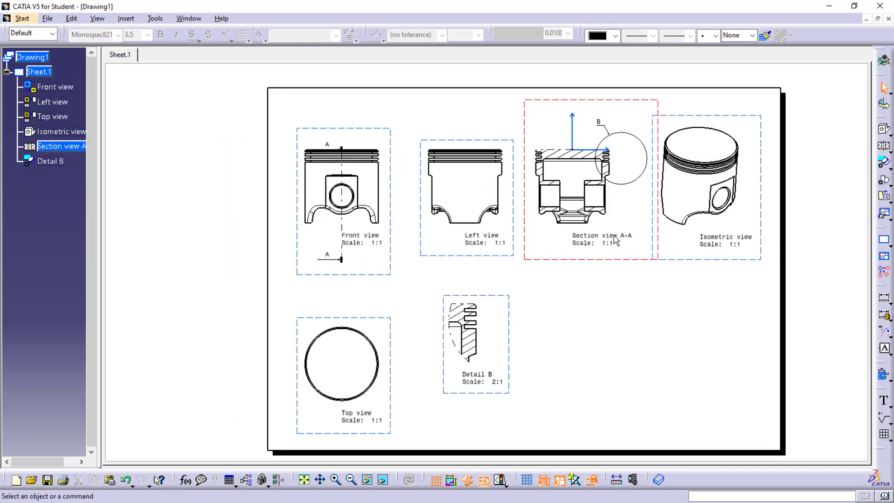
Step: Switch to the sheet background and create a frame and title block in the Drawing Titleblock Sample 2 style
{"action": "left_click", "coordinate": [67, 22]}
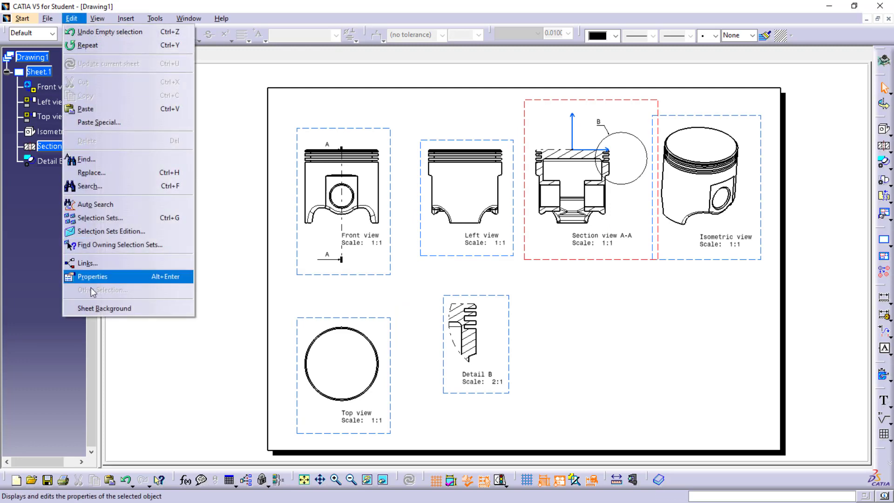
{"action": "left_click", "coordinate": [94, 309]}
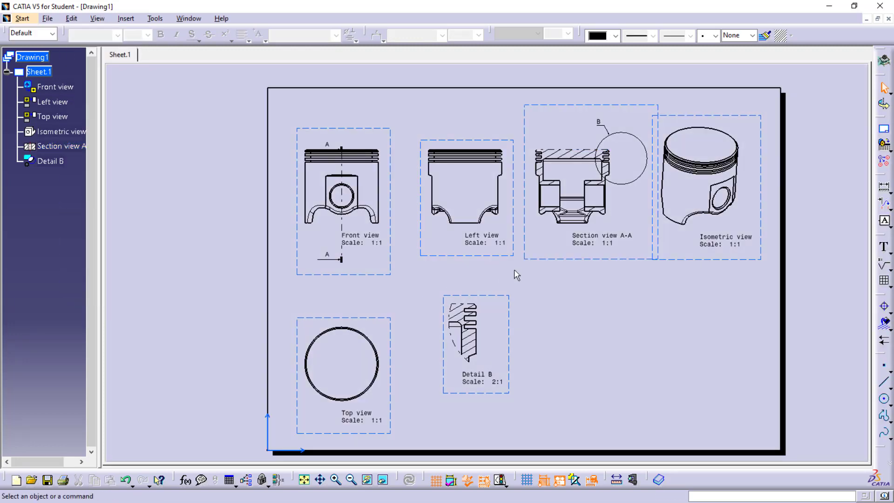
{"action": "left_click", "coordinate": [884, 130]}
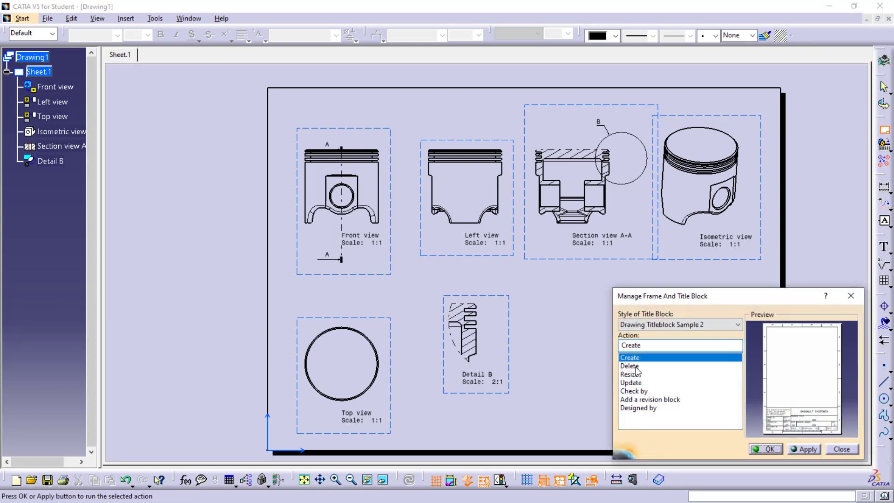
{"action": "left_click", "coordinate": [768, 448]}
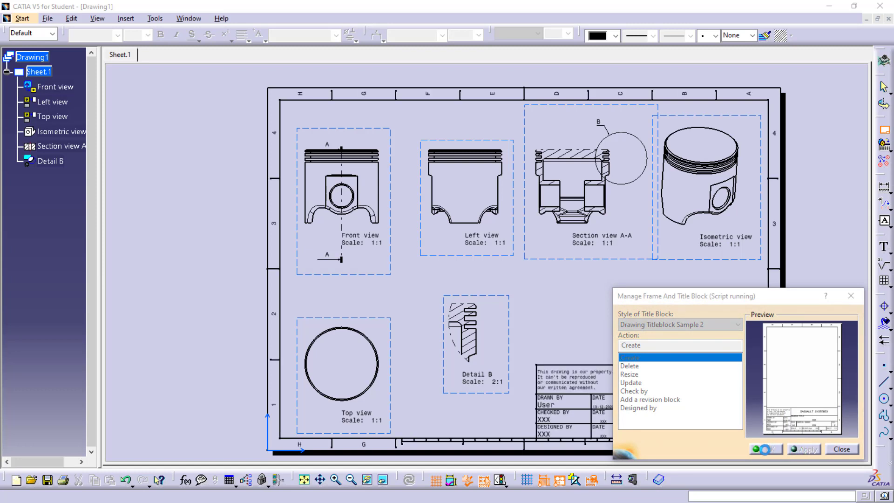
{"action": "left_click", "coordinate": [765, 449]}
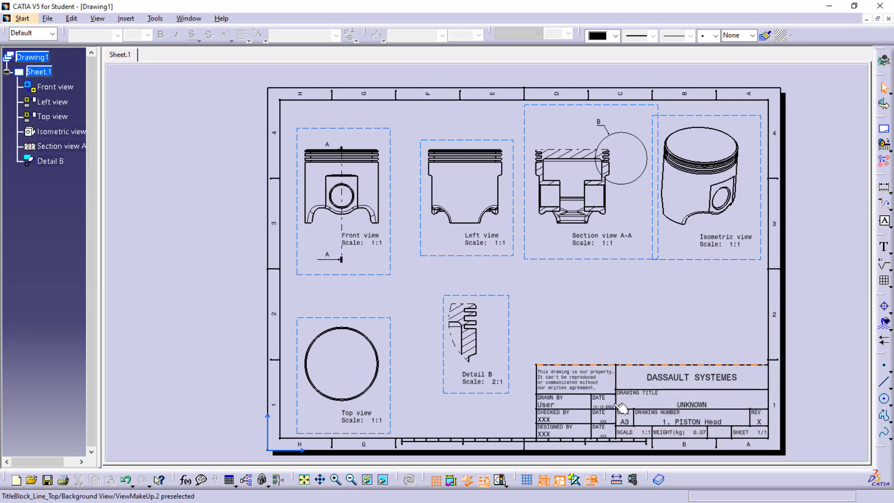
Step: Replace the title block's company name with "Piston Head" and return to the working views
{"action": "double_click", "coordinate": [675, 378]}
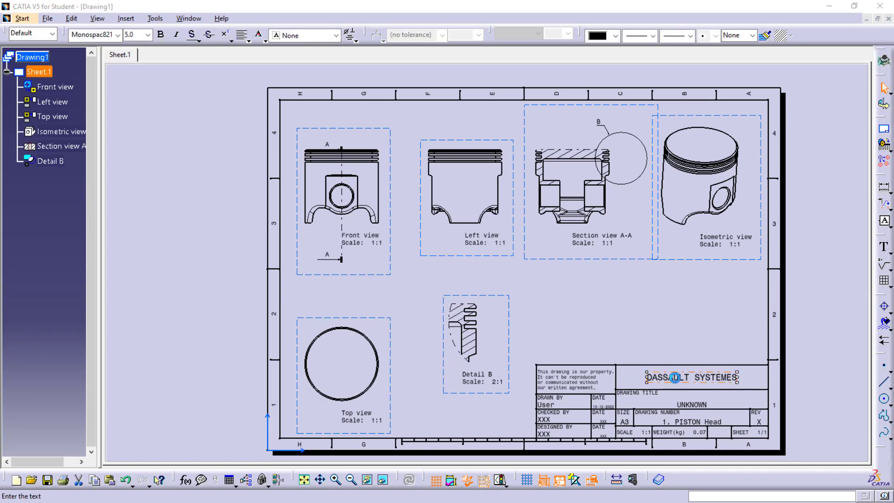
{"action": "type", "text": "Piston"}
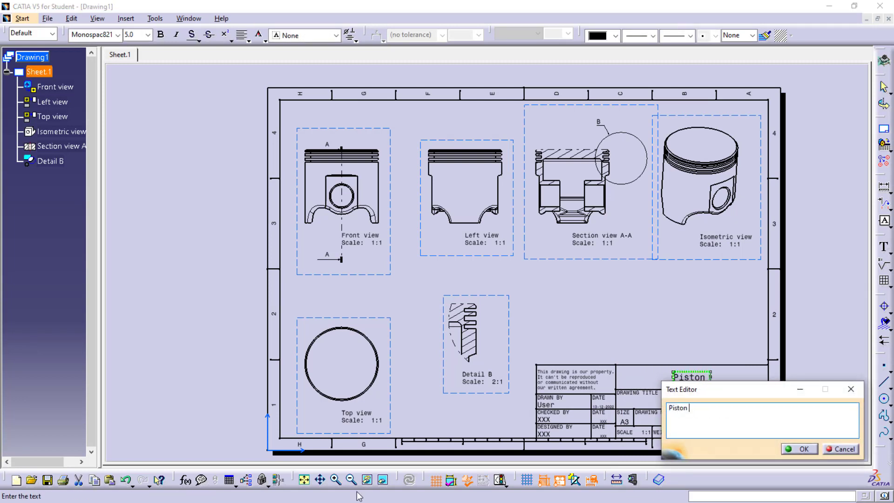
{"action": "type", "text": " Hea"}
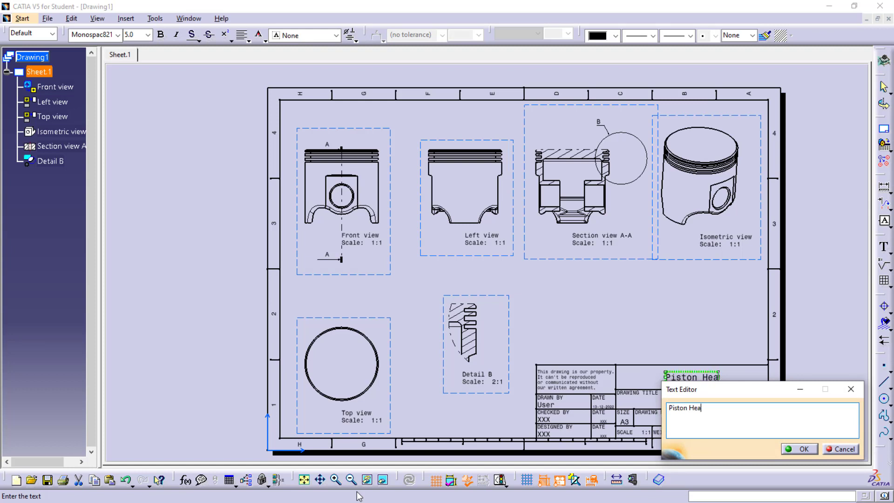
{"action": "type", "text": "d"}
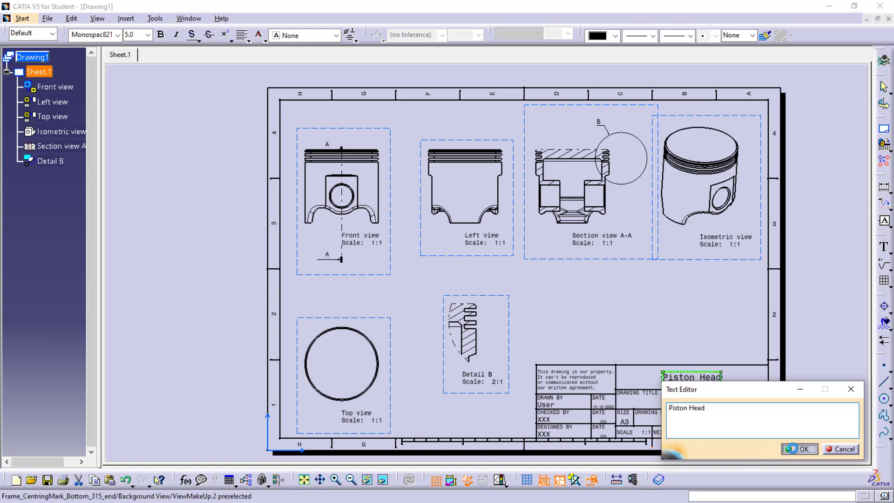
{"action": "left_click", "coordinate": [793, 449]}
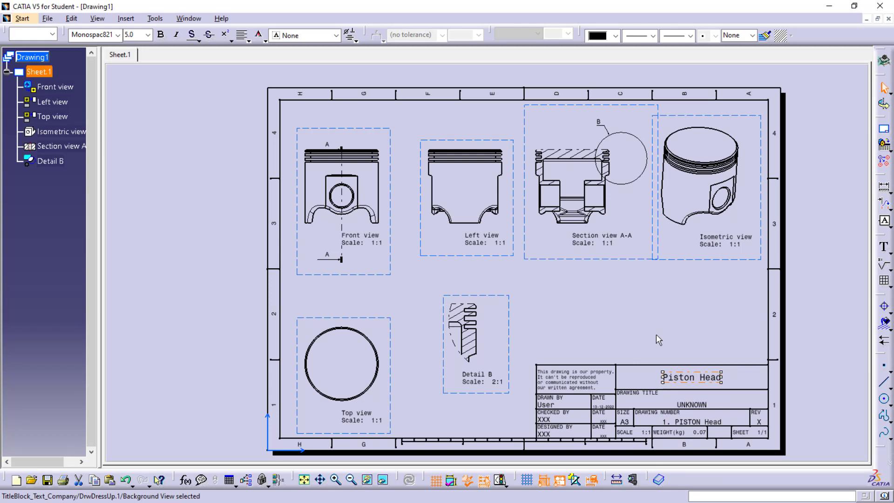
{"action": "left_click", "coordinate": [613, 310]}
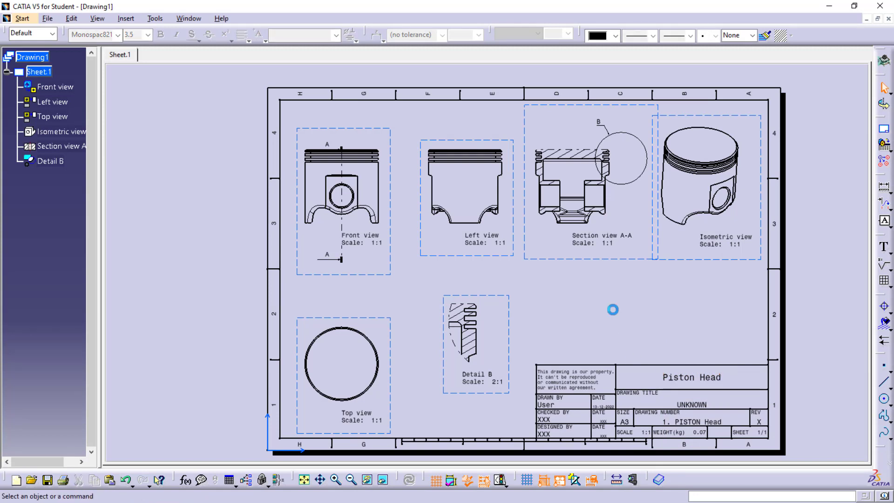
{"action": "left_click", "coordinate": [71, 18]}
{"action": "left_click", "coordinate": [122, 308]}
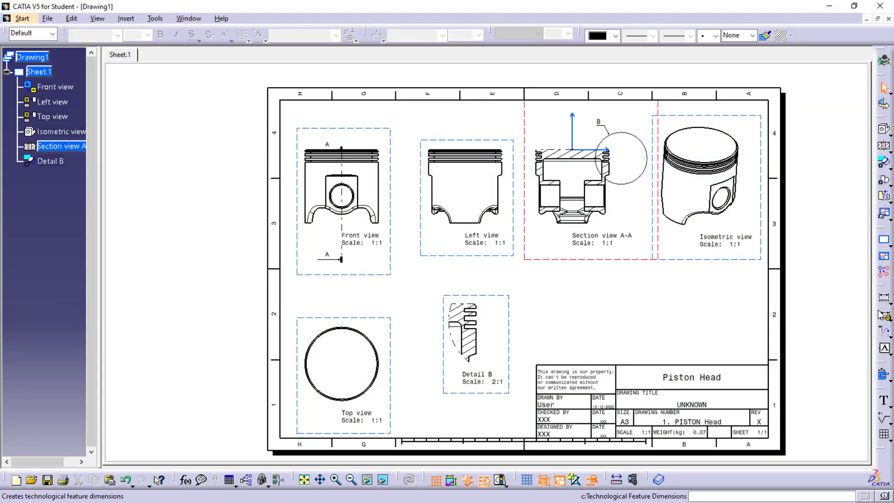
Step: Dimension the piston's overall width between its outer vertical edges in the front view, placing the dimension below the view
{"action": "left_click", "coordinate": [889, 301]}
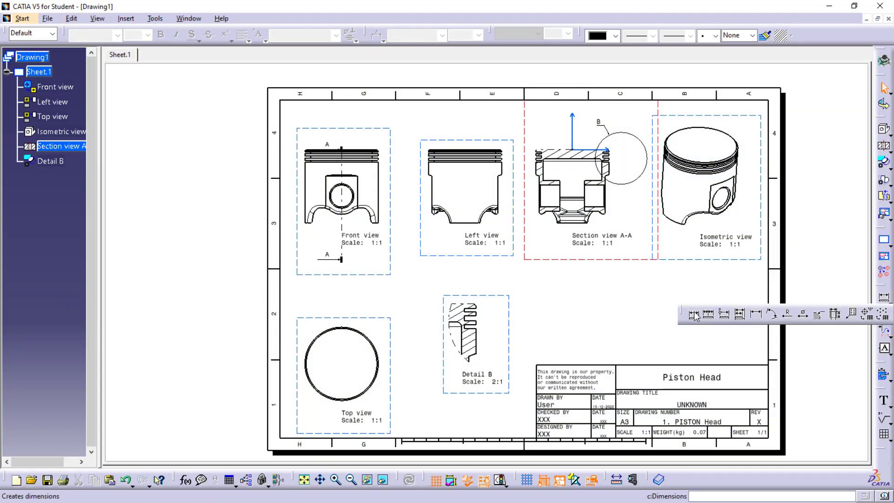
{"action": "left_click", "coordinate": [305, 197]}
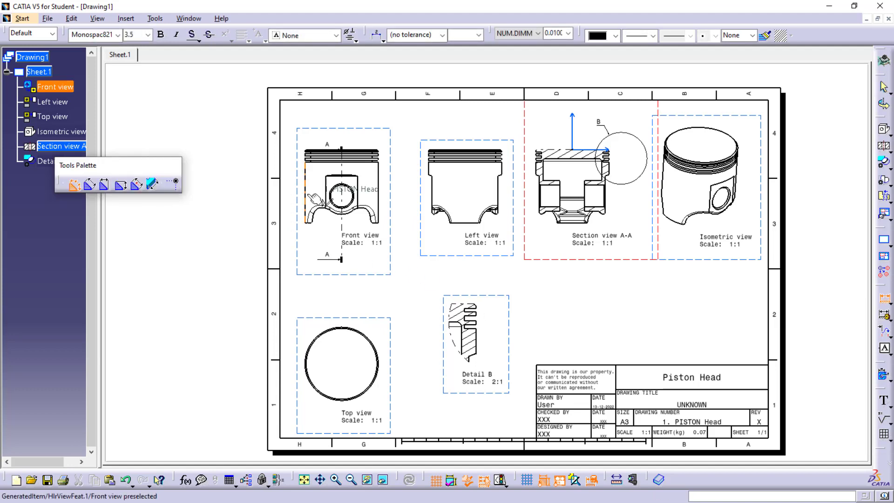
{"action": "left_click", "coordinate": [379, 198]}
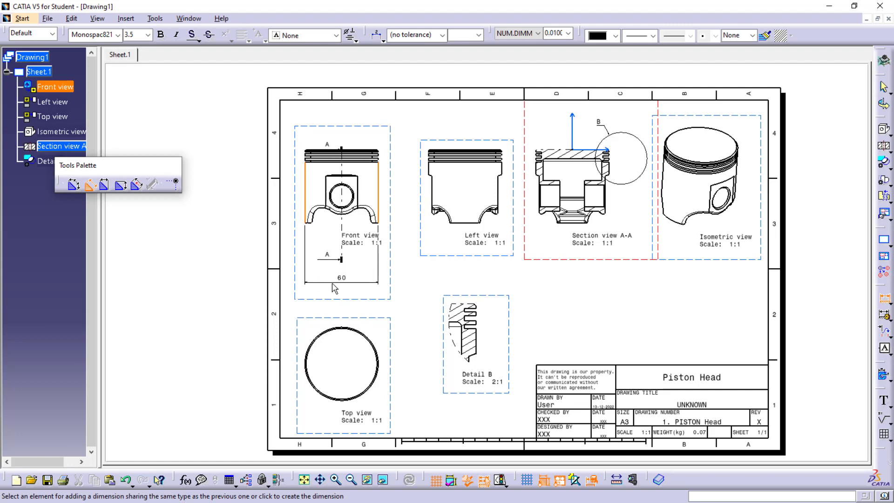
{"action": "left_click", "coordinate": [333, 281]}
Step: Dimension the piston's overall height in the left view from crown to skirt bottom, placing the dimension to the right of the piston
{"action": "left_click", "coordinate": [466, 195]}
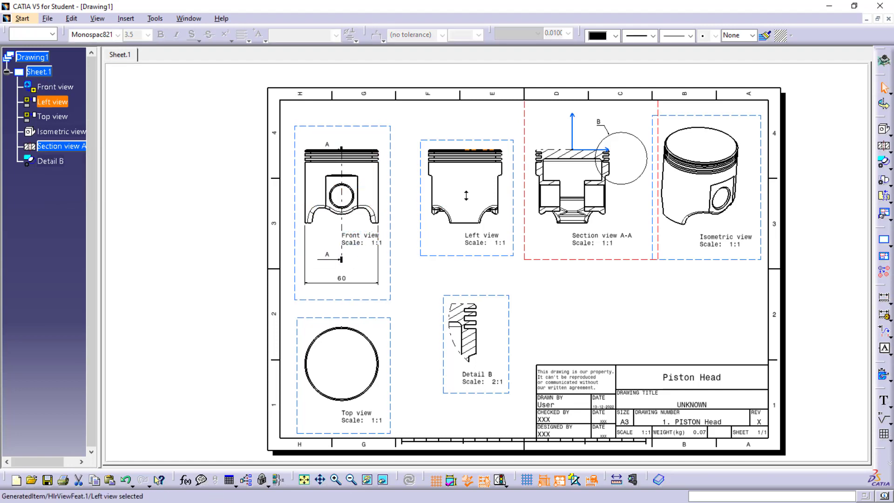
{"action": "mouse_move", "coordinate": [447, 195]}
{"action": "middle_mouse_down", "text": "ctrl"}
{"action": "mouse_move", "coordinate": [445, 175]}
{"action": "mouse_move", "coordinate": [434, 255]}
{"action": "middle_mouse_up", "text": "ctrl"}
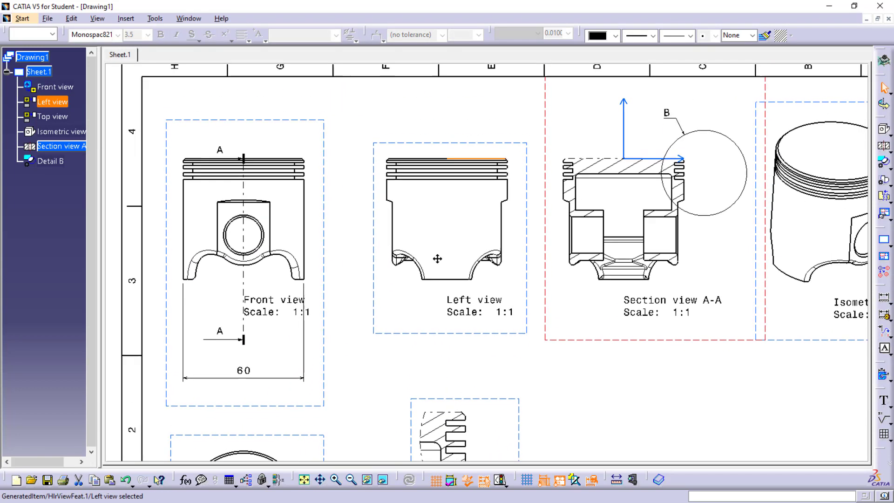
{"action": "left_click", "coordinate": [884, 298]}
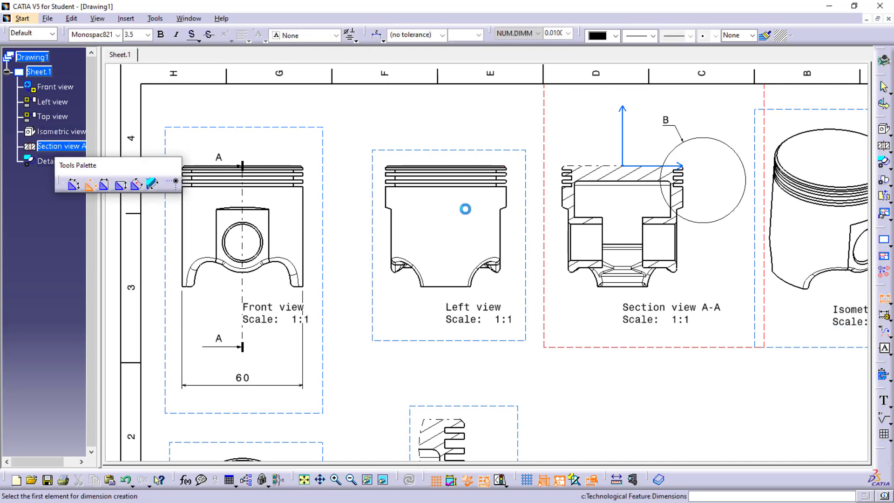
{"action": "left_click", "coordinate": [459, 167]}
{"action": "left_click", "coordinate": [436, 287]}
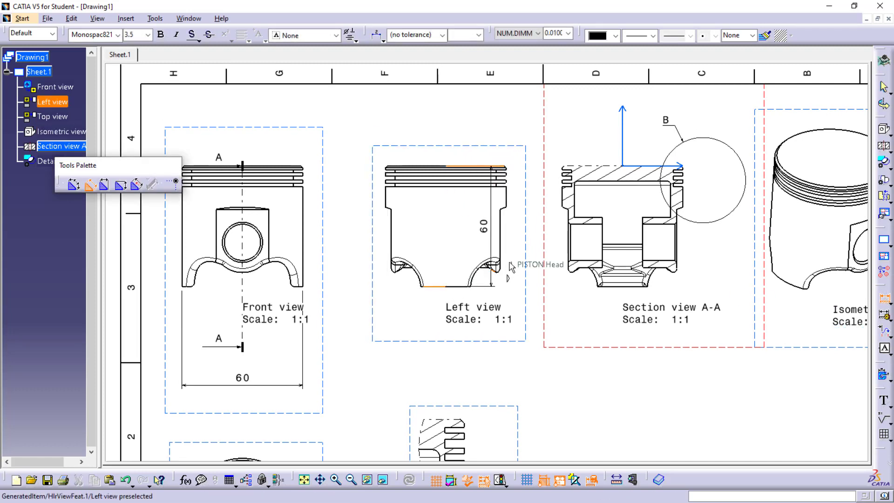
{"action": "left_click", "coordinate": [527, 250]}
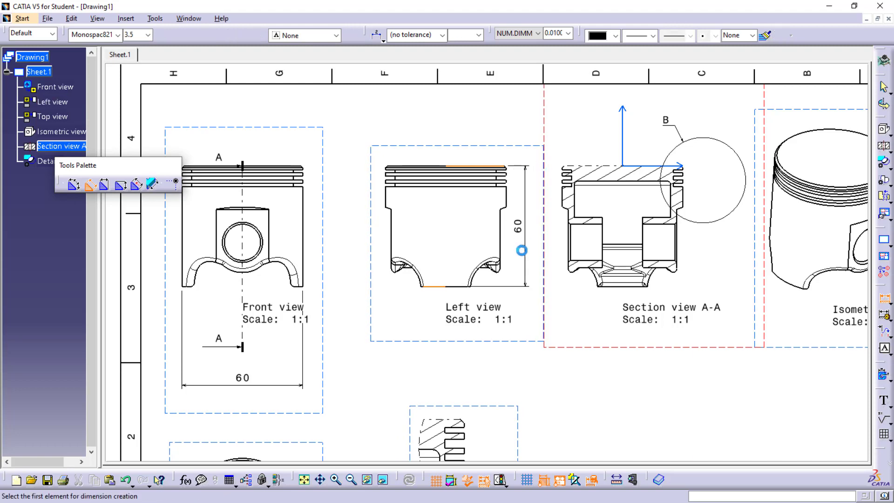
Step: Add a diameter dimension to the piston's outer circle in the top view, placed at its upper right
{"action": "middle_click_drag", "start_coordinate": [591, 306], "coordinate": [674, 100]}
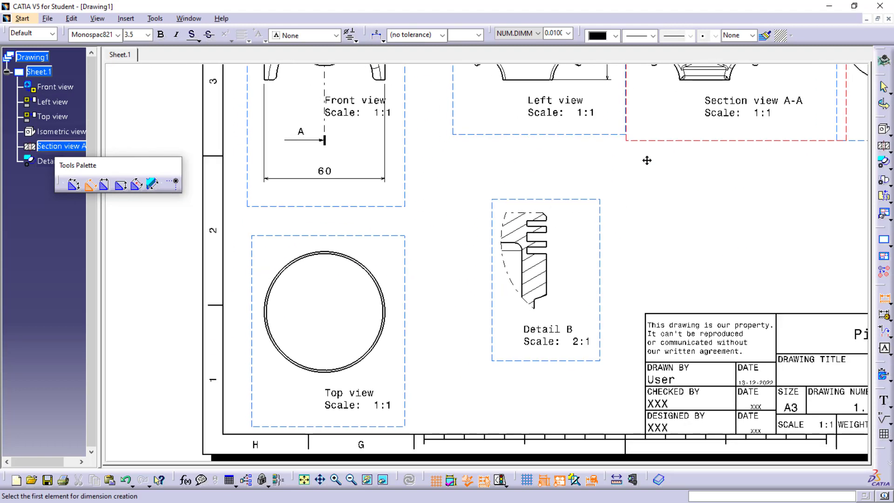
{"action": "middle_click_drag", "start_coordinate": [647, 159], "coordinate": [649, 126], "text": "ctrl"}
{"action": "key", "text": "Escape"}
{"action": "left_click", "coordinate": [892, 305]}
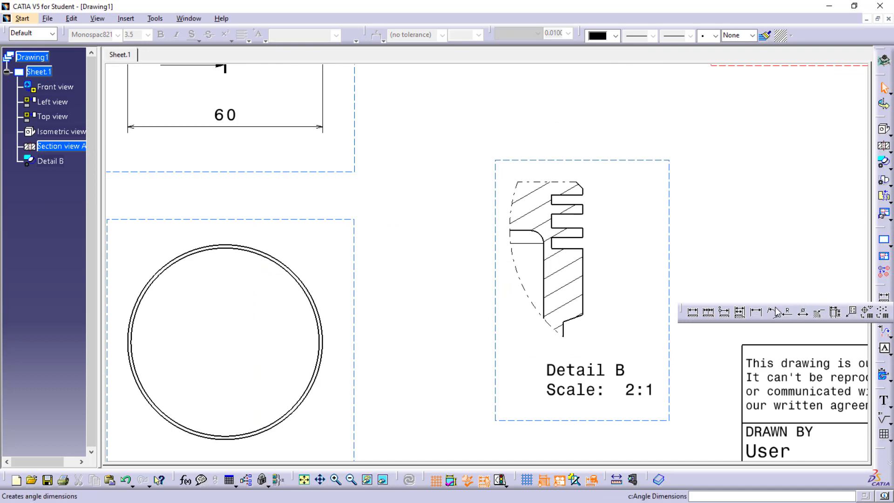
{"action": "left_click", "coordinate": [804, 313]}
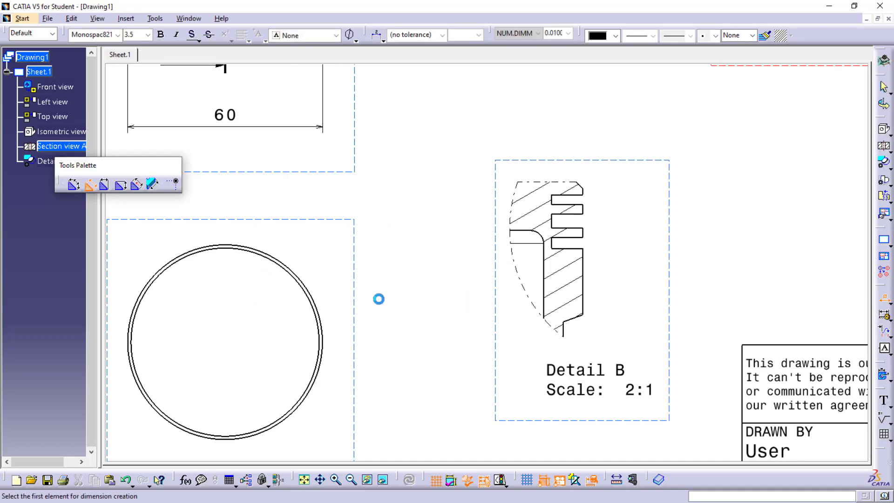
{"action": "left_click", "coordinate": [307, 281]}
{"action": "left_click", "coordinate": [364, 234]}
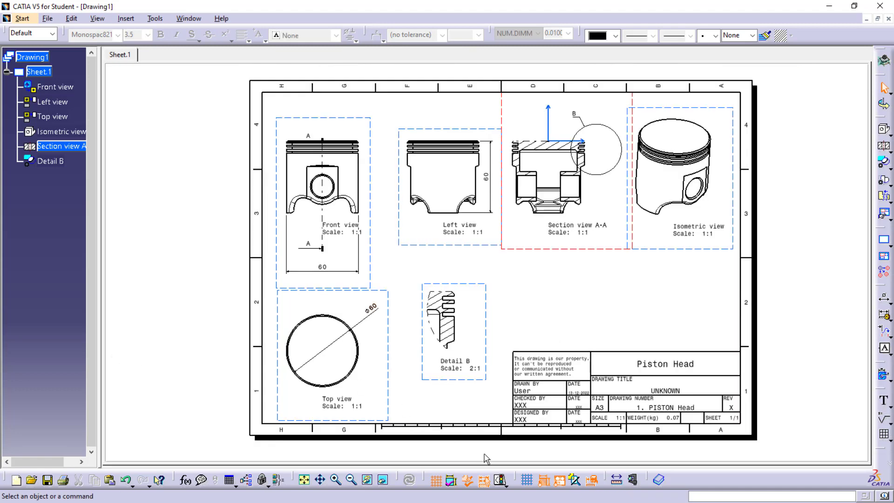
Step: Hide the dashed frames around all views on the sheet, leaving the grid off
{"action": "left_click", "coordinate": [531, 482]}
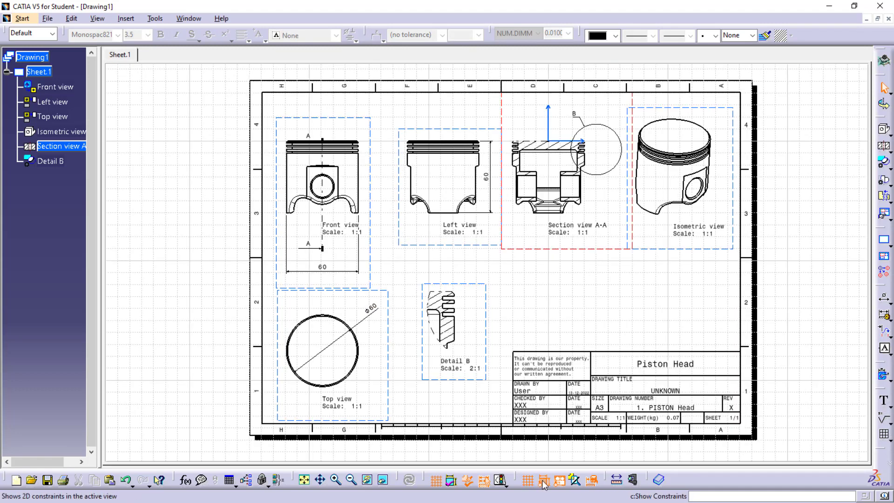
{"action": "left_click", "coordinate": [531, 482]}
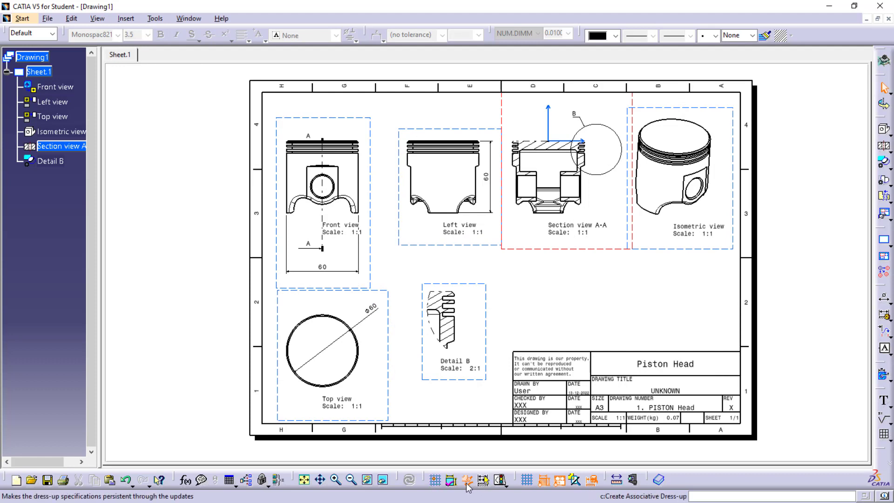
{"action": "left_click", "coordinate": [559, 483]}
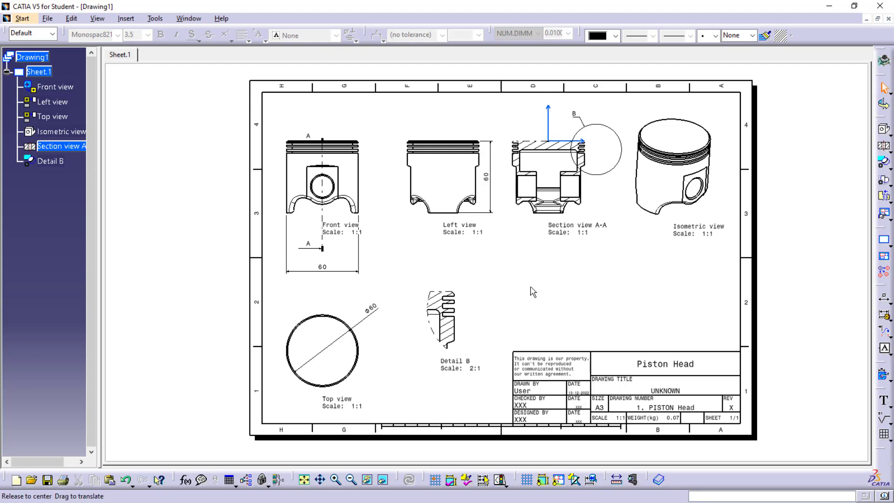
{"action": "middle_click_drag", "start_coordinate": [530, 288], "coordinate": [528, 274]}
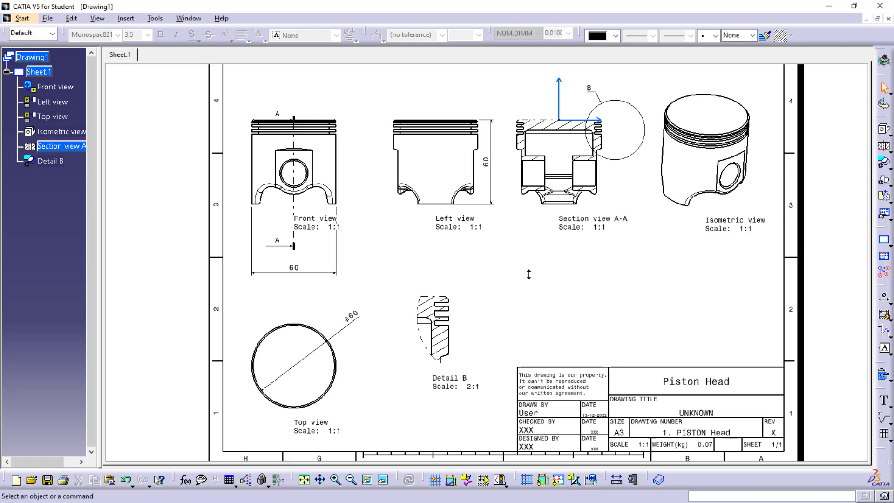